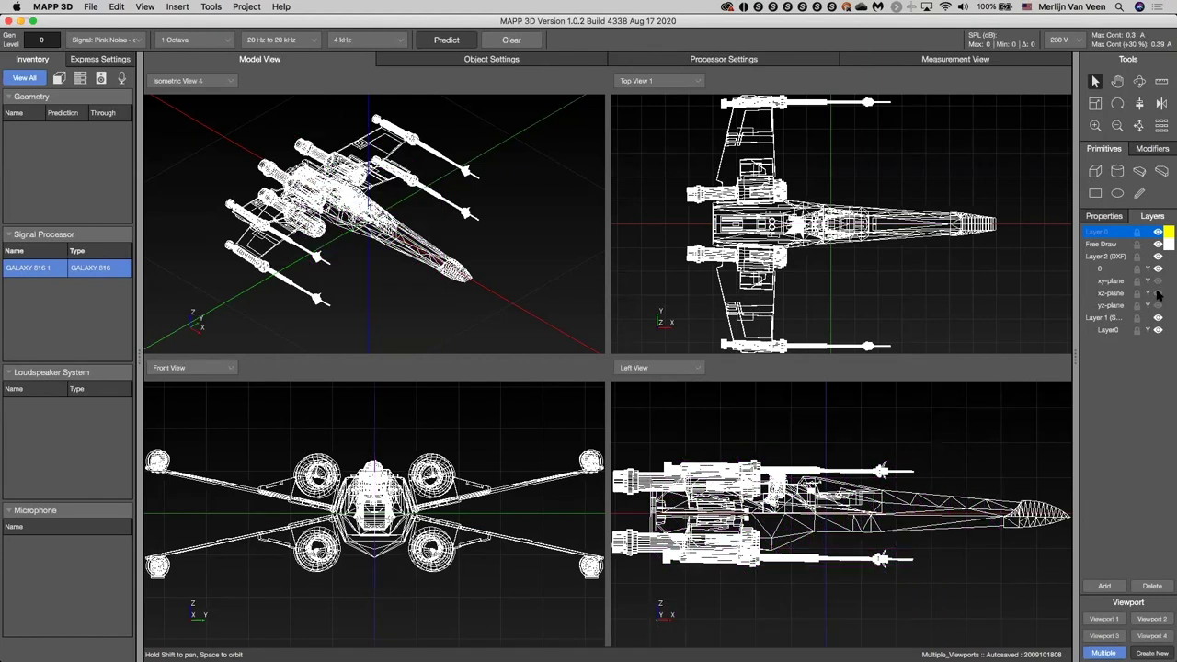
Keep the front viewport on Front View and show the cyan yz-plane grid
{"action": "left_click", "coordinate": [230, 368]}
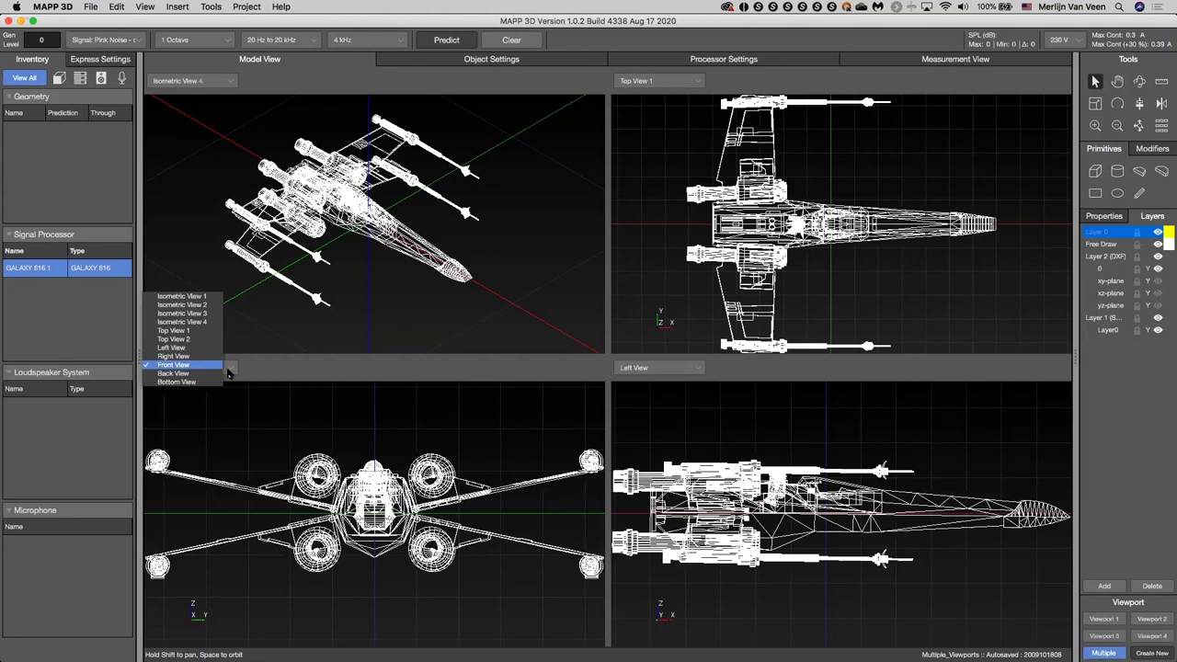
{"action": "left_click", "coordinate": [228, 371]}
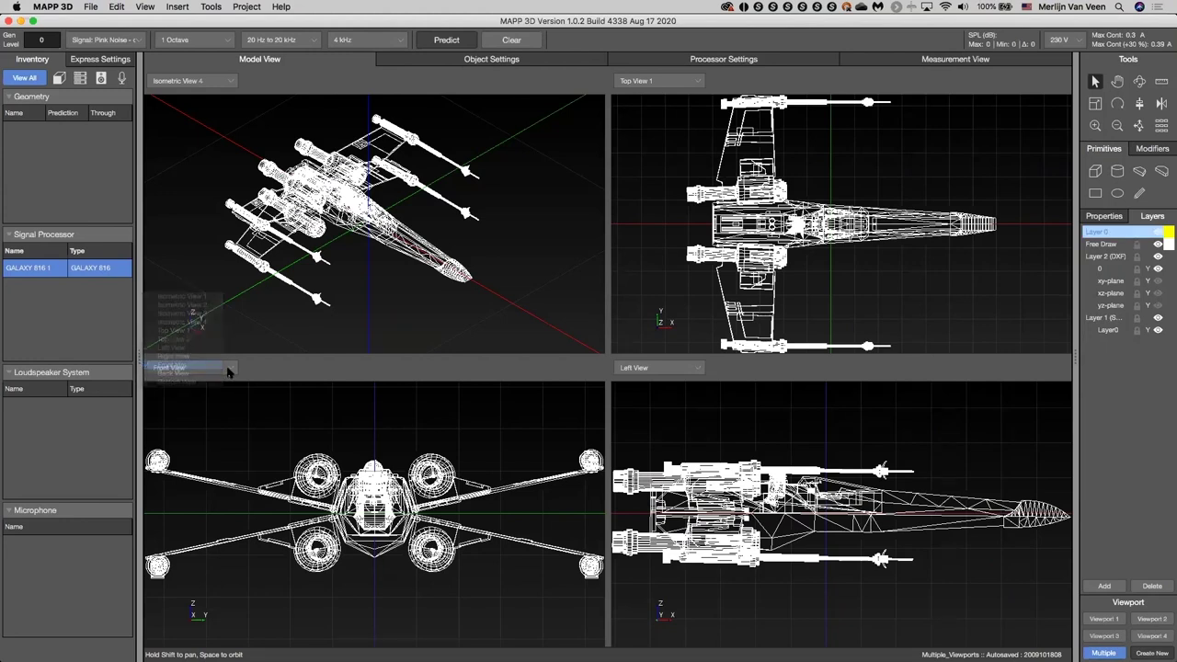
{"action": "left_click", "coordinate": [1155, 305]}
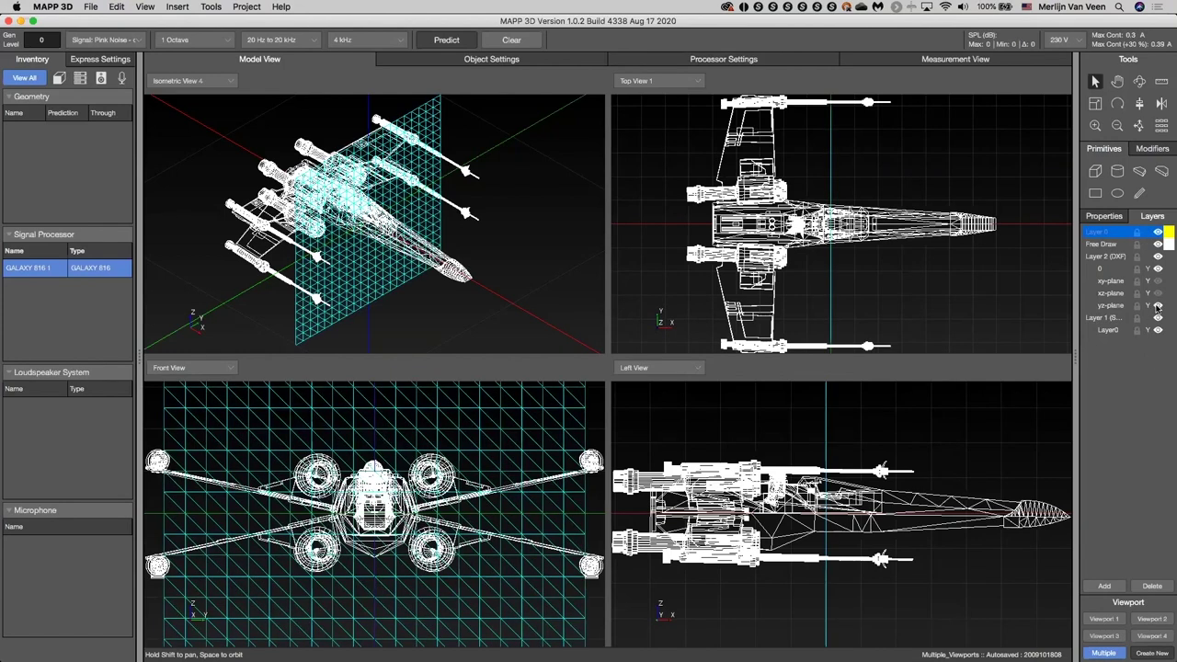
{"action": "left_click", "coordinate": [1156, 306]}
{"action": "left_click", "coordinate": [1156, 305]}
{"action": "left_click", "coordinate": [1155, 306]}
{"action": "left_click", "coordinate": [1156, 305]}
{"action": "left_click", "coordinate": [1156, 306]}
{"action": "left_click", "coordinate": [1156, 306]}
Show the magenta xz and yellow xy planes, and hide the spacecraft's Layer 1
{"action": "left_click", "coordinate": [1157, 292]}
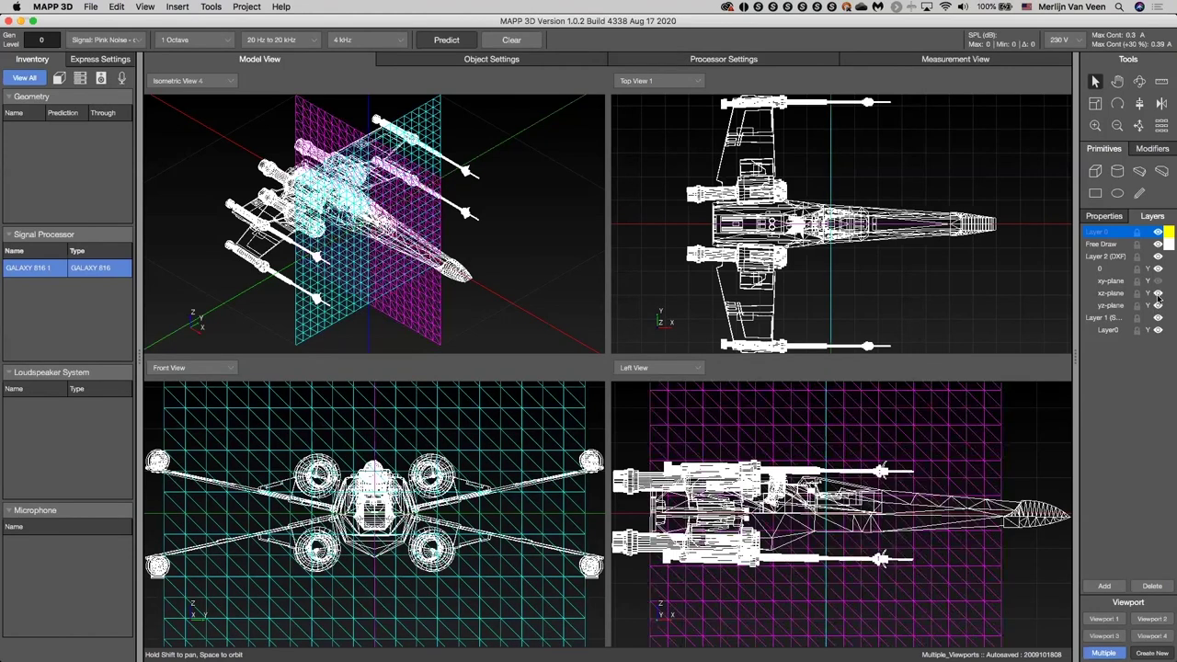
{"action": "left_click", "coordinate": [1158, 280]}
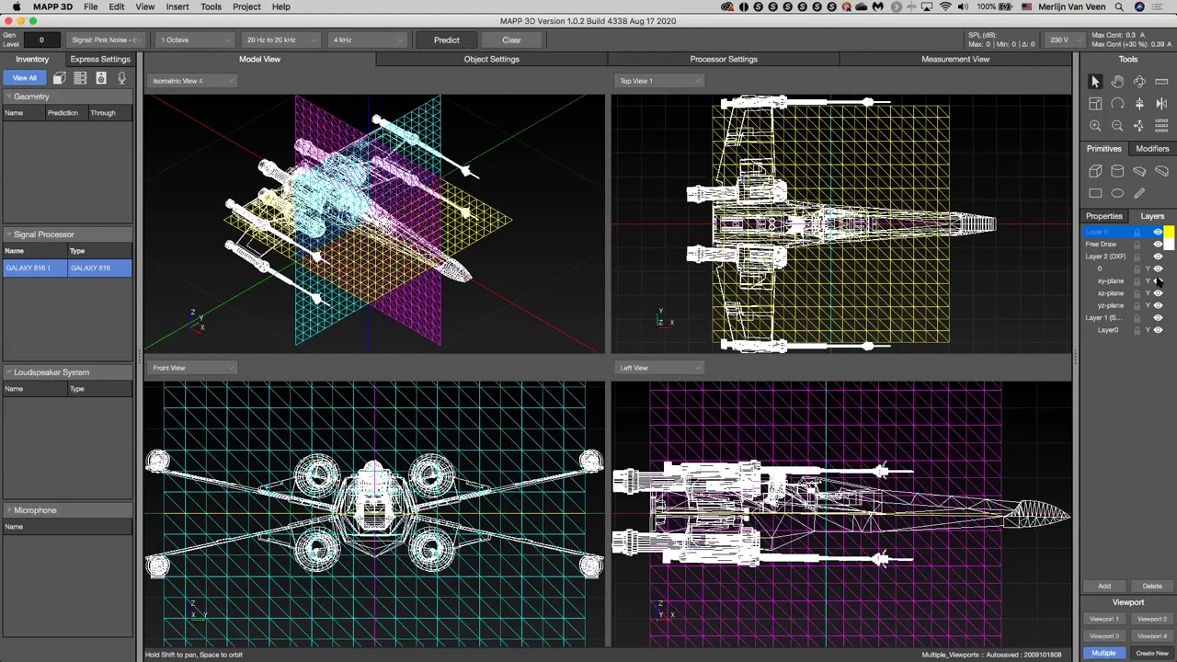
{"action": "left_click", "coordinate": [1157, 317]}
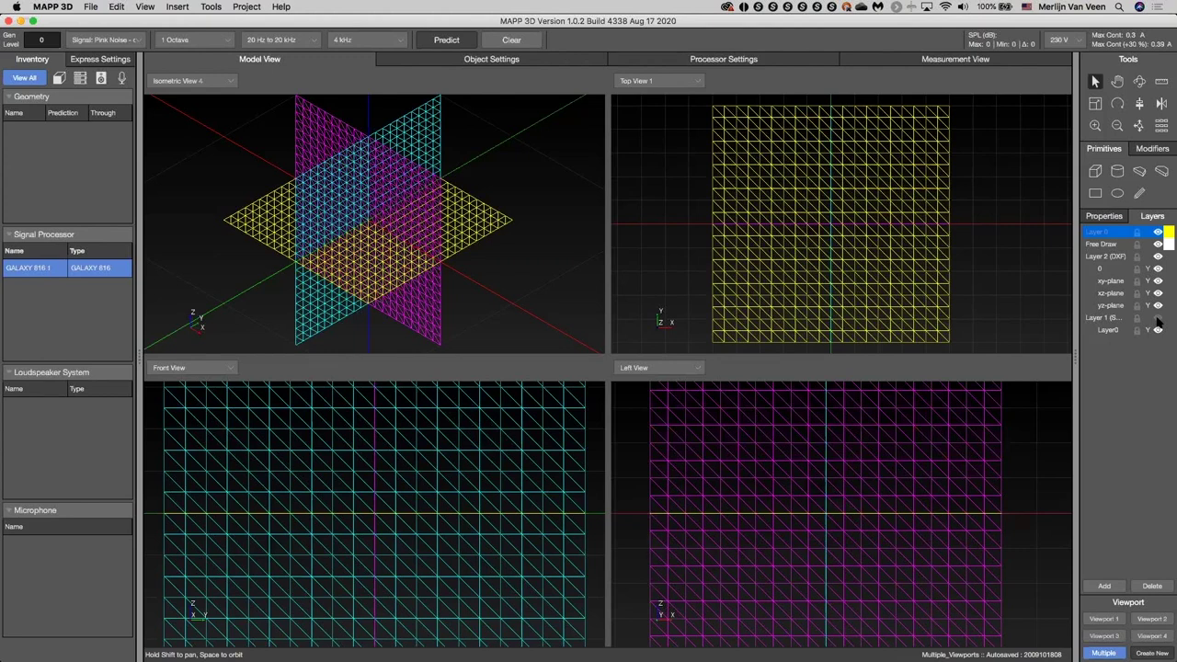
Make Free Draw the active layer and select the pencil Free Draw tool
{"action": "left_click", "coordinate": [1140, 193]}
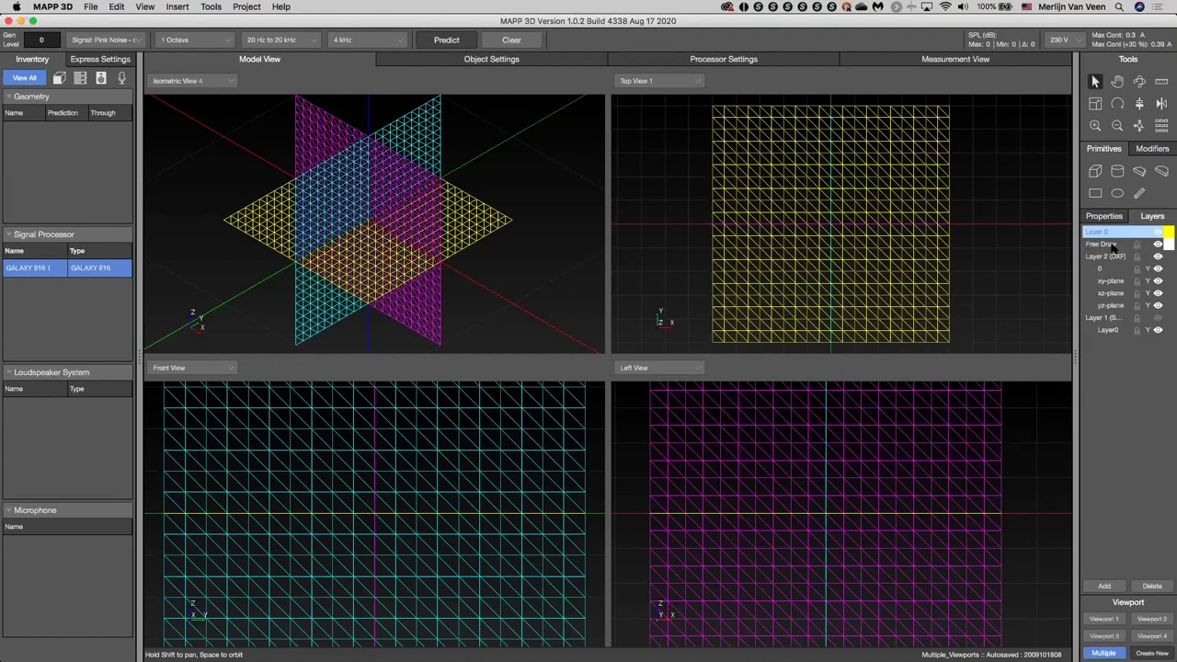
{"action": "double_click", "coordinate": [1122, 243]}
{"action": "key", "text": "Return"}
{"action": "left_click", "coordinate": [1139, 193]}
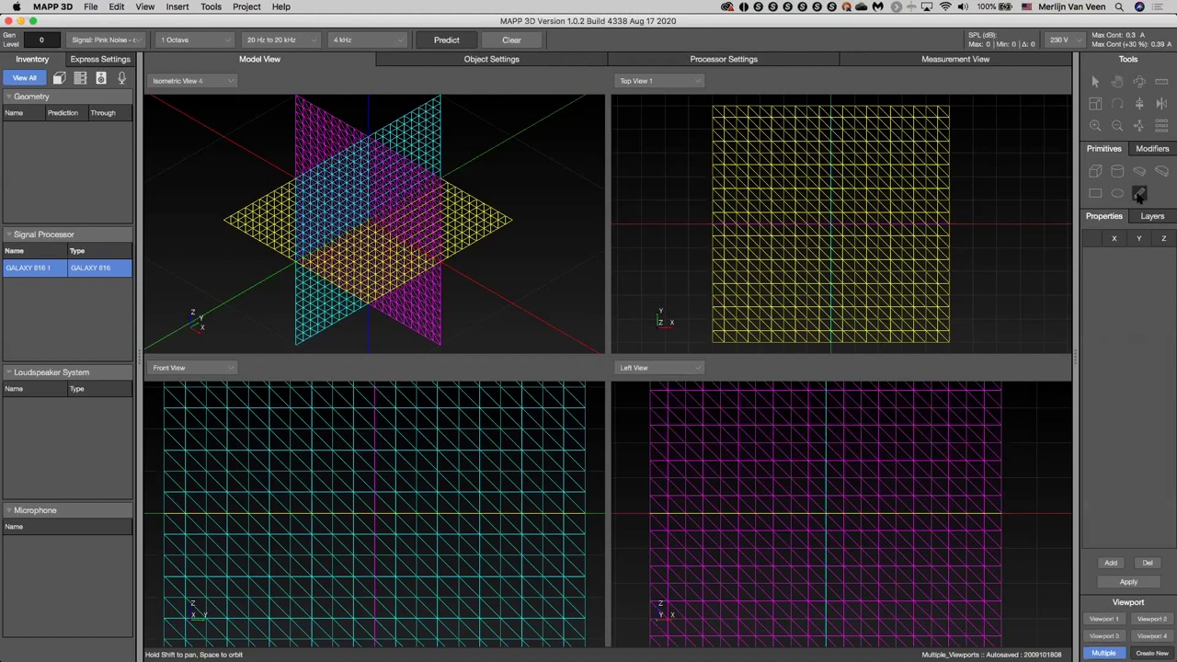
Draw the four-point diamond Free draw 2 in the Top view, then begin a shape in Left view
{"action": "left_click", "coordinate": [897, 221]}
{"action": "left_click", "coordinate": [870, 185]}
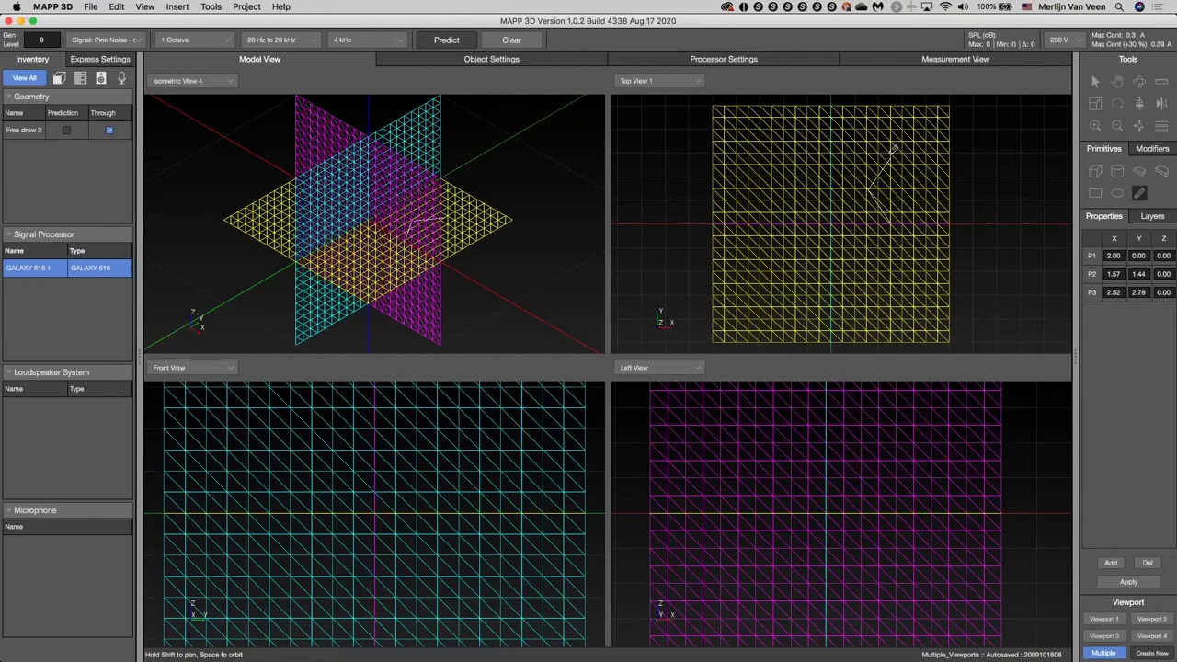
{"action": "left_click", "coordinate": [890, 155]}
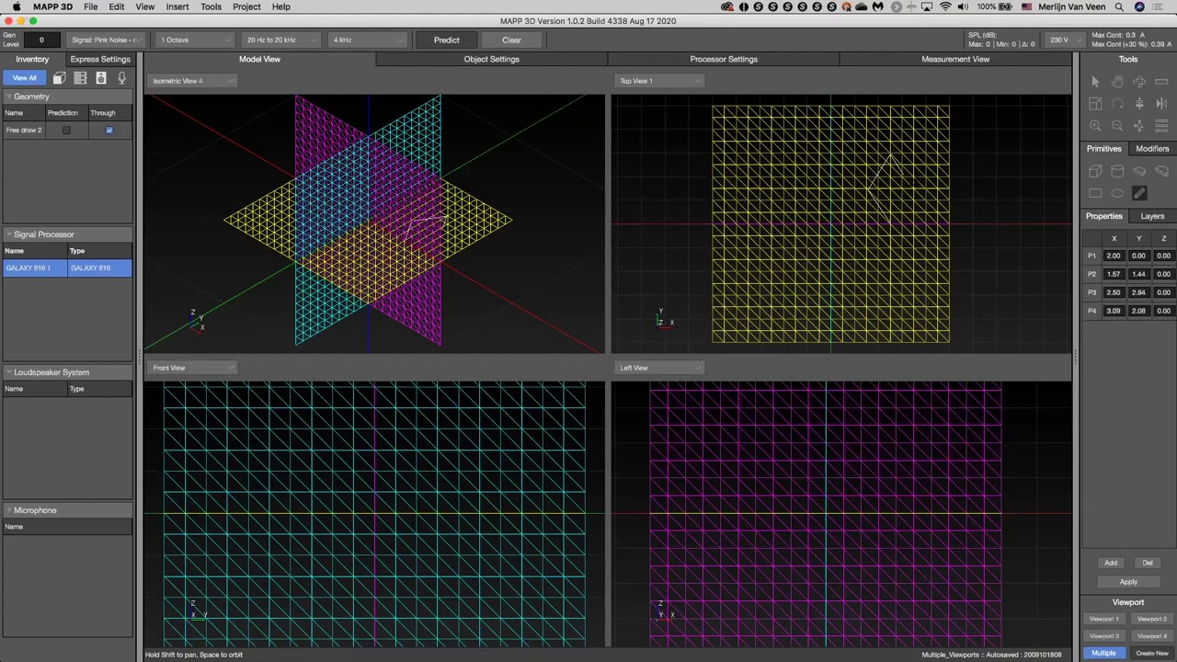
{"action": "left_click", "coordinate": [917, 184]}
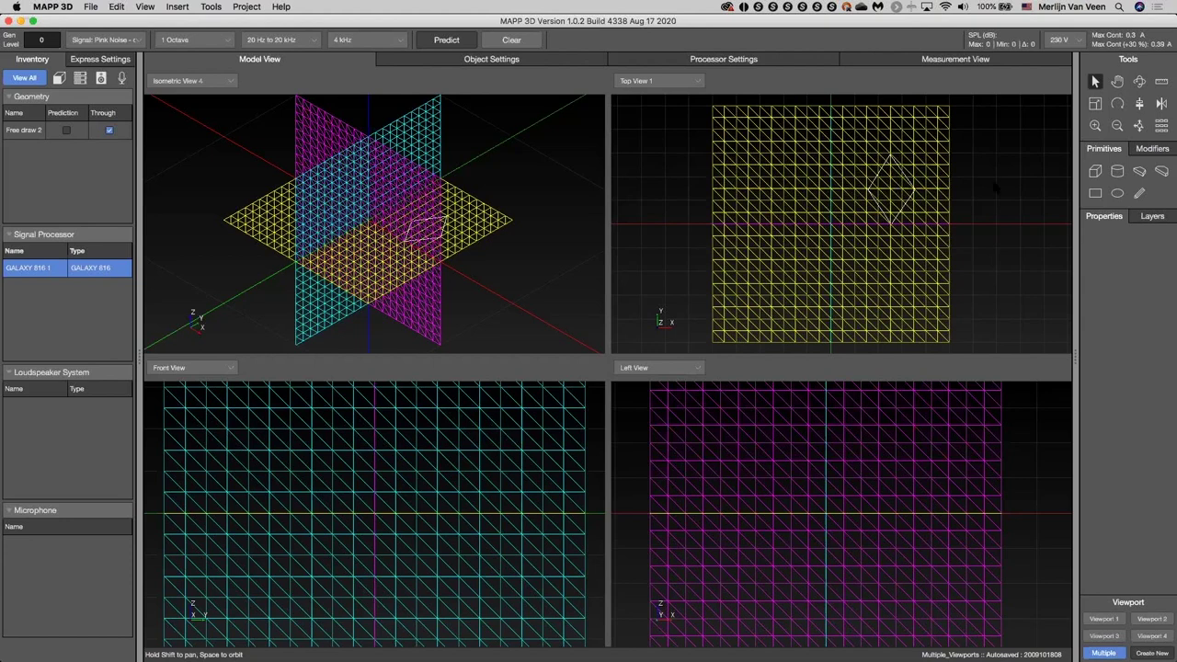
{"action": "left_click", "coordinate": [1139, 193]}
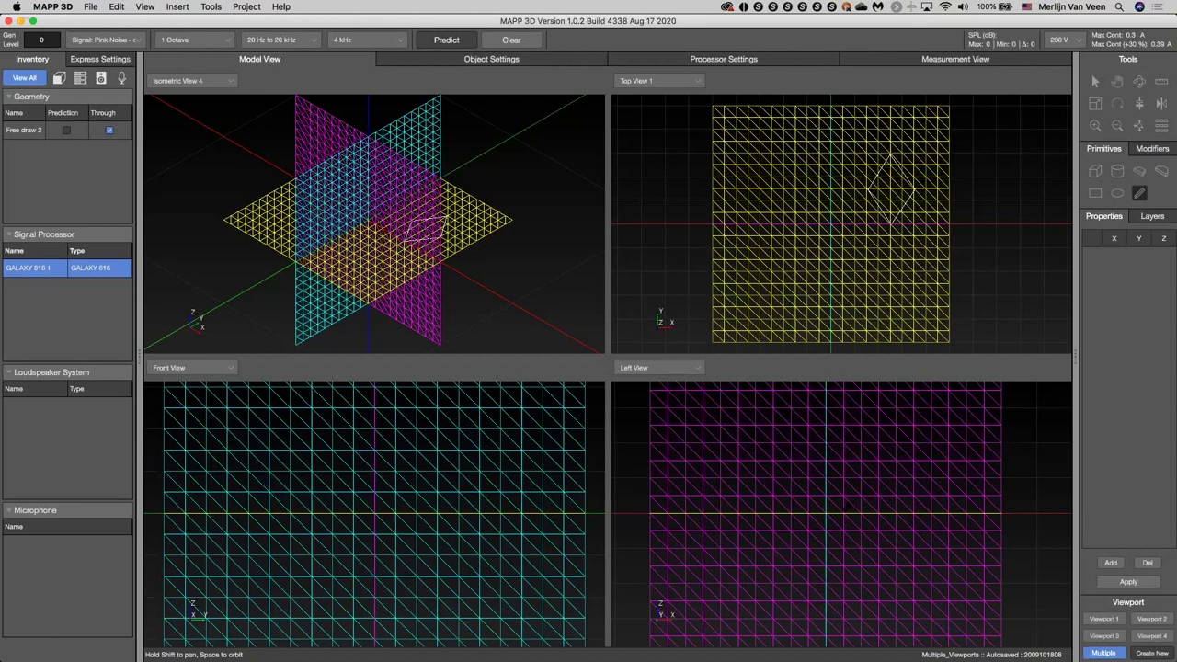
{"action": "left_click", "coordinate": [844, 512]}
Close the upright triangle in the Left view and begin another outline in the Front view
{"action": "left_click", "coordinate": [878, 445]}
{"action": "left_click", "coordinate": [915, 511]}
{"action": "key", "text": "Return"}
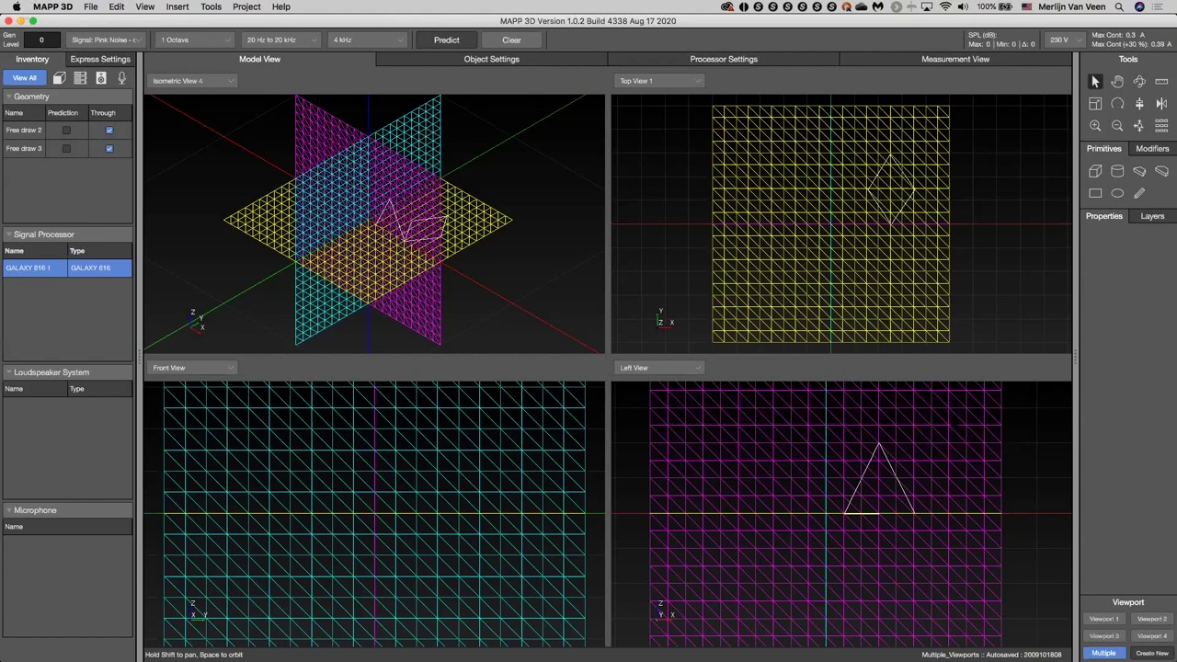
{"action": "left_click", "coordinate": [1138, 192]}
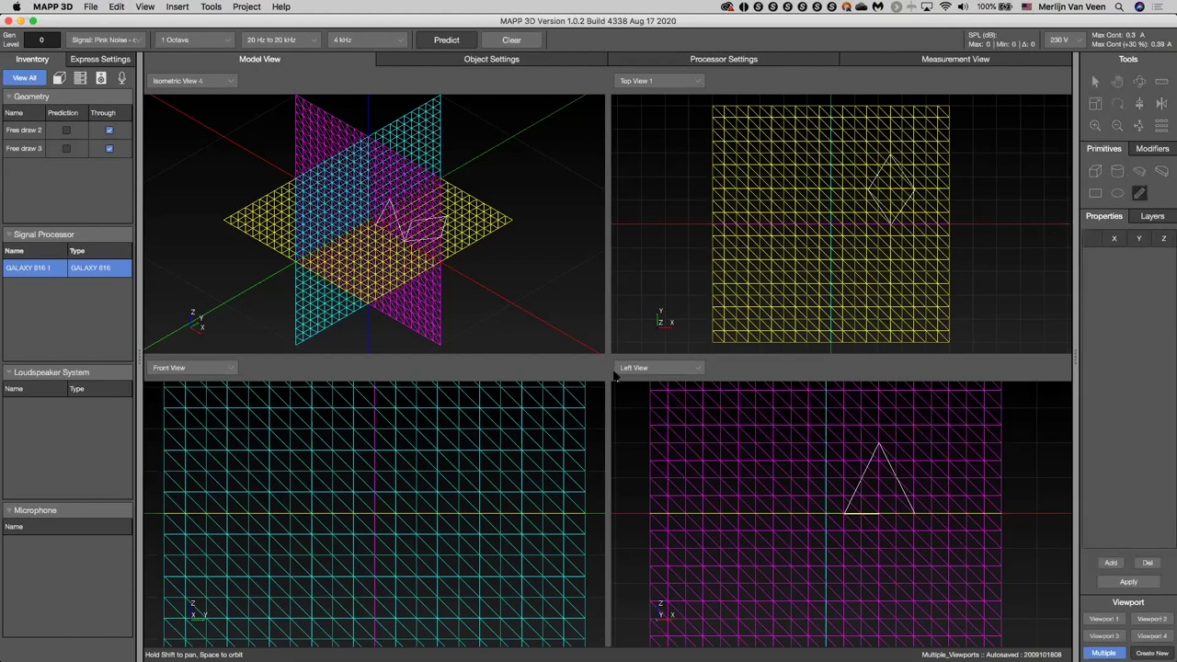
{"action": "left_click", "coordinate": [359, 485]}
Complete the square outline Free draw 4 in the Front view and show the layer list
{"action": "left_click", "coordinate": [353, 452]}
{"action": "left_click", "coordinate": [291, 452]}
{"action": "left_click", "coordinate": [293, 509]}
{"action": "double_click", "coordinate": [293, 509]}
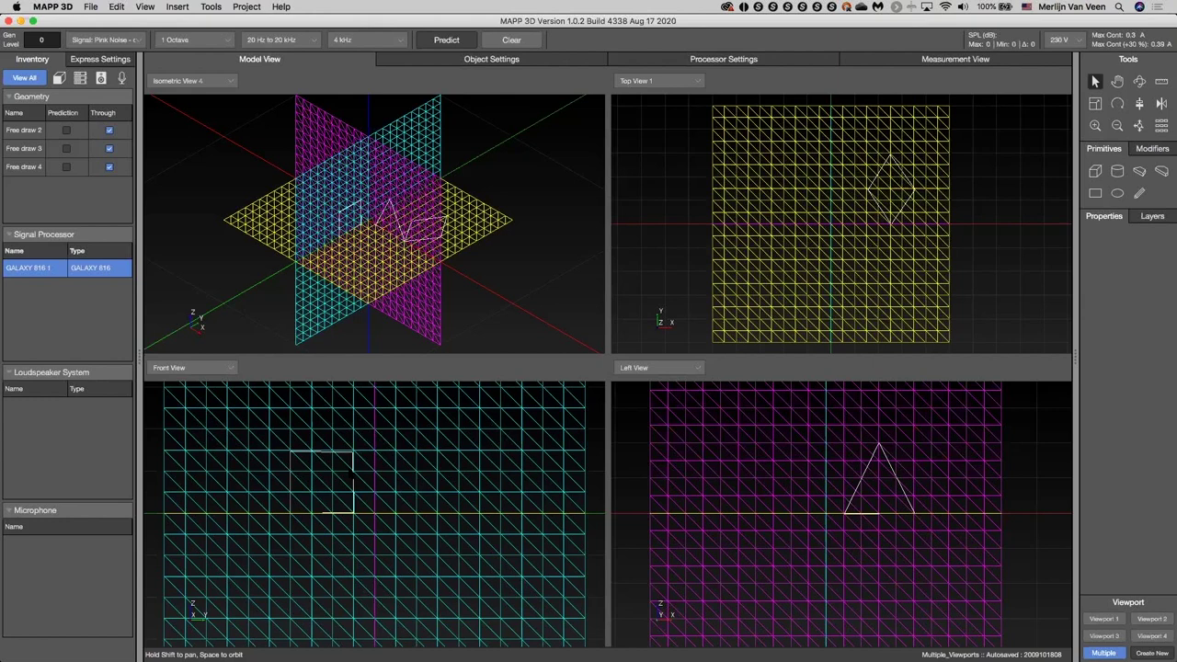
{"action": "left_click", "coordinate": [1140, 218]}
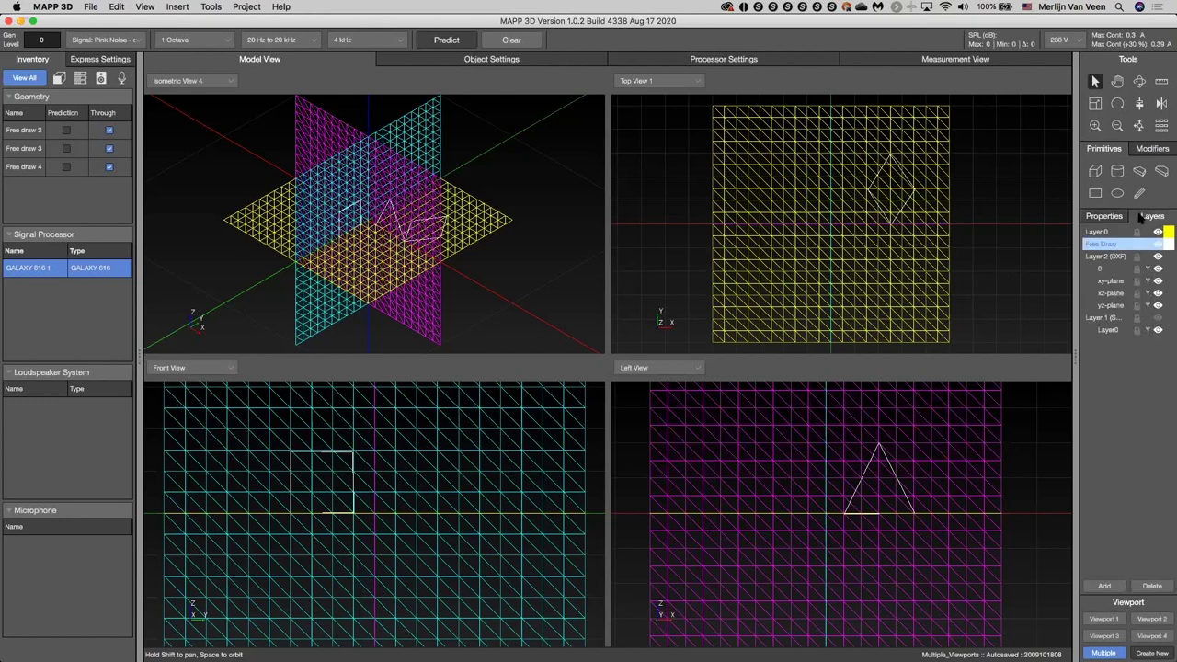
Hide the DXF reference planes, enlarge the 3D view, and delete the three freehand shapes
{"action": "left_click", "coordinate": [1157, 257]}
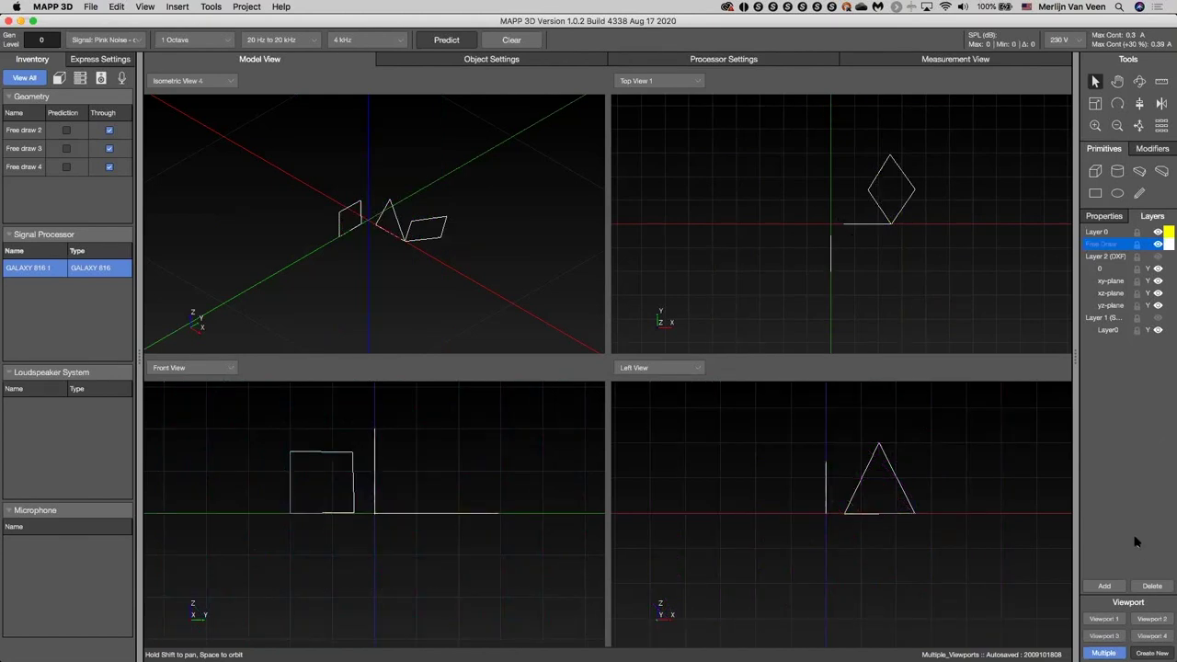
{"action": "left_click", "coordinate": [1106, 619]}
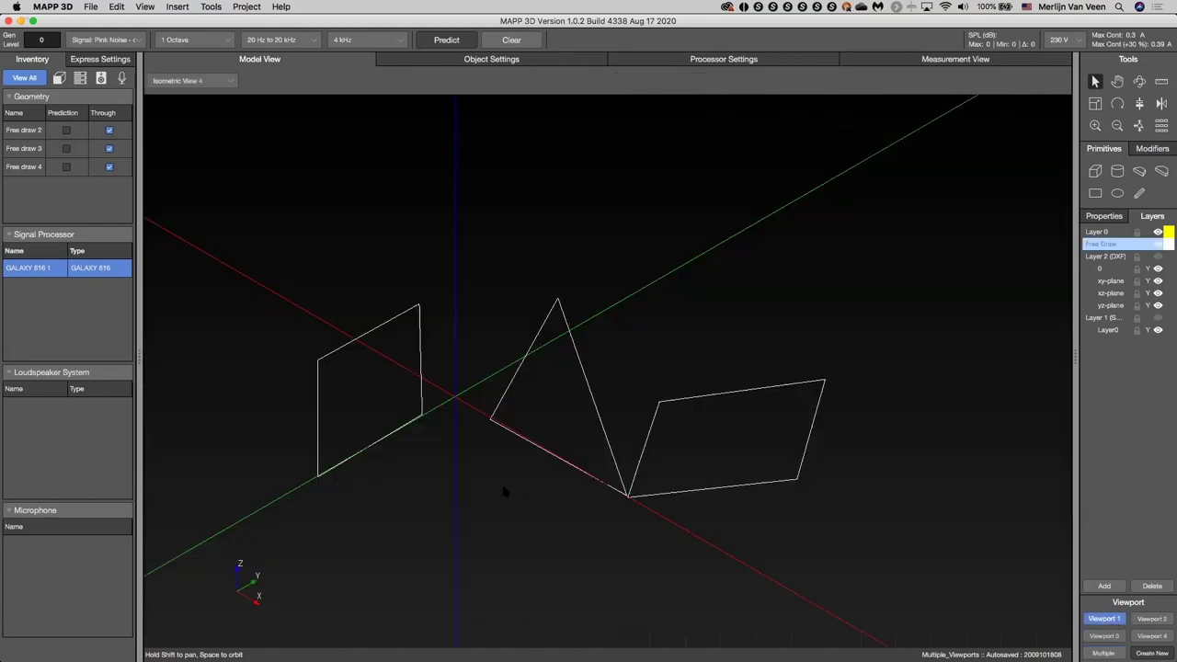
{"action": "left_click_drag", "start_coordinate": [507, 488], "coordinate": [463, 391], "text": "shift"}
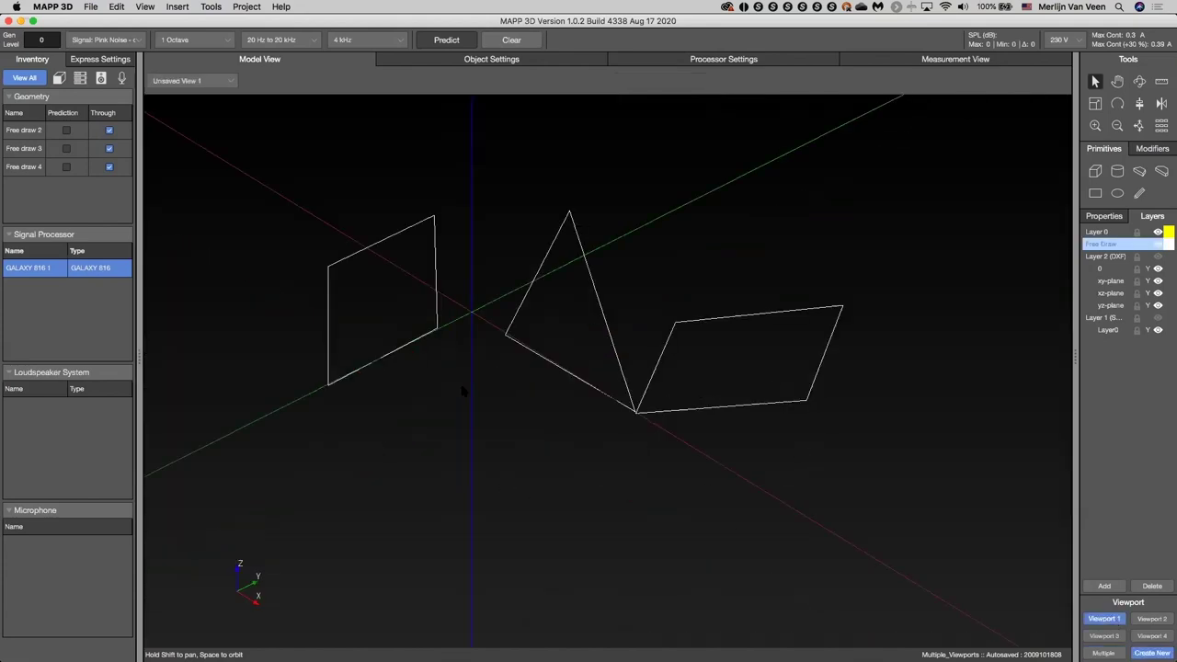
{"action": "key", "text": "space"}
{"action": "left_click_drag", "start_coordinate": [424, 375], "coordinate": [540, 372]}
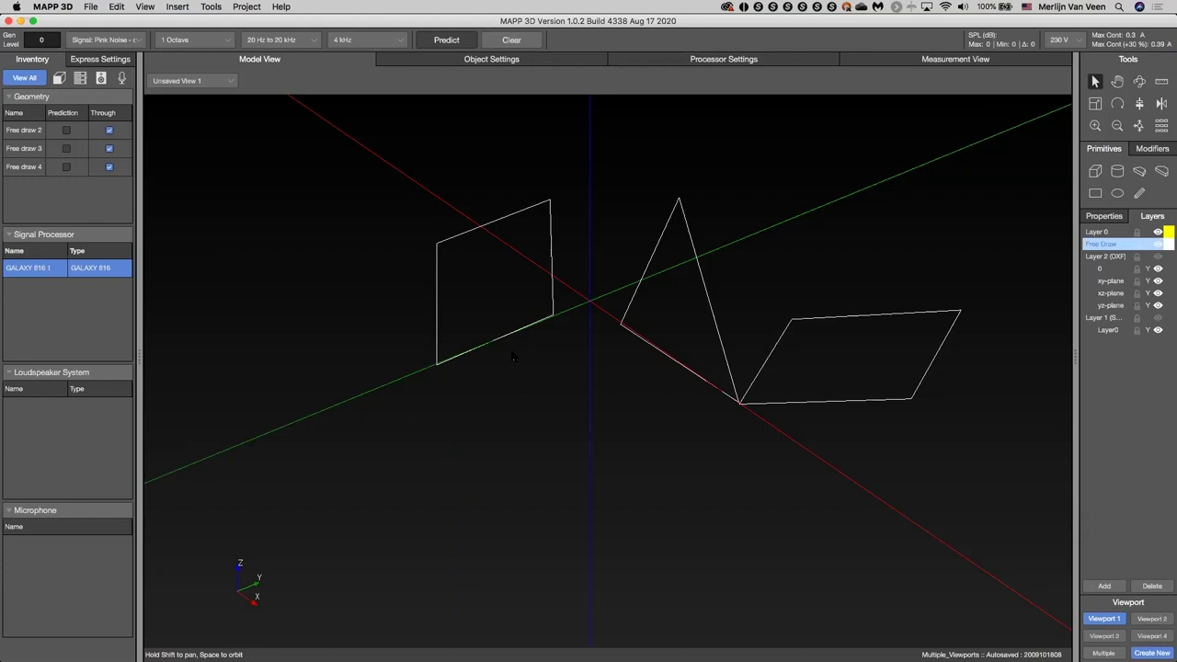
{"action": "right_click", "coordinate": [256, 187]}
{"action": "key", "text": "Delete"}
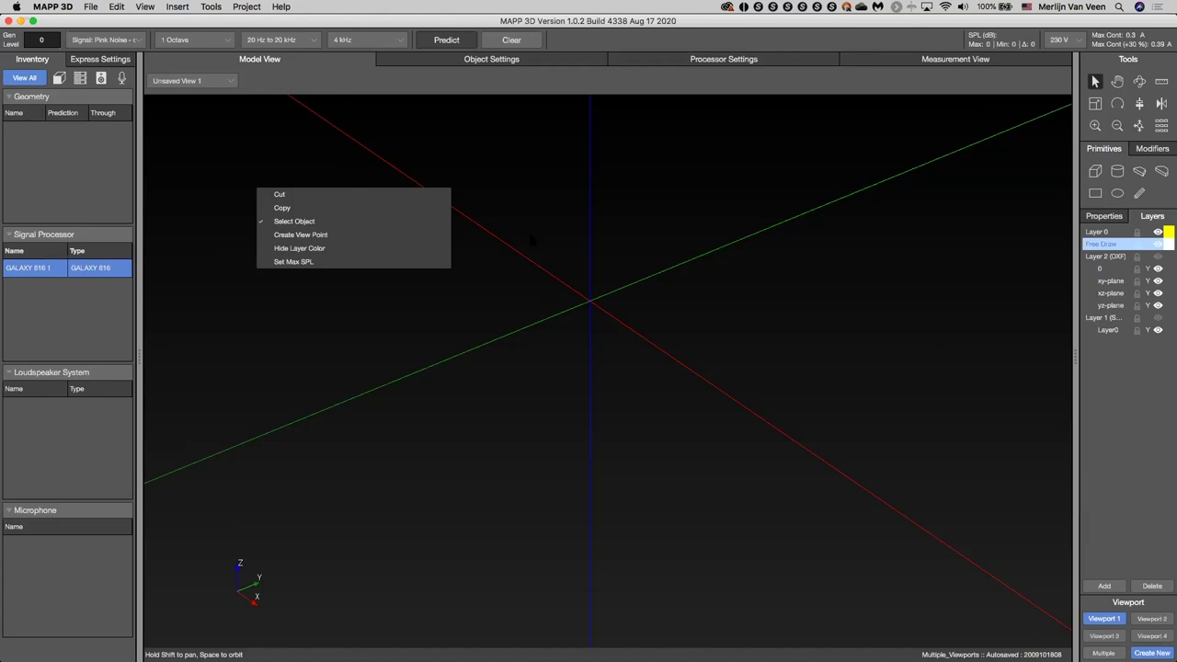
Restore the four-viewport layout with the 3D view set to Isometric View 1
{"action": "key", "text": "Escape"}
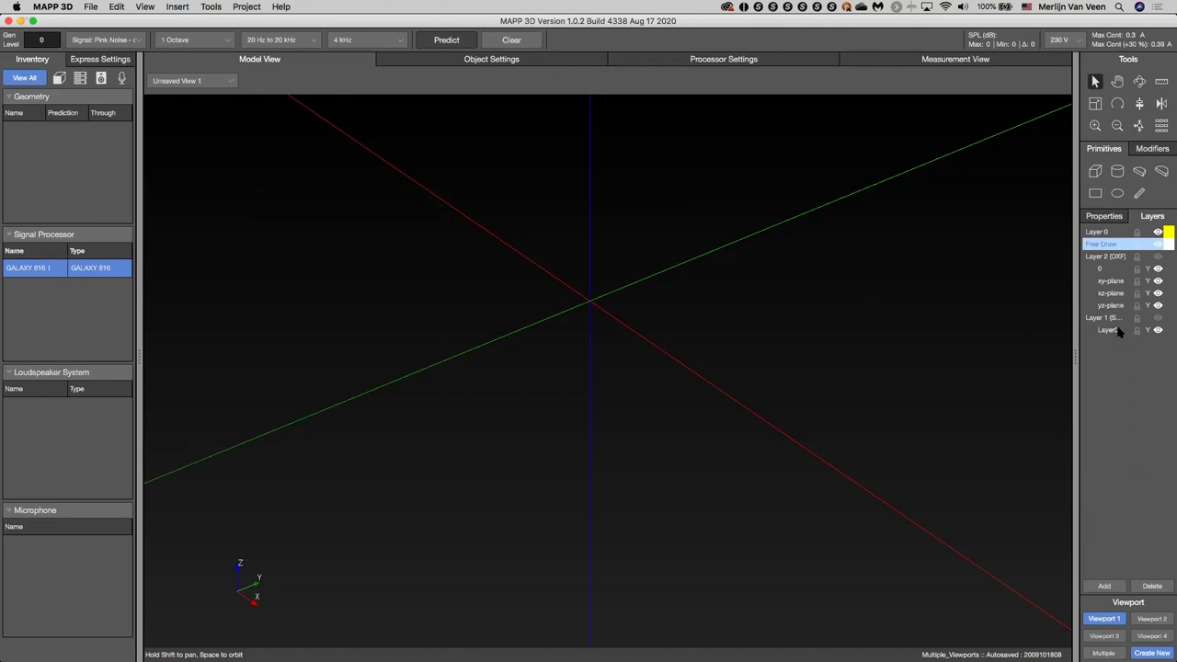
{"action": "left_click", "coordinate": [1140, 126]}
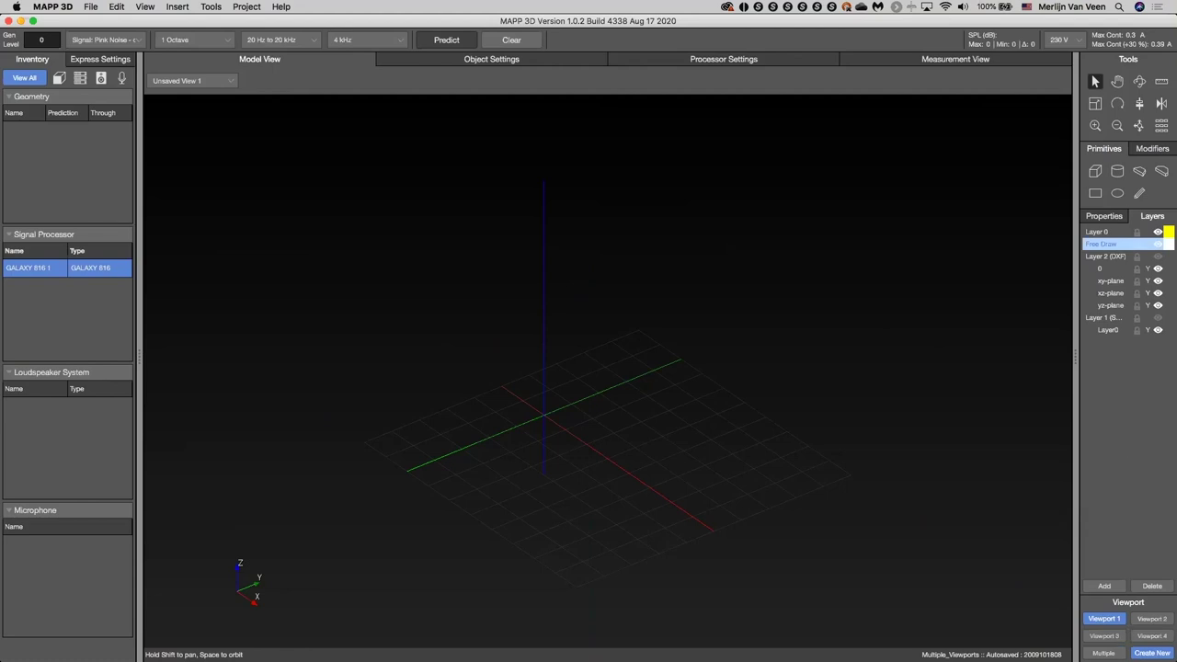
{"action": "key", "text": "m"}
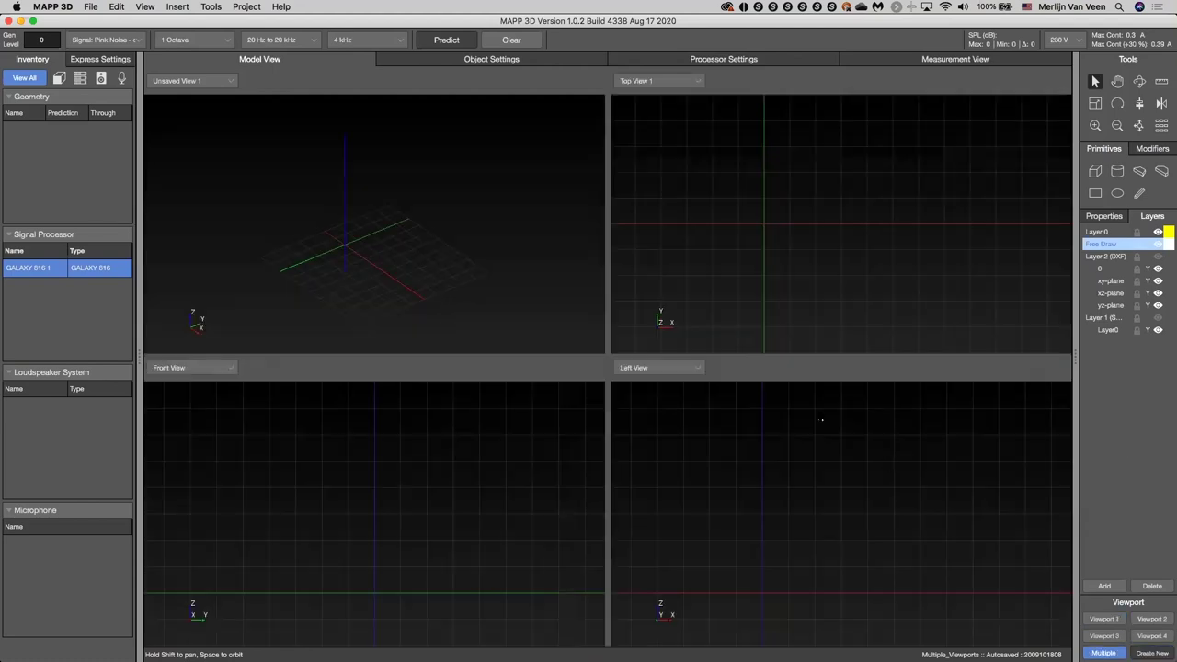
{"action": "left_click", "coordinate": [226, 81]}
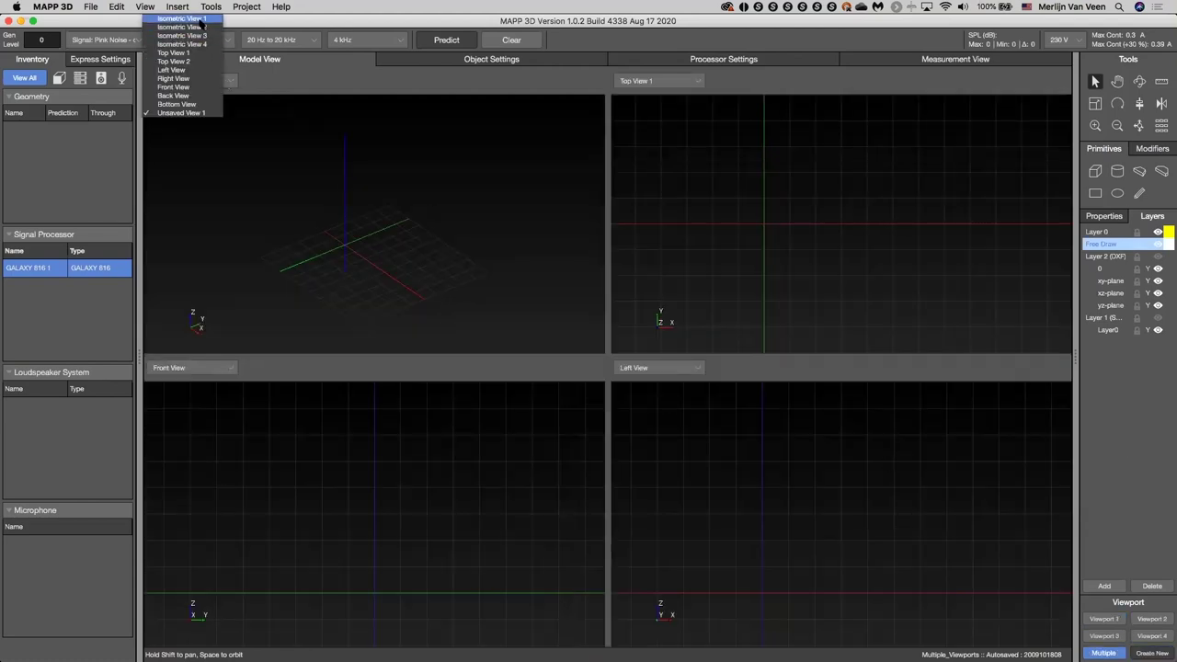
{"action": "left_click", "coordinate": [193, 24]}
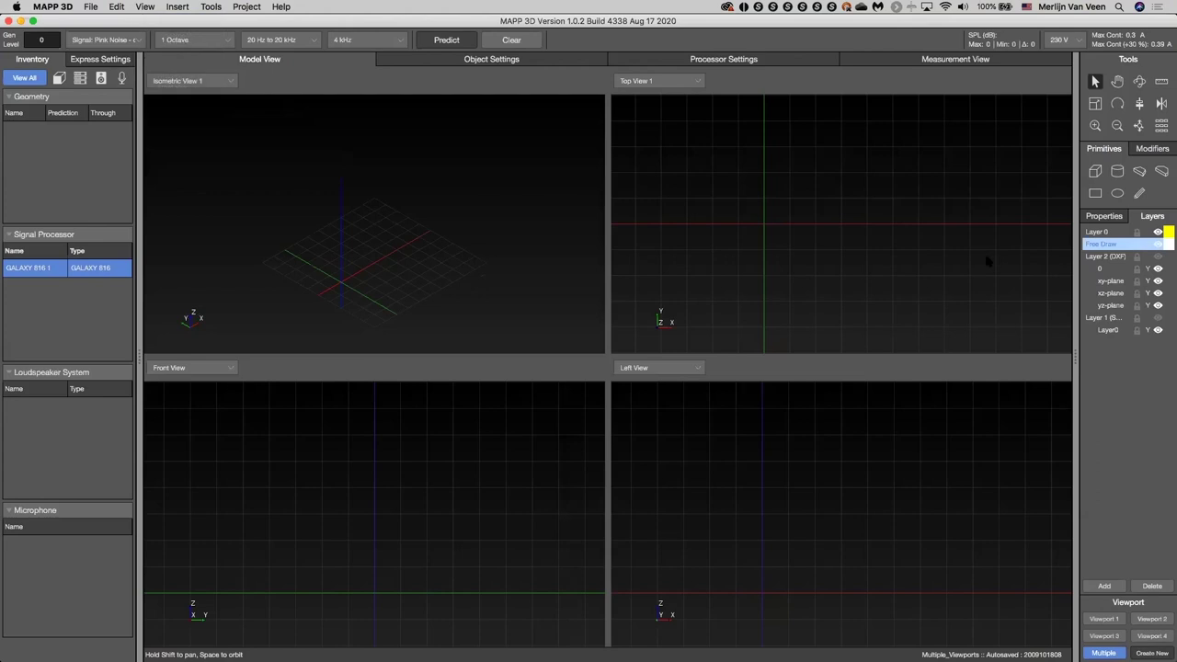
{"action": "left_click", "coordinate": [1096, 194]}
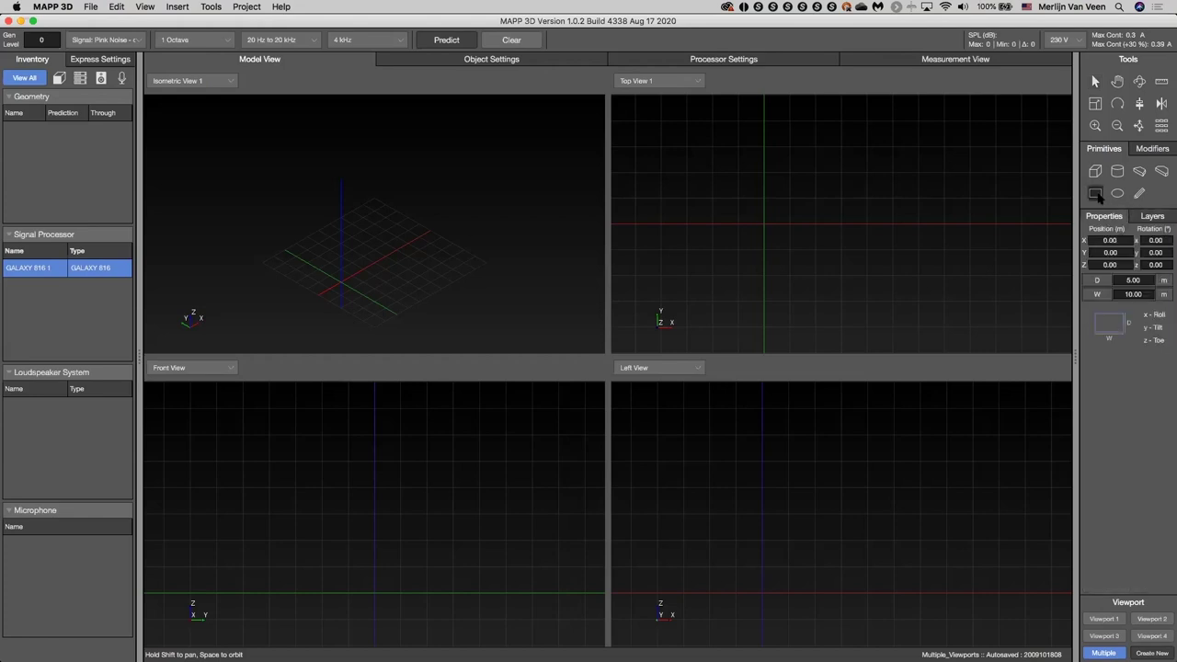
{"action": "left_click", "coordinate": [351, 277]}
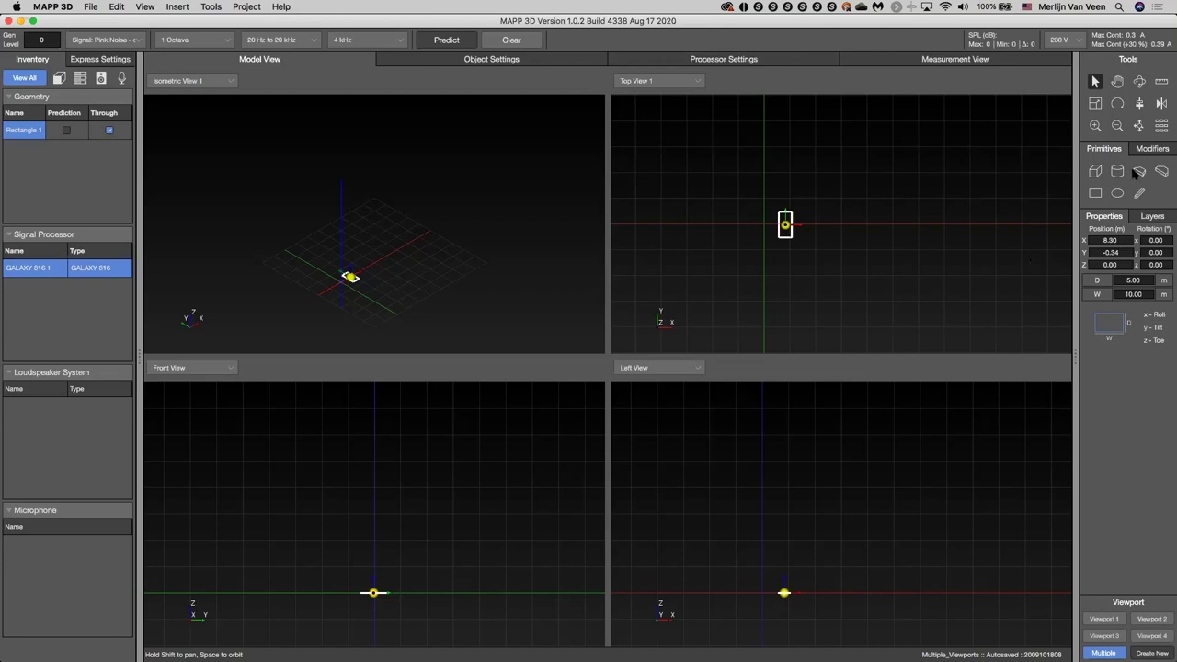
{"action": "left_click", "coordinate": [1140, 127]}
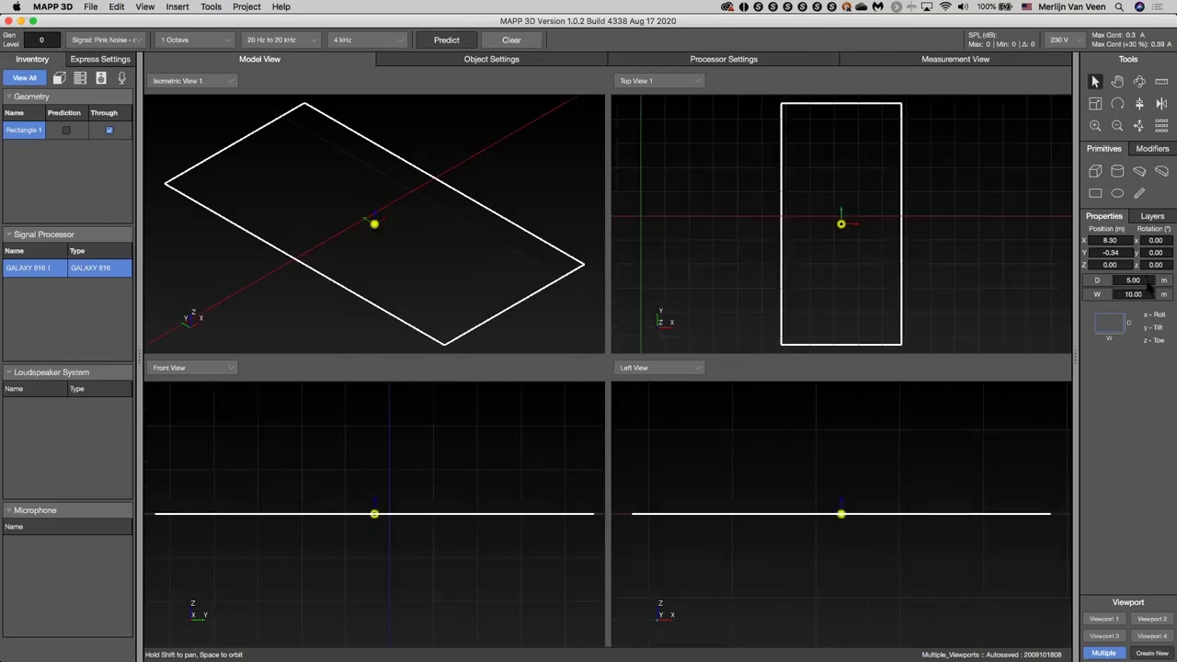
{"action": "left_click", "coordinate": [1141, 129]}
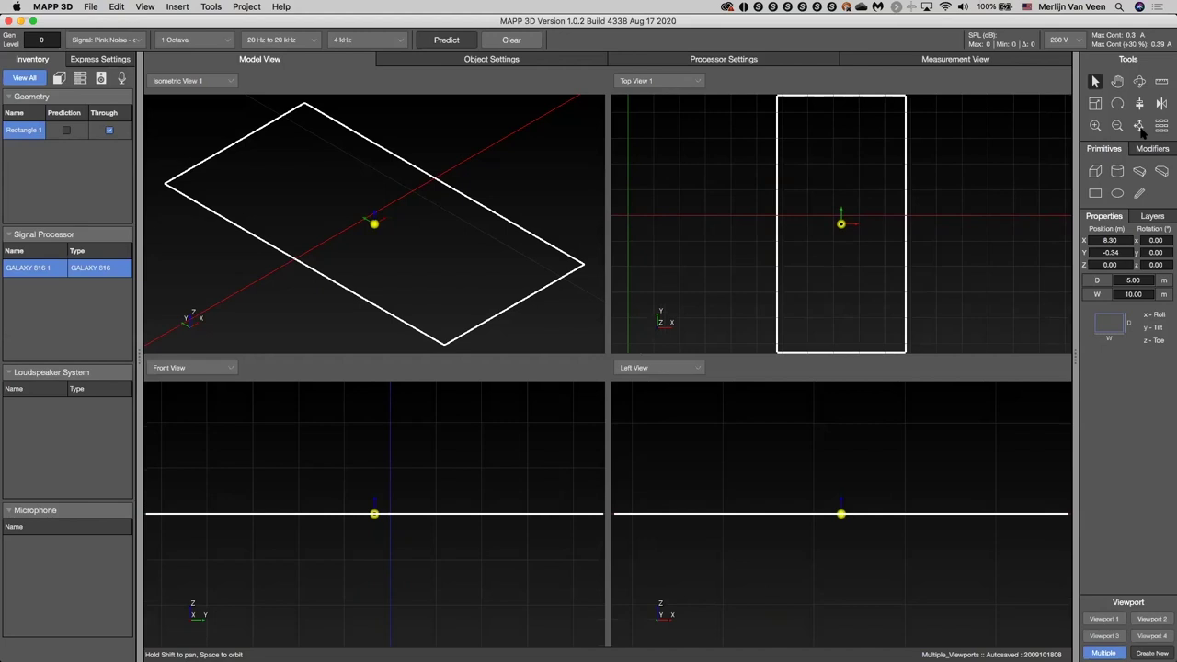
{"action": "key", "text": "Delete"}
{"action": "left_click", "coordinate": [1141, 129]}
{"action": "left_click", "coordinate": [1117, 193]}
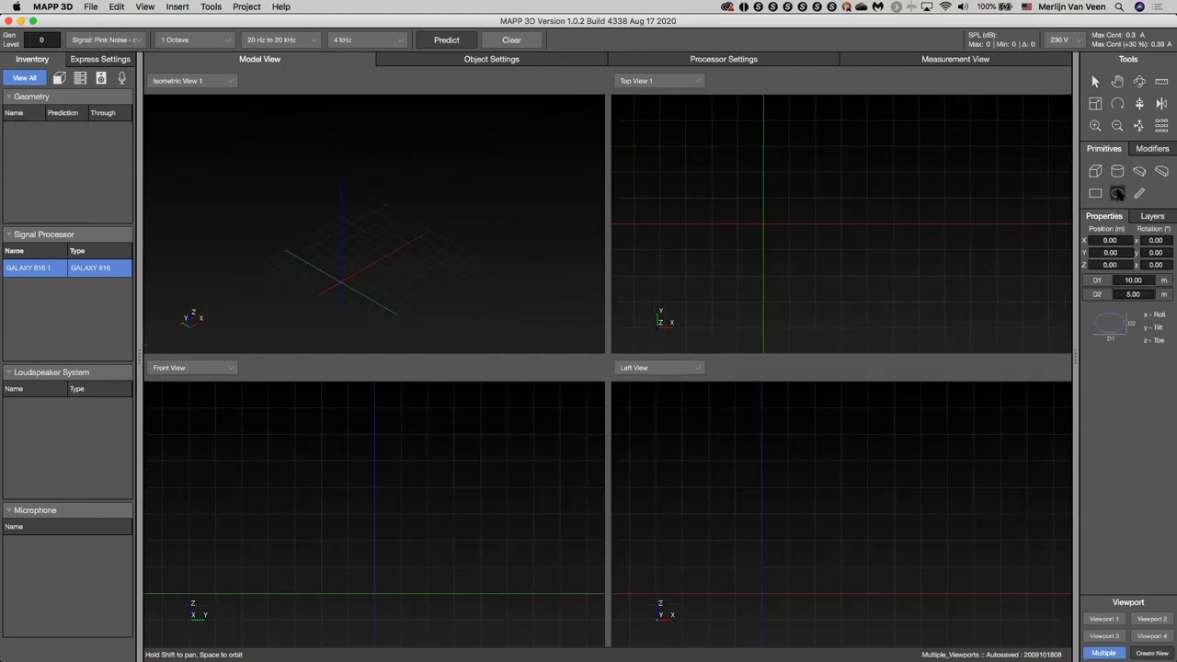
Place Ellipse 1 near the origin and set D2 to 10 for a 10 by 10 m circle
{"action": "left_click", "coordinate": [342, 283]}
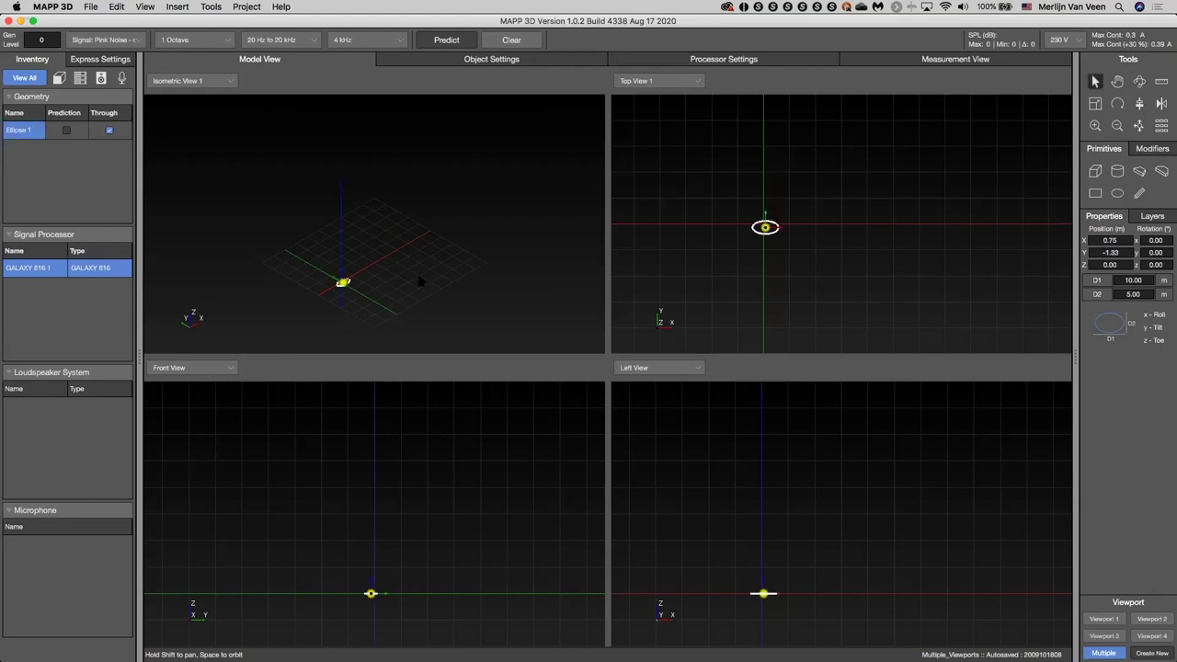
{"action": "left_click", "coordinate": [1139, 129]}
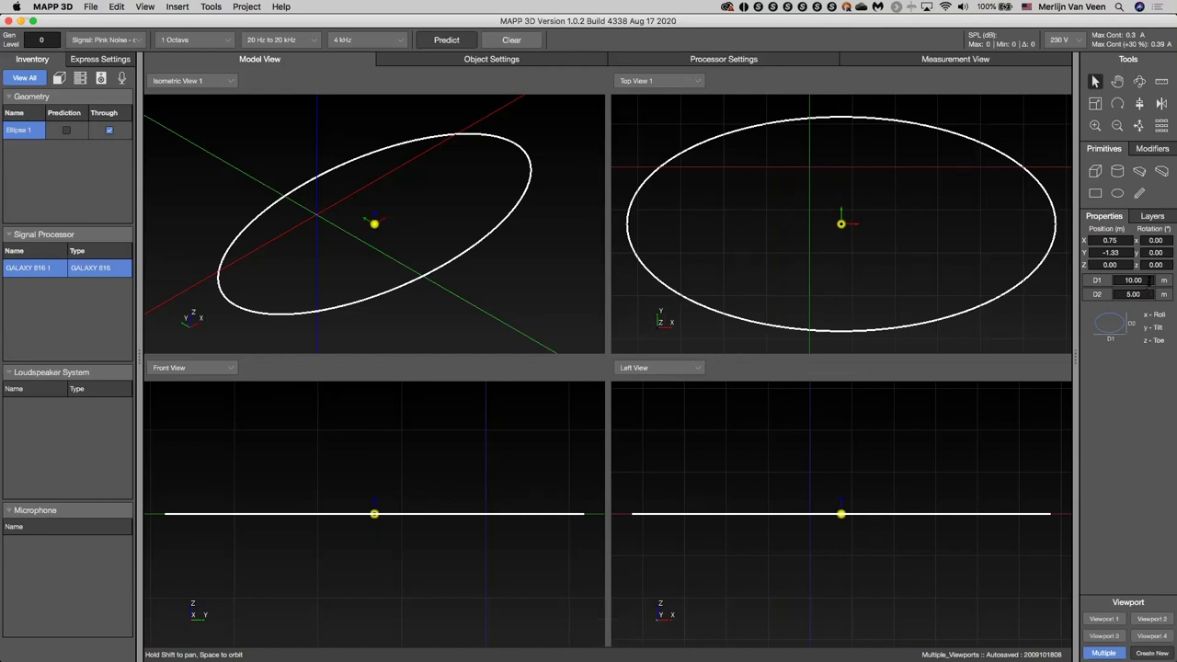
{"action": "key", "text": "Tab"}
{"action": "type", "text": "10"}
{"action": "key", "text": "Return"}
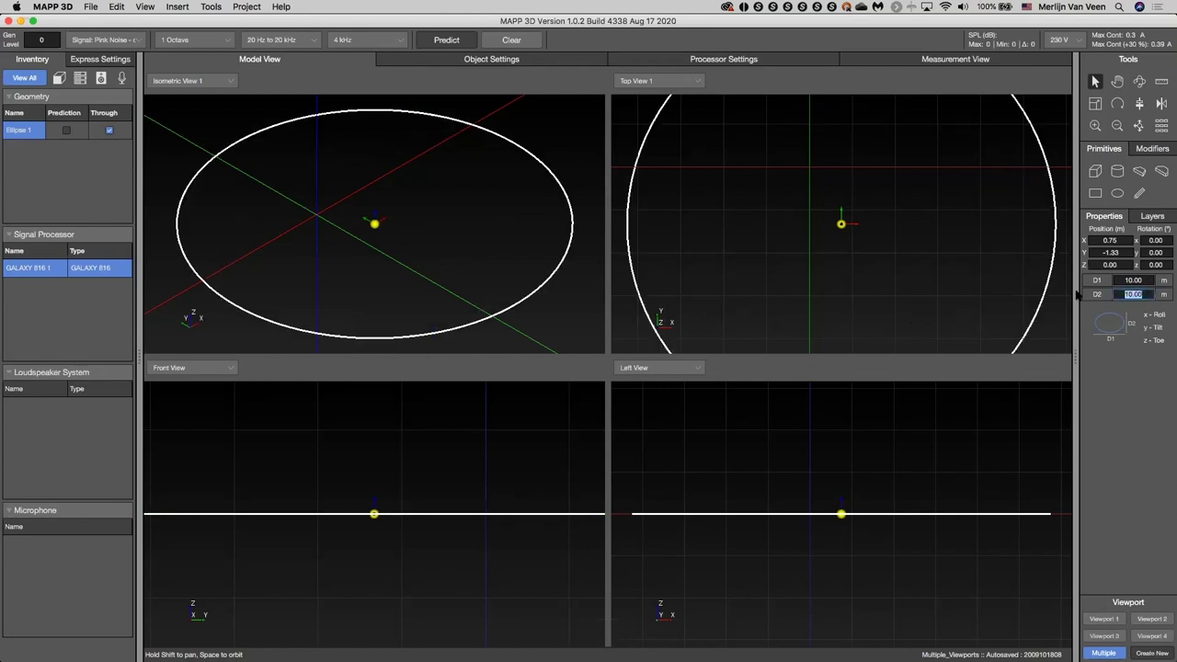
{"action": "left_click", "coordinate": [1138, 126]}
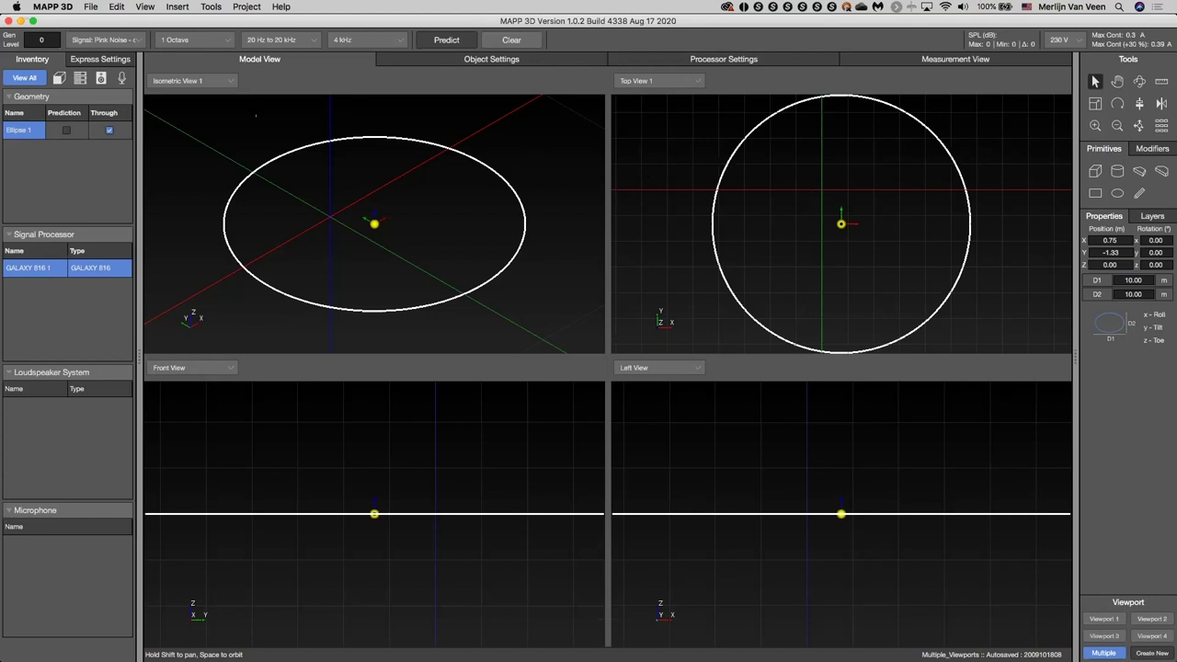
{"action": "left_click", "coordinate": [92, 7]}
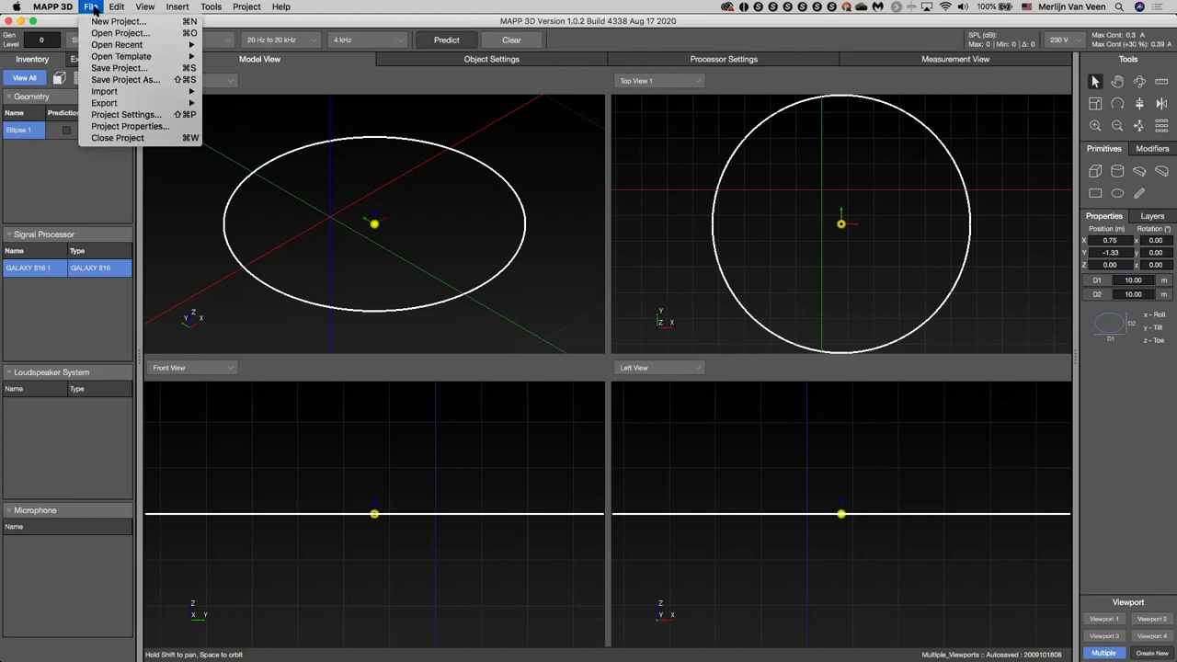
Close the ellipse project without saving changes to Unnamed.mapp
{"action": "left_click", "coordinate": [110, 136]}
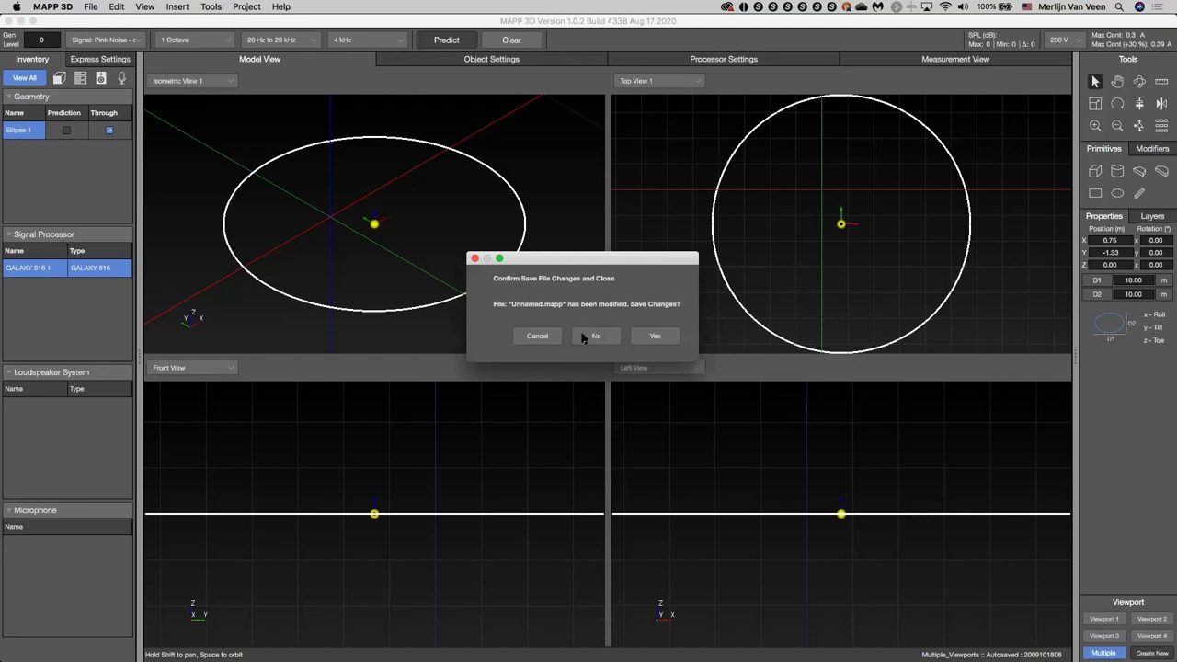
{"action": "left_click", "coordinate": [583, 338]}
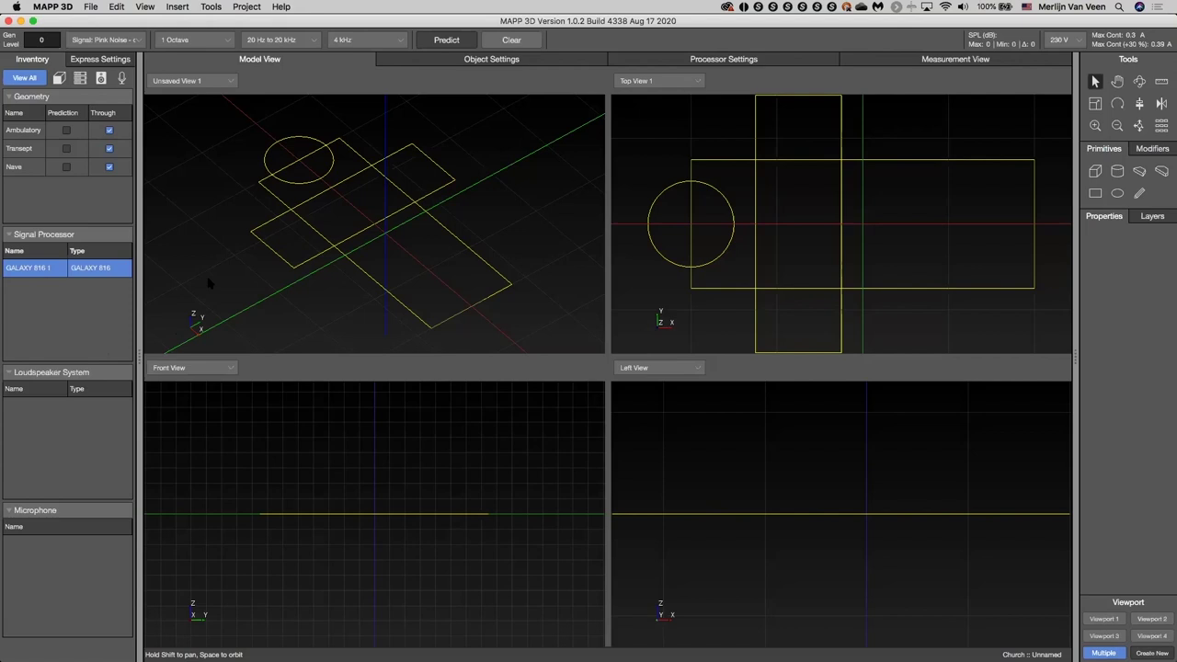
Enlarge and fit the isometric view, then select Ambulatory, Transept and Nave in turn
{"action": "left_click", "coordinate": [1099, 619]}
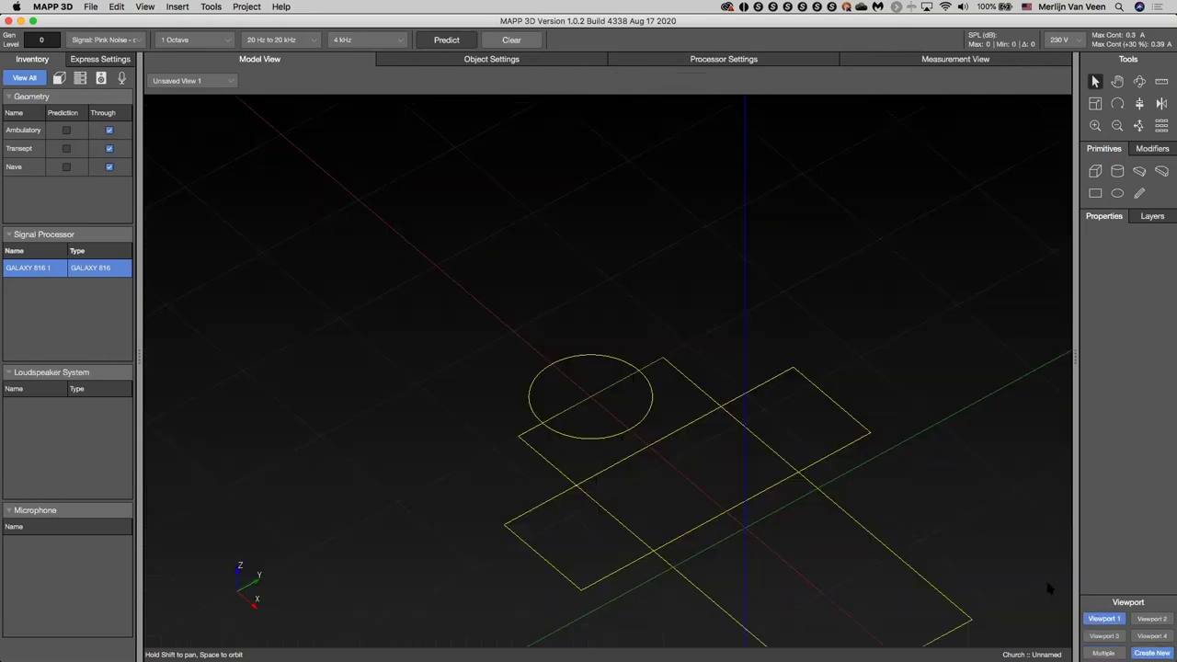
{"action": "left_click", "coordinate": [1141, 129]}
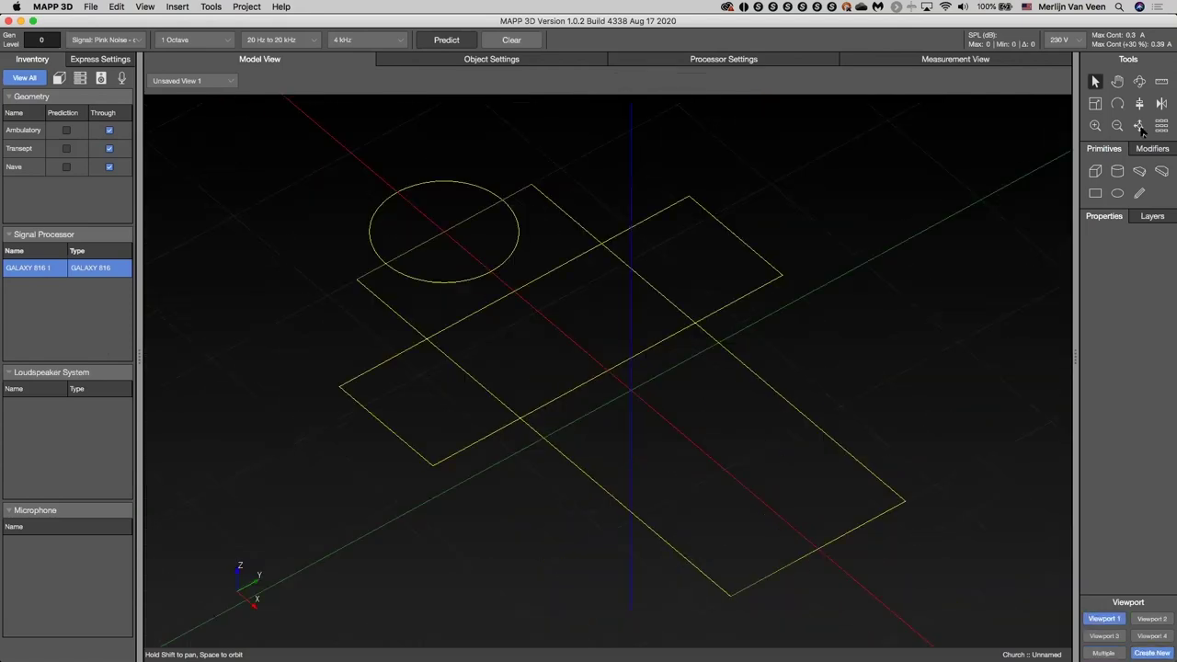
{"action": "left_click", "coordinate": [33, 132]}
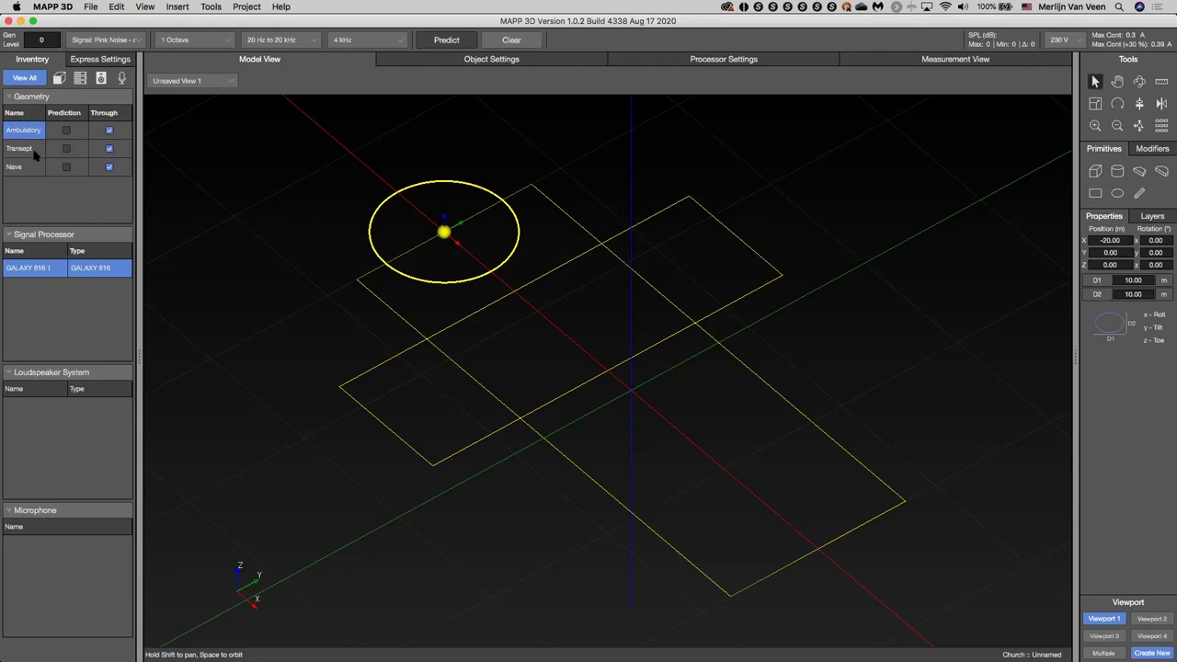
{"action": "left_click", "coordinate": [34, 151]}
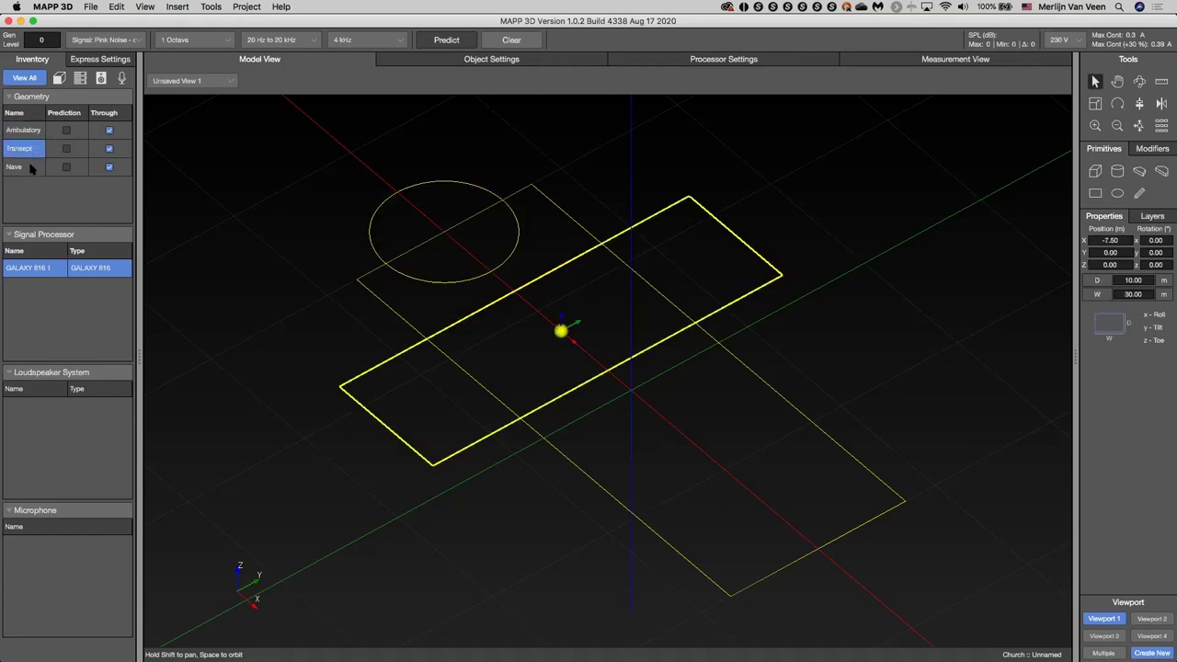
{"action": "left_click", "coordinate": [30, 167]}
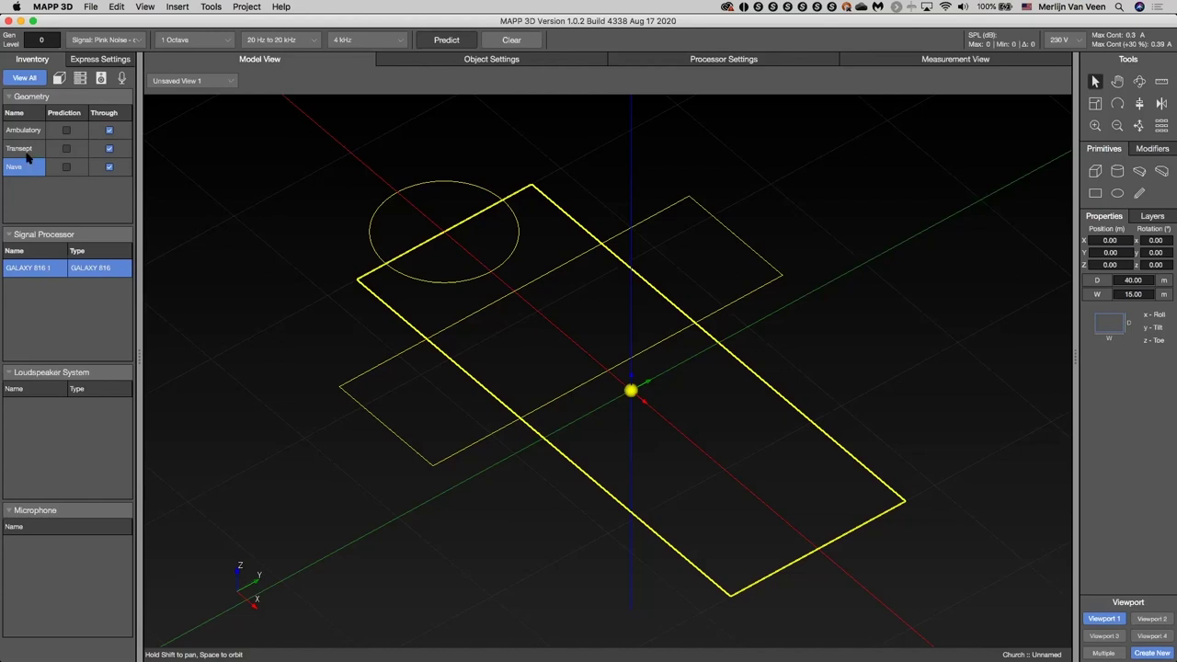
Trim the Transept and Nave rectangles, removing the inner overlapping edge segments to leave one cross outline
{"action": "left_click", "coordinate": [23, 150], "text": "shift"}
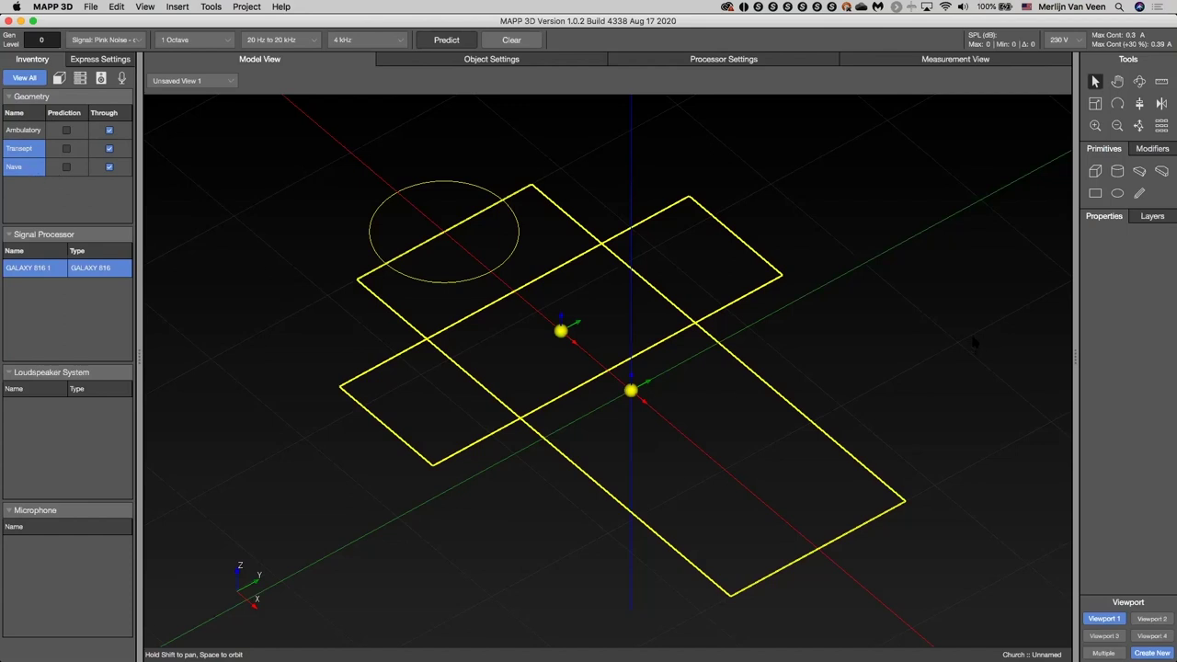
{"action": "left_click", "coordinate": [1161, 151]}
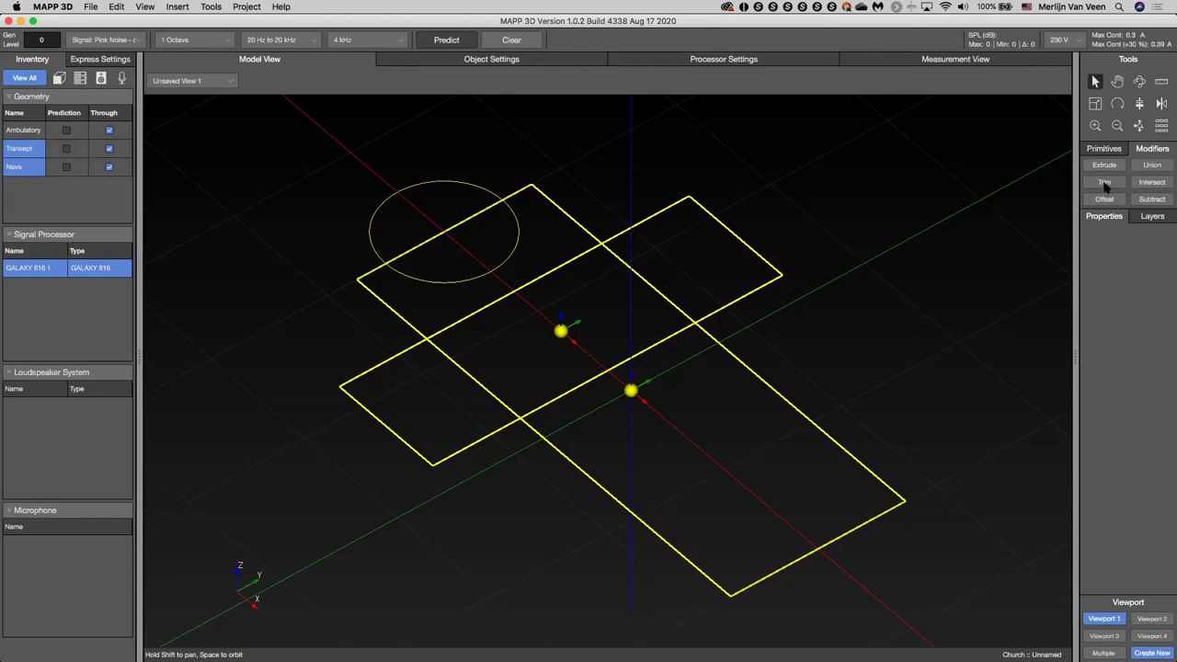
{"action": "left_click", "coordinate": [1107, 184]}
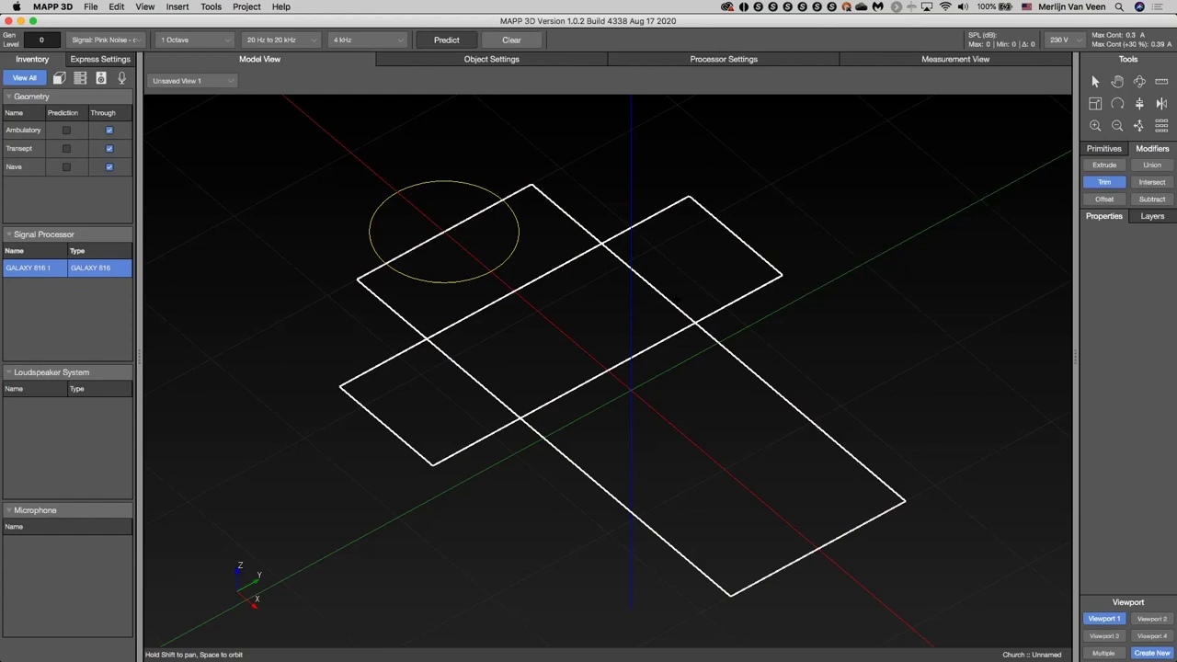
{"action": "left_click", "coordinate": [673, 302]}
{"action": "left_click", "coordinate": [668, 336]}
{"action": "left_click", "coordinate": [496, 398]}
{"action": "left_click", "coordinate": [470, 314]}
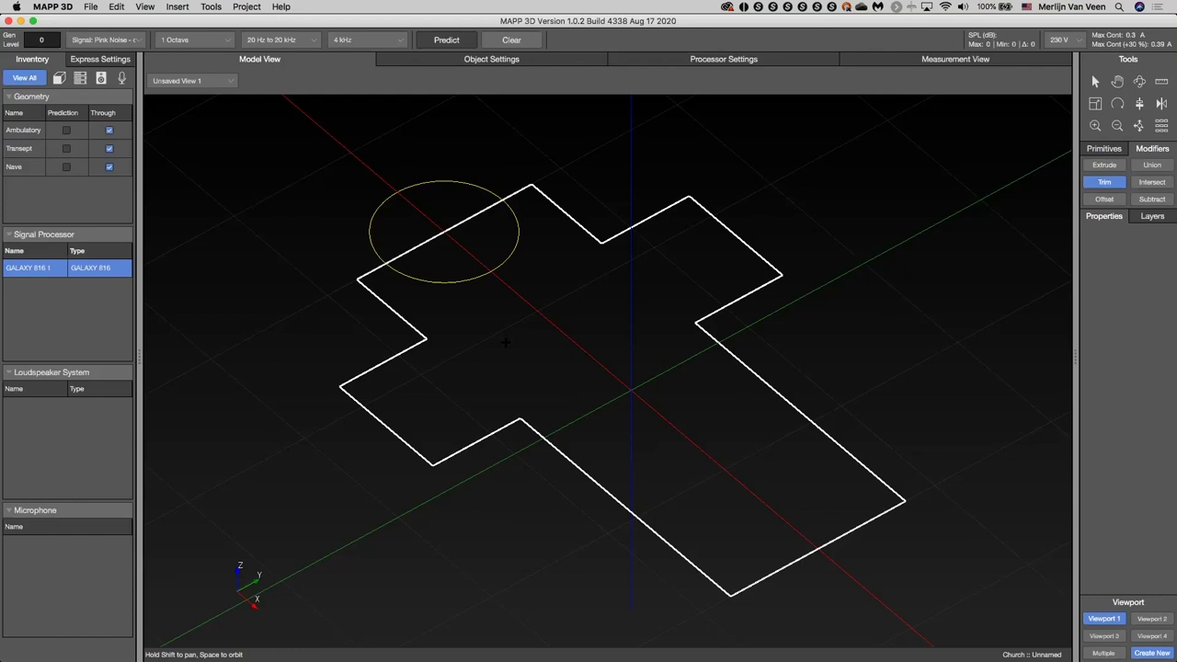
{"action": "key", "text": "Return"}
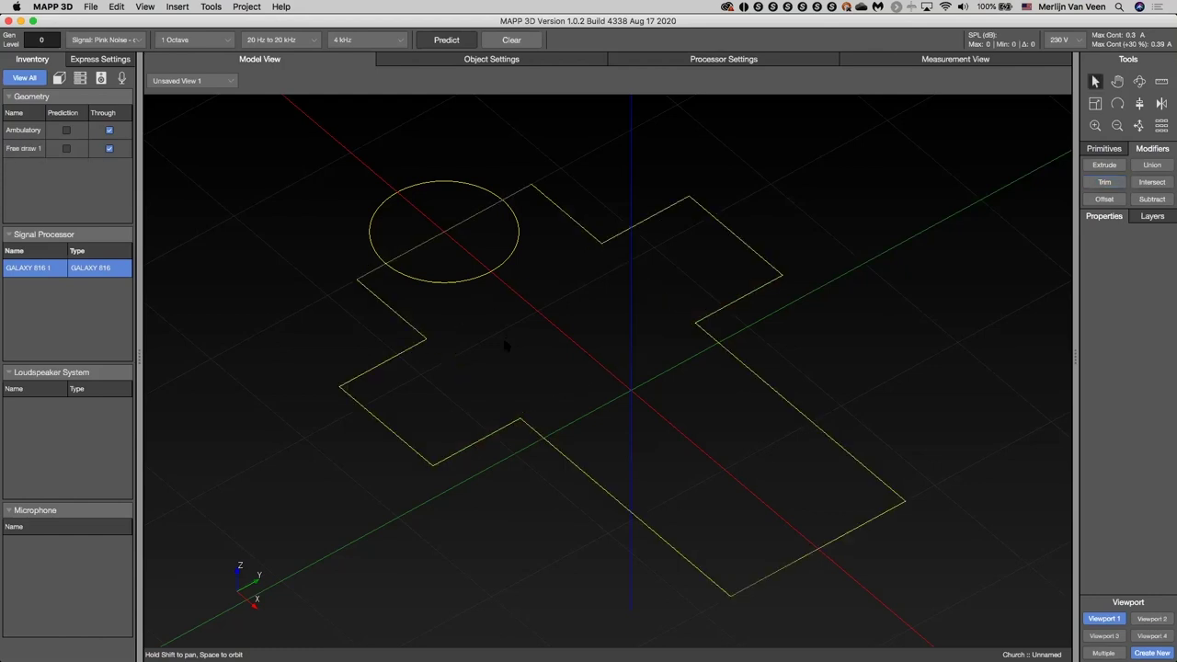
Trim Ambulatory against Free draw 1, cutting the circle inside the cross and the cross edge inside the circle
{"action": "left_click", "coordinate": [34, 150]}
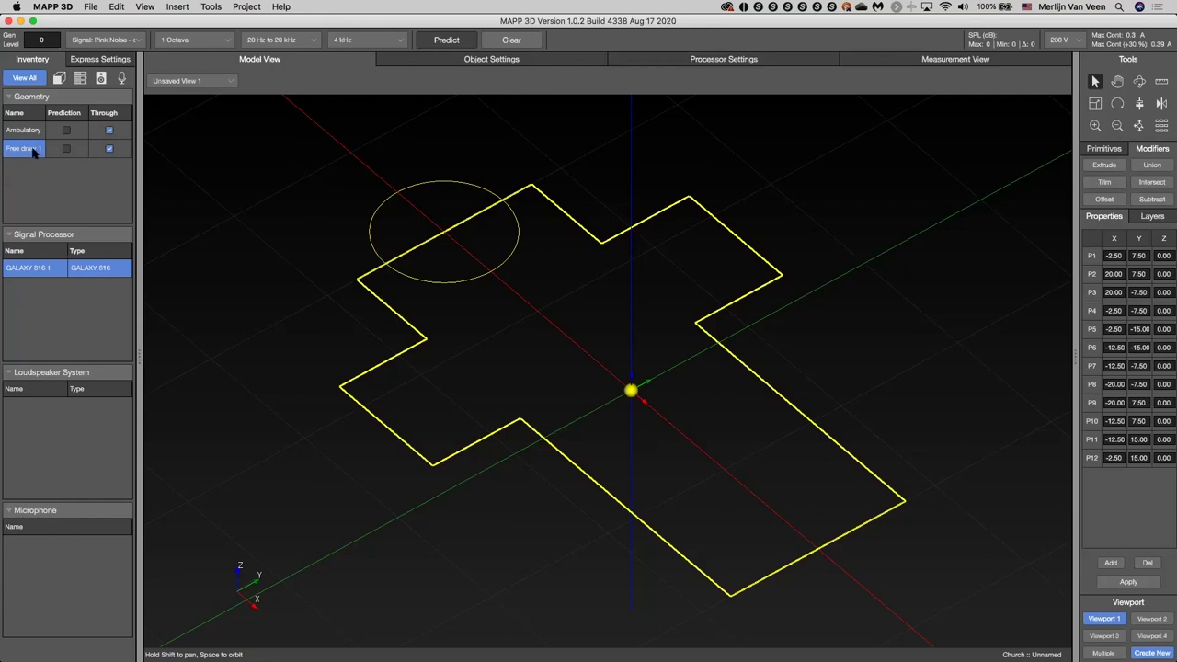
{"action": "left_click", "coordinate": [36, 132]}
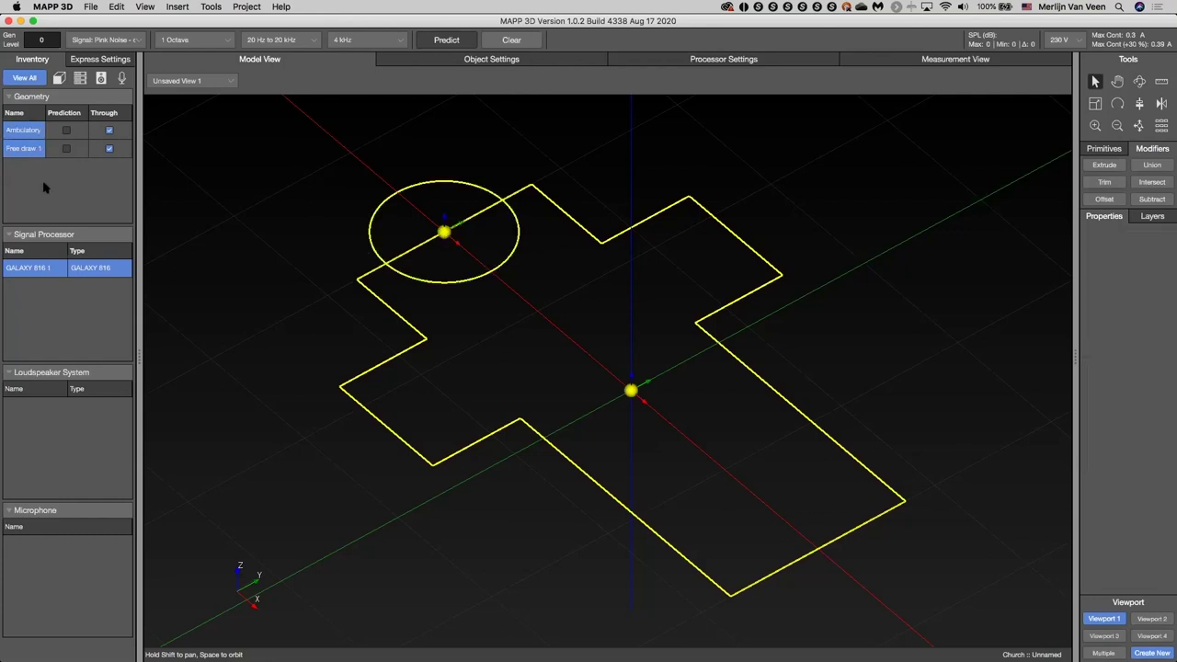
{"action": "left_click", "coordinate": [1104, 182]}
{"action": "left_click", "coordinate": [501, 264]}
{"action": "left_click", "coordinate": [463, 221]}
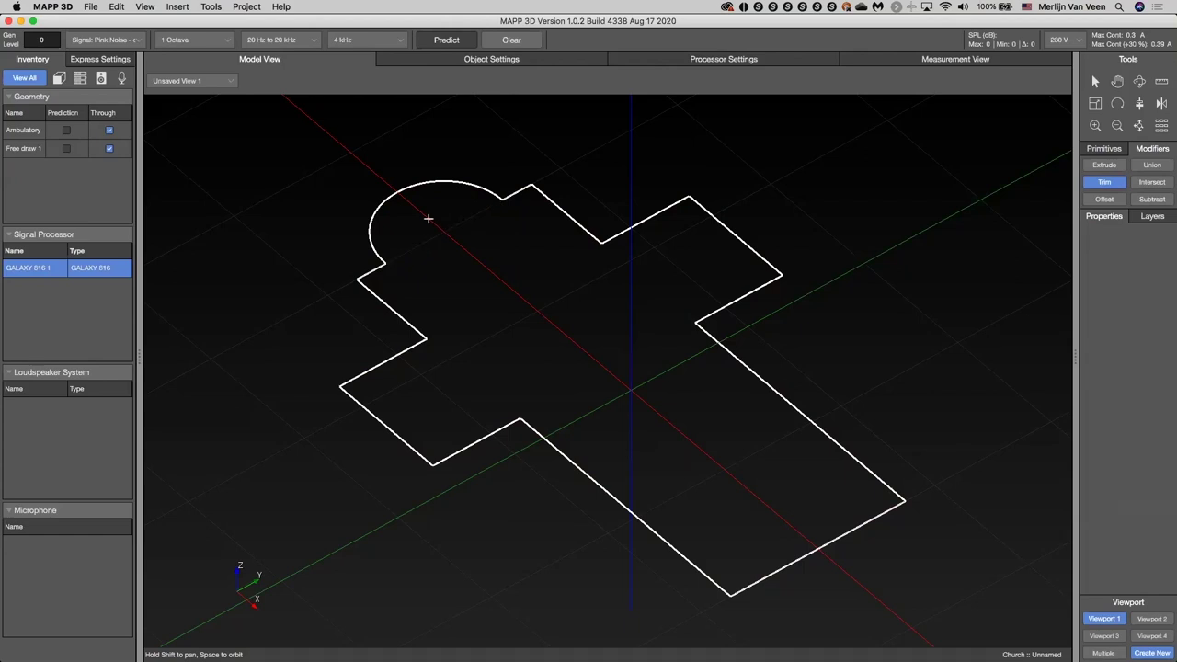
{"action": "left_click", "coordinate": [428, 218]}
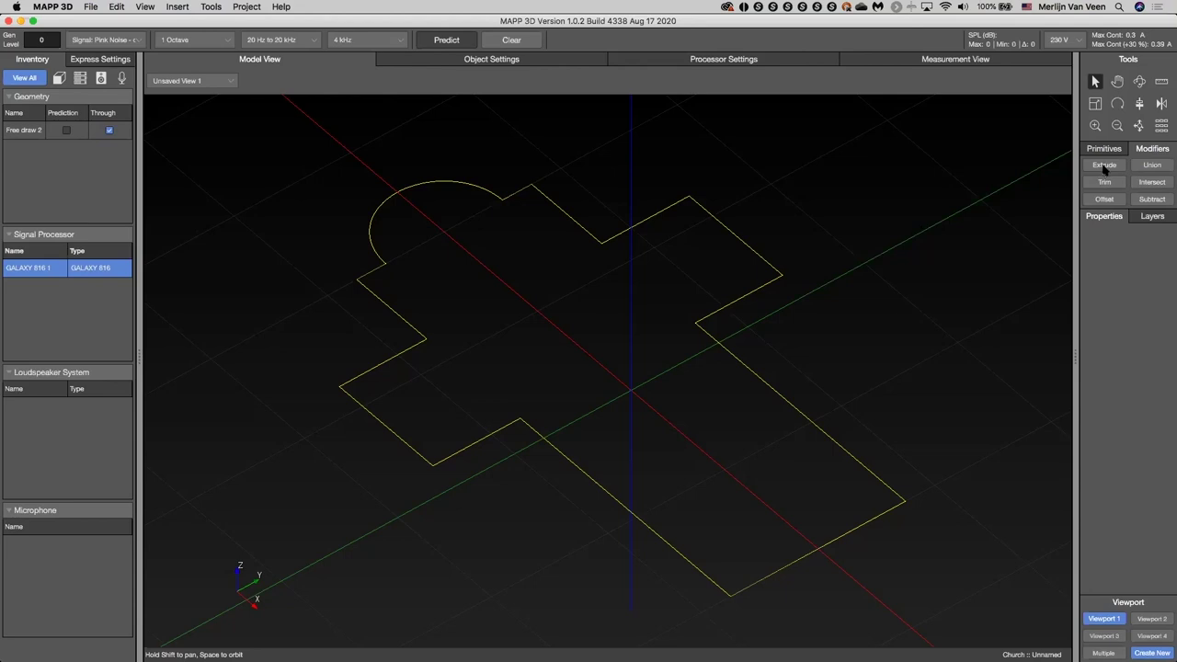
Rename Free draw 2 to 'Floor Outline' and bring up its Extrude settings
{"action": "left_click", "coordinate": [23, 131]}
{"action": "double_click", "coordinate": [23, 131]}
{"action": "key", "text": "super+a"}
{"action": "type", "text": "Floour"}
{"action": "key", "text": "BackSpace"}
{"action": "key", "text": "BackSpace"}
{"action": "type", "text": "r Outline"}
{"action": "key", "text": "Return"}
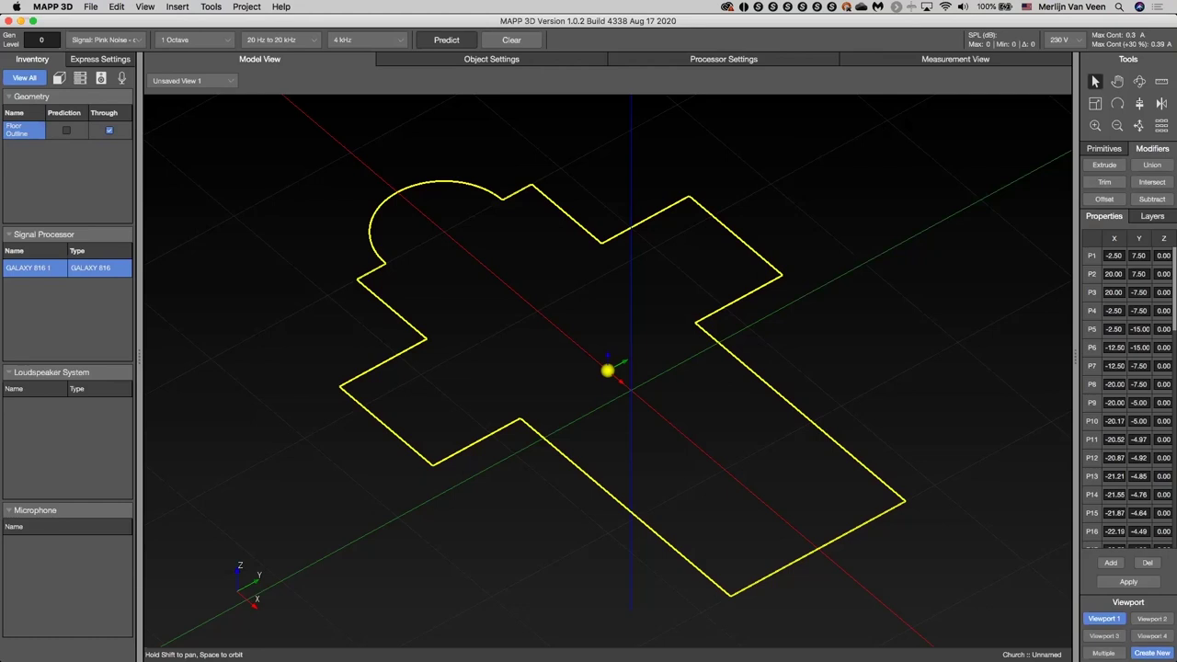
{"action": "left_click", "coordinate": [1111, 166]}
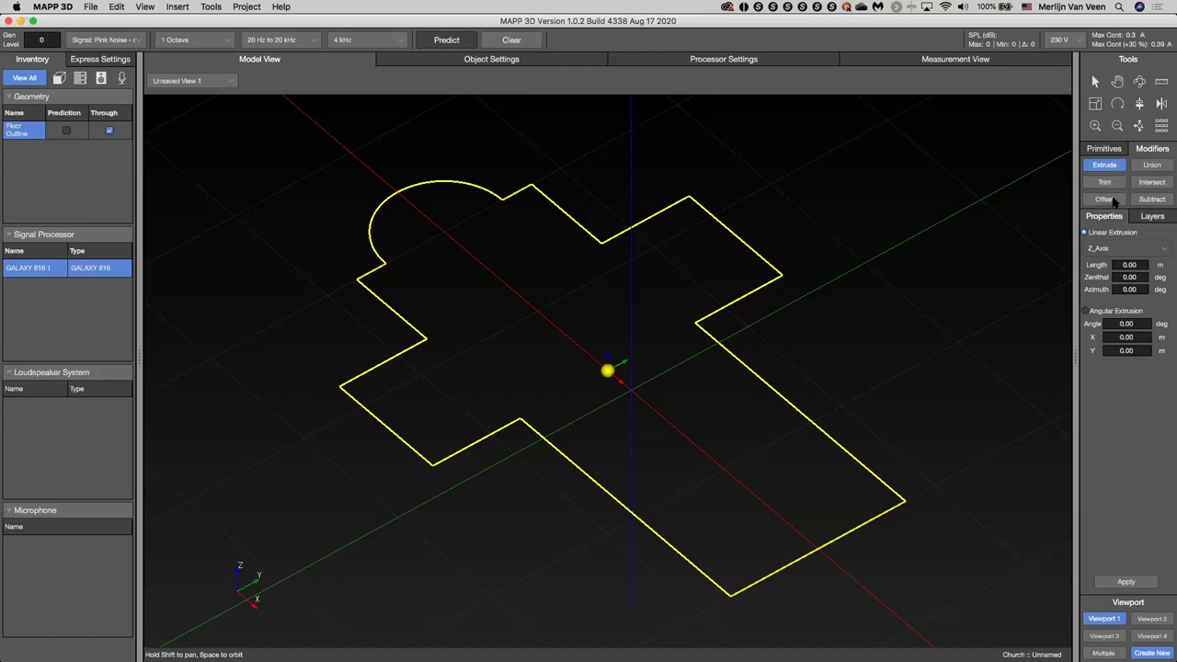
Extrude Floor Outline with a length of 10 m and zoom to fit the resulting model
{"action": "double_click", "coordinate": [1140, 265]}
{"action": "type", "text": "10"}
{"action": "key", "text": "Return"}
{"action": "left_click", "coordinate": [1127, 582]}
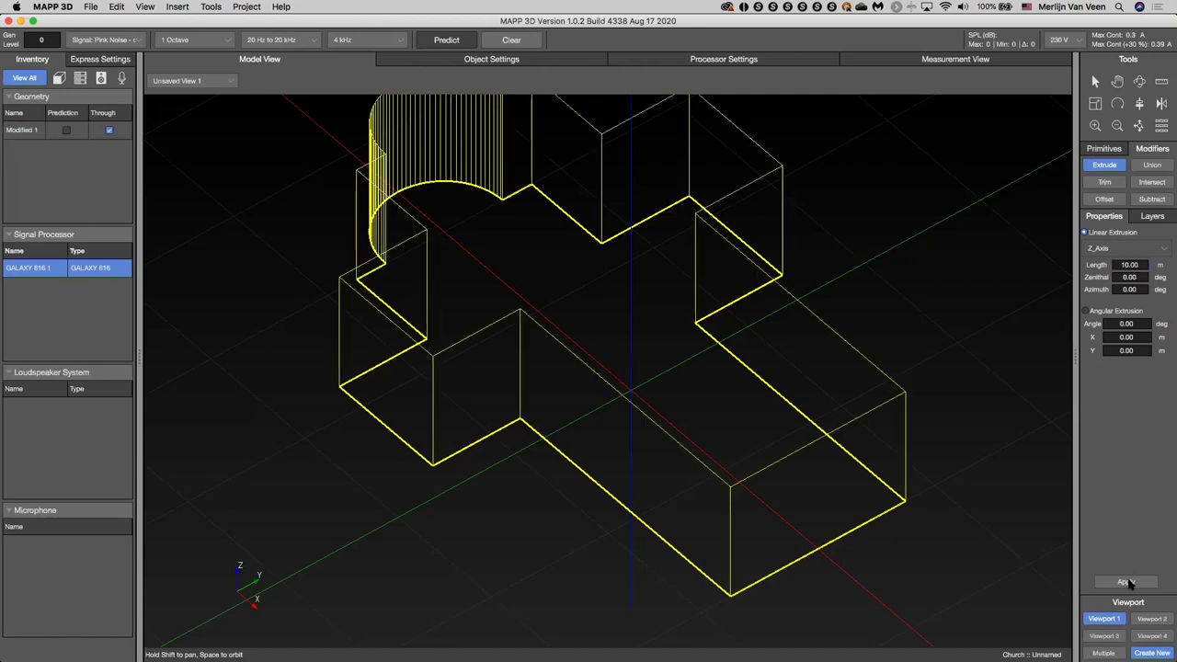
{"action": "left_click", "coordinate": [1140, 127]}
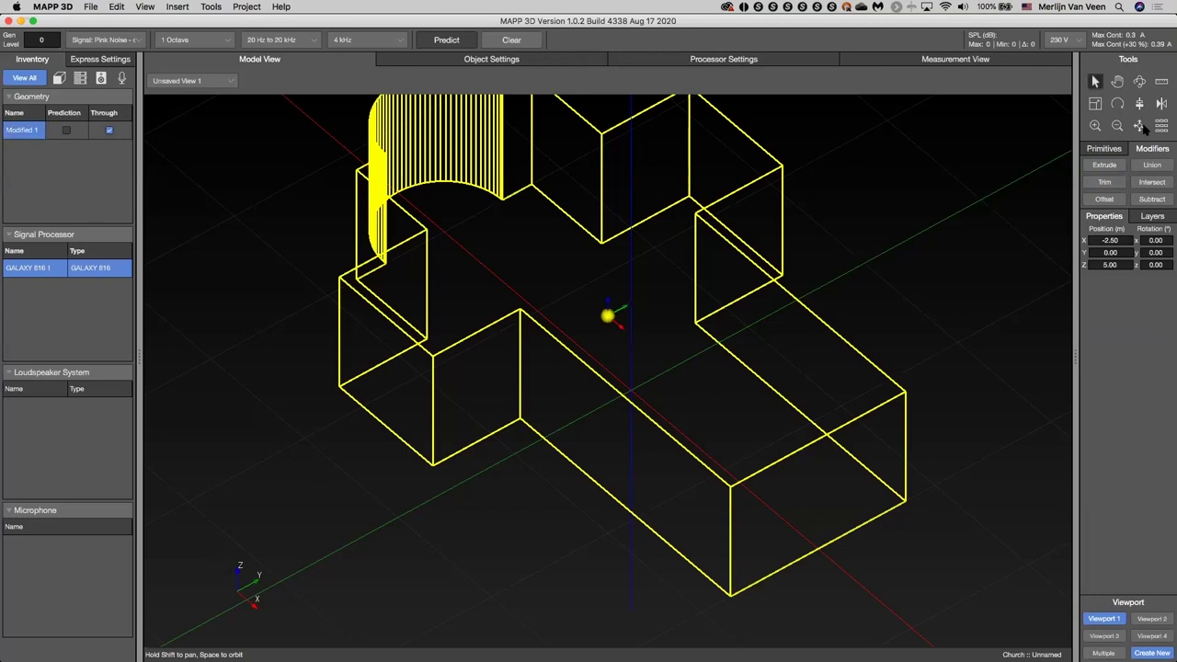
{"action": "left_click", "coordinate": [1140, 127]}
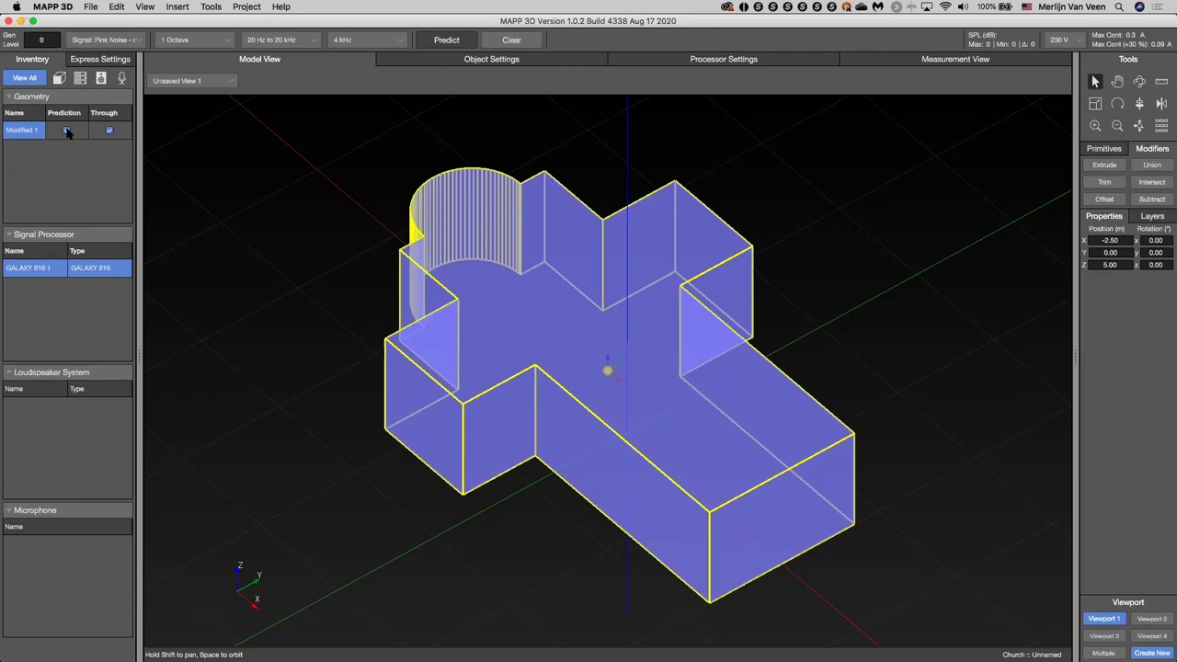
Uncheck Prediction for Modified 1 and show its Object Settings face list
{"action": "left_click", "coordinate": [66, 130]}
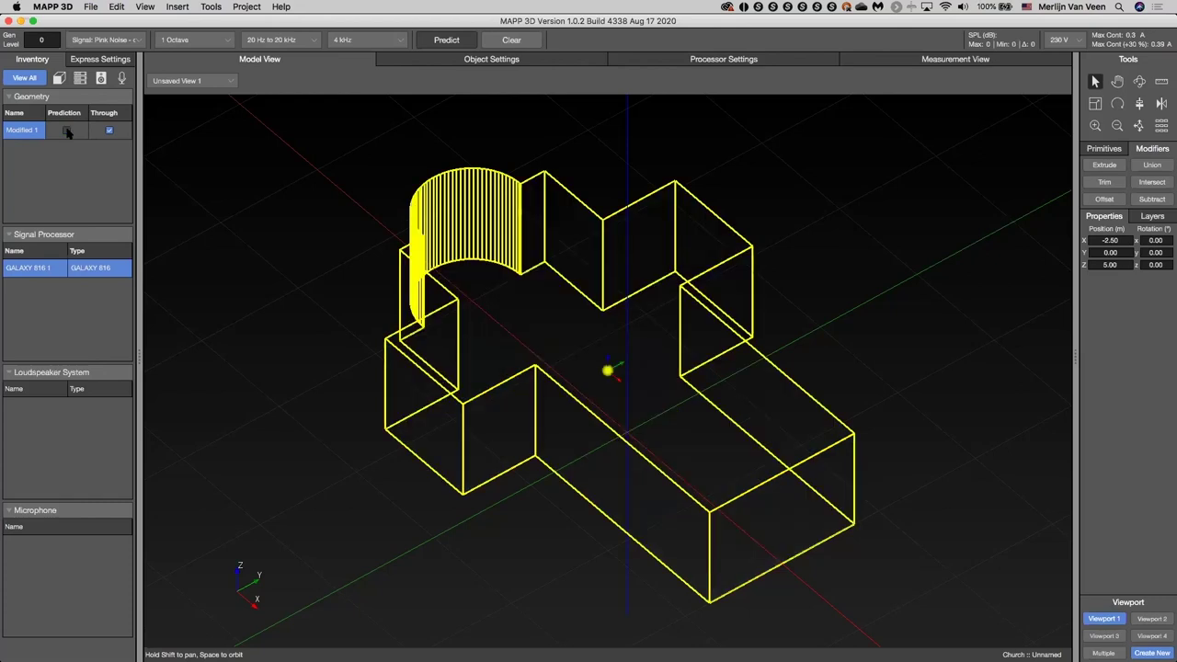
{"action": "left_click", "coordinate": [407, 59]}
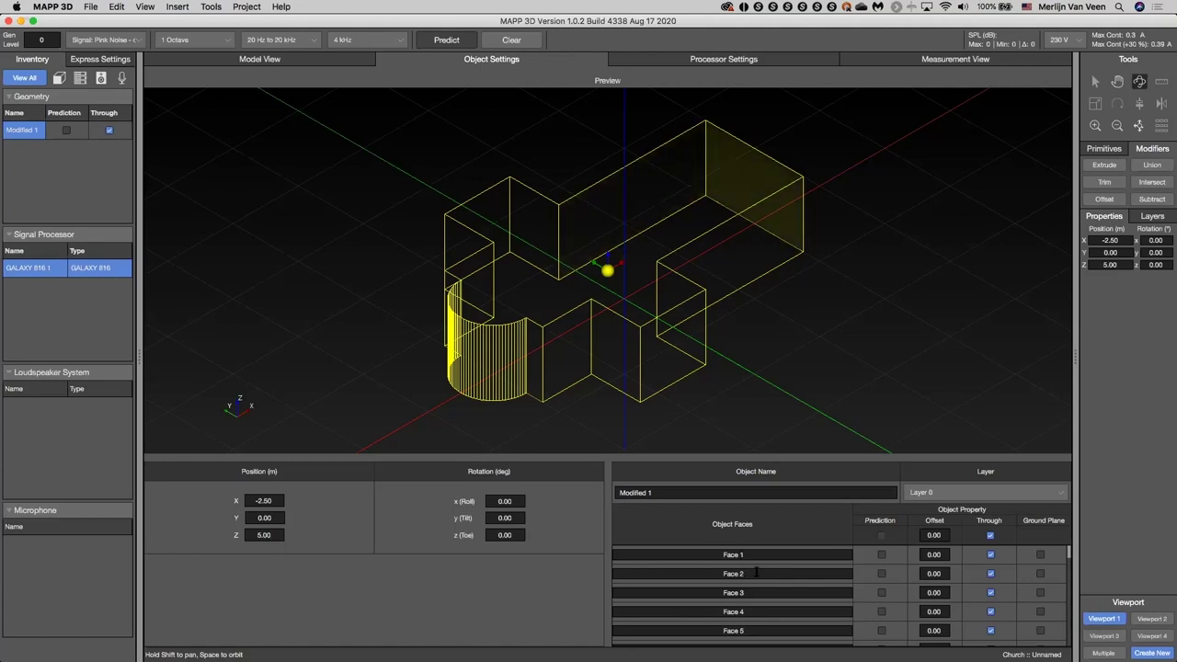
Rename Face 60 to 'Floor'
{"action": "scroll", "coordinate": [756, 572], "scroll_direction": "down", "scroll_amount": 15}
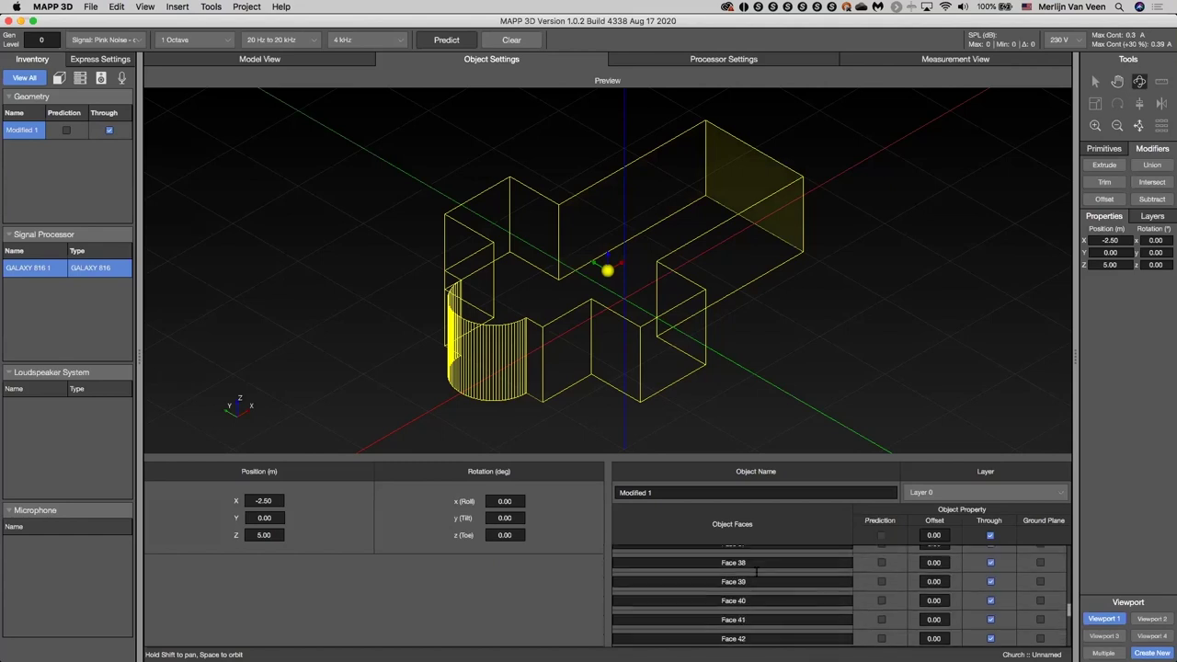
{"action": "scroll", "coordinate": [756, 597], "scroll_direction": "down", "scroll_amount": 4}
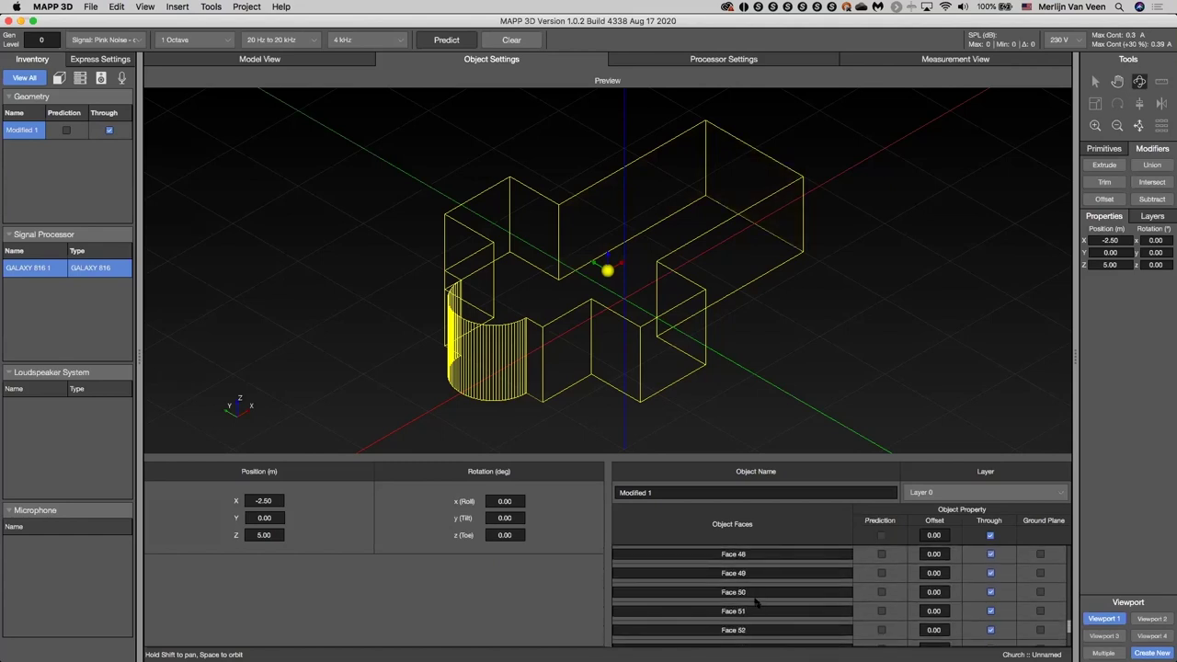
{"action": "scroll", "coordinate": [754, 604], "scroll_direction": "down", "scroll_amount": 4}
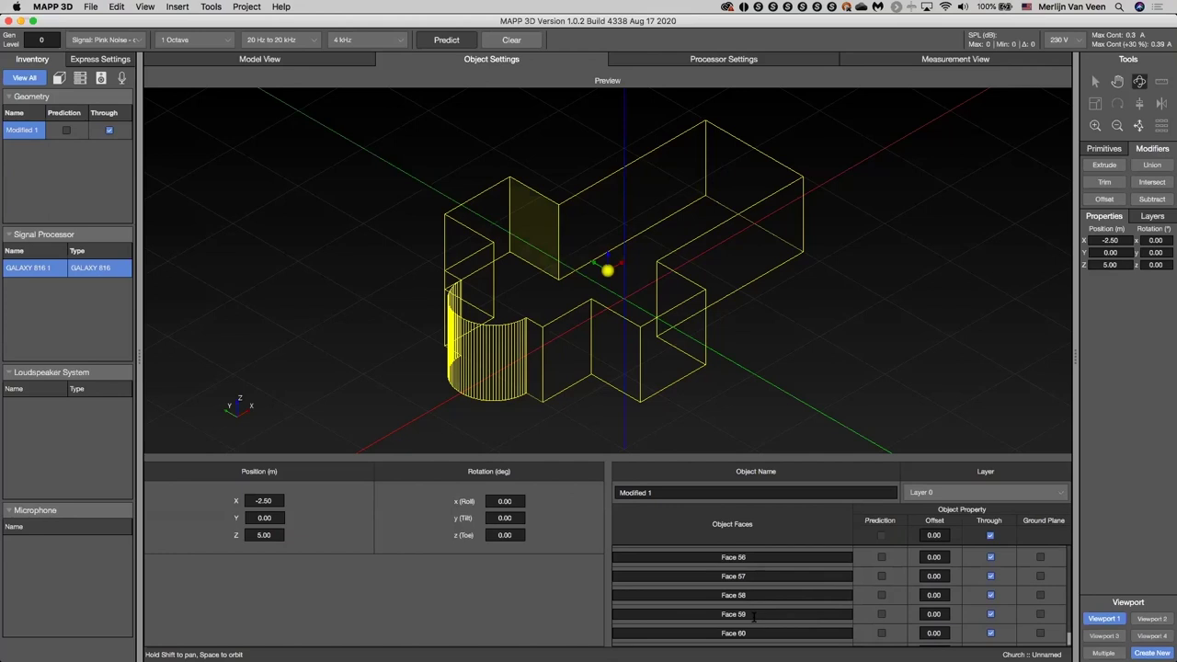
{"action": "left_click", "coordinate": [754, 617]}
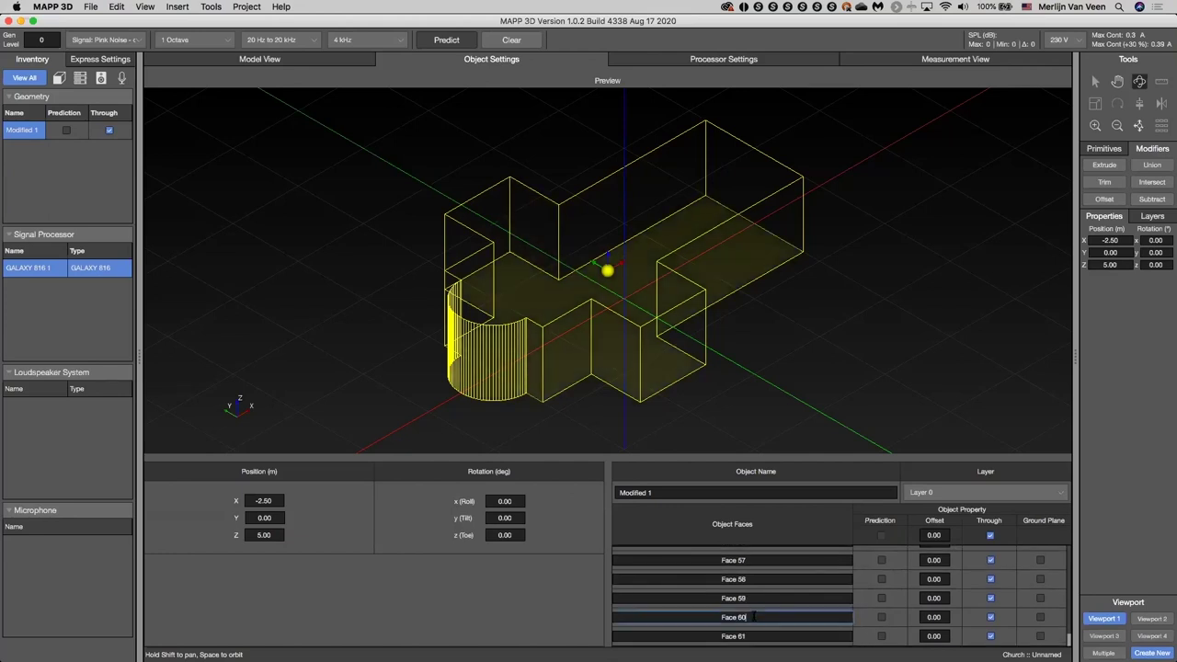
{"action": "left_click_drag", "start_coordinate": [754, 617], "coordinate": [692, 608]}
{"action": "type", "text": "Fl"}
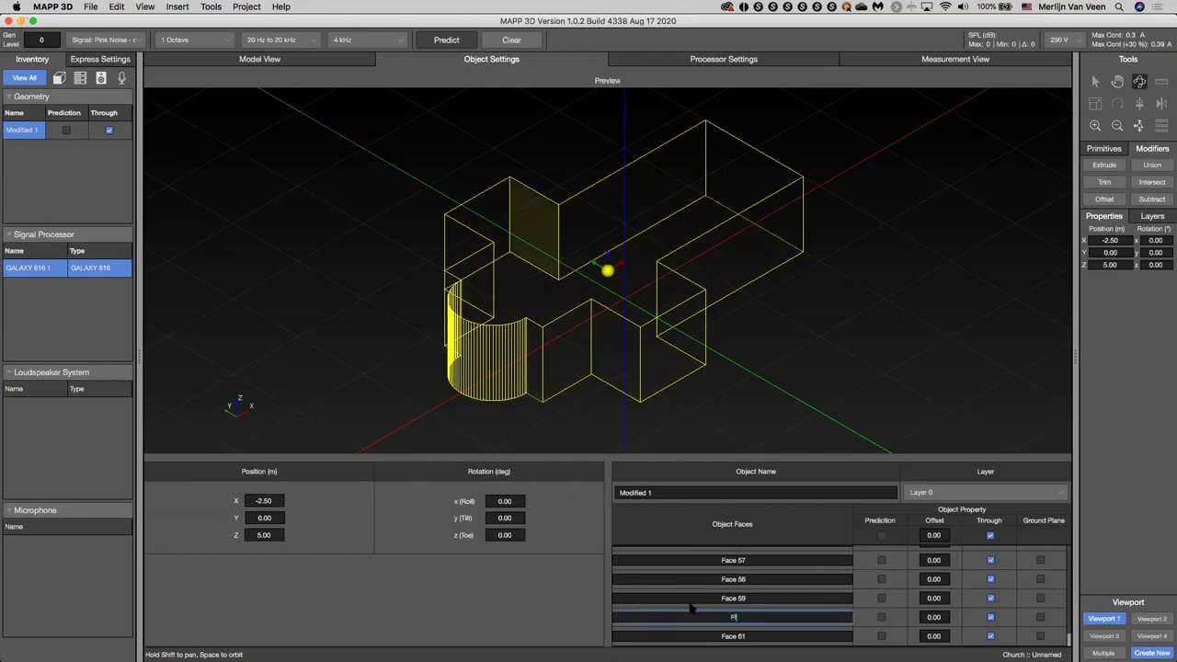
{"action": "type", "text": "oor"}
{"action": "key", "text": "Tab"}
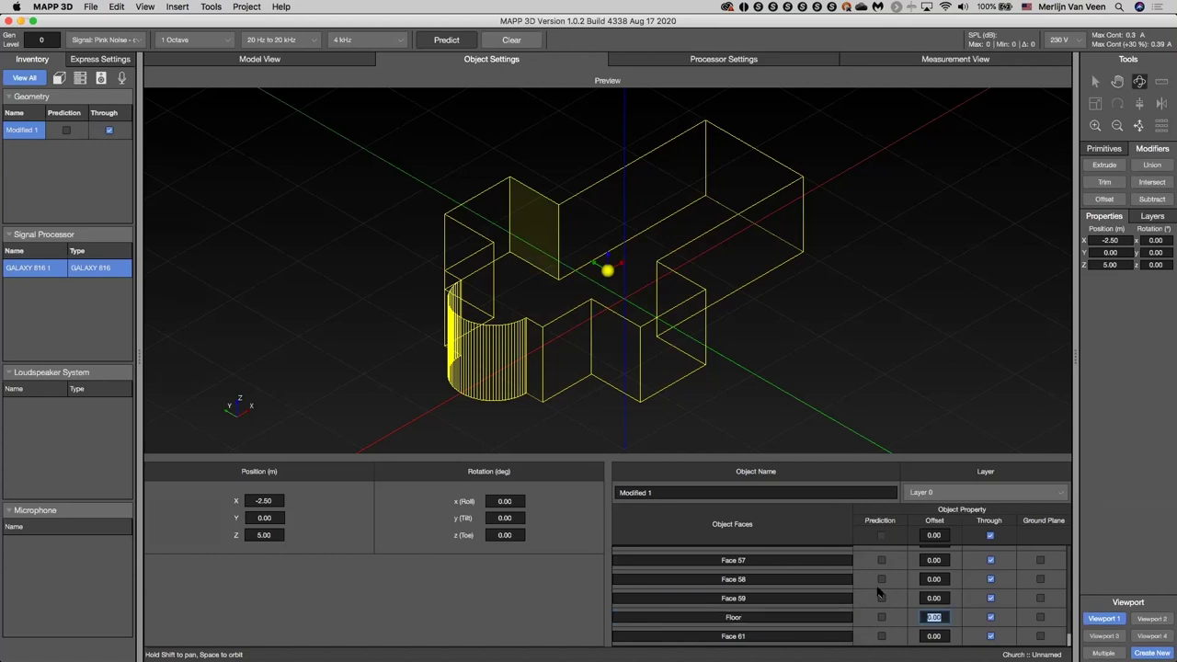
Include the Floor face in prediction with a 1.70 m offset, then return to Model View
{"action": "left_click", "coordinate": [881, 617]}
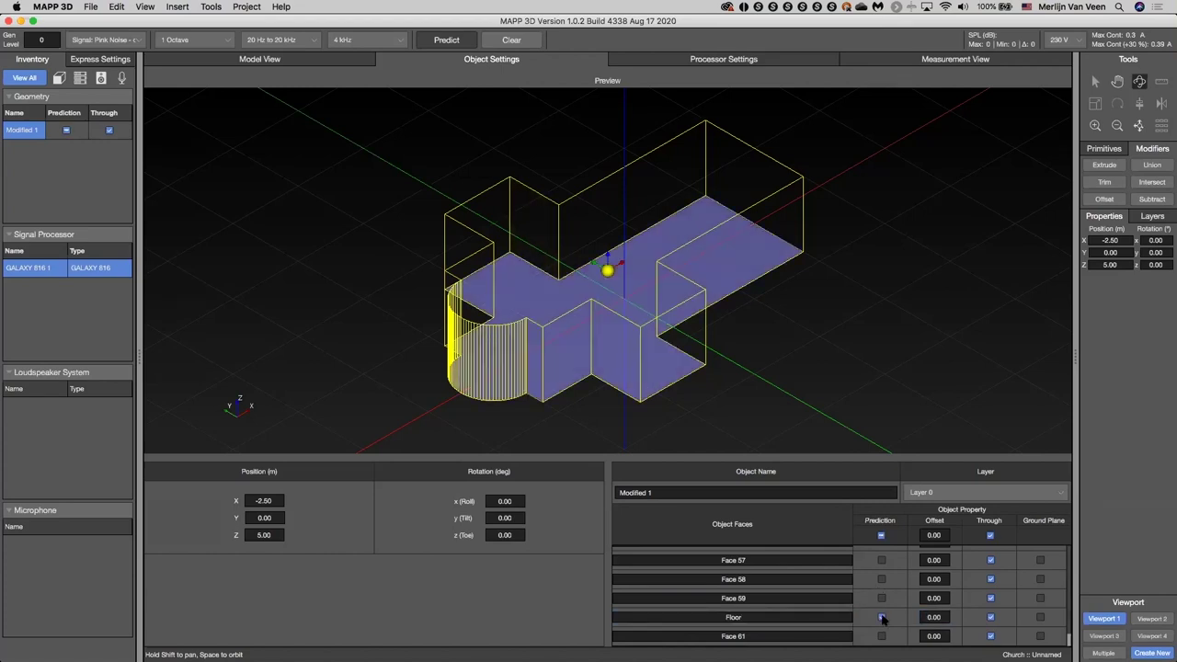
{"action": "left_click", "coordinate": [882, 618]}
{"action": "key", "text": "Tab"}
{"action": "type", "text": "1.2"}
{"action": "key", "text": "Tab"}
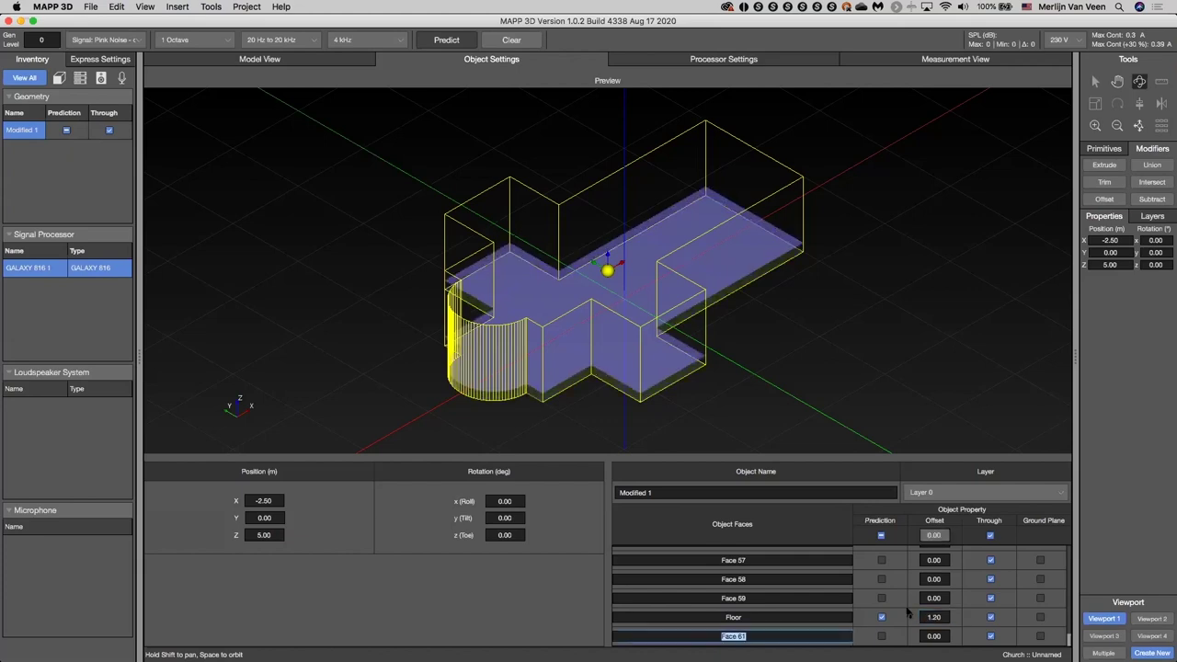
{"action": "key", "text": "shift+Tab"}
{"action": "type", "text": "1.7"}
{"action": "key", "text": "Tab"}
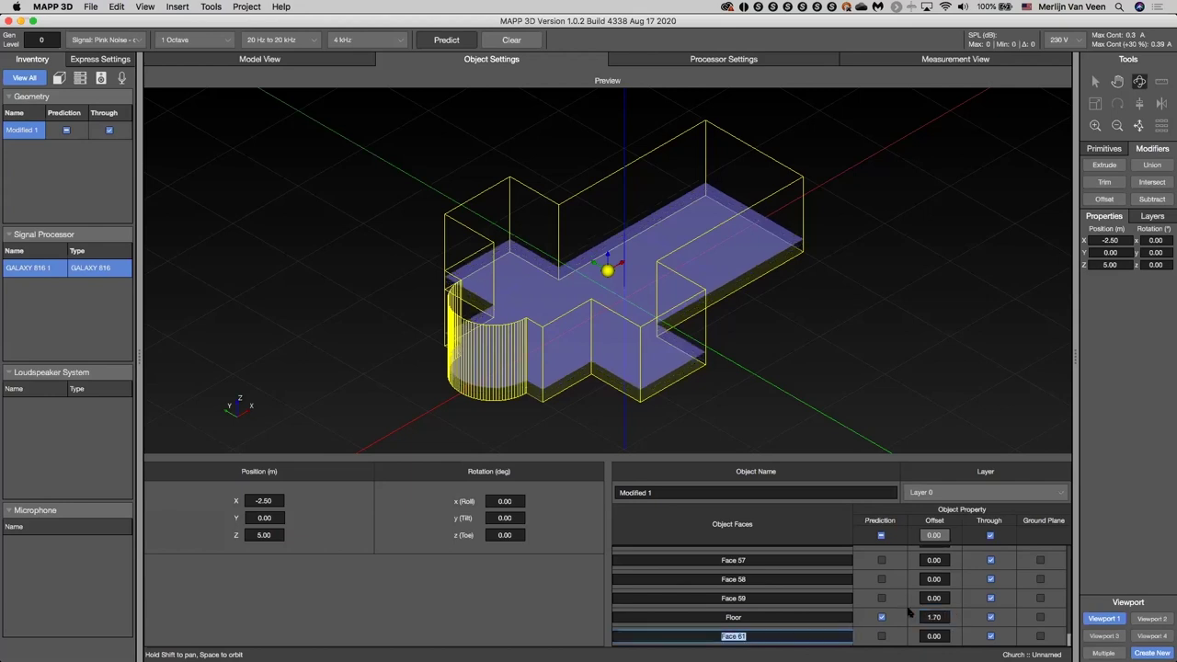
{"action": "left_click", "coordinate": [411, 193]}
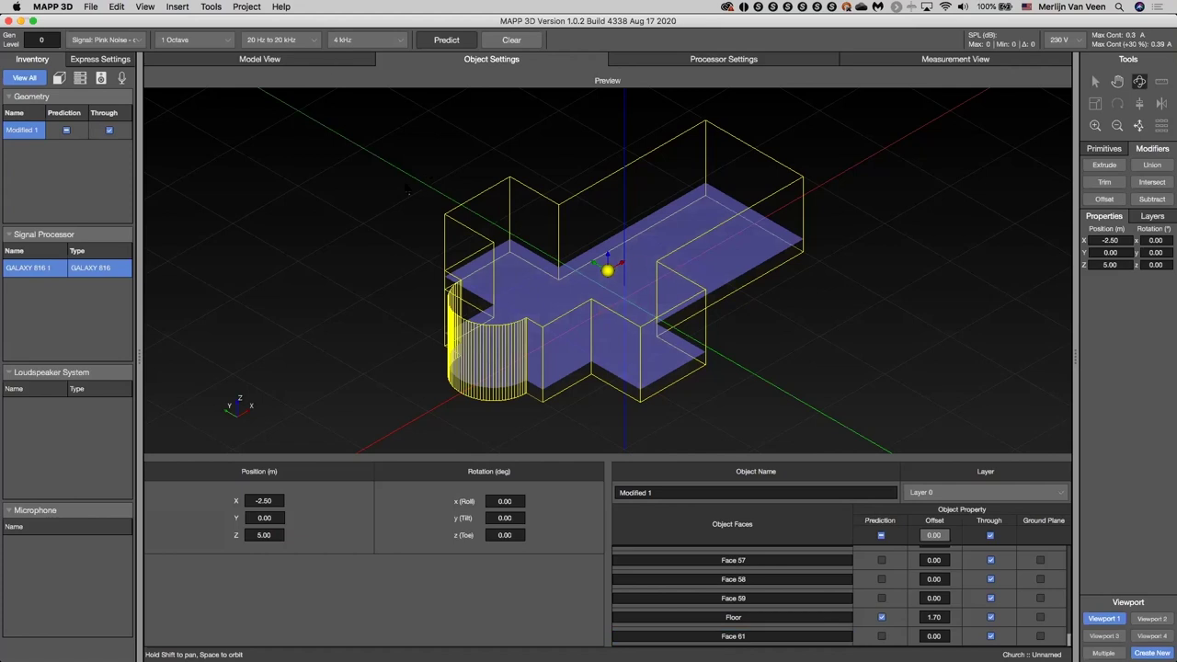
{"action": "key", "text": "Escape"}
{"action": "left_click", "coordinate": [363, 179]}
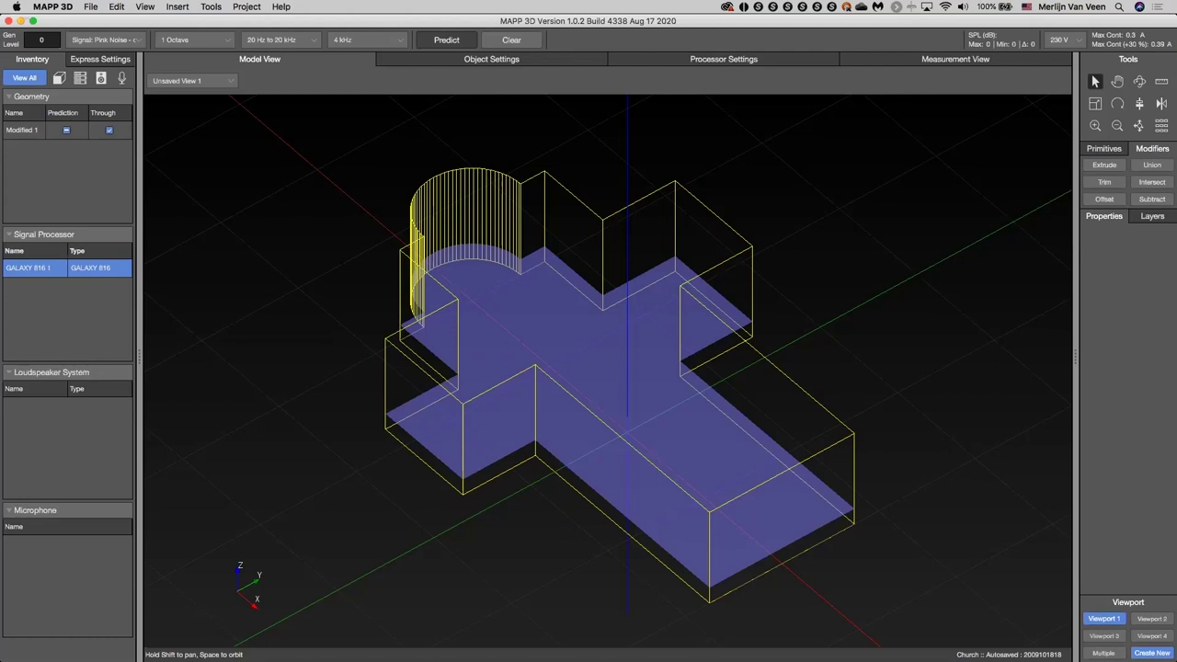
Start a new project and place a 10 by 5 m rectangle near the origin
{"action": "key", "text": "super+n"}
{"action": "left_click", "coordinate": [598, 565]}
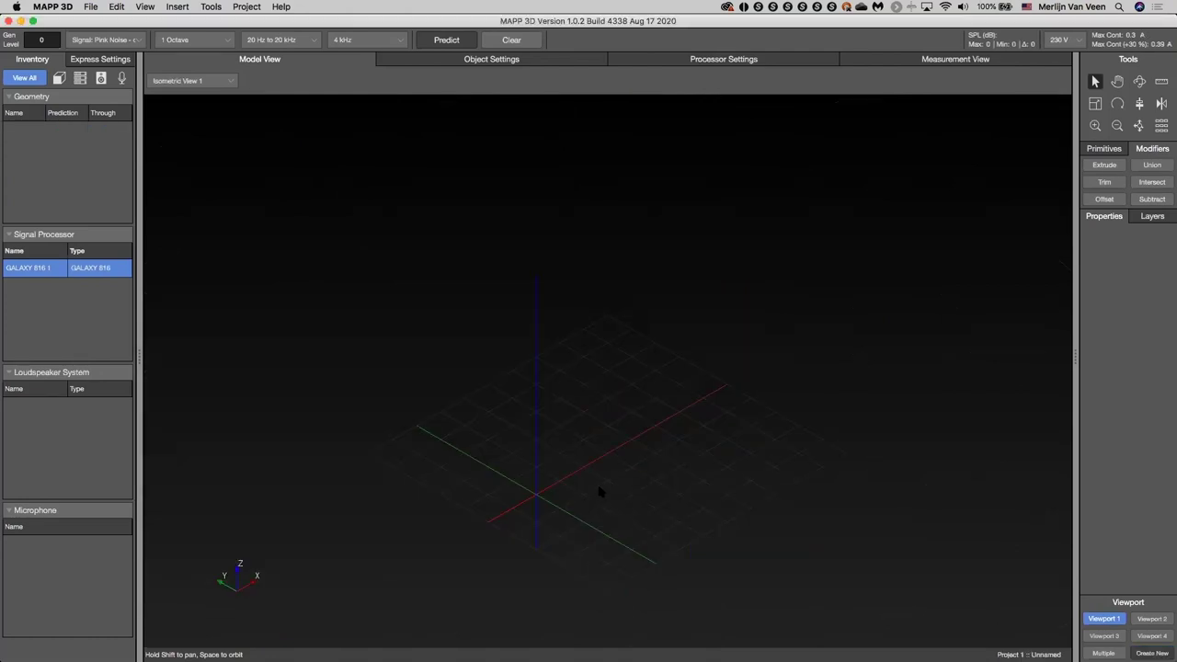
{"action": "left_click", "coordinate": [1116, 149]}
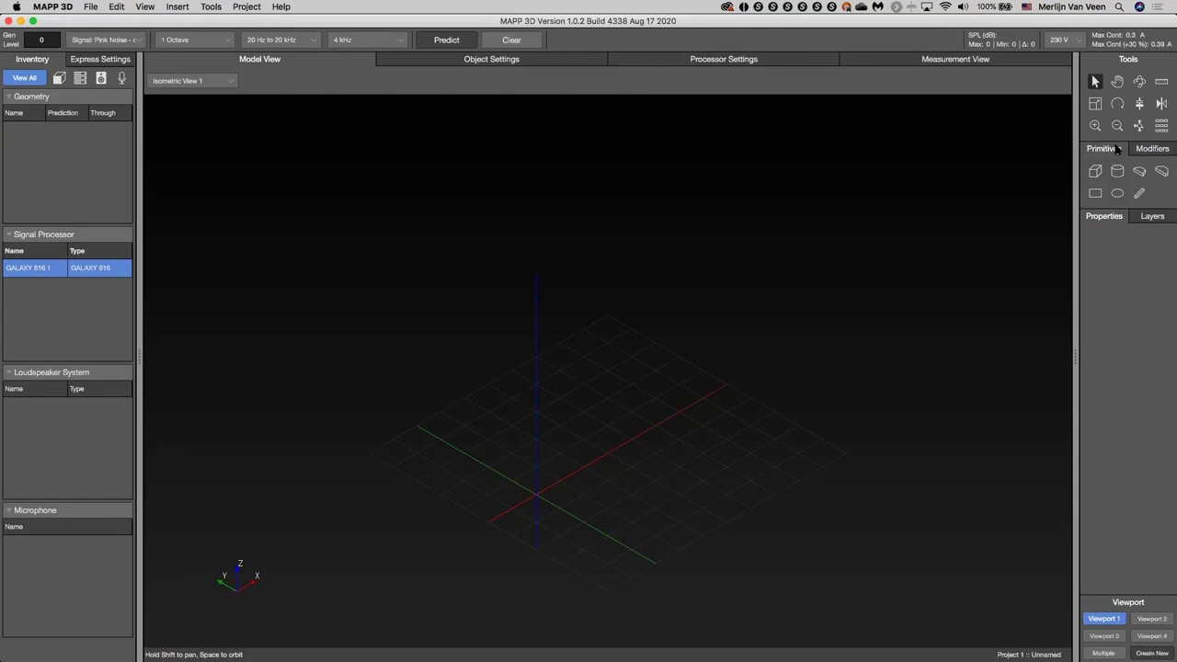
{"action": "left_click", "coordinate": [1094, 194]}
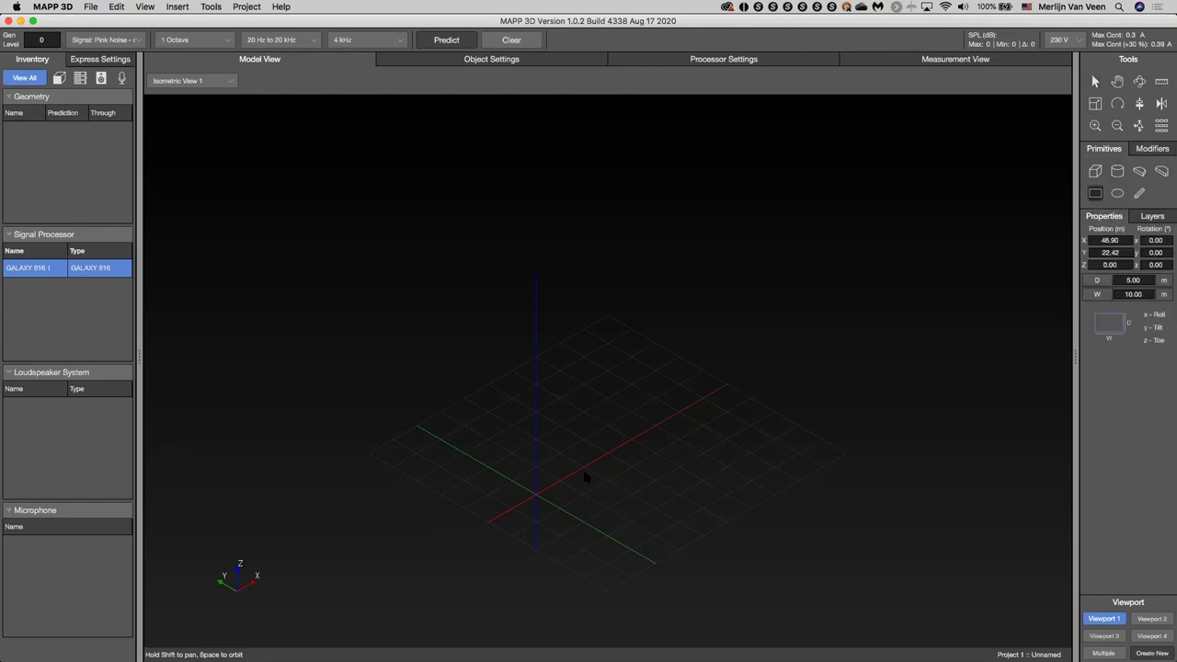
{"action": "left_click", "coordinate": [549, 485]}
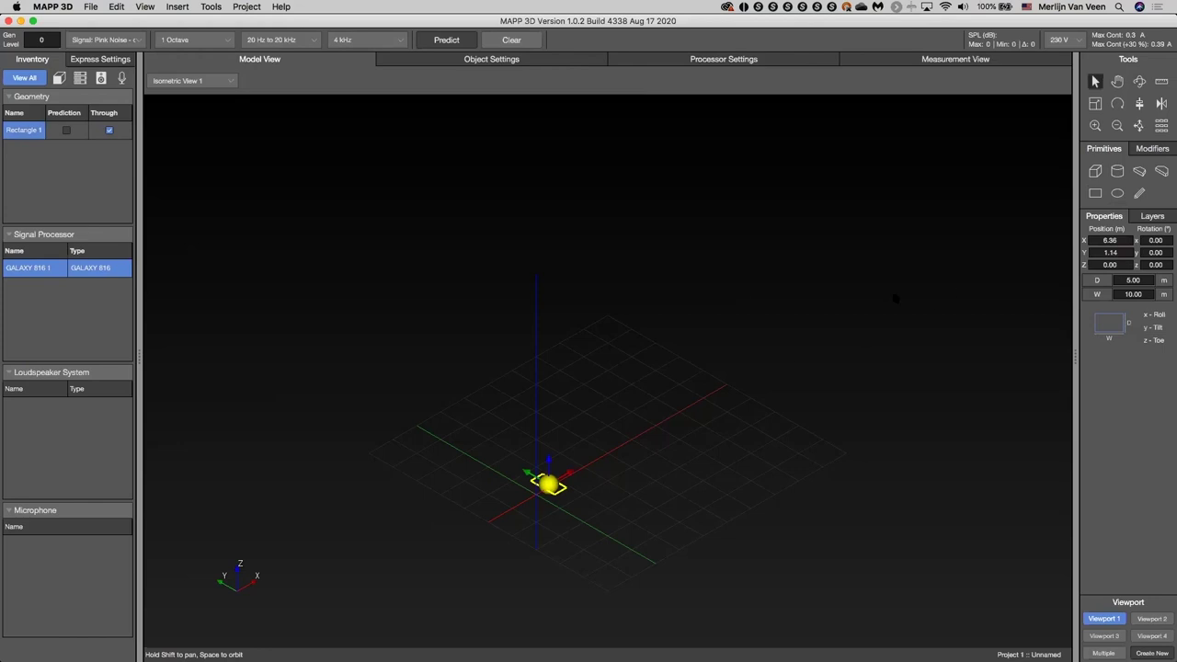
{"action": "left_click", "coordinate": [1138, 126]}
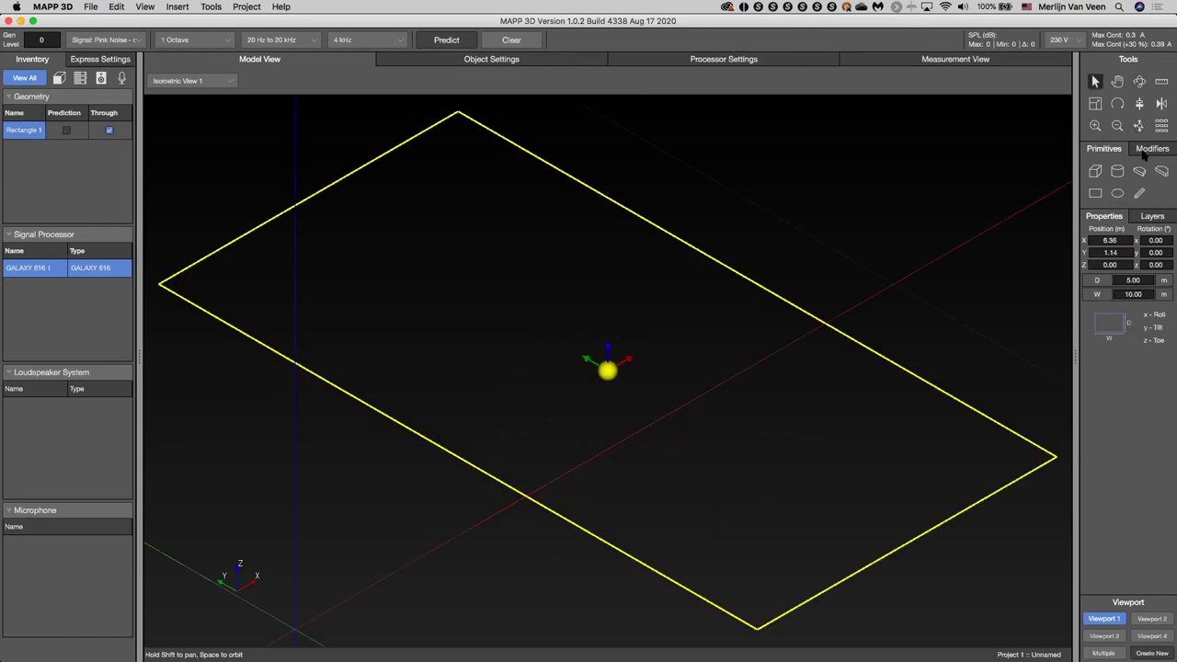
Extrude the rectangle 5 m into a box, then delete the box
{"action": "left_click", "coordinate": [1143, 152]}
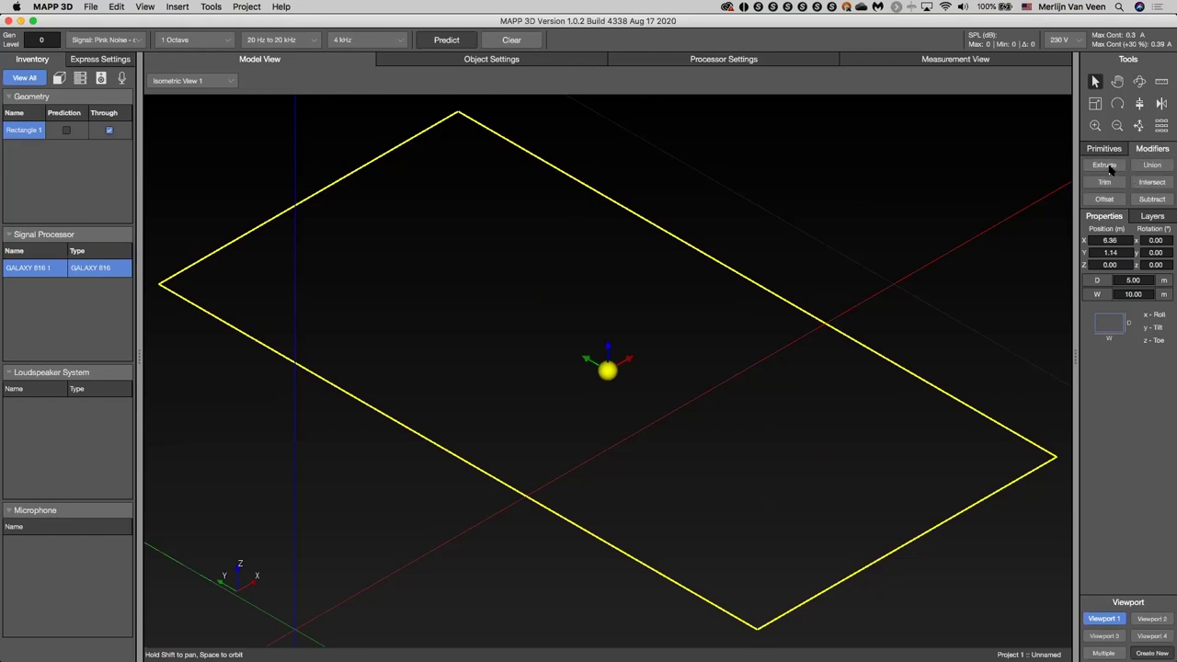
{"action": "left_click", "coordinate": [1108, 166]}
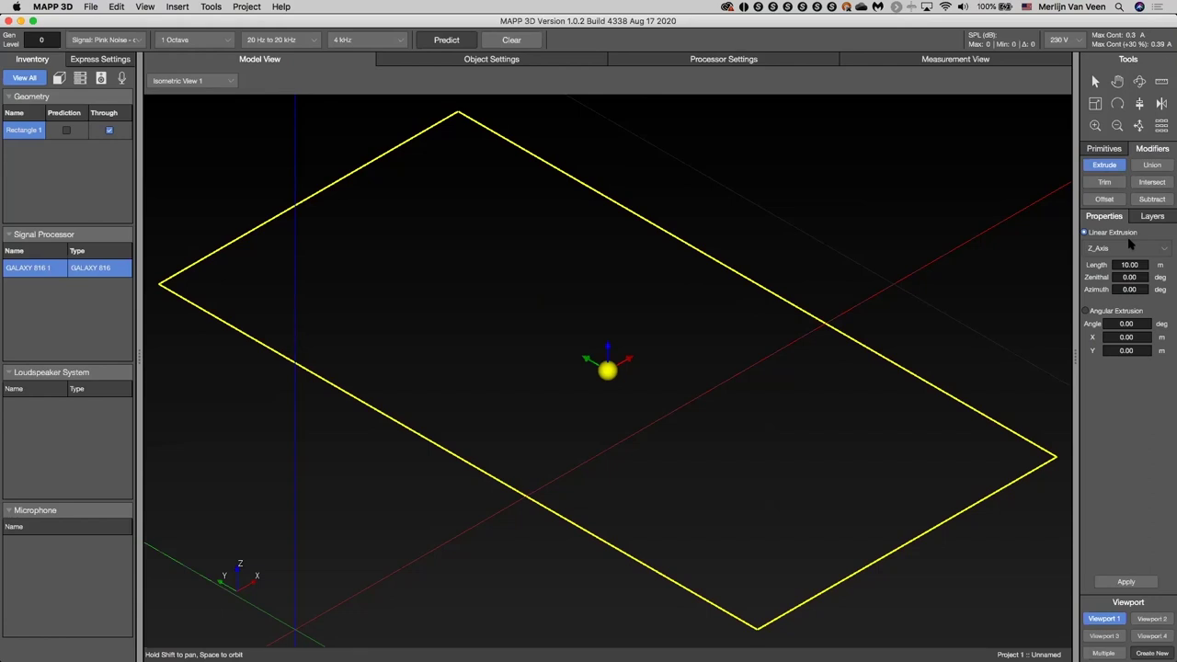
{"action": "double_click", "coordinate": [1136, 265]}
{"action": "type", "text": "5"}
{"action": "key", "text": "Tab"}
{"action": "left_click", "coordinate": [1125, 582]}
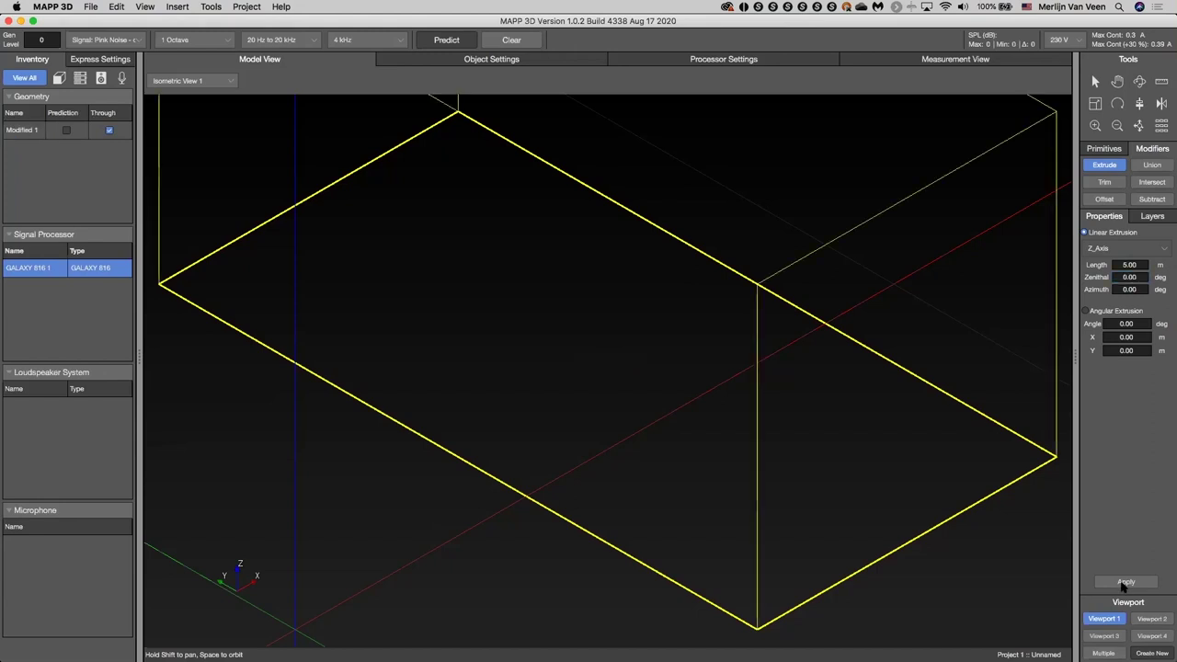
{"action": "left_click", "coordinate": [1139, 126]}
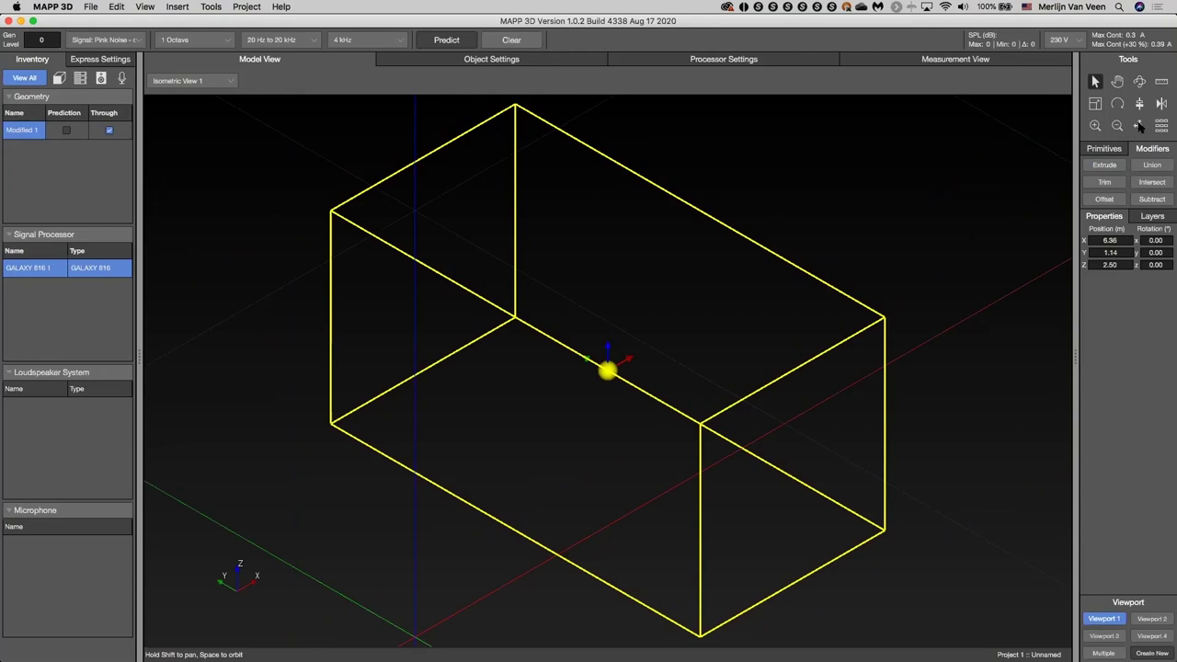
{"action": "left_click", "coordinate": [1117, 148]}
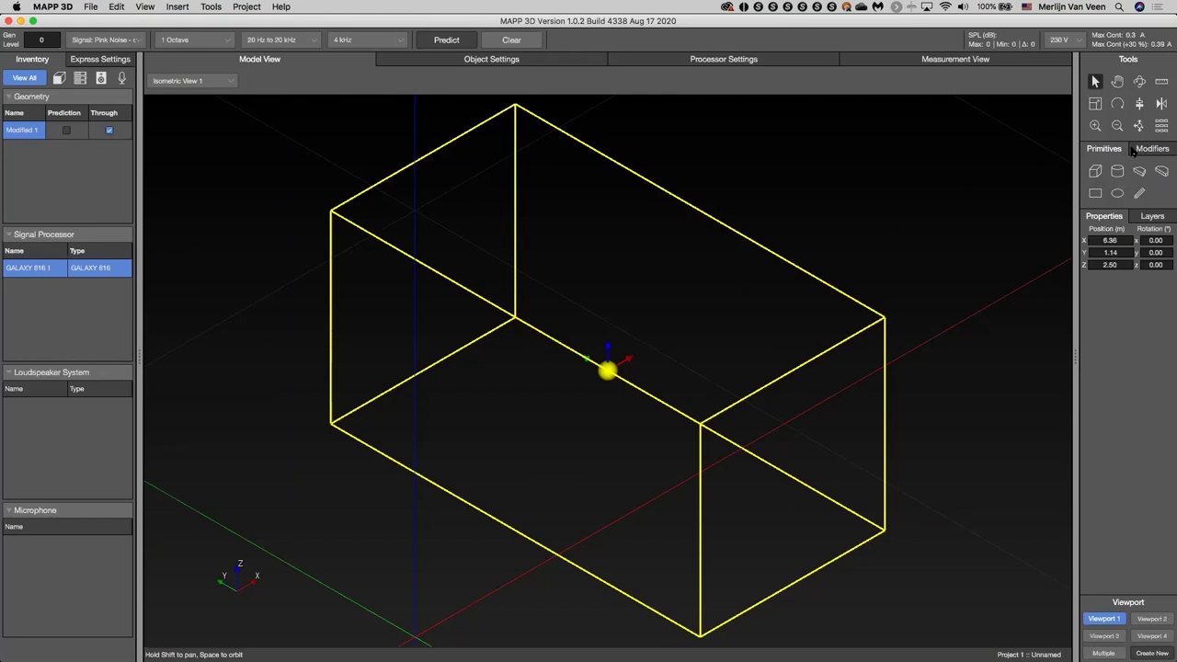
{"action": "key", "text": "Delete"}
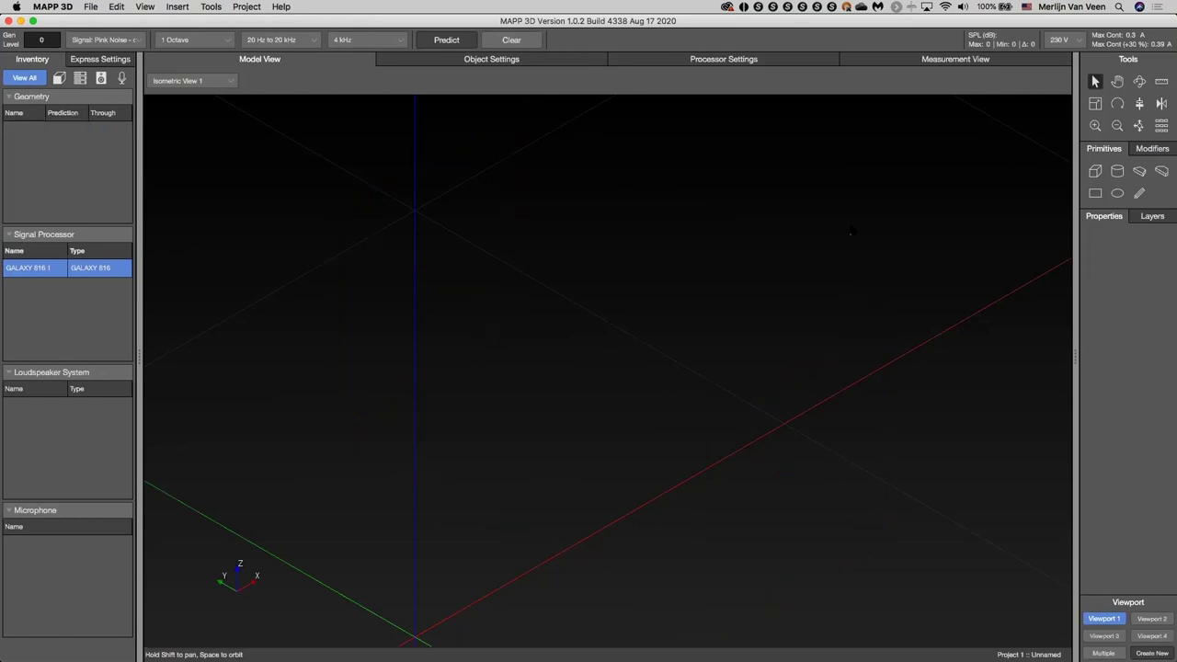
Place a 10 by 5 m ellipse near the origin and extrude it 5 m into a cylinder
{"action": "left_click", "coordinate": [1117, 194]}
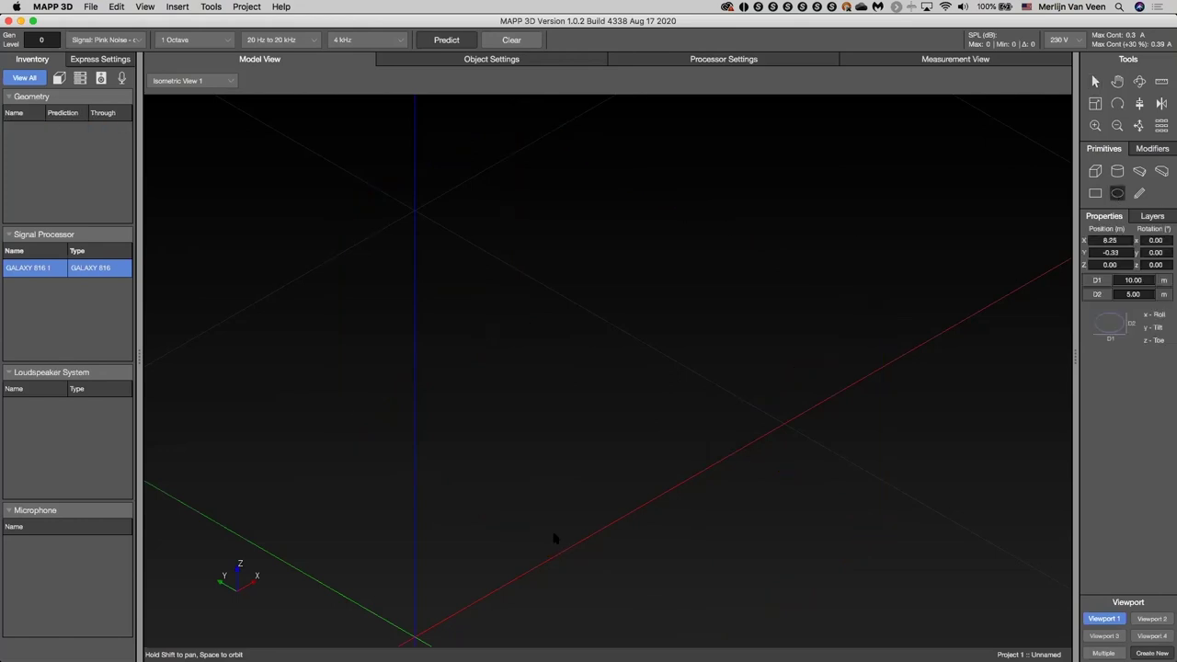
{"action": "left_click", "coordinate": [538, 558]}
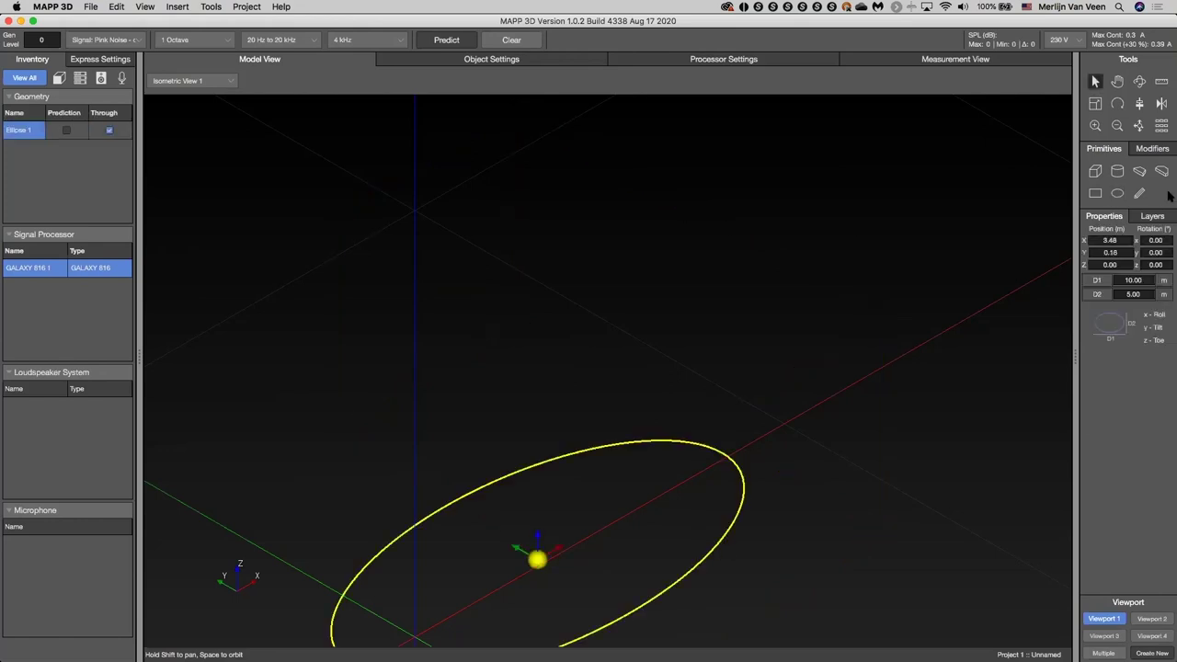
{"action": "left_click", "coordinate": [1138, 126]}
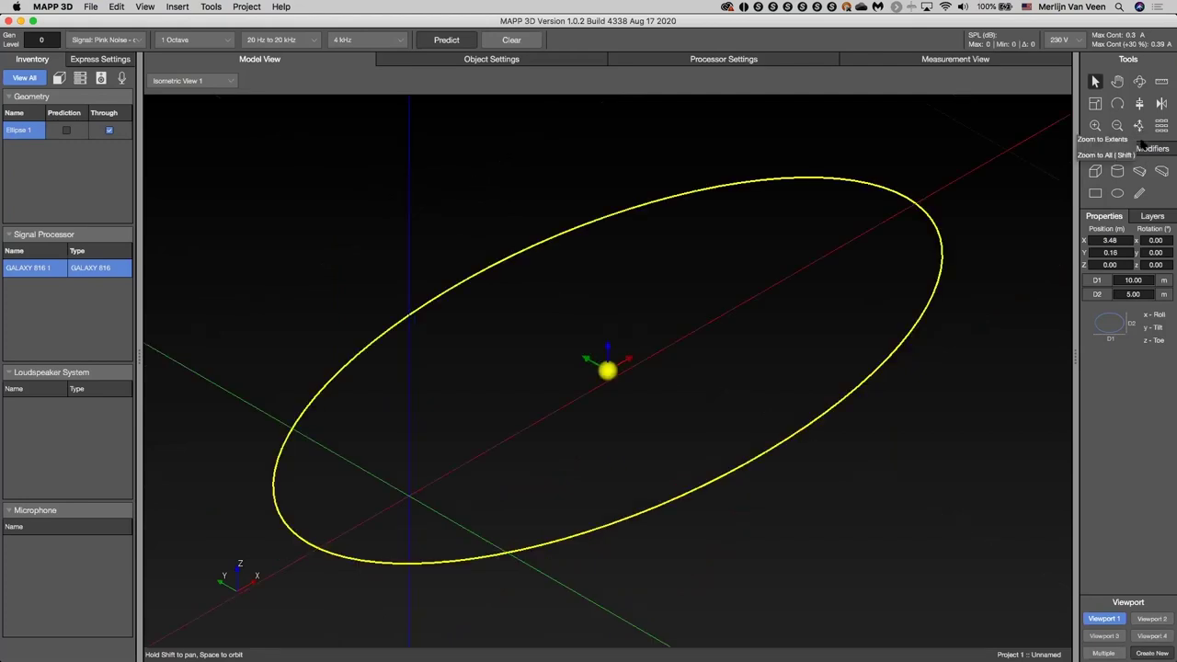
{"action": "left_click", "coordinate": [1148, 150]}
{"action": "left_click", "coordinate": [1106, 166]}
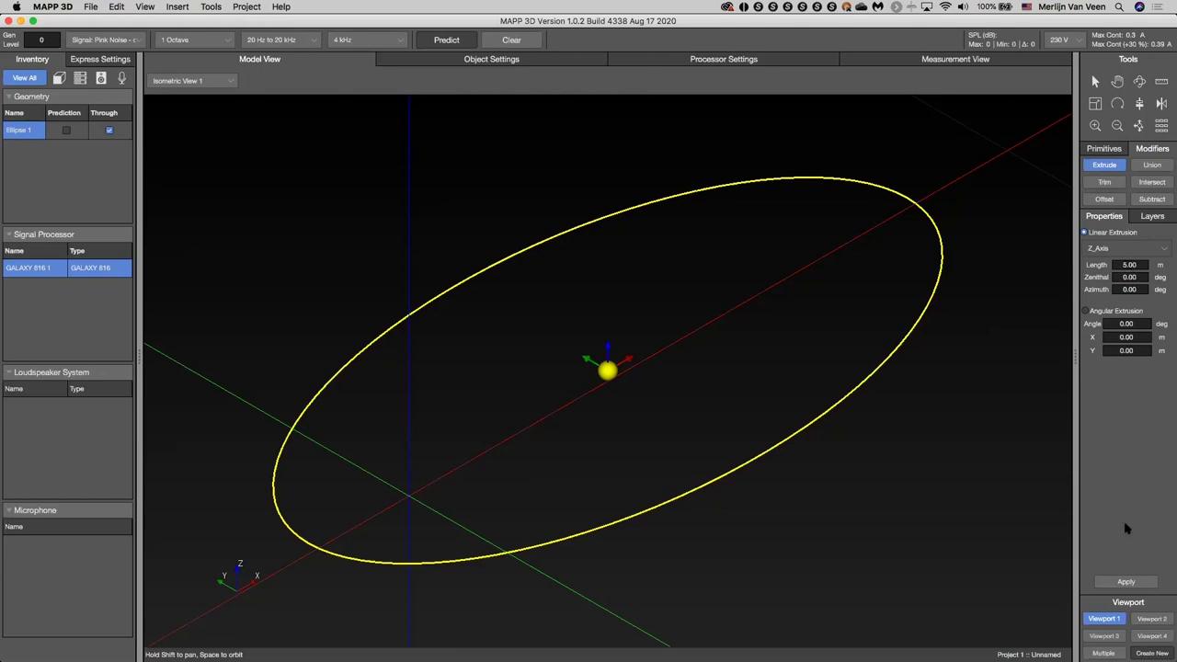
{"action": "left_click", "coordinate": [1126, 582]}
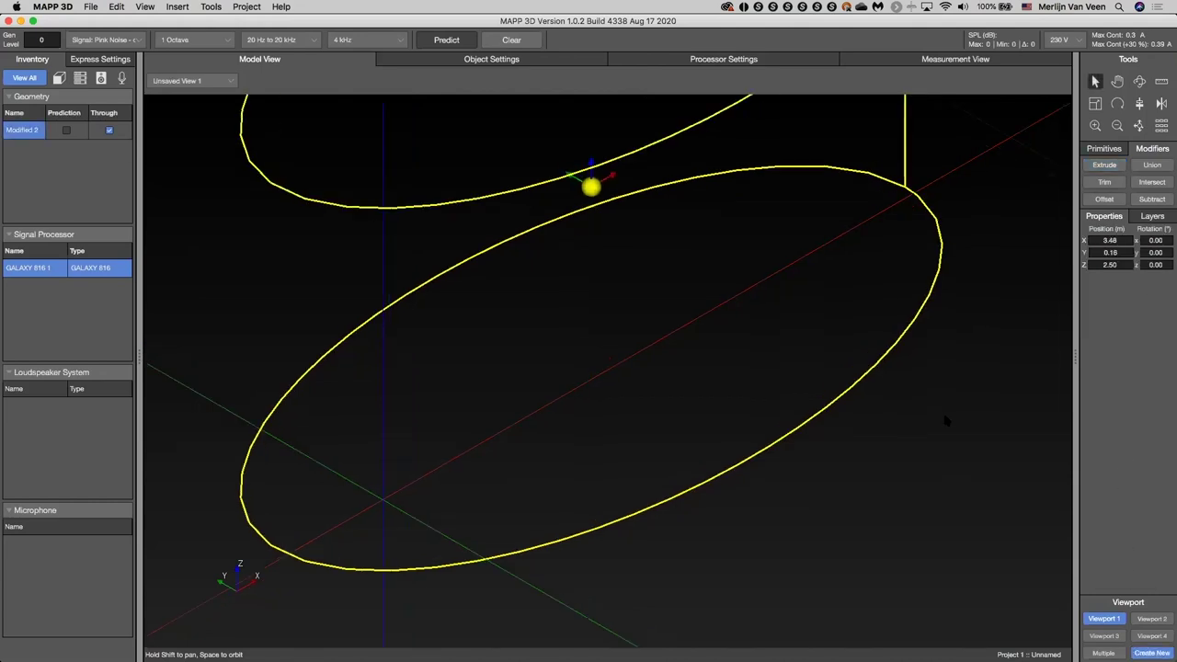
{"action": "left_click", "coordinate": [1138, 127]}
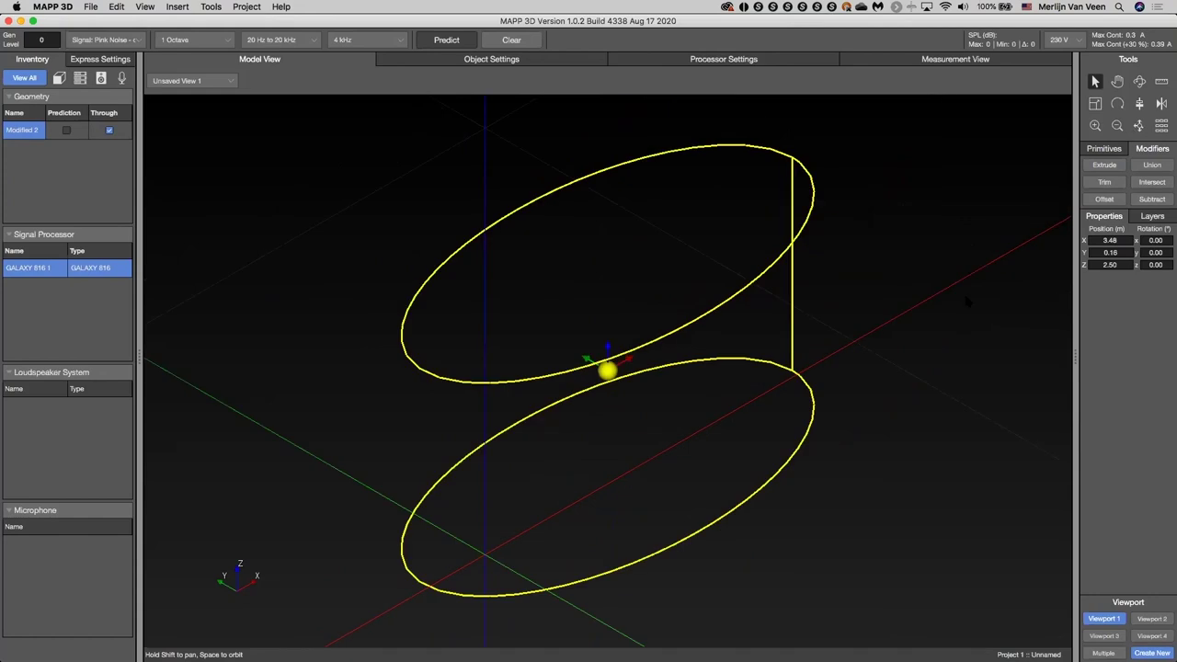
{"action": "left_click", "coordinate": [684, 496]}
{"action": "left_click_drag", "start_coordinate": [685, 549], "coordinate": [500, 522]}
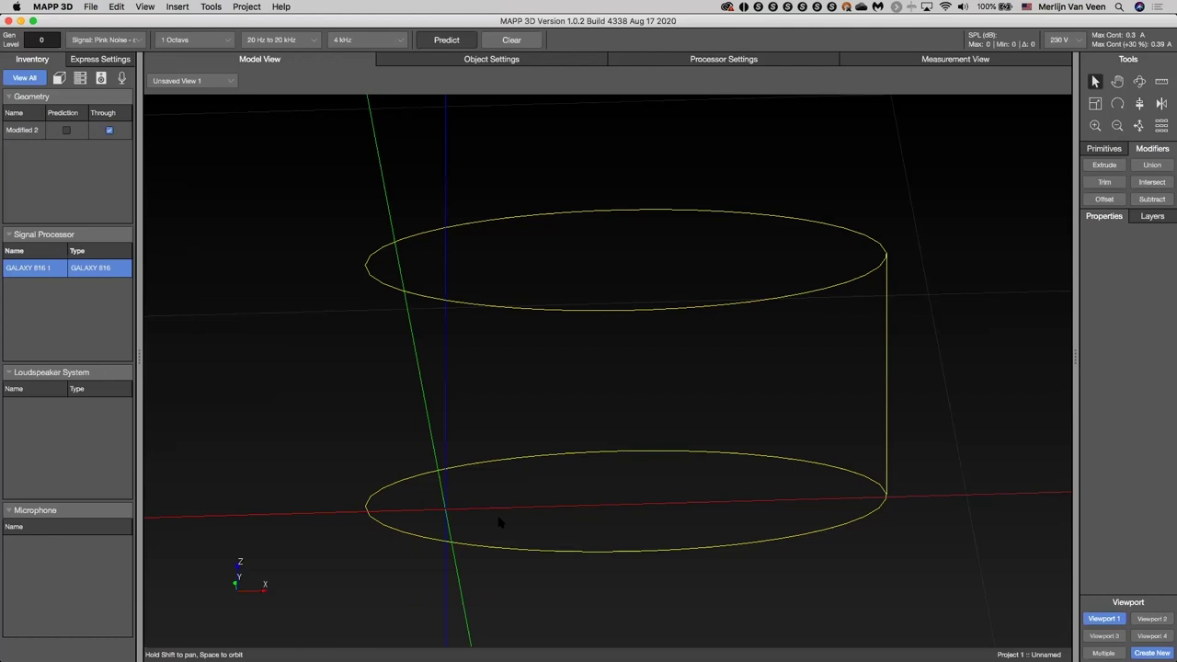
{"action": "left_click", "coordinate": [66, 131]}
{"action": "left_click", "coordinate": [570, 377]}
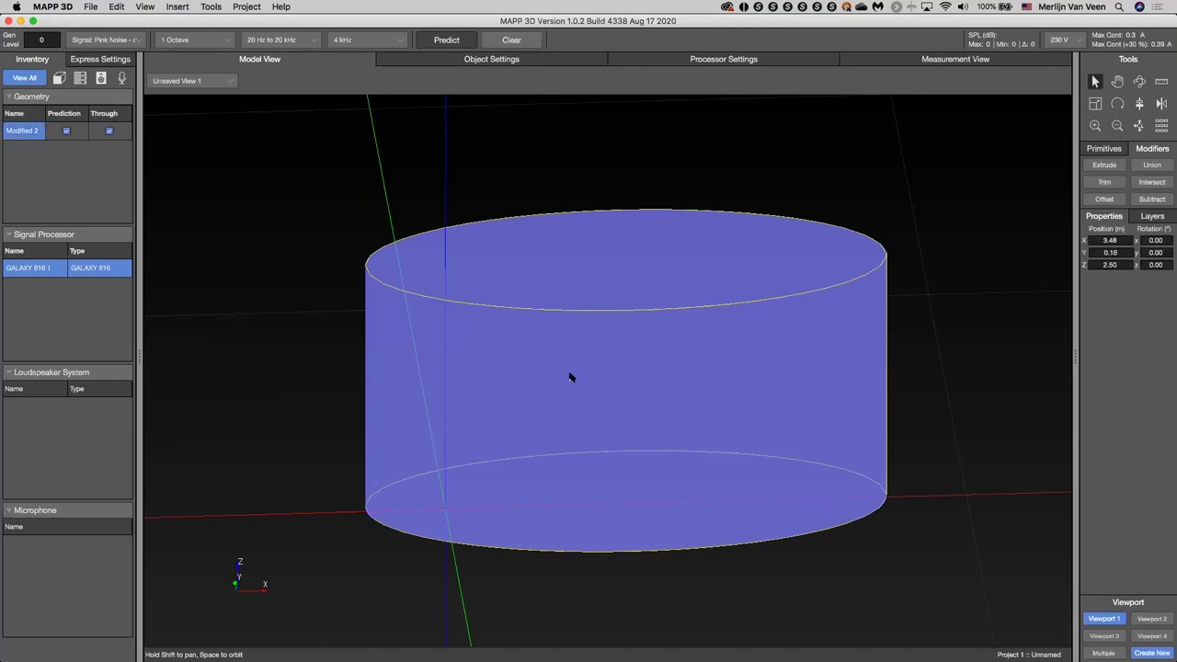
{"action": "left_click", "coordinate": [562, 379]}
{"action": "left_click_drag", "start_coordinate": [559, 376], "coordinate": [628, 380]}
{"action": "left_click", "coordinate": [628, 381]}
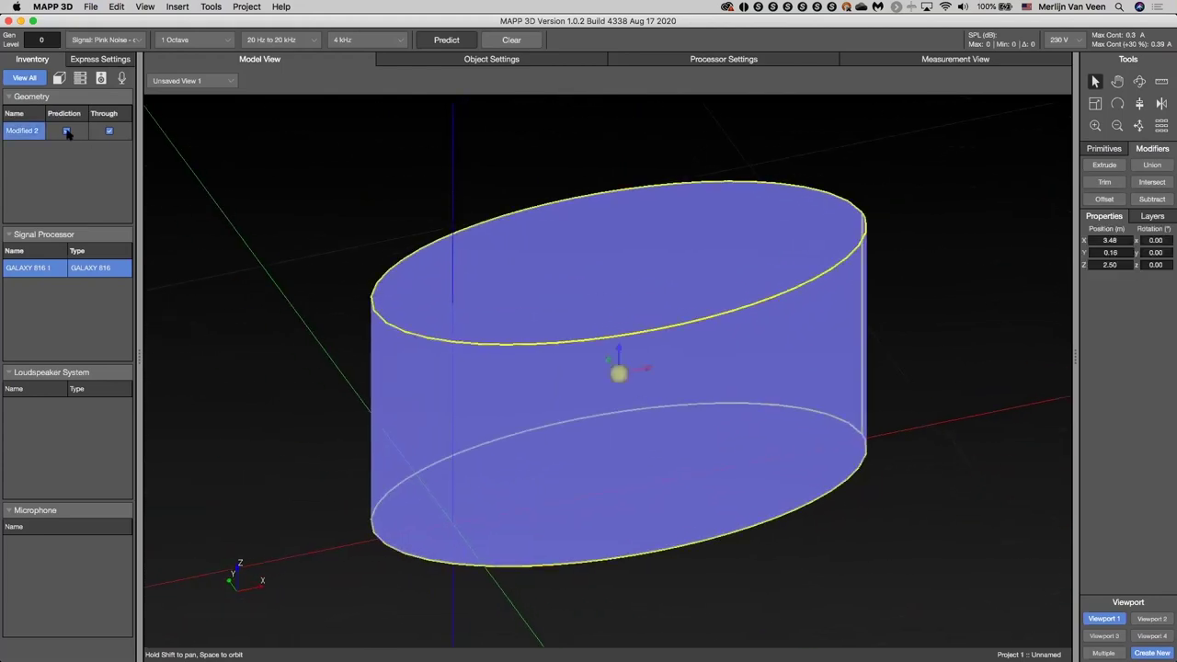
{"action": "left_click", "coordinate": [67, 131]}
{"action": "left_click", "coordinate": [93, 7]}
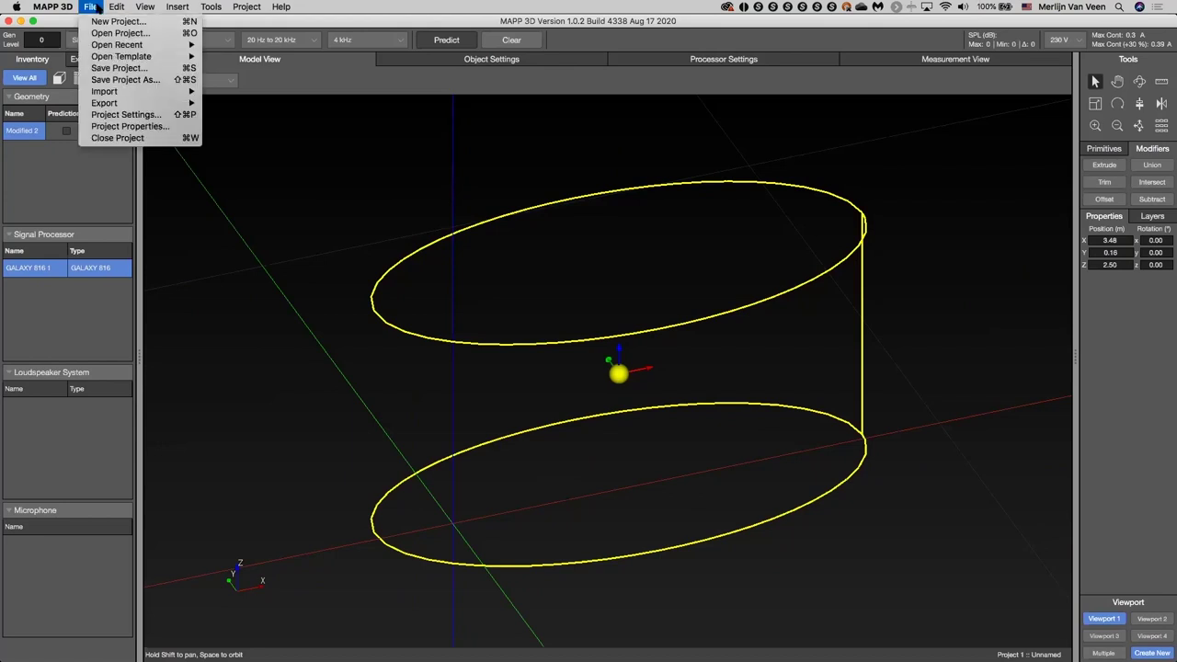
Apply the Project Settings appearance option so geometry renders as solid
{"action": "left_click", "coordinate": [123, 114]}
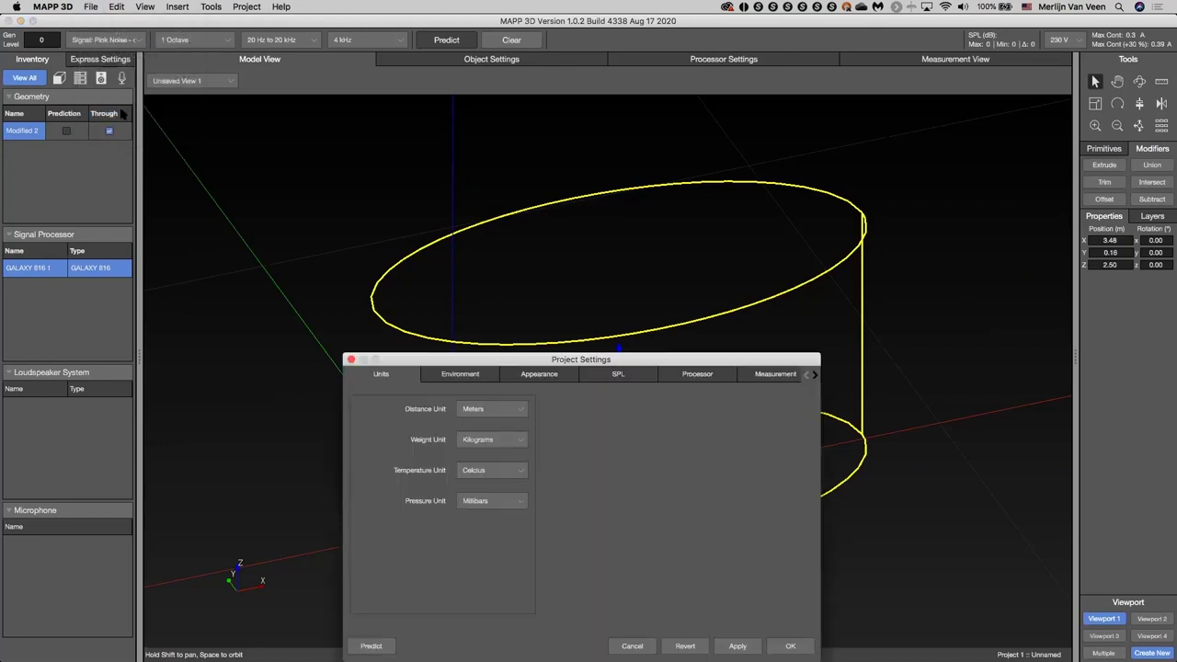
{"action": "left_click_drag", "start_coordinate": [554, 356], "coordinate": [558, 251]}
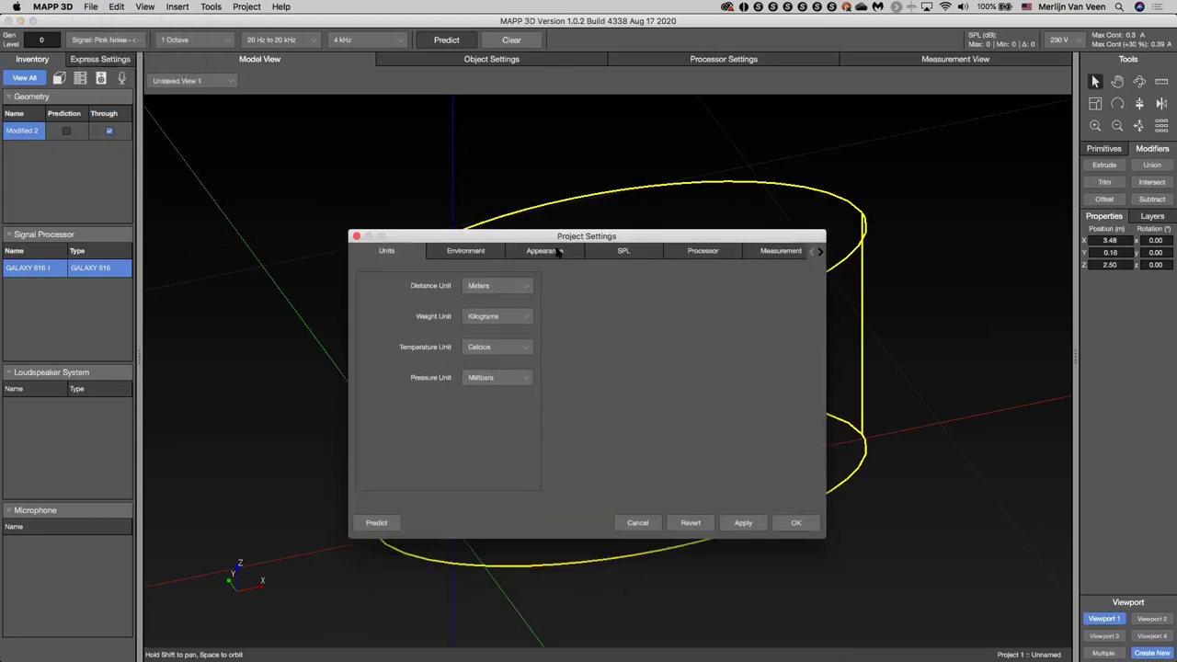
{"action": "left_click", "coordinate": [558, 251]}
{"action": "left_click_drag", "start_coordinate": [651, 237], "coordinate": [1028, 237]}
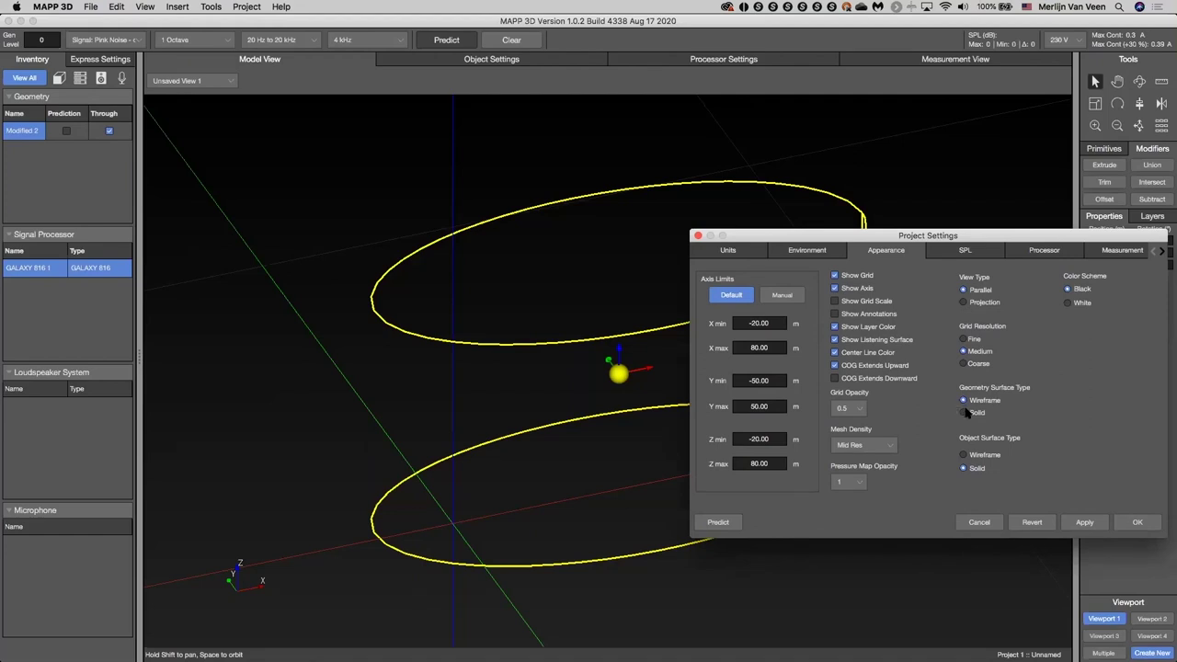
{"action": "left_click", "coordinate": [1081, 522]}
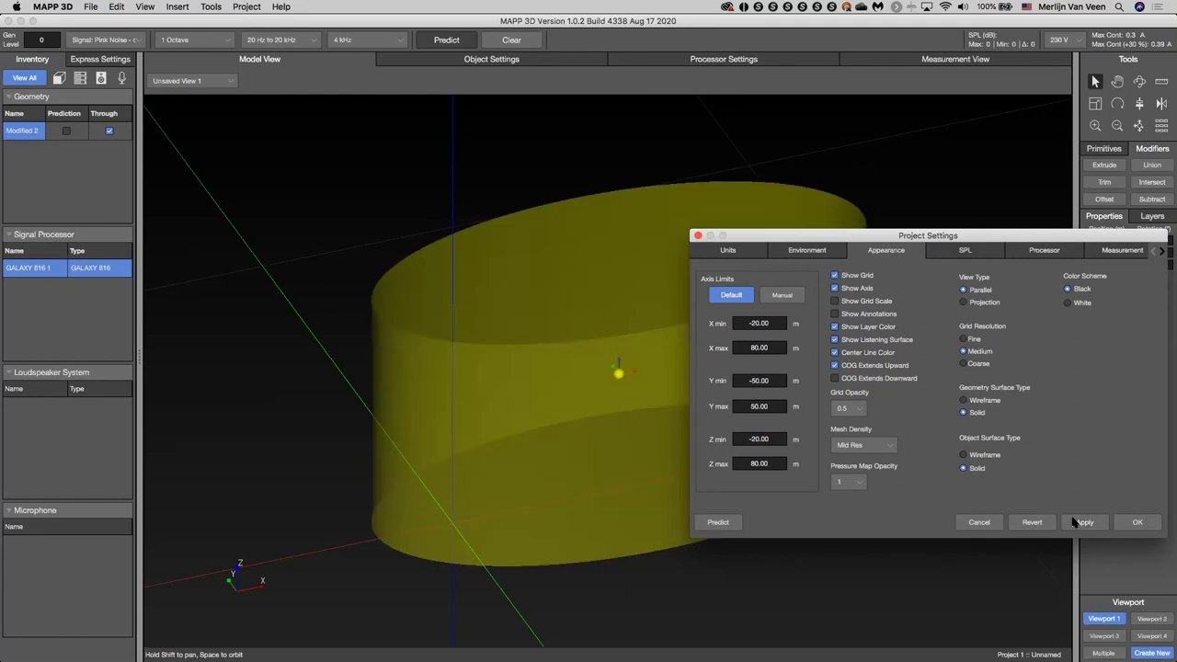
{"action": "left_click", "coordinate": [1136, 522]}
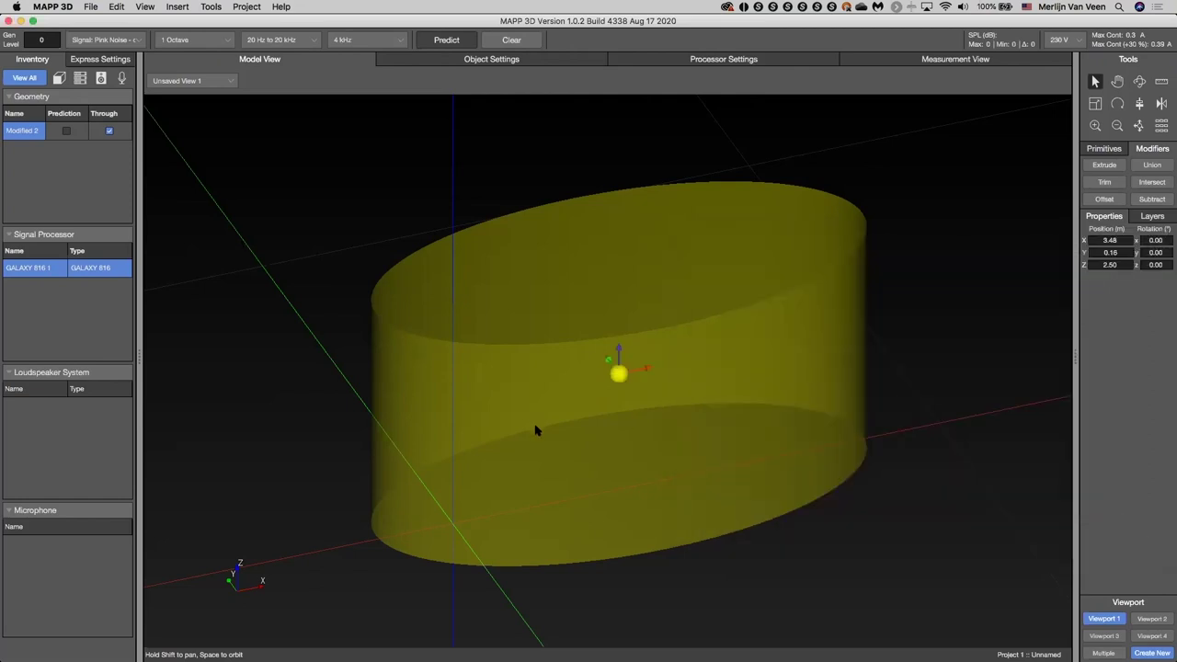
Orbit, zoom to extents, and split the workspace into four viewports
{"action": "left_click_drag", "start_coordinate": [564, 451], "coordinate": [613, 399]}
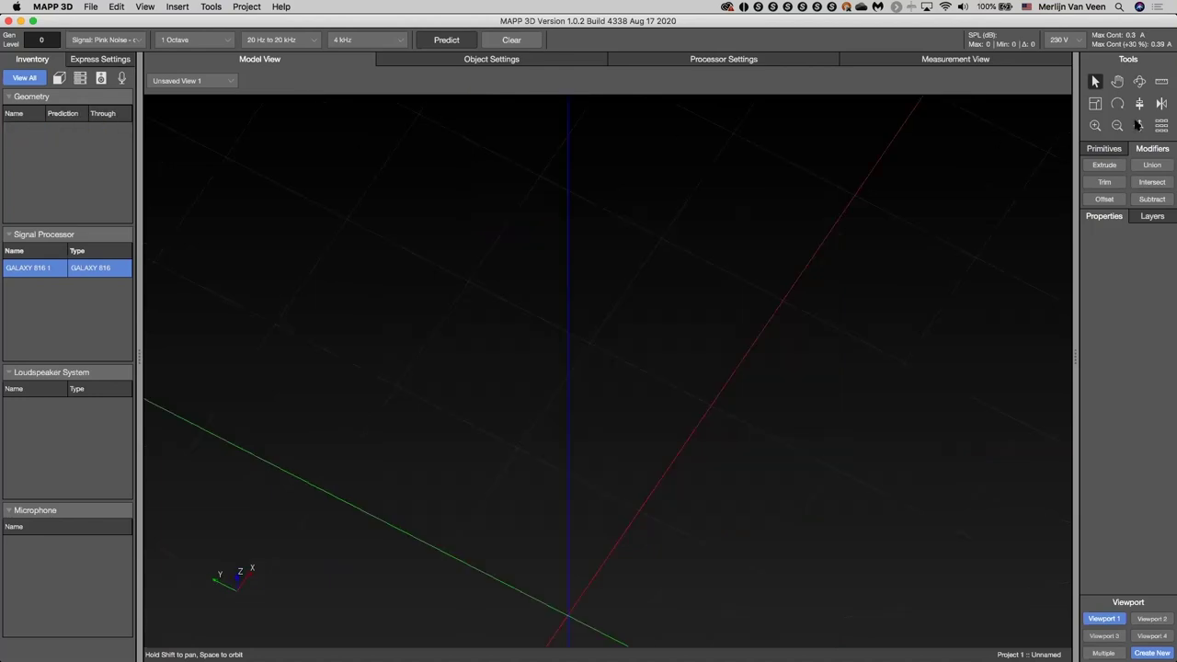
{"action": "left_click", "coordinate": [1137, 125]}
{"action": "left_click", "coordinate": [1103, 653]}
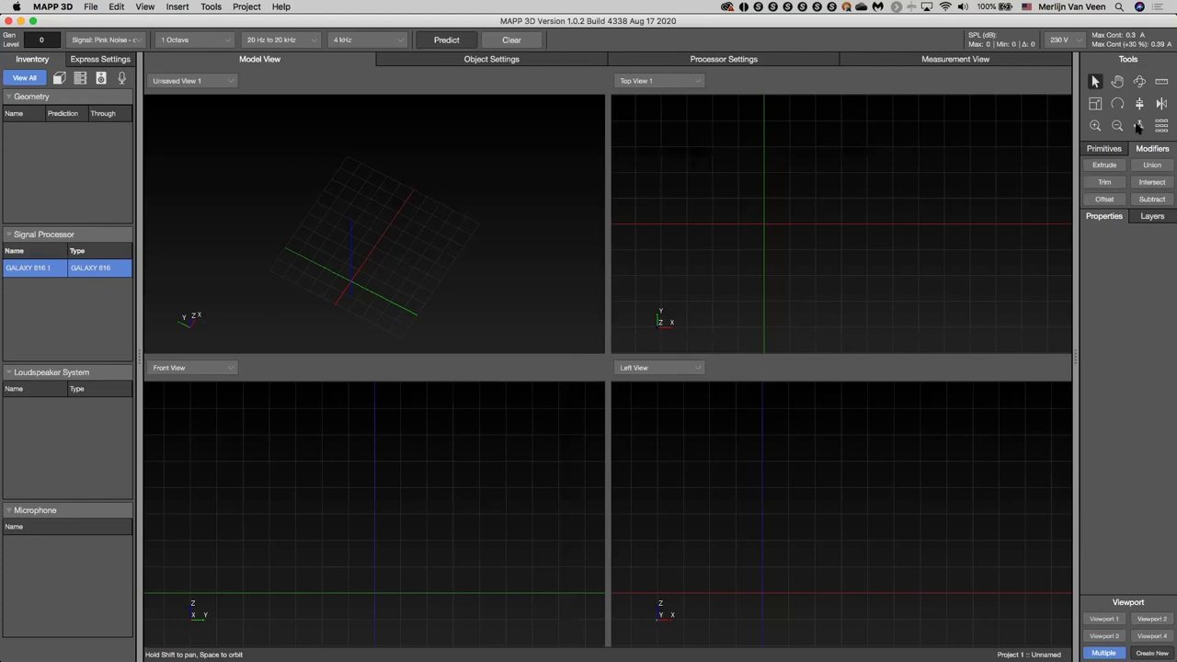
Set the top-left view to Isometric View 1 and place an ellipse near the origin
{"action": "left_click", "coordinate": [229, 81]}
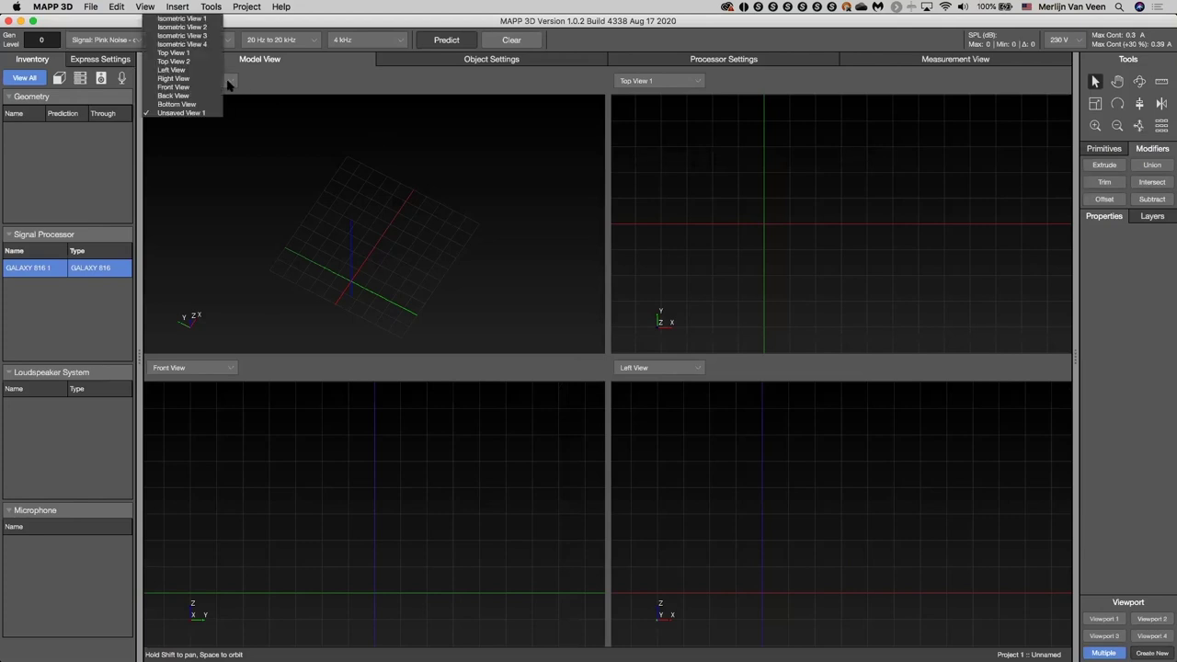
{"action": "left_click", "coordinate": [210, 20]}
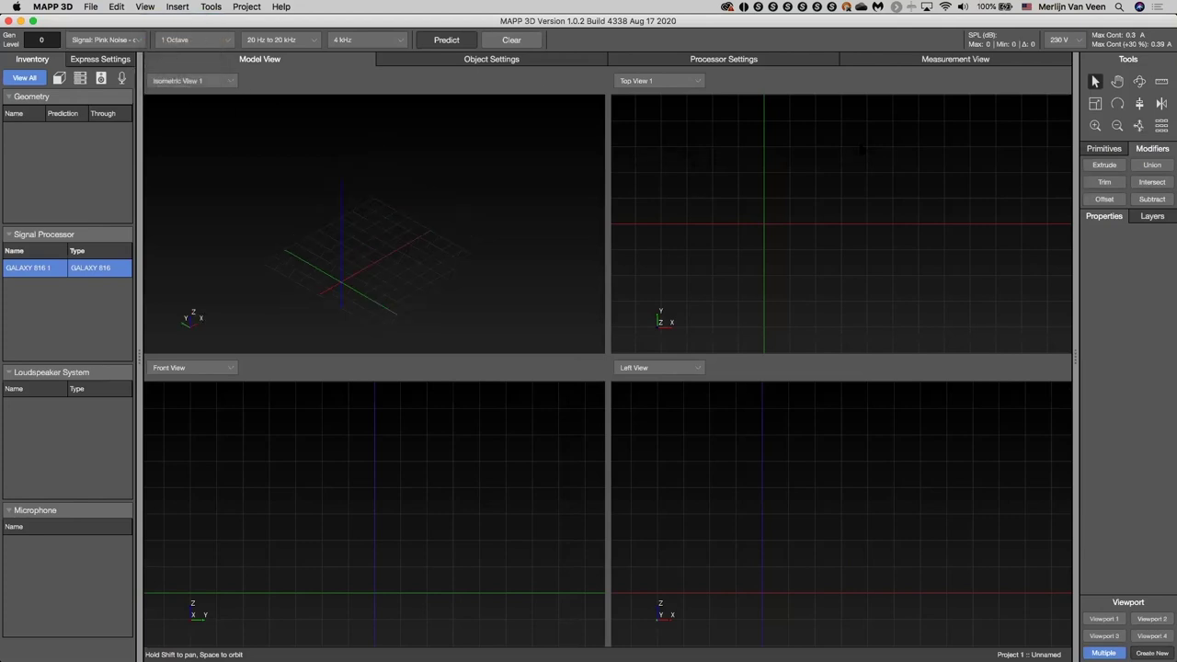
{"action": "left_click", "coordinate": [1105, 150]}
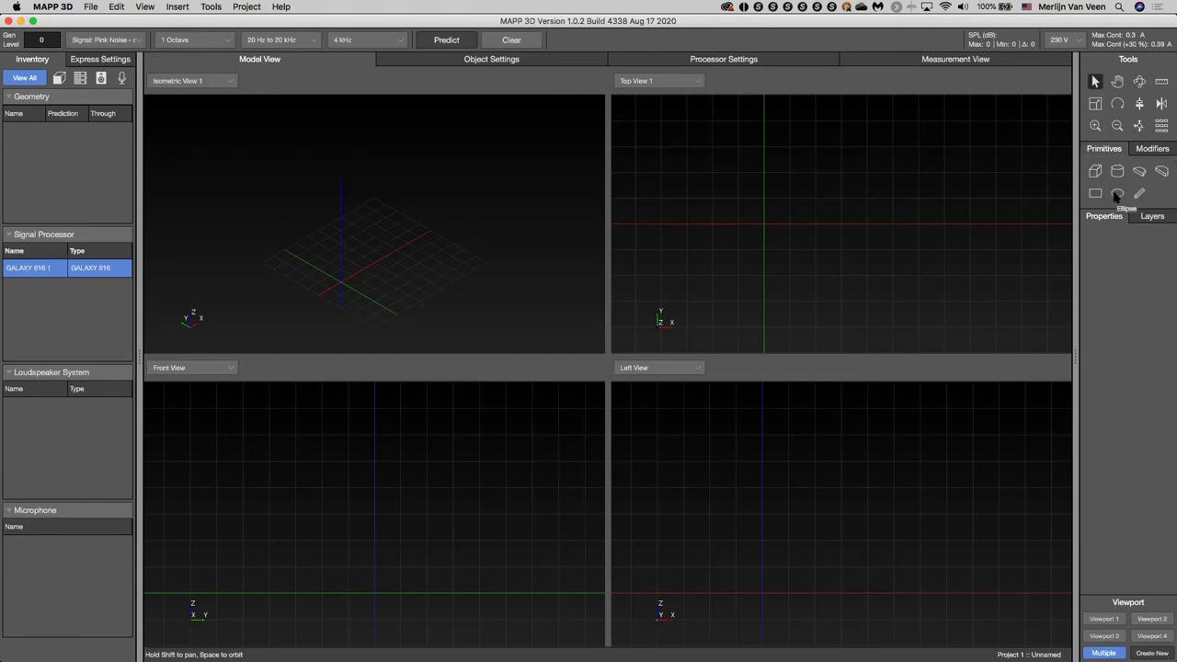
{"action": "left_click", "coordinate": [1116, 193]}
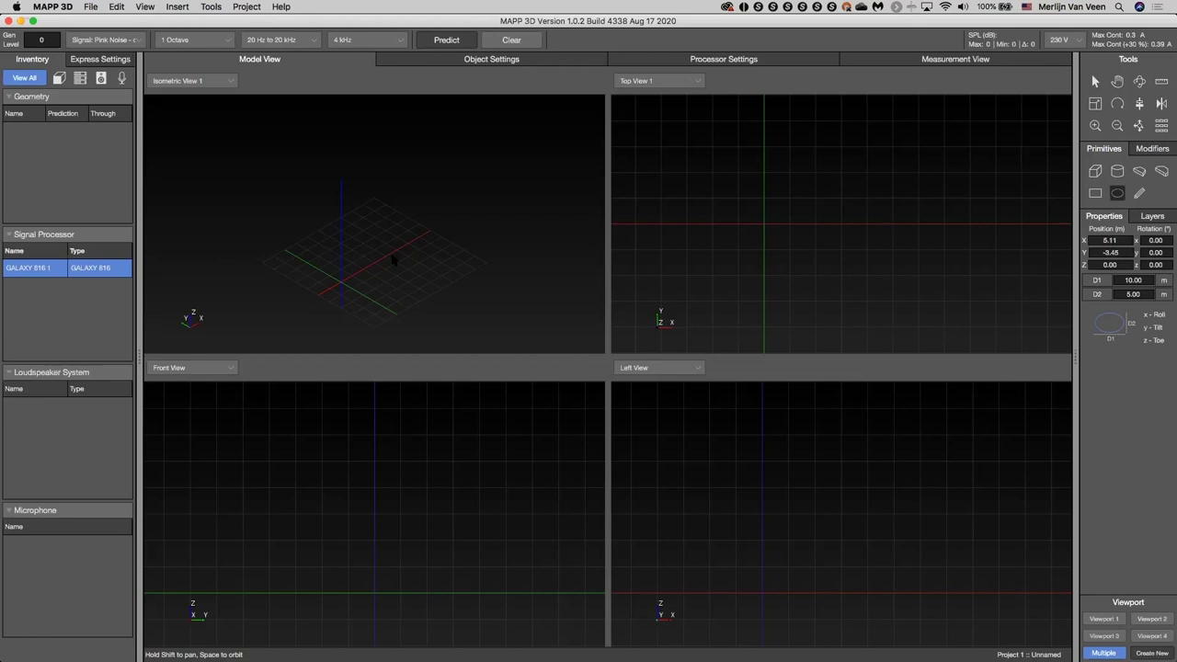
{"action": "left_click", "coordinate": [344, 283]}
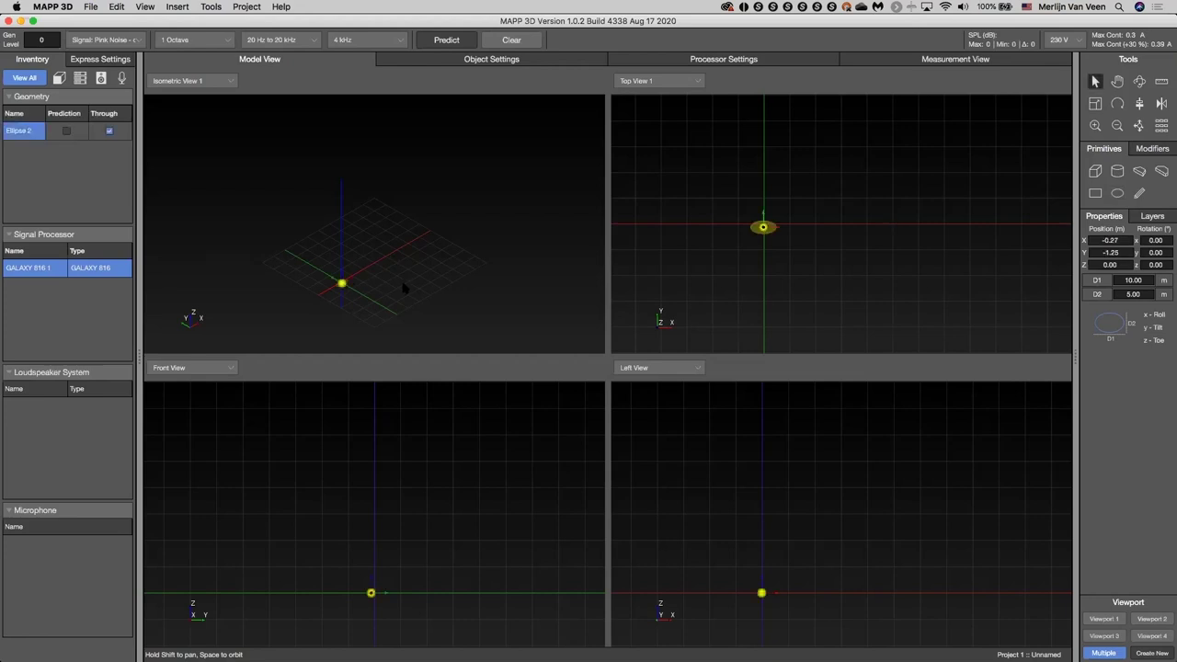
{"action": "left_click", "coordinate": [1137, 125]}
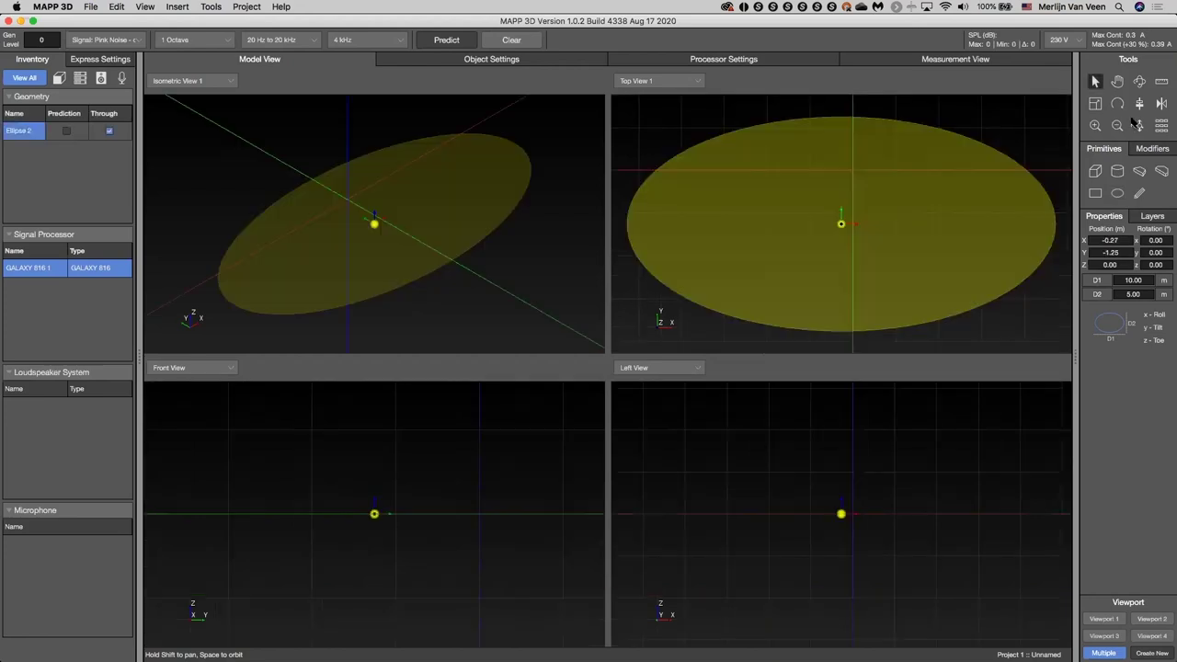
Make the ellipse a 10 m circle with D2 10, positioned at X 0, Y 0
{"action": "left_click", "coordinate": [1147, 293]}
{"action": "type", "text": "10"}
{"action": "key", "text": "Return"}
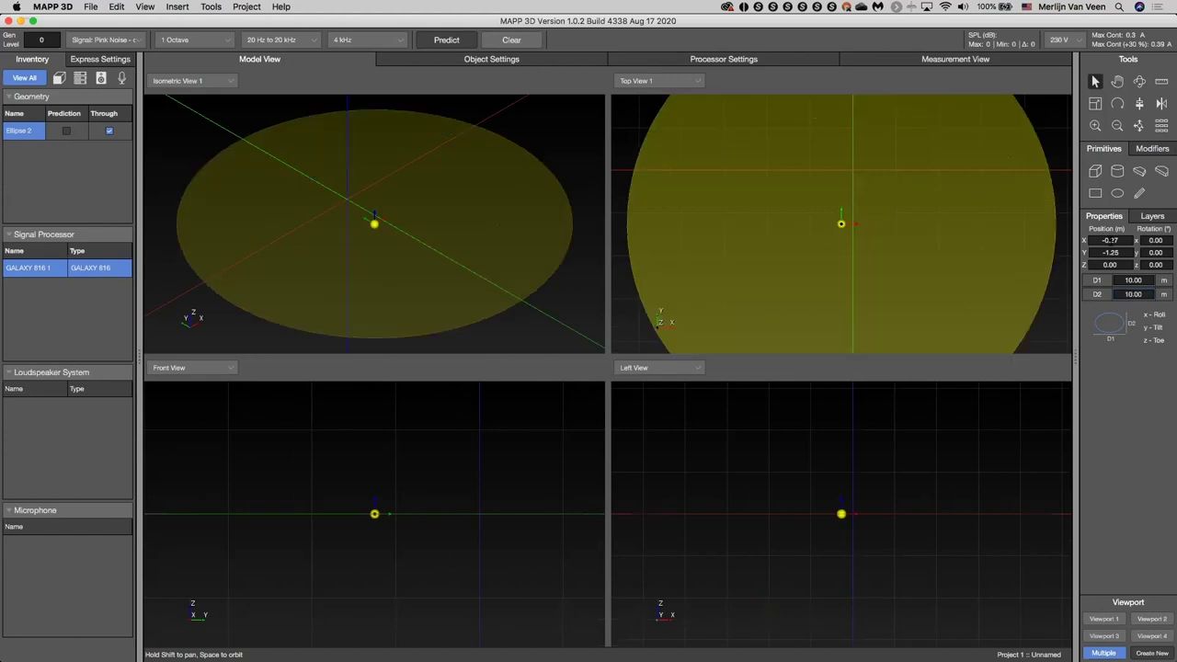
{"action": "left_click", "coordinate": [1138, 125]}
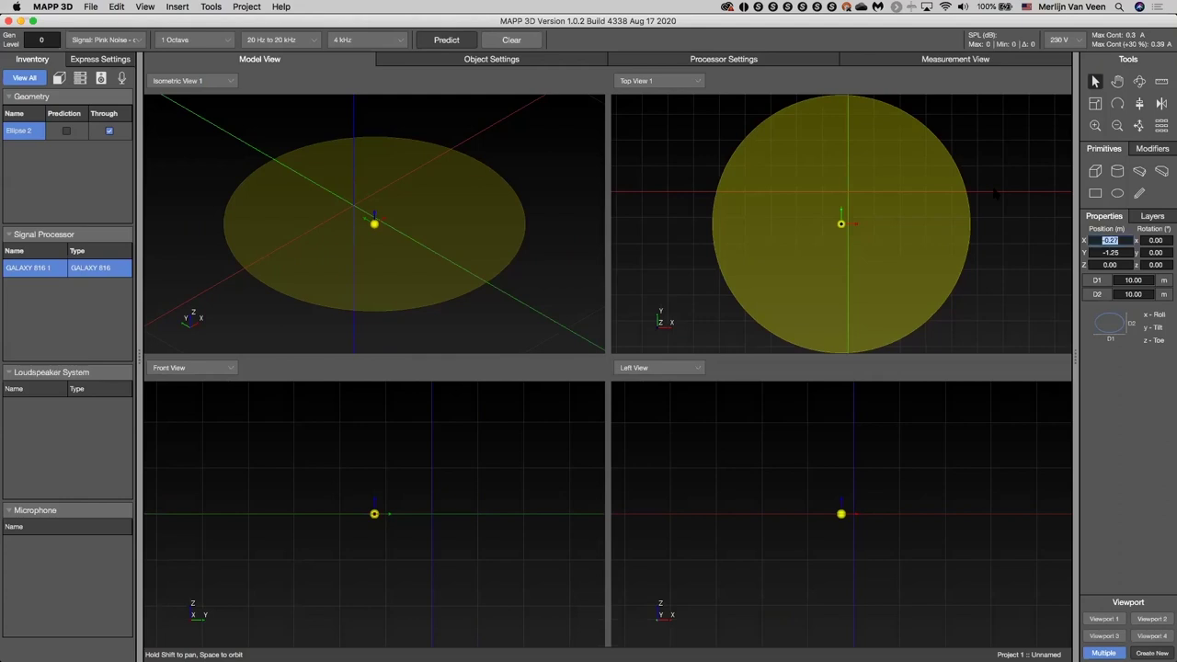
{"action": "type", "text": "0"}
{"action": "key", "text": "Tab"}
{"action": "type", "text": "0"}
{"action": "key", "text": "Tab"}
{"action": "key", "text": "Tab"}
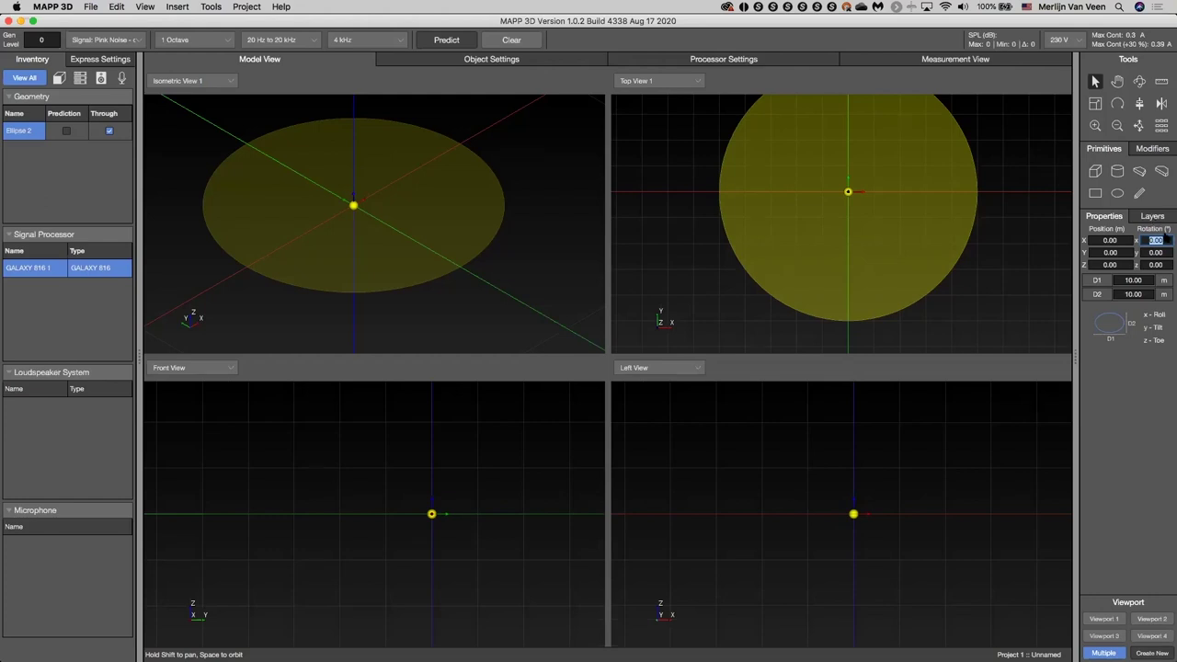
Rotate the circle 90° about X so it stands upright
{"action": "type", "text": "90"}
{"action": "key", "text": "Return"}
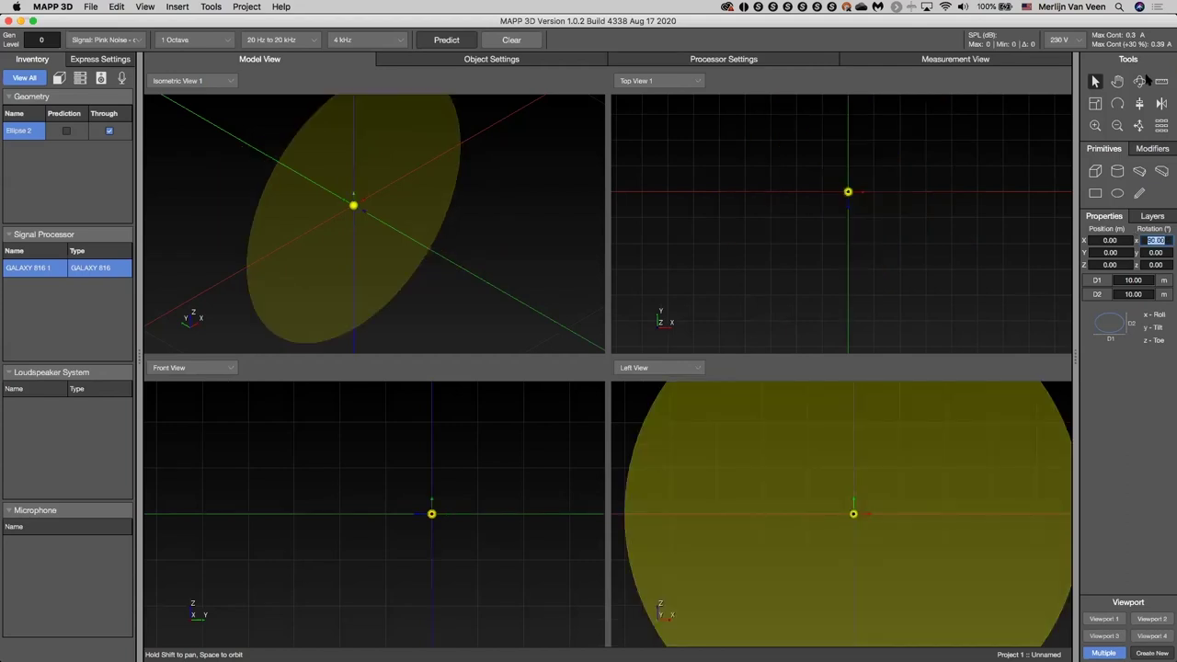
{"action": "left_click", "coordinate": [1140, 126]}
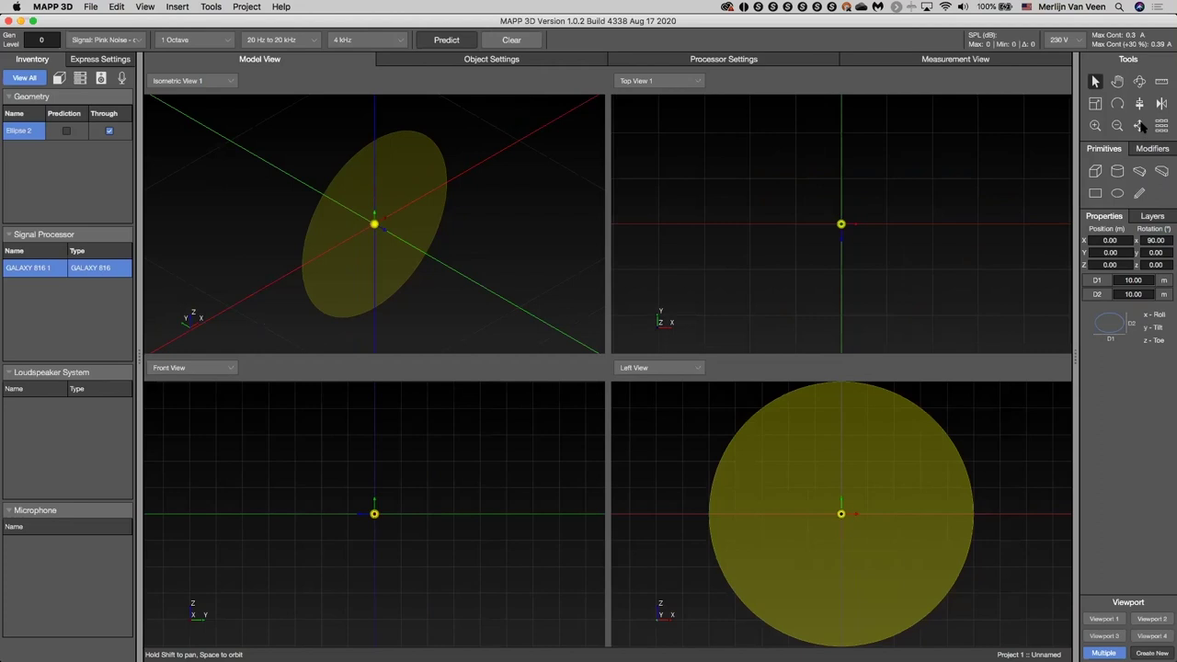
{"action": "left_click", "coordinate": [1143, 152]}
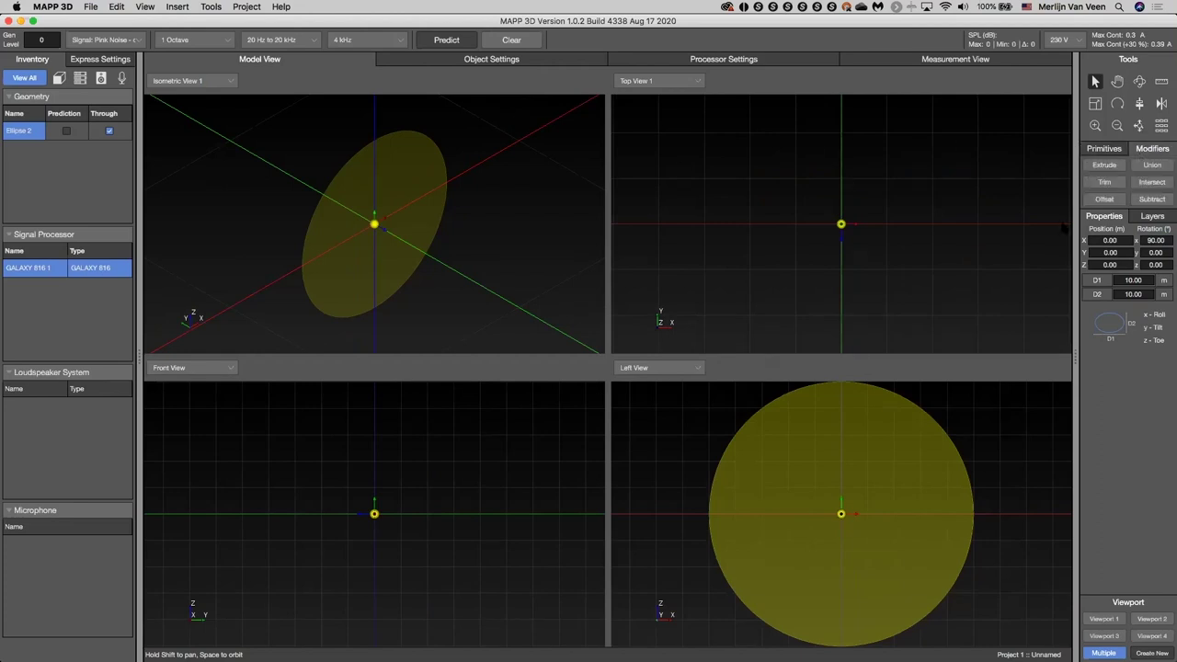
Switch the circle's extrusion to Angular Extrusion and mark the vertical sweep axis
{"action": "left_click", "coordinate": [1095, 171]}
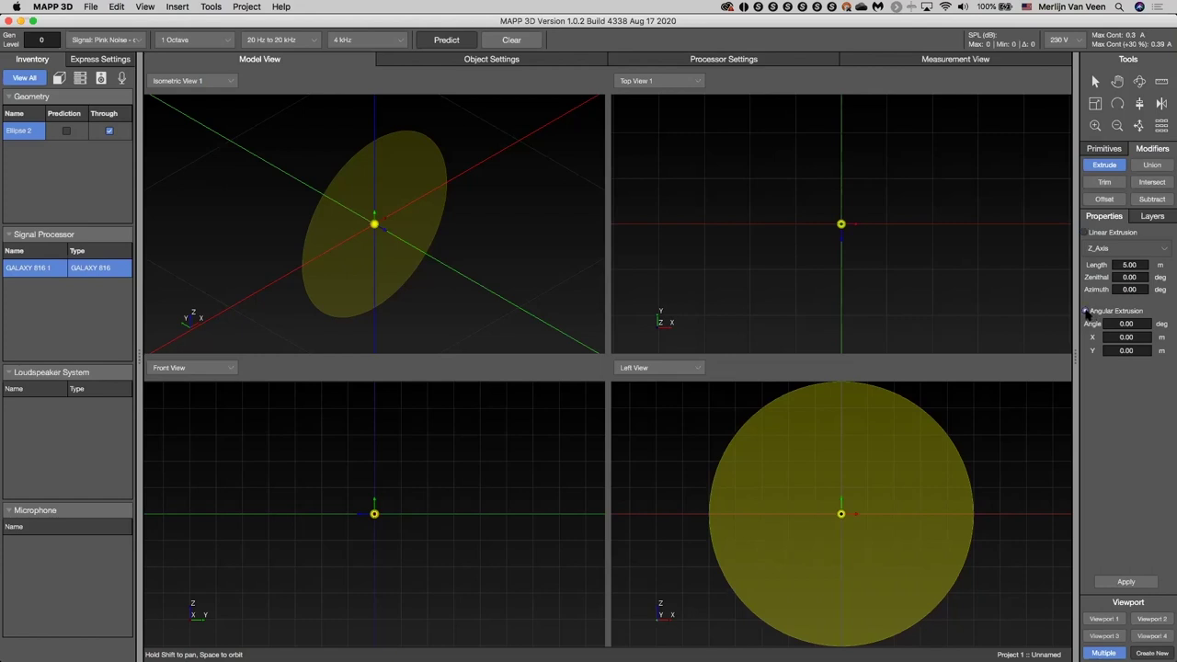
{"action": "left_click", "coordinate": [1086, 312]}
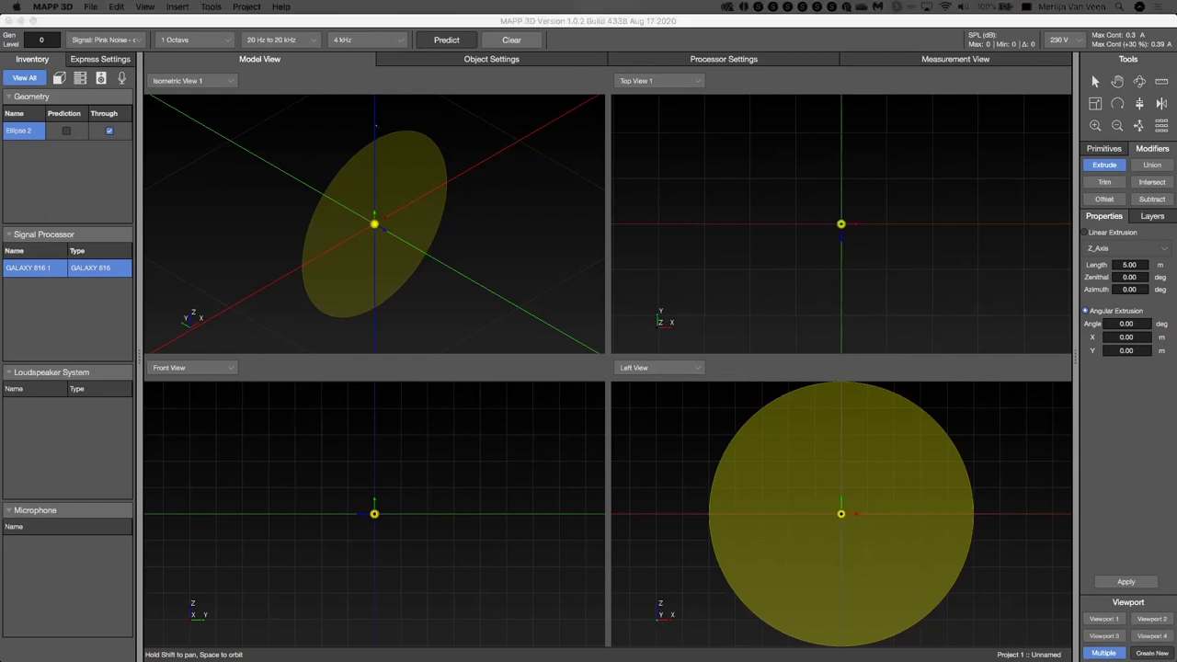
{"action": "left_click_drag", "start_coordinate": [376, 103], "coordinate": [375, 352]}
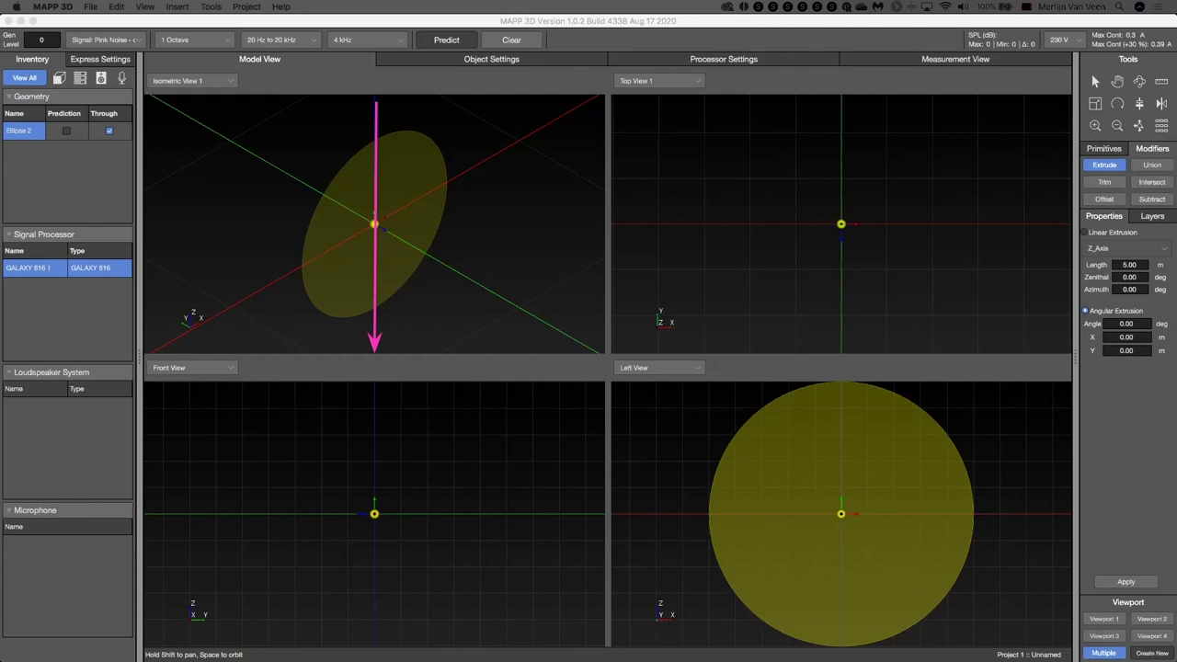
{"action": "mouse_move", "coordinate": [448, 165]}
{"action": "left_mouse_down"}
{"action": "mouse_move", "coordinate": [481, 202]}
{"action": "mouse_move", "coordinate": [480, 242]}
{"action": "mouse_move", "coordinate": [451, 265]}
{"action": "mouse_move", "coordinate": [283, 264]}
{"action": "mouse_move", "coordinate": [282, 284]}
{"action": "mouse_move", "coordinate": [309, 264]}
{"action": "left_mouse_up"}
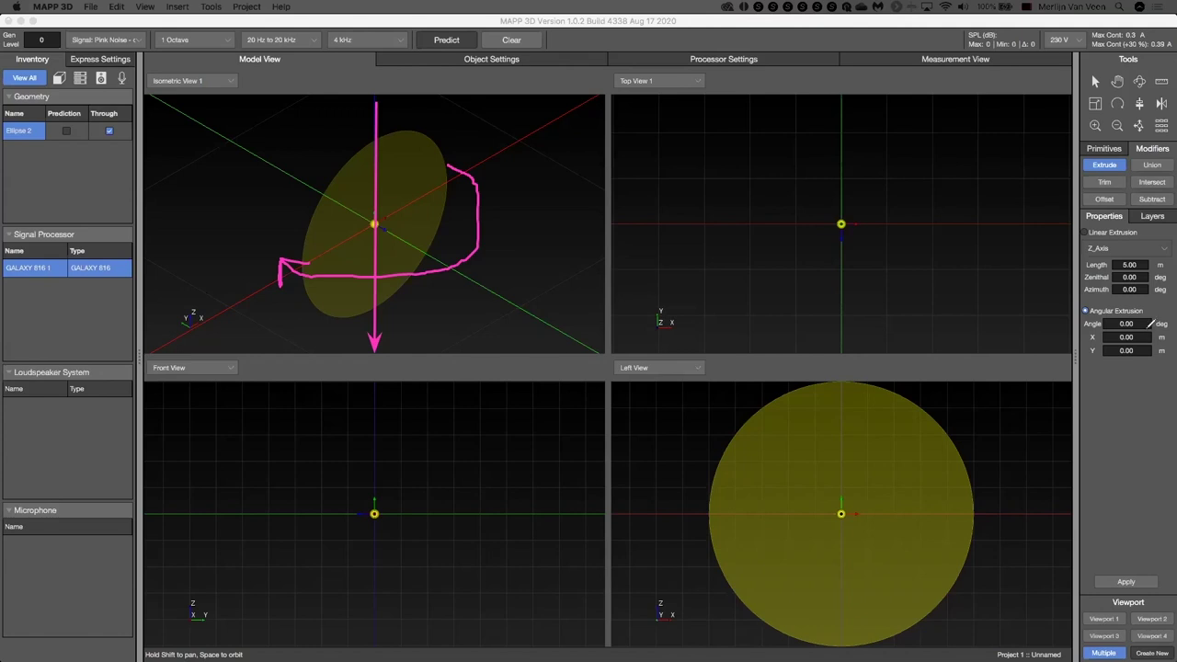
{"action": "mouse_move", "coordinate": [1160, 329]}
{"action": "left_mouse_down"}
{"action": "mouse_move", "coordinate": [1105, 329]}
{"action": "mouse_move", "coordinate": [1139, 368]}
{"action": "mouse_move", "coordinate": [1155, 326]}
{"action": "left_mouse_up"}
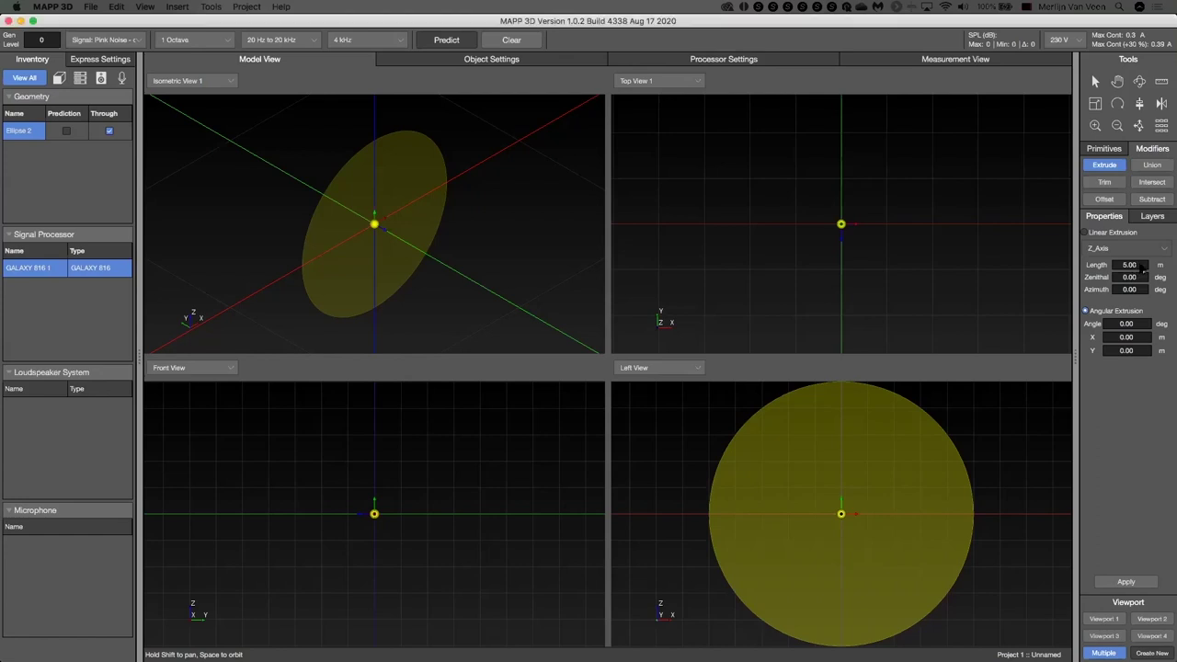
Set the extrusion angle to 180° and apply it, producing a sphere
{"action": "left_click", "coordinate": [1136, 324]}
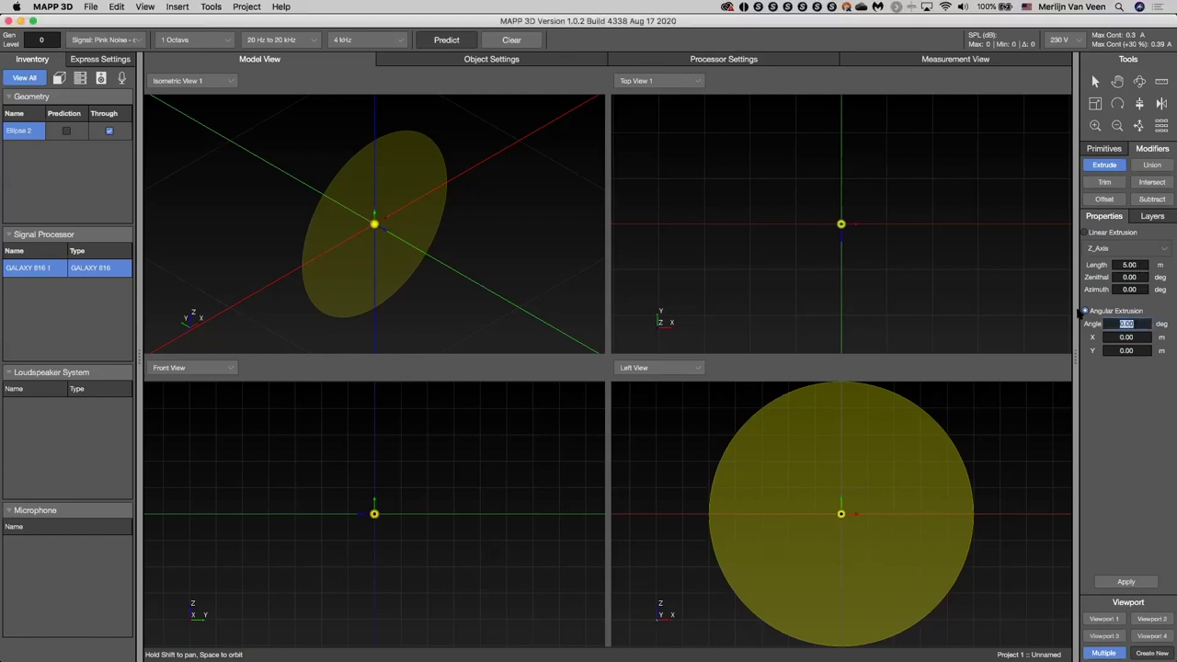
{"action": "type", "text": "180"}
{"action": "key", "text": "Tab"}
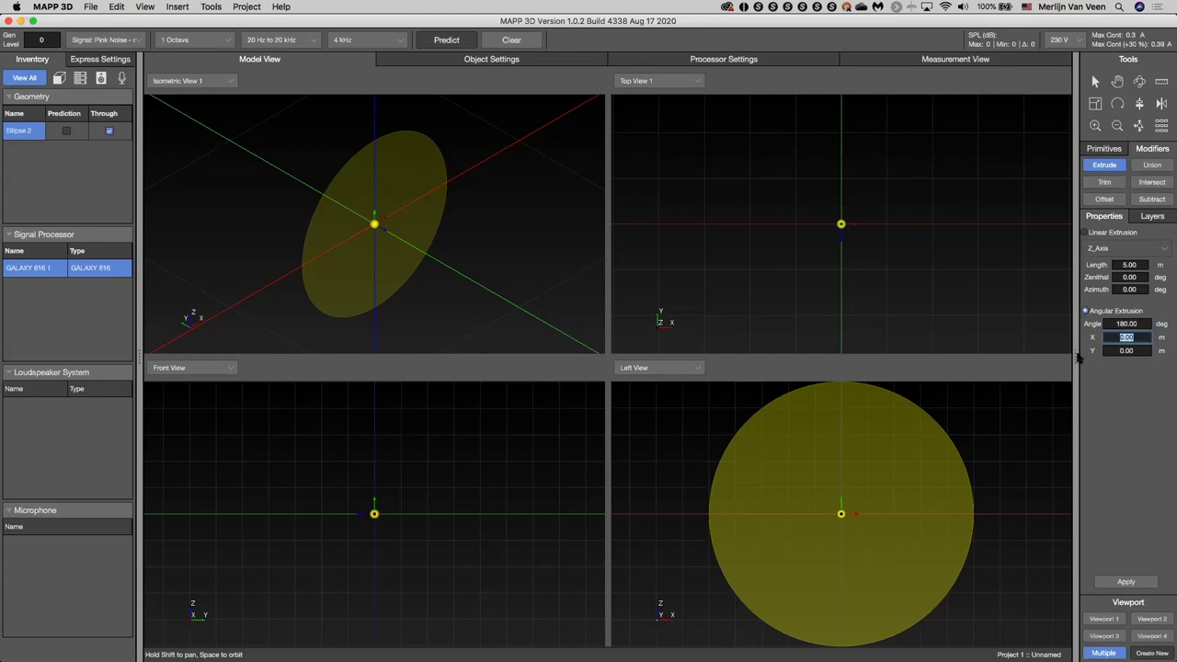
{"action": "left_click", "coordinate": [1127, 583]}
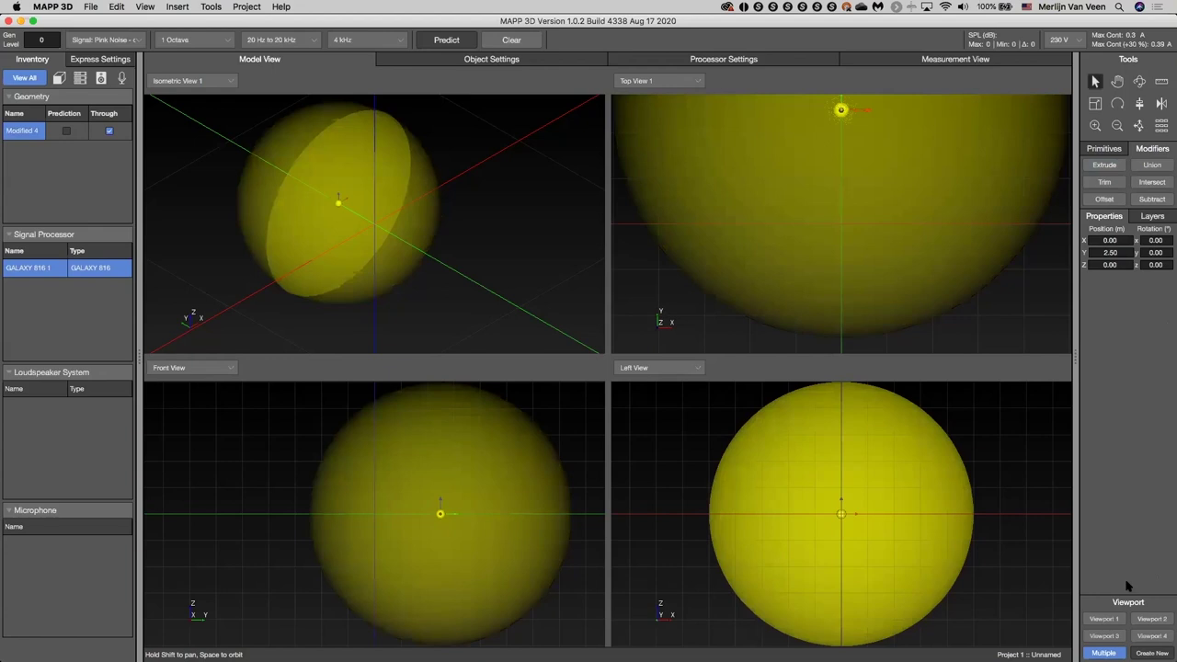
Fit all views to the sphere, reselect it, and undo the 180° sweep
{"action": "left_click", "coordinate": [1140, 125]}
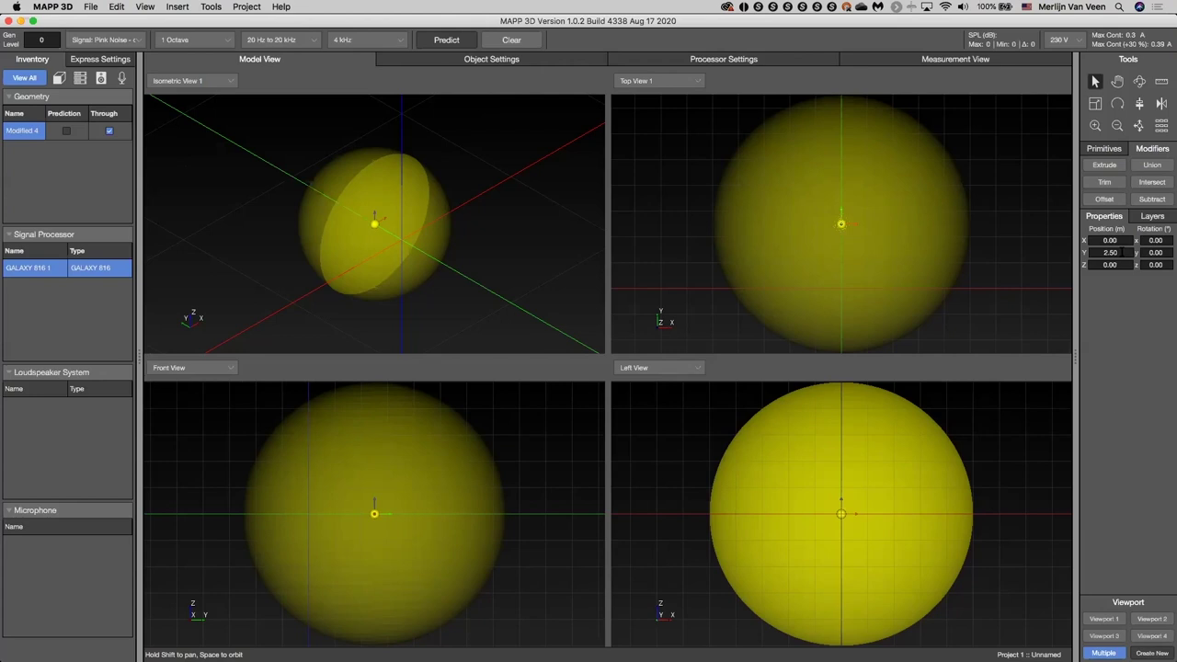
{"action": "left_click", "coordinate": [552, 186]}
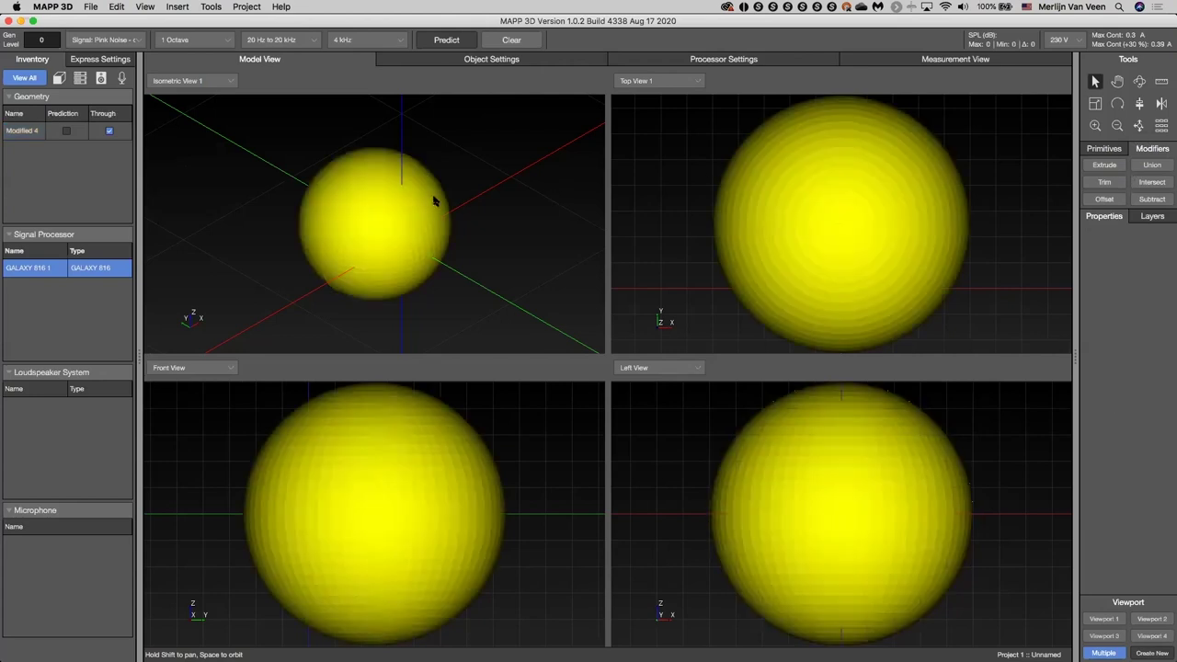
{"action": "left_click", "coordinate": [435, 200]}
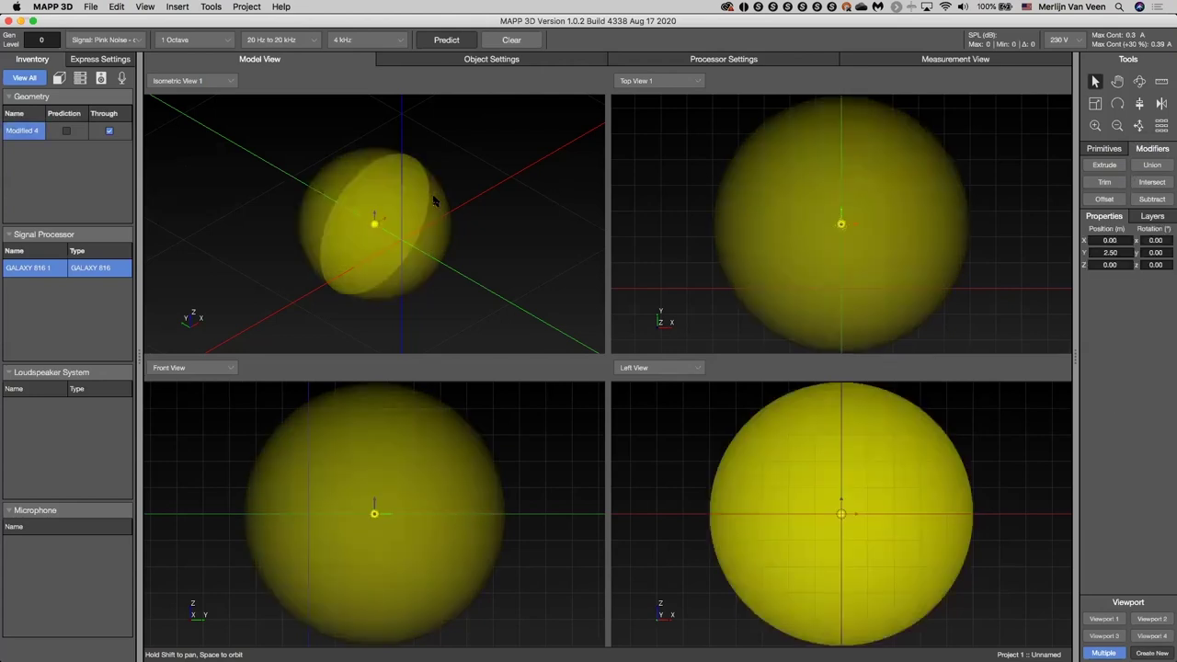
{"action": "key", "text": "super+z"}
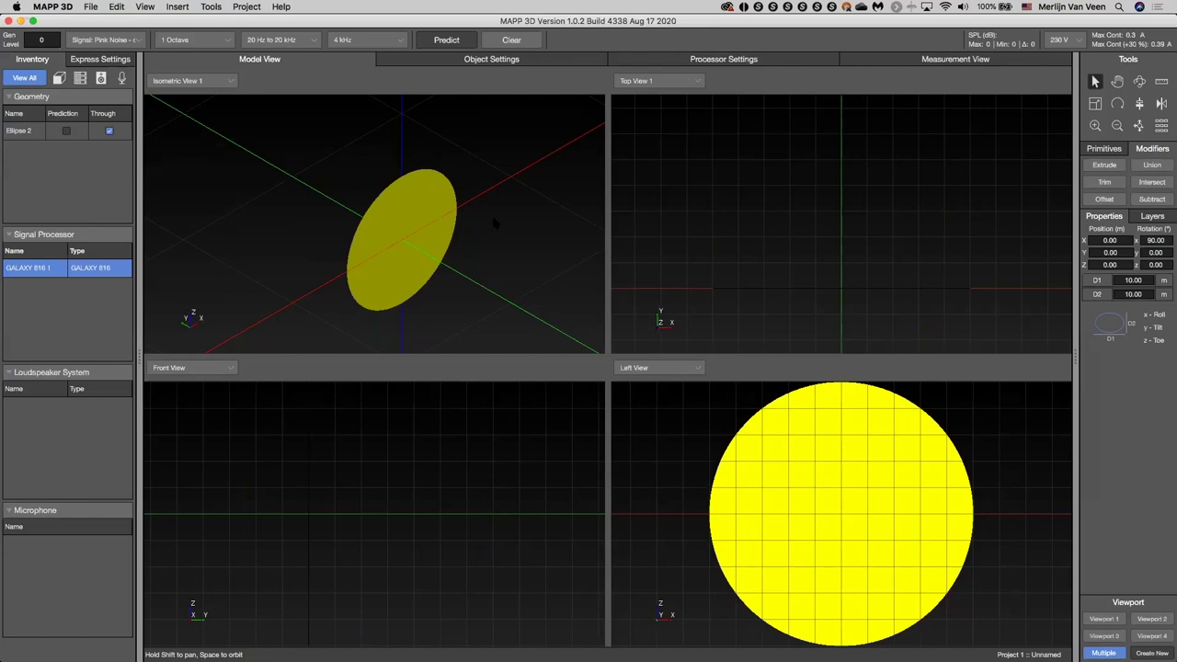
Move the upright circle to X position 15 m
{"action": "scroll", "coordinate": [493, 222], "scroll_direction": "down", "scroll_amount": 10}
{"action": "left_click", "coordinate": [474, 227]}
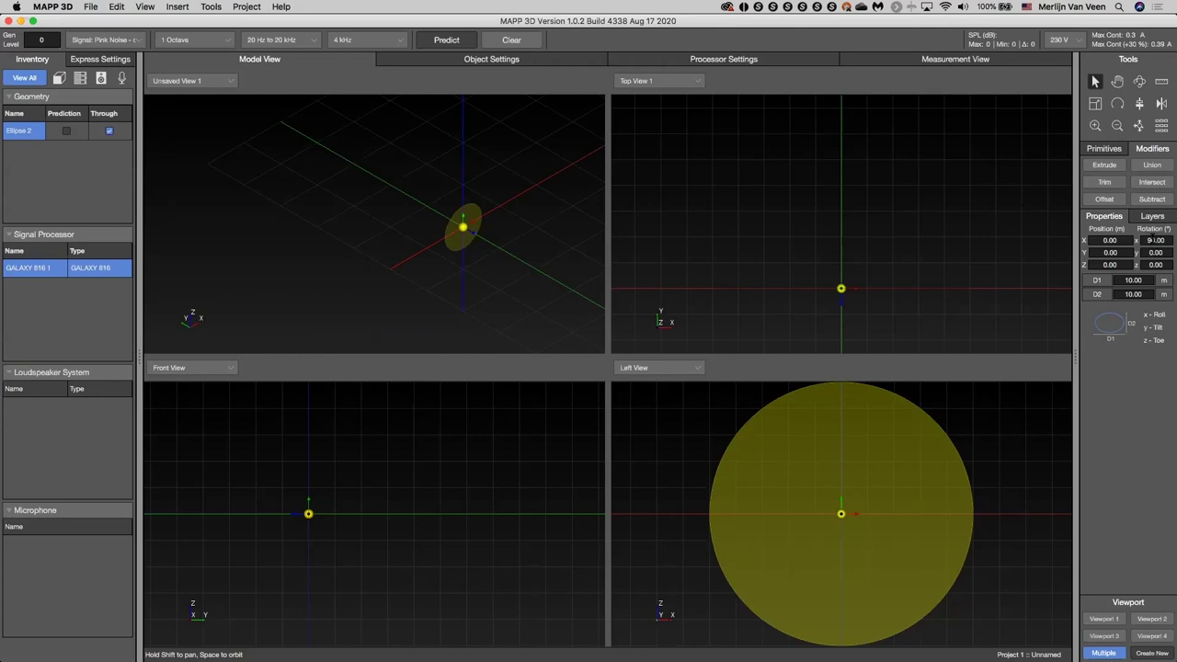
{"action": "left_click", "coordinate": [1109, 240]}
{"action": "type", "text": "10"}
{"action": "key", "text": "Return"}
{"action": "type", "text": "15"}
{"action": "key", "text": "Return"}
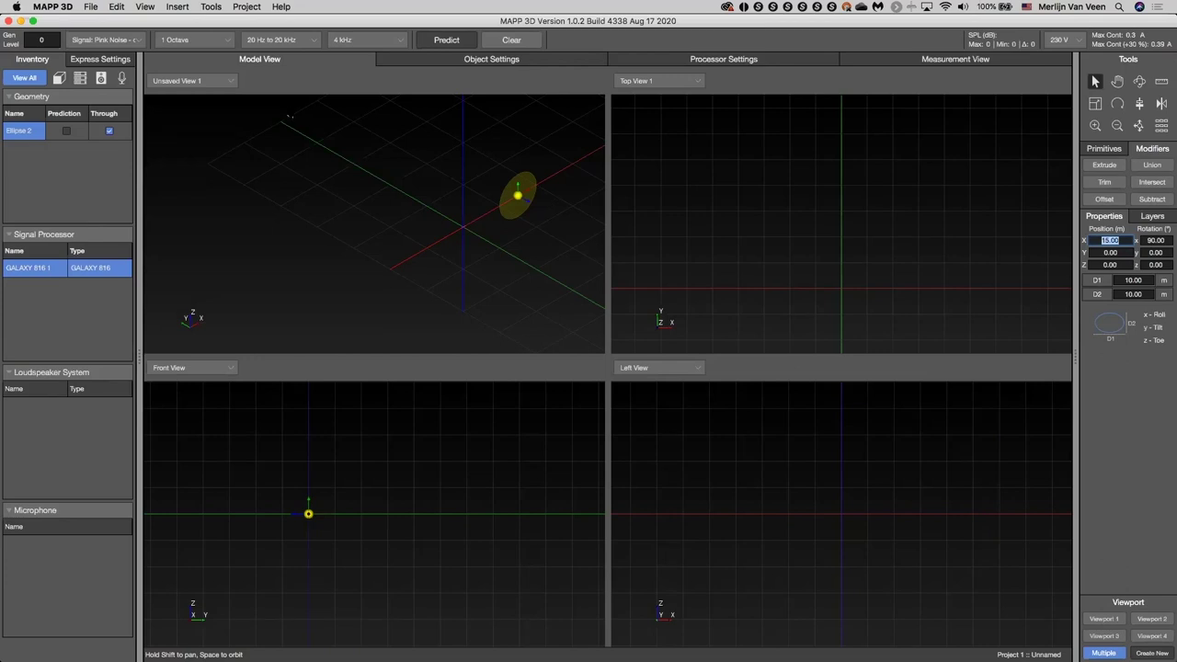
Switch to a single large Isometric View 1 and show the ellipse's extrusion settings
{"action": "left_click", "coordinate": [1106, 621]}
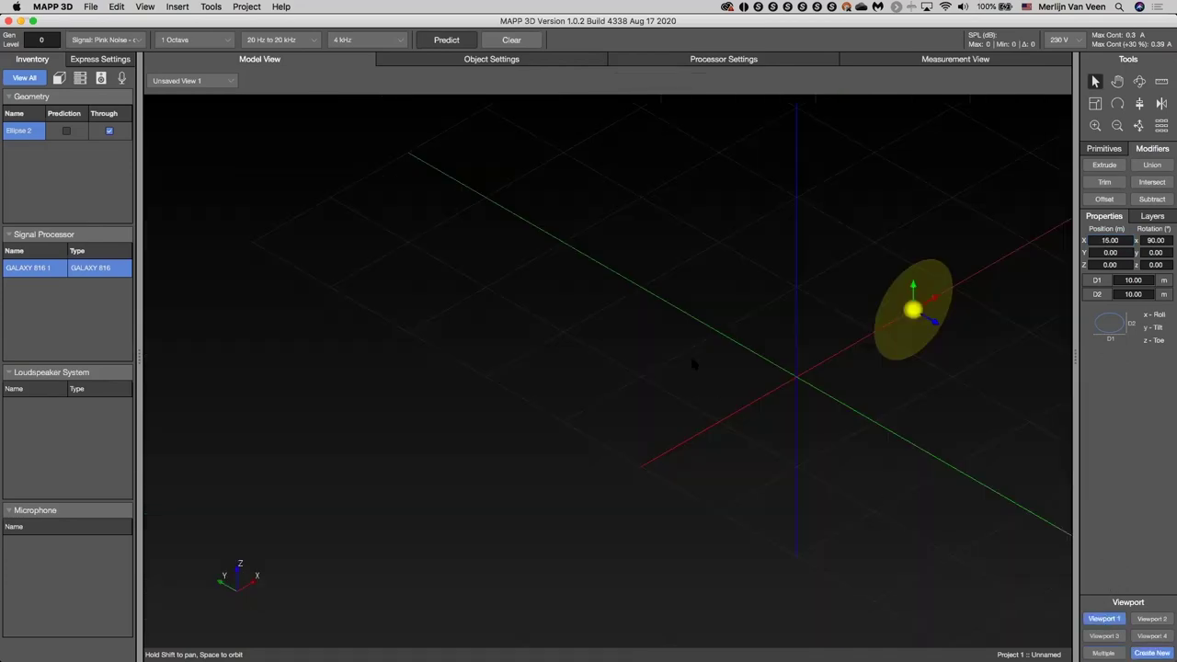
{"action": "left_click", "coordinate": [206, 82]}
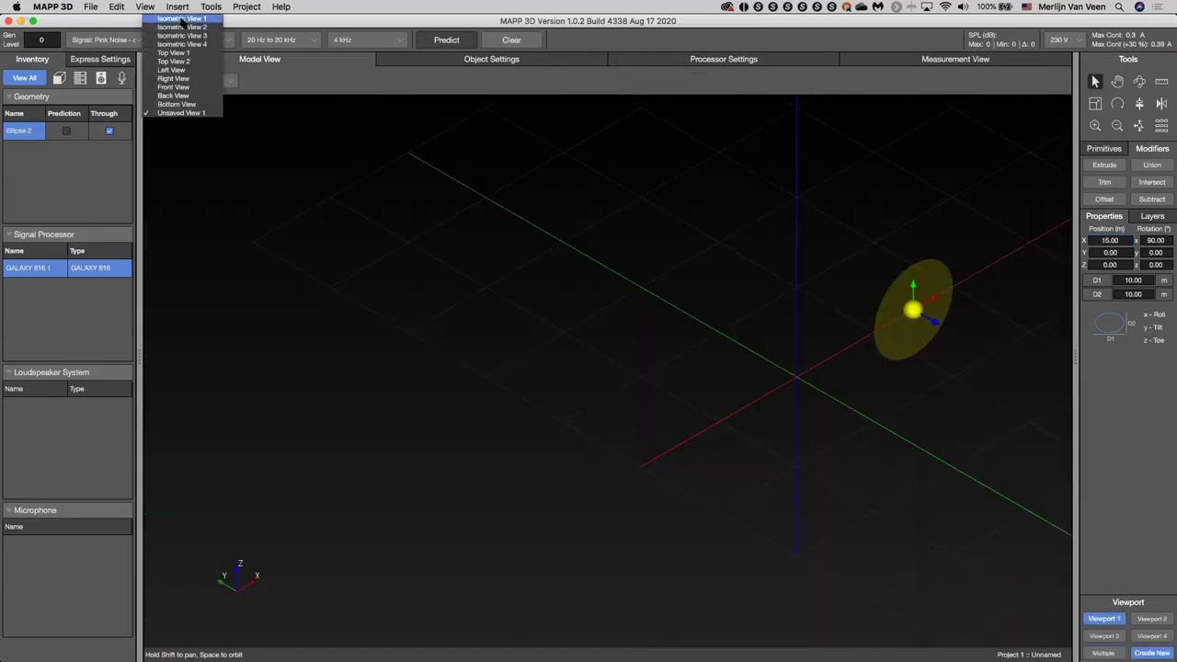
{"action": "left_click", "coordinate": [184, 24]}
{"action": "scroll", "coordinate": [675, 367], "scroll_direction": "down", "scroll_amount": 10}
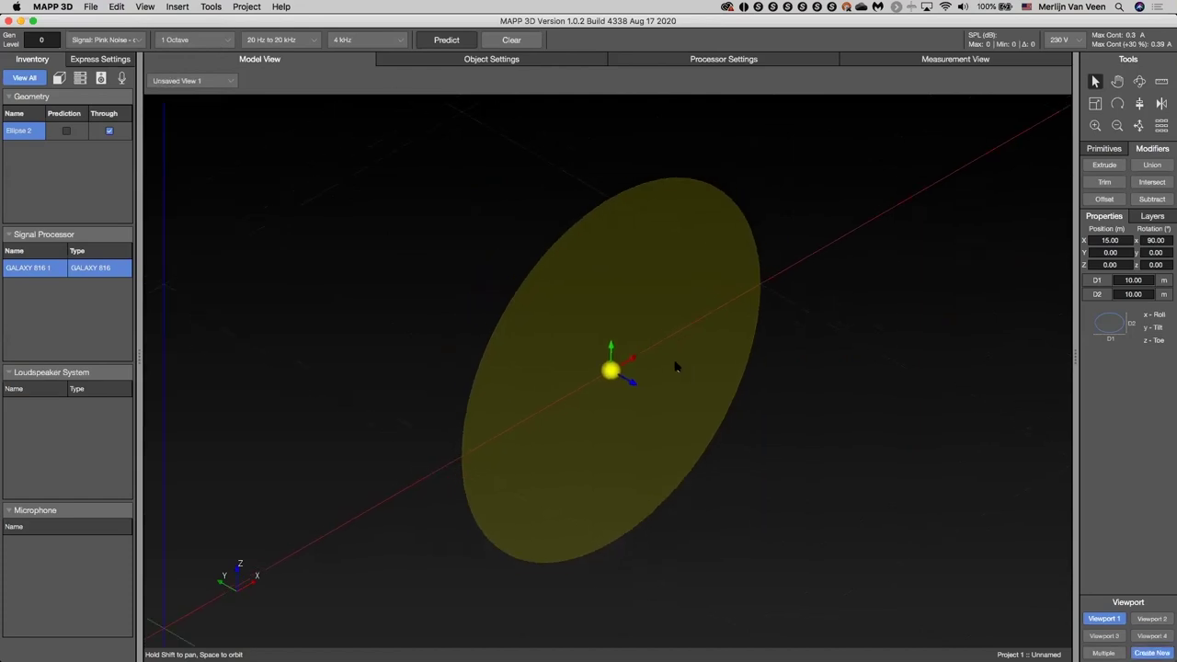
{"action": "scroll", "coordinate": [675, 367], "scroll_direction": "up", "scroll_amount": 2}
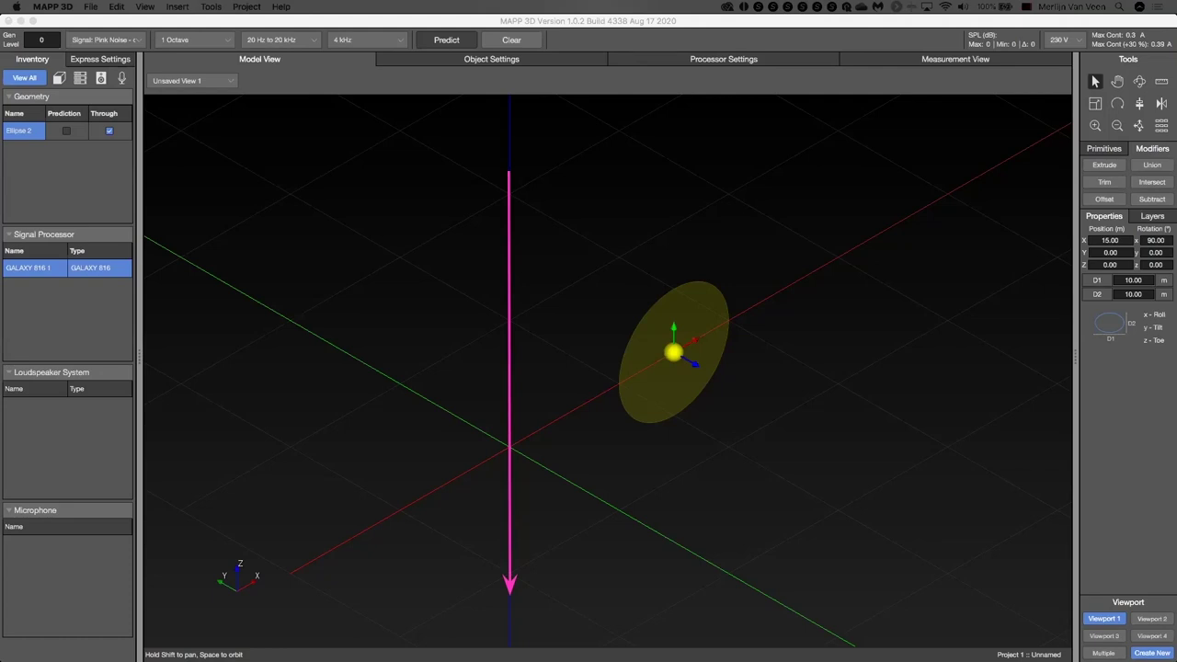
{"action": "mouse_move", "coordinate": [714, 380]}
{"action": "left_mouse_down"}
{"action": "mouse_move", "coordinate": [760, 414]}
{"action": "mouse_move", "coordinate": [765, 474]}
{"action": "mouse_move", "coordinate": [739, 520]}
{"action": "mouse_move", "coordinate": [537, 581]}
{"action": "mouse_move", "coordinate": [418, 557]}
{"action": "mouse_move", "coordinate": [387, 528]}
{"action": "mouse_move", "coordinate": [393, 550]}
{"action": "mouse_move", "coordinate": [387, 524]}
{"action": "mouse_move", "coordinate": [424, 523]}
{"action": "left_mouse_up"}
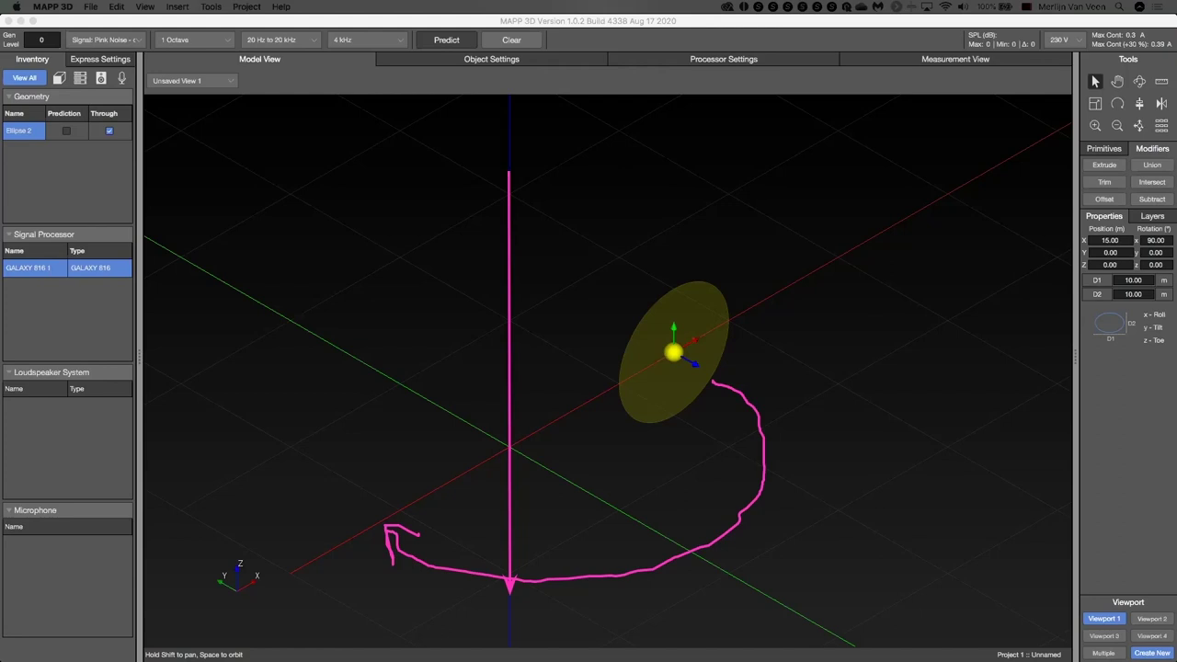
{"action": "key", "text": "Escape"}
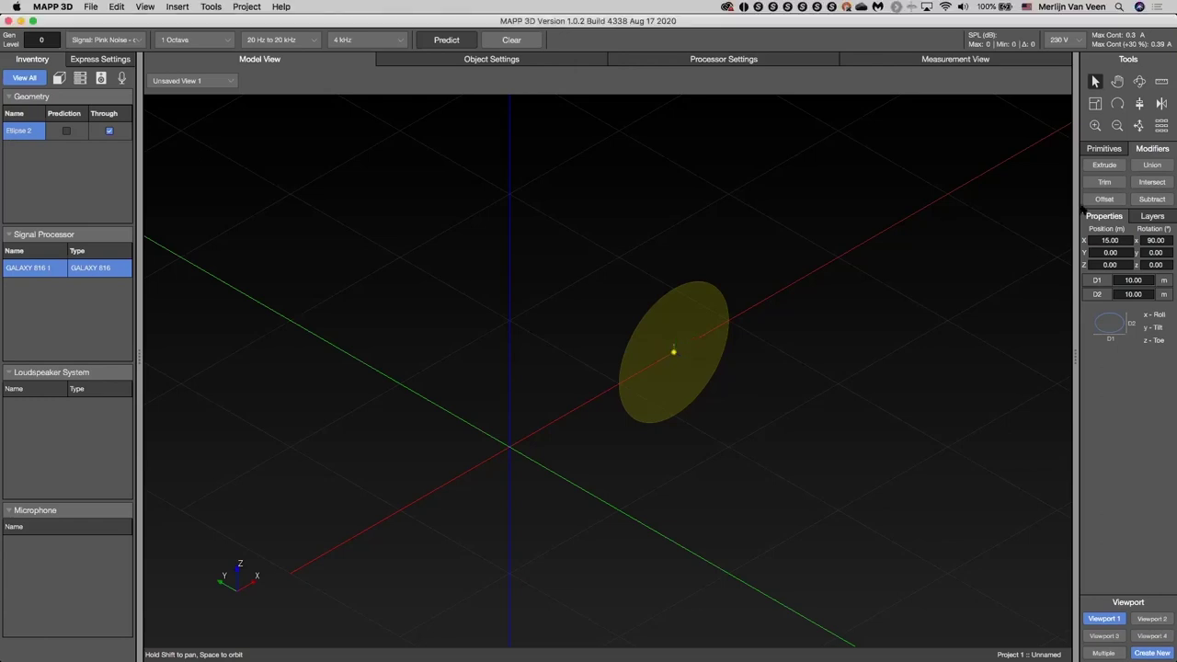
{"action": "left_click", "coordinate": [1105, 166]}
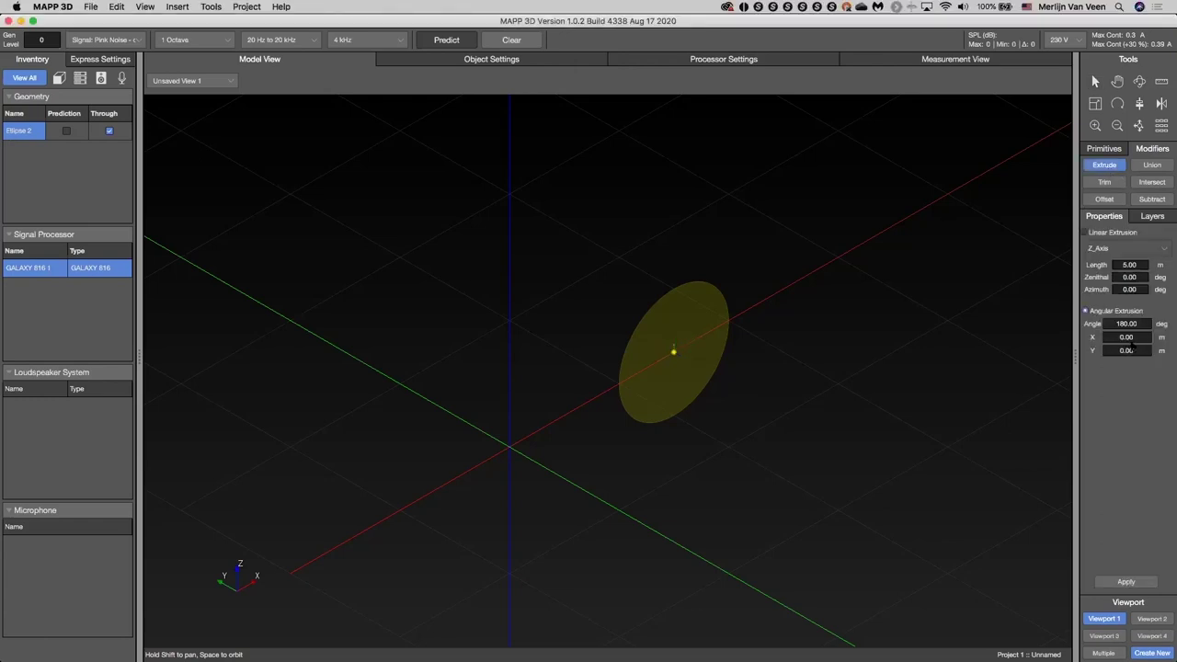
Apply a 360° angular extrusion to the ellipse, forming a torus, then exit Extrude
{"action": "left_click", "coordinate": [1127, 324]}
{"action": "type", "text": "360"}
{"action": "left_click", "coordinate": [1152, 583]}
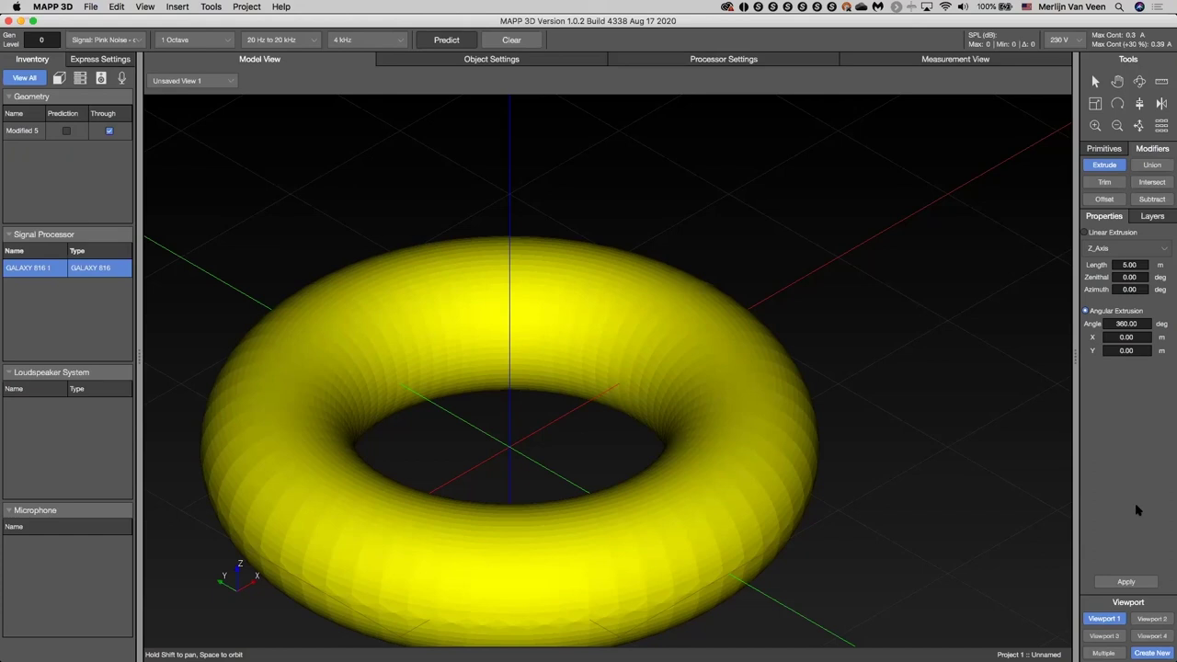
{"action": "key", "text": "Escape"}
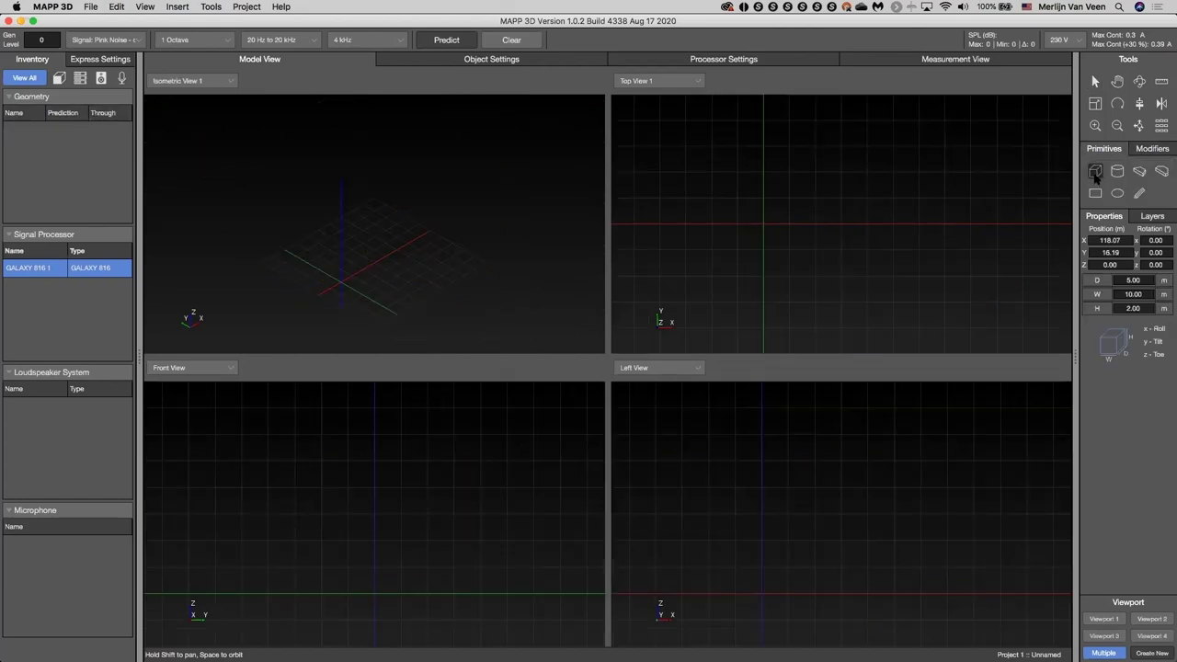
Browse the primitive shapes, place a sample cuboid, fit the views, and delete it
{"action": "left_click", "coordinate": [1122, 175]}
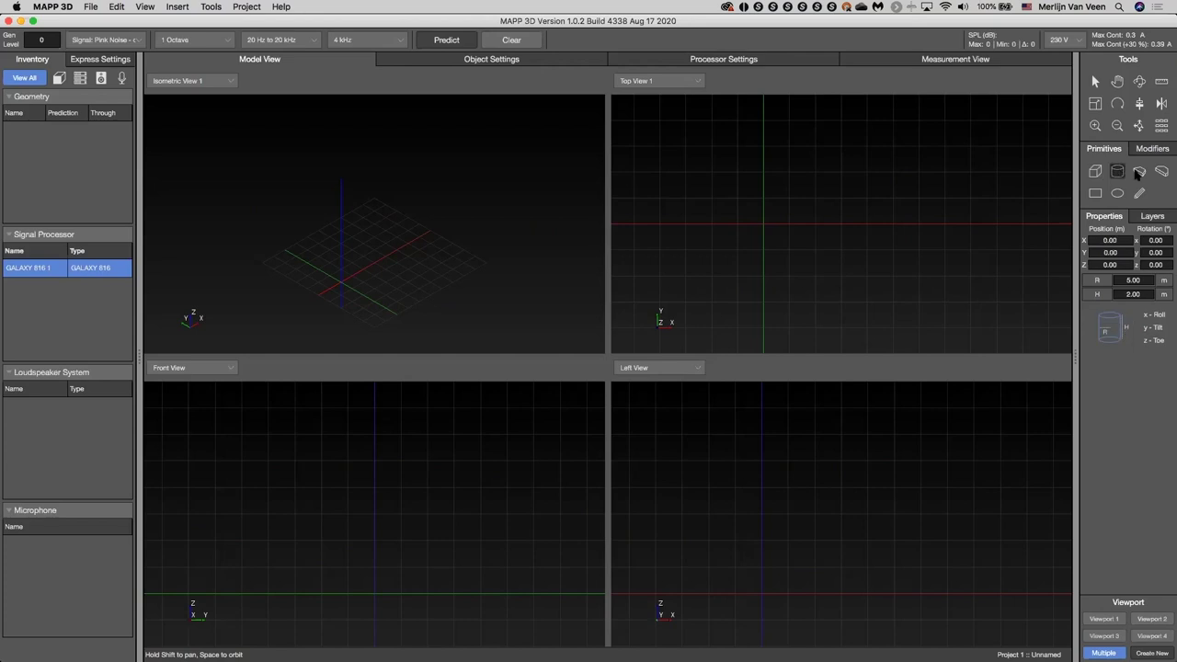
{"action": "left_click", "coordinate": [1138, 175]}
{"action": "left_click", "coordinate": [1157, 173]}
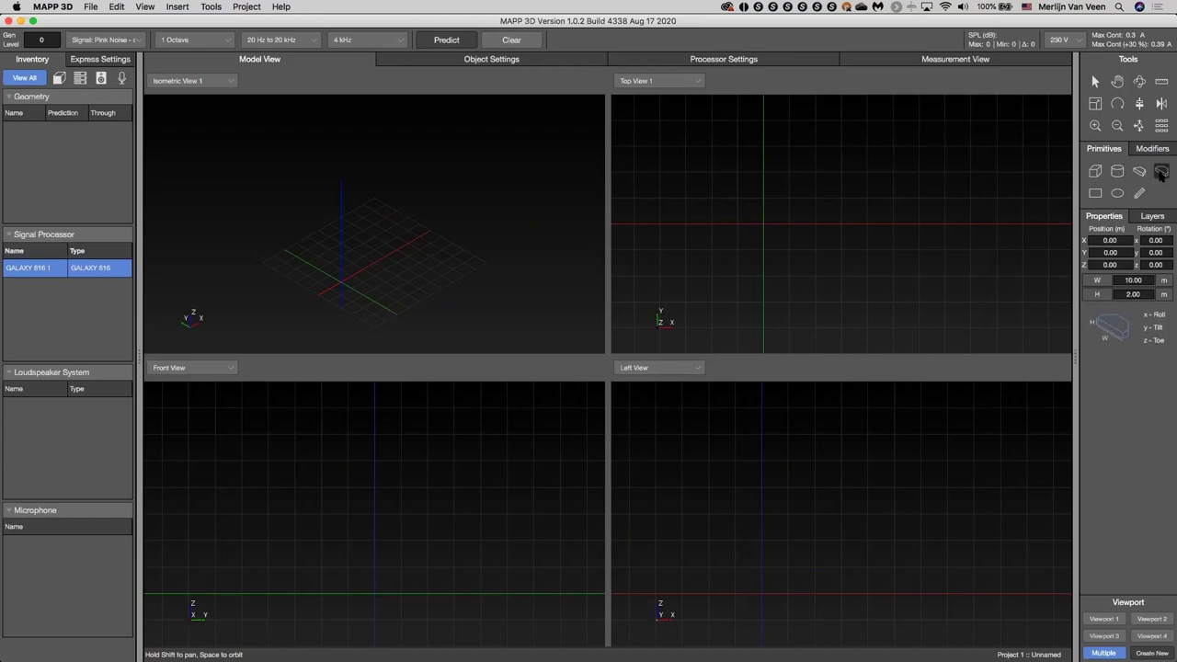
{"action": "left_click", "coordinate": [1099, 172]}
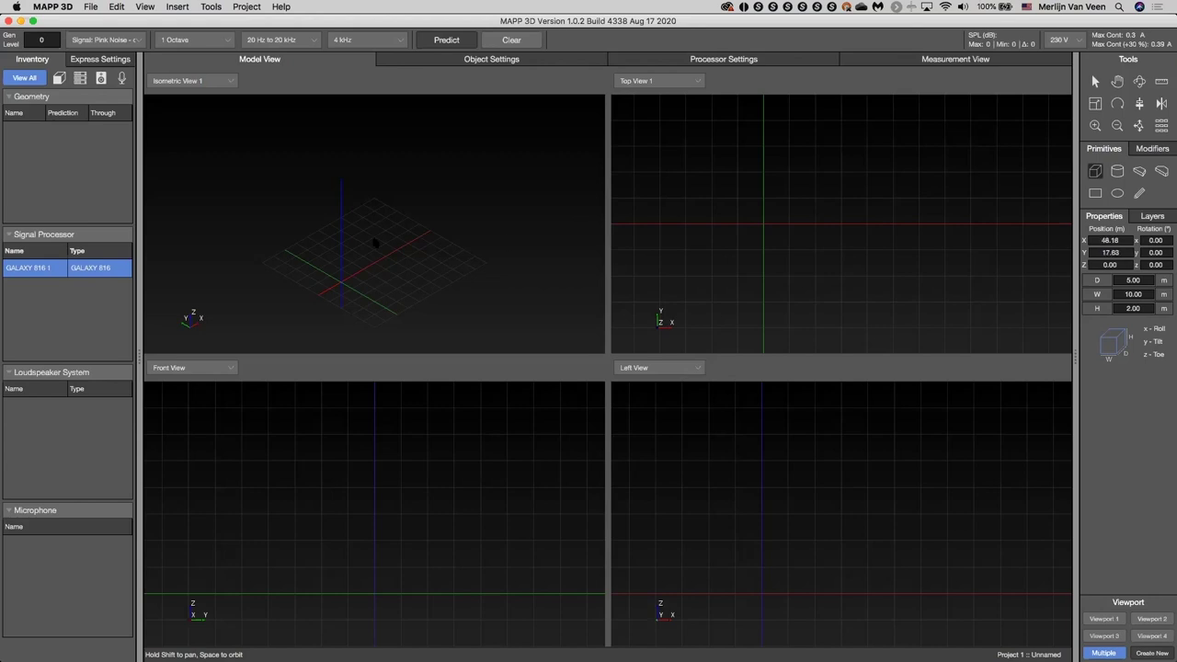
{"action": "left_click", "coordinate": [344, 274]}
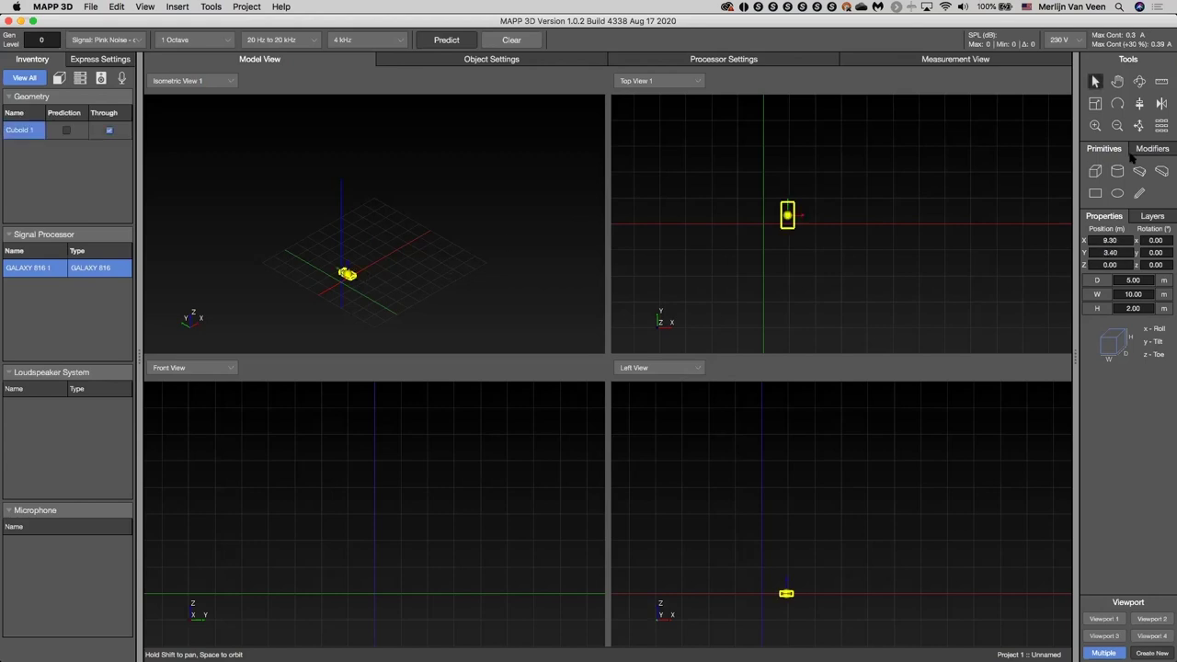
{"action": "left_click", "coordinate": [1138, 127]}
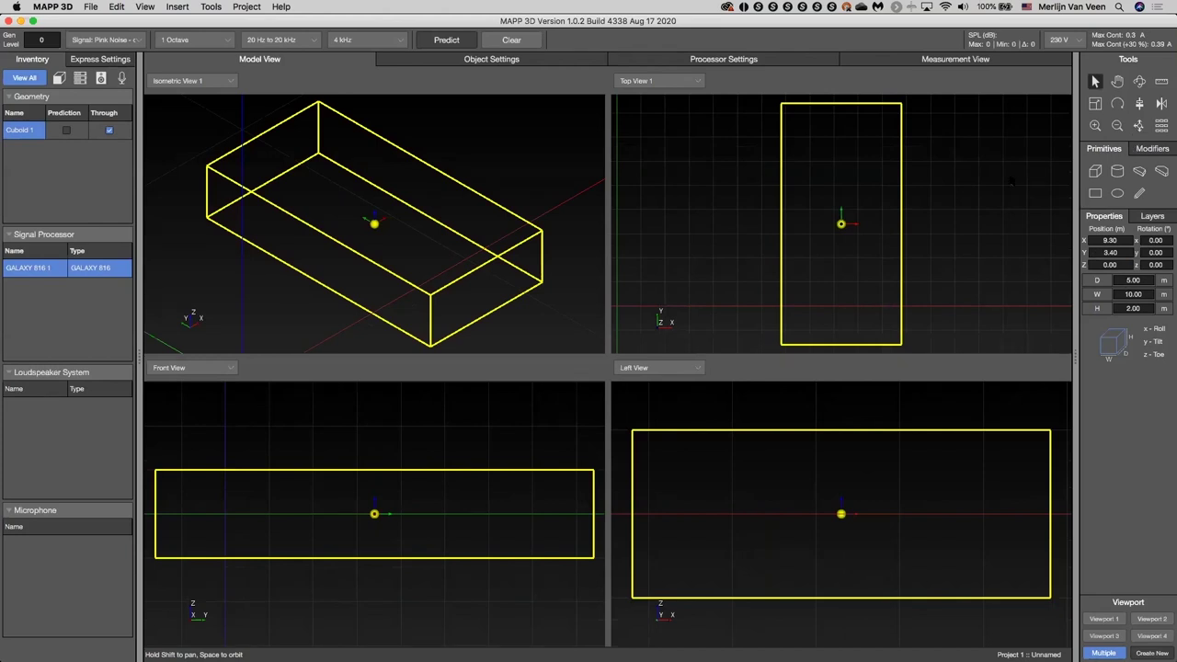
{"action": "key", "text": "Delete"}
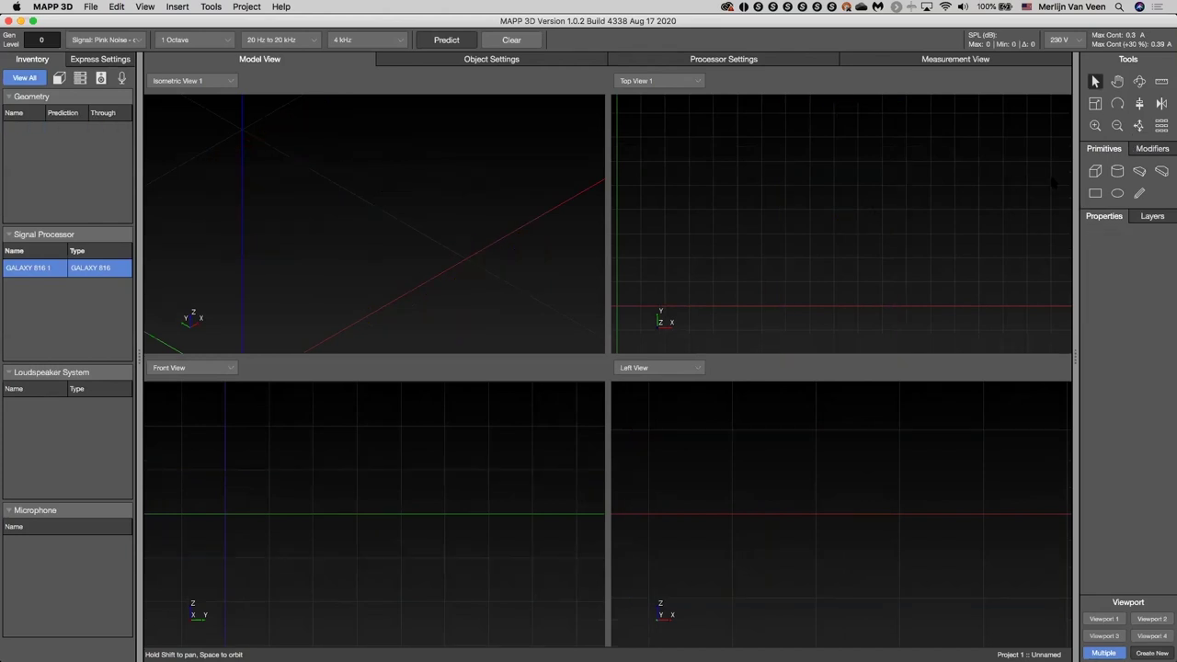
Place a sample cylinder, fit the views to it, and delete it
{"action": "left_click", "coordinate": [1117, 173]}
{"action": "left_click", "coordinate": [396, 300]}
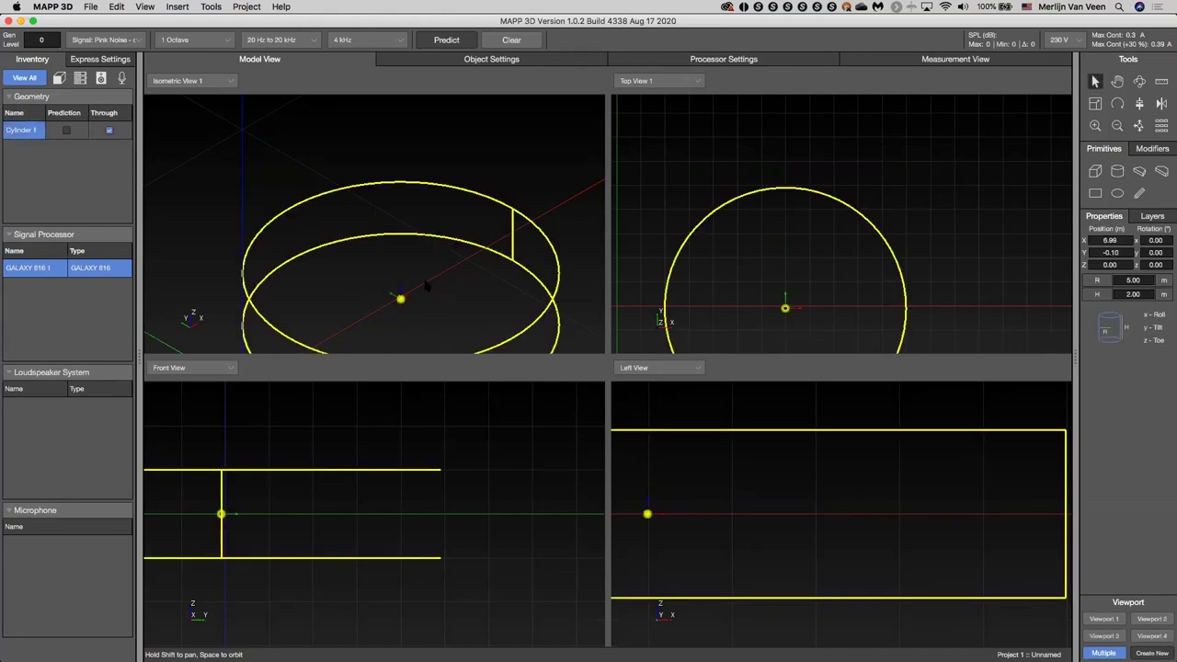
{"action": "scroll", "coordinate": [416, 286], "scroll_direction": "down", "scroll_amount": 1}
{"action": "left_click", "coordinate": [1139, 126]}
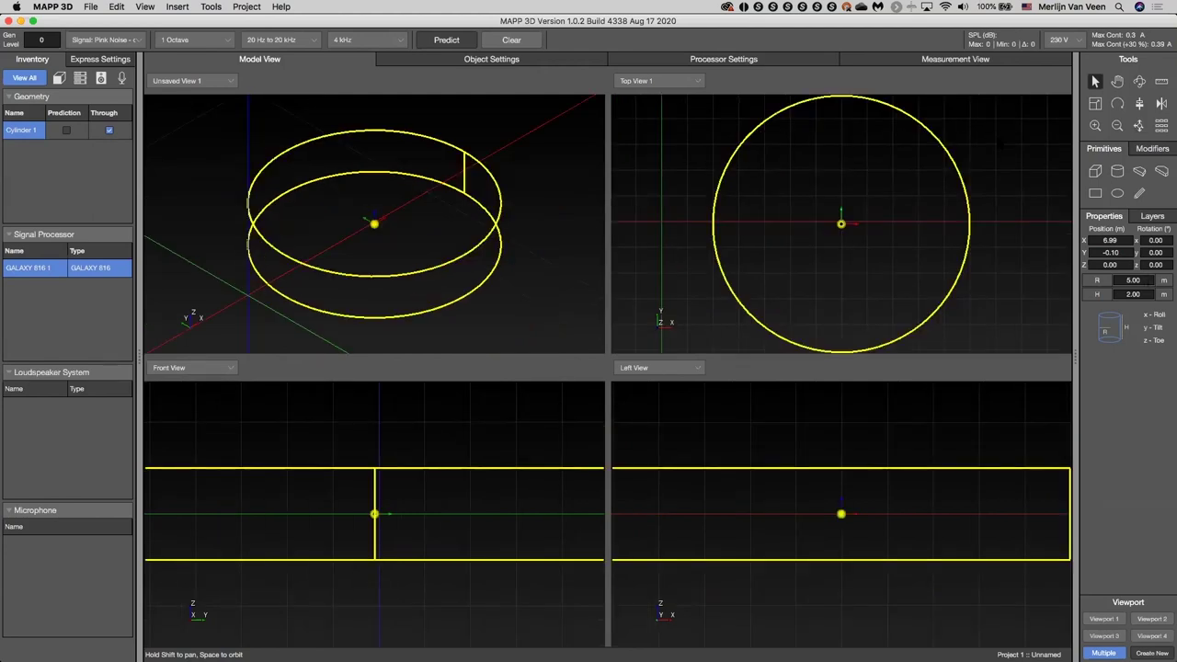
{"action": "key", "text": "Delete"}
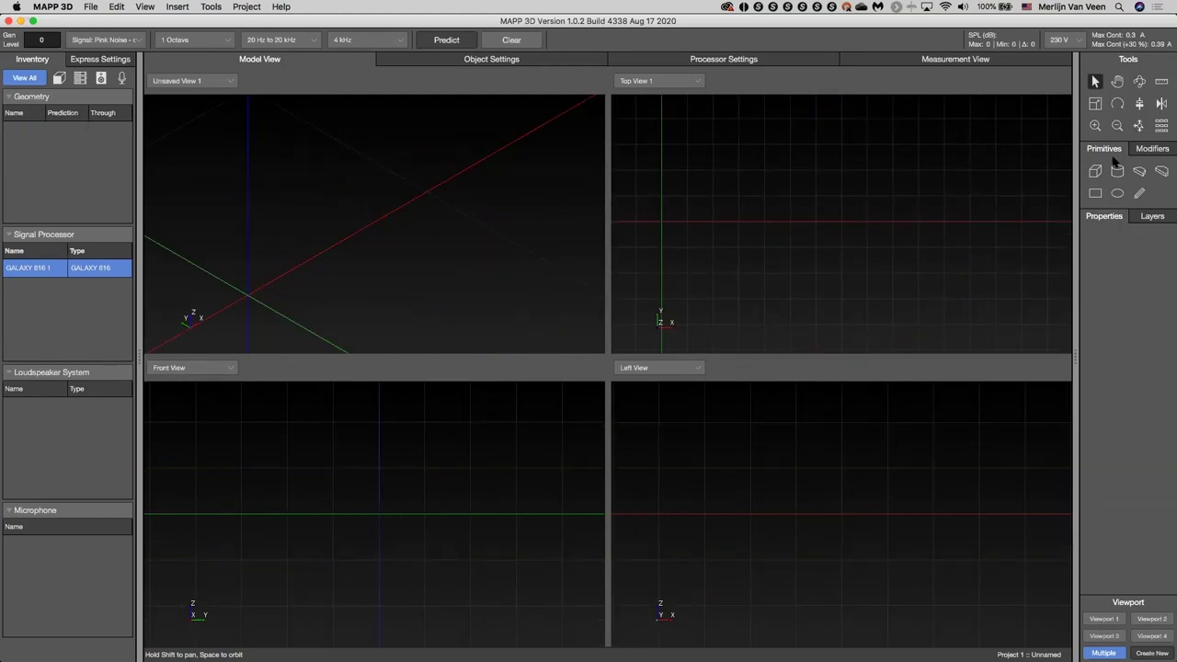
Place a trapezoid, switch to a half-octagon, and delete the half-octagon
{"action": "left_click", "coordinate": [1140, 171]}
{"action": "left_click", "coordinate": [381, 227]}
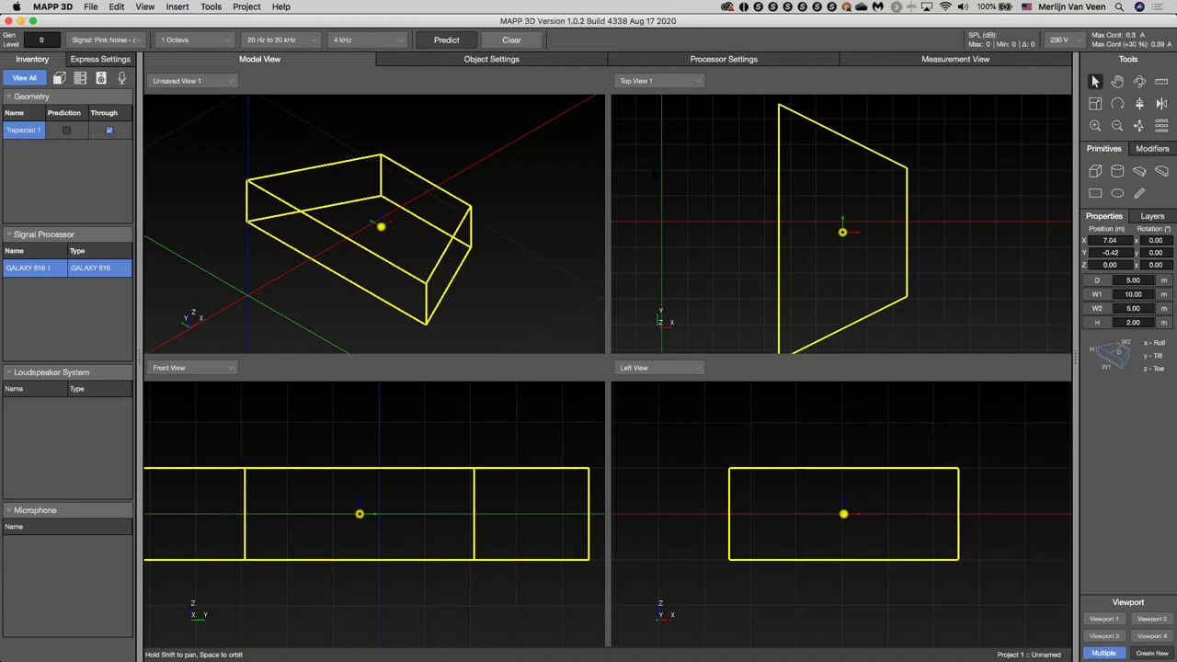
{"action": "left_click", "coordinate": [1161, 171]}
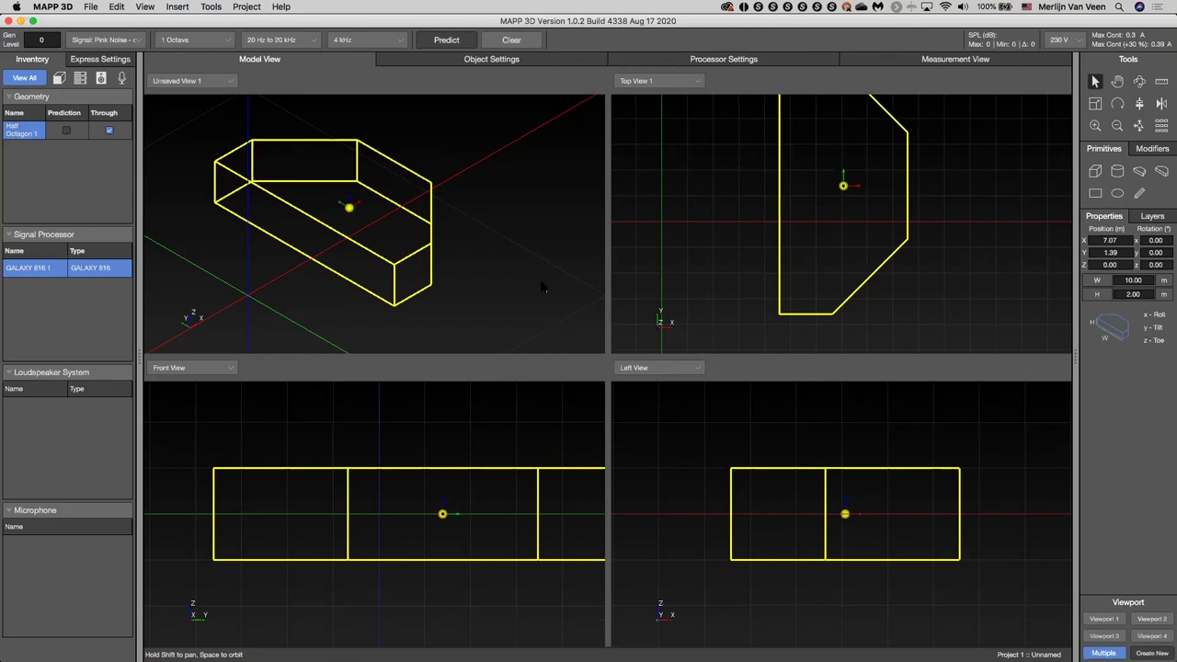
{"action": "left_click", "coordinate": [1152, 148]}
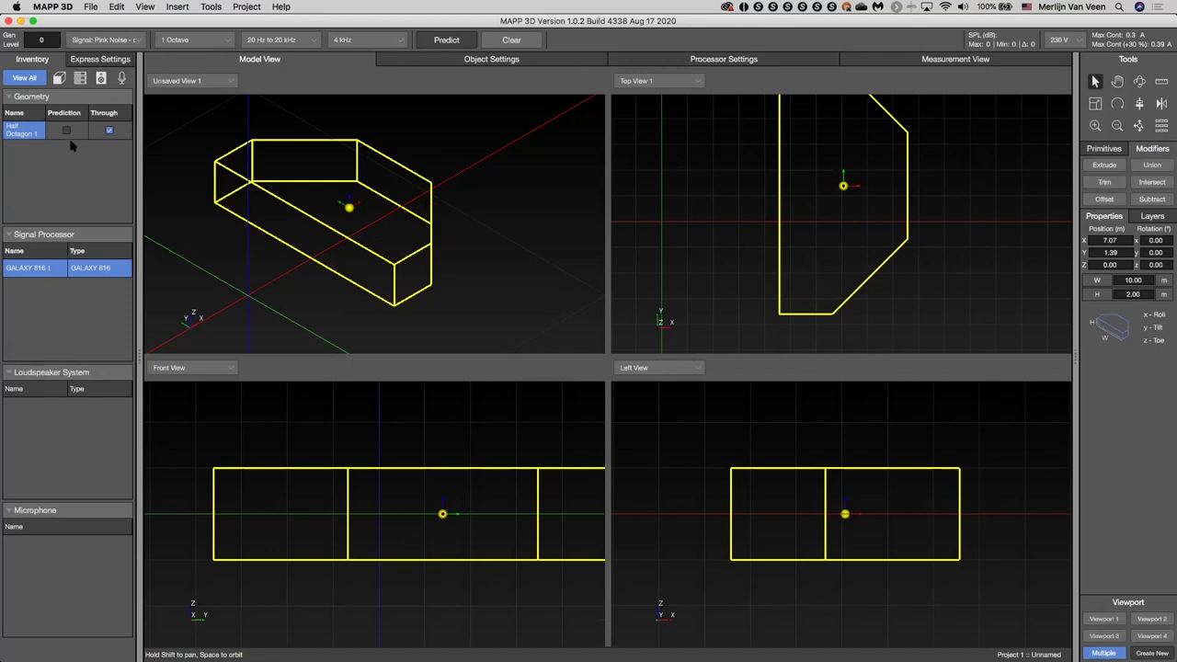
{"action": "key", "text": "Delete"}
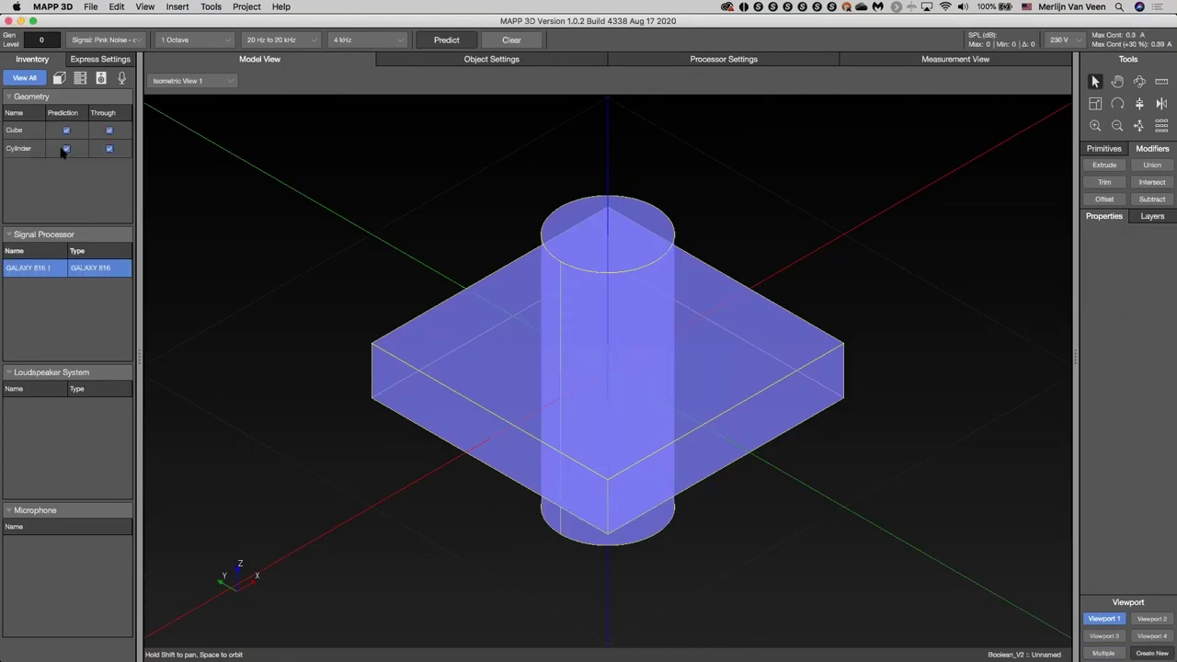
Select both Cube and Cylinder in the Geometry list and apply Union
{"action": "left_click_drag", "start_coordinate": [230, 255], "coordinate": [496, 395]}
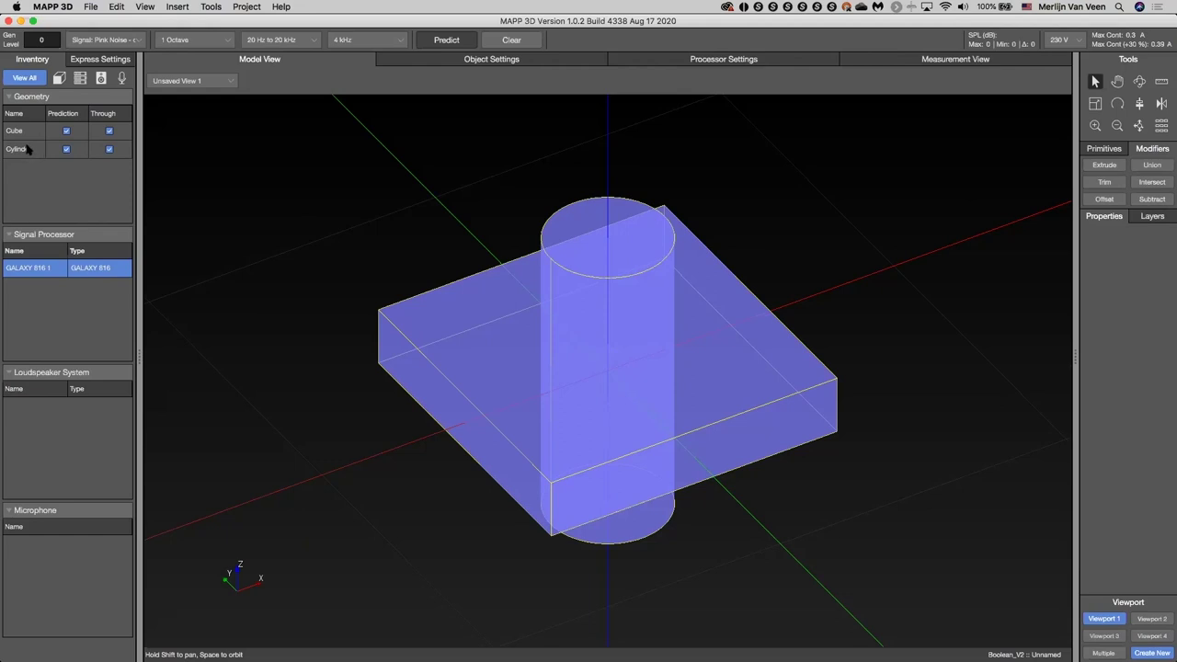
{"action": "left_click", "coordinate": [28, 132]}
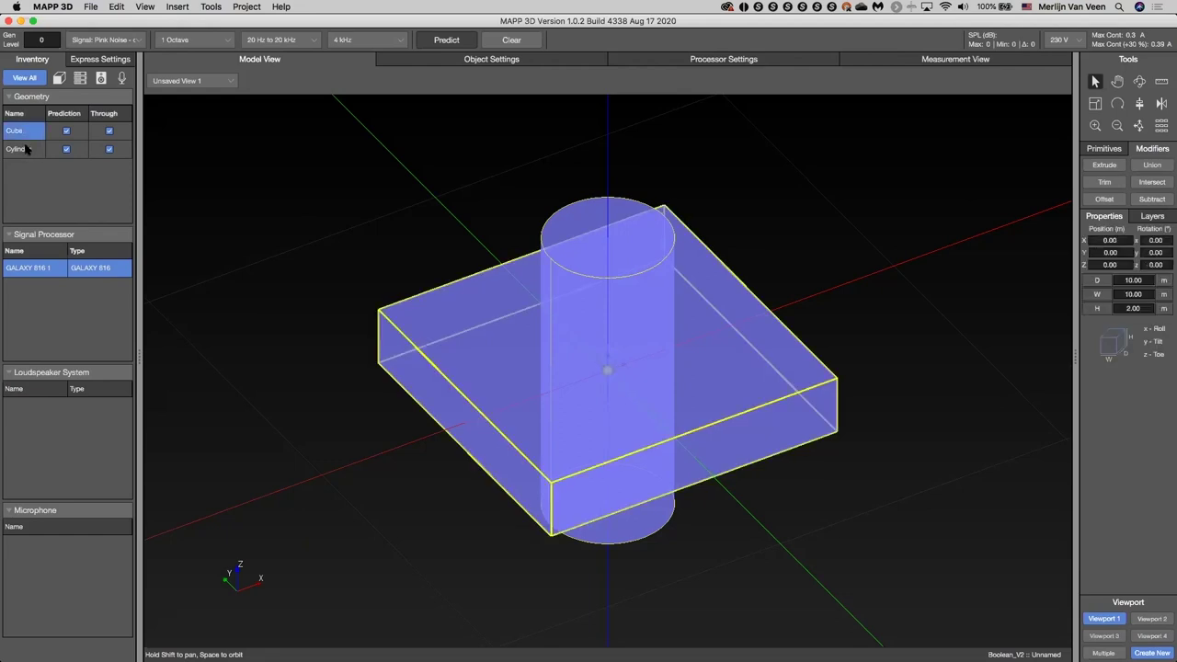
{"action": "left_click", "coordinate": [26, 146]}
{"action": "left_click", "coordinate": [26, 139]}
{"action": "left_click", "coordinate": [28, 148]}
{"action": "left_click", "coordinate": [28, 134]}
{"action": "left_click", "coordinate": [30, 147], "text": "shift"}
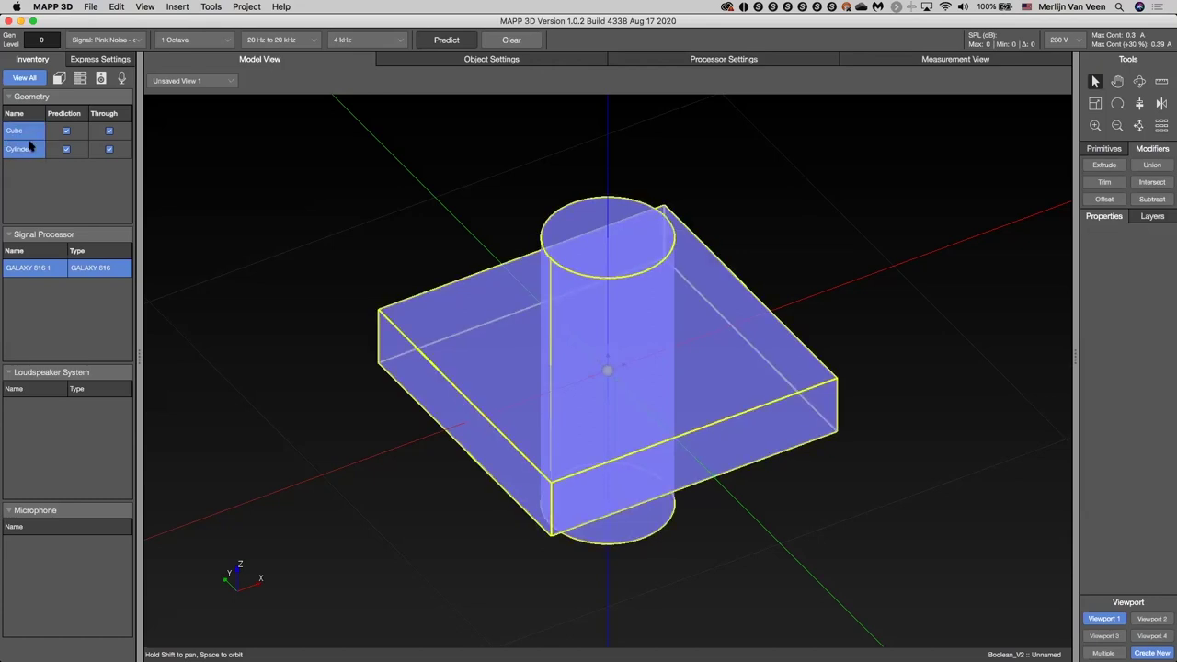
{"action": "left_click", "coordinate": [1155, 165]}
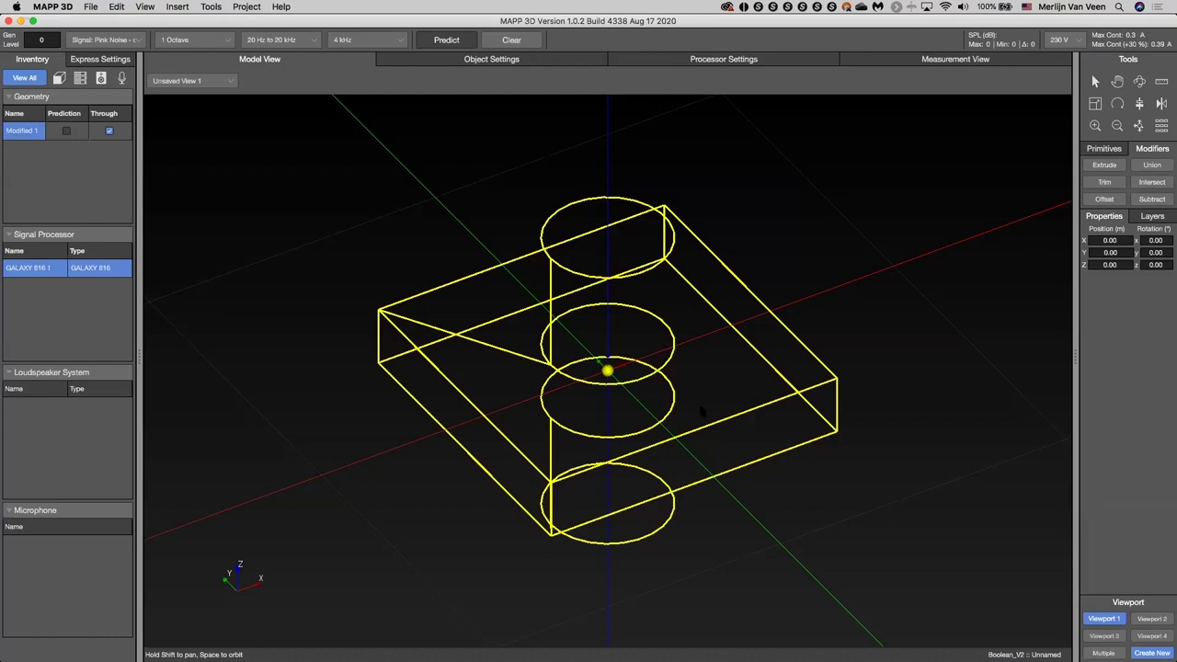
Include Modified 1 in the prediction to view the union as a solid
{"action": "left_click", "coordinate": [702, 411]}
{"action": "left_click_drag", "start_coordinate": [703, 411], "coordinate": [818, 428]}
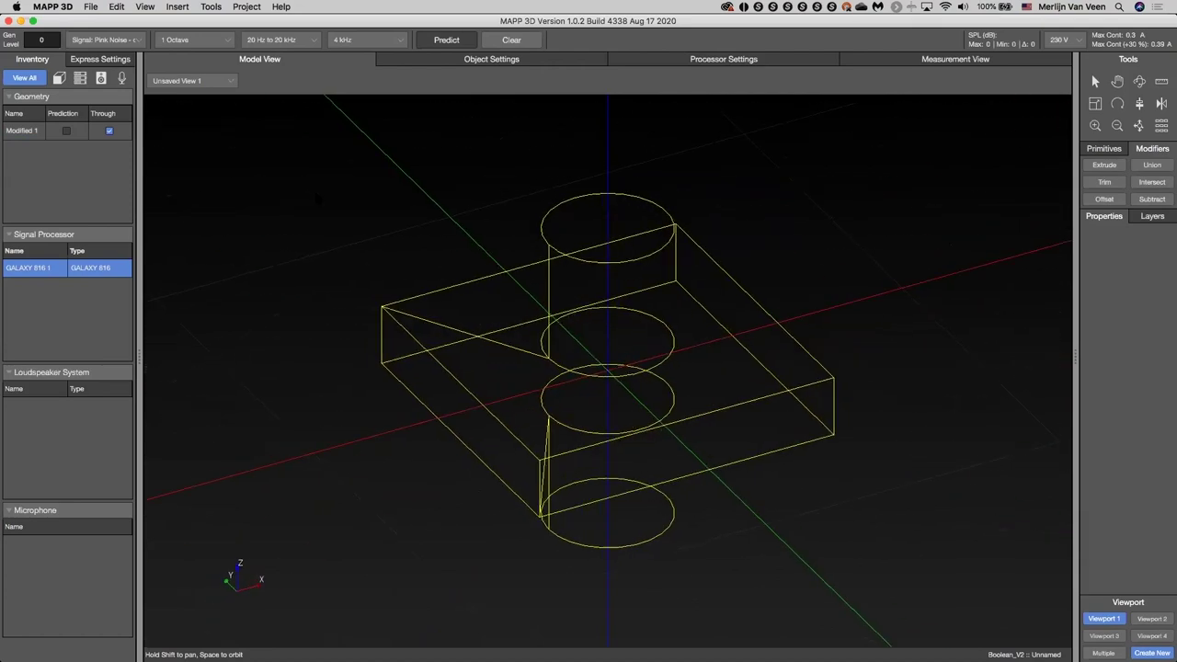
{"action": "left_click", "coordinate": [66, 131]}
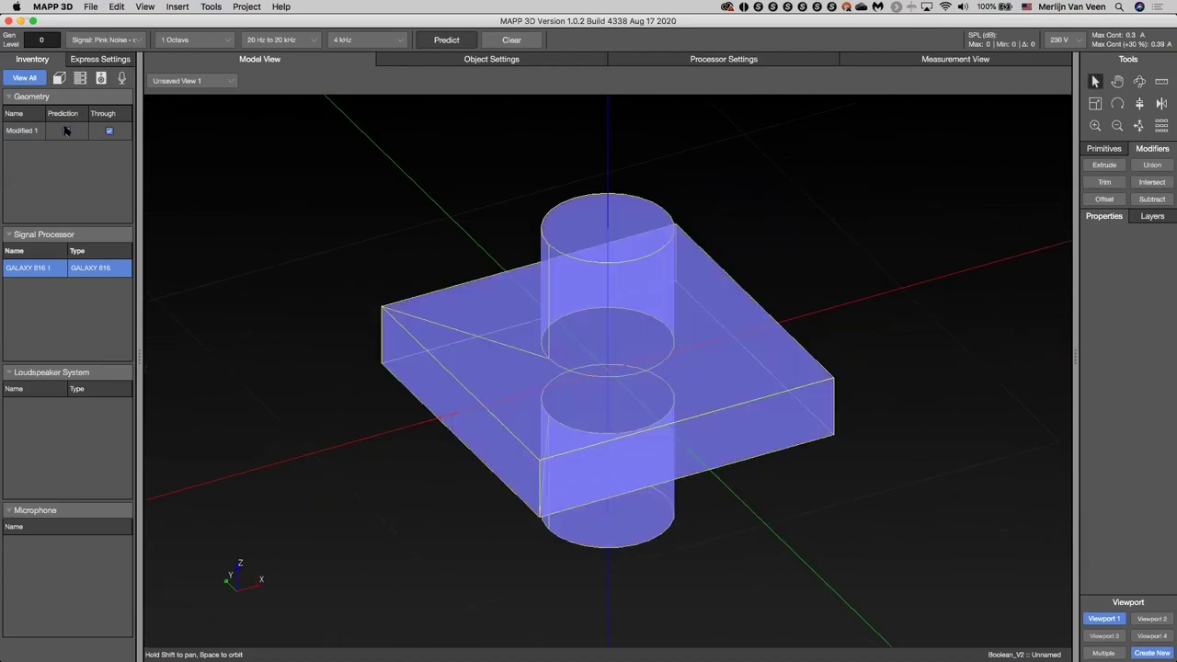
Reselect Modified 1 and undo both the prediction change and the Union
{"action": "left_click", "coordinate": [297, 389]}
{"action": "left_click_drag", "start_coordinate": [321, 399], "coordinate": [388, 411]}
{"action": "left_click", "coordinate": [389, 411]}
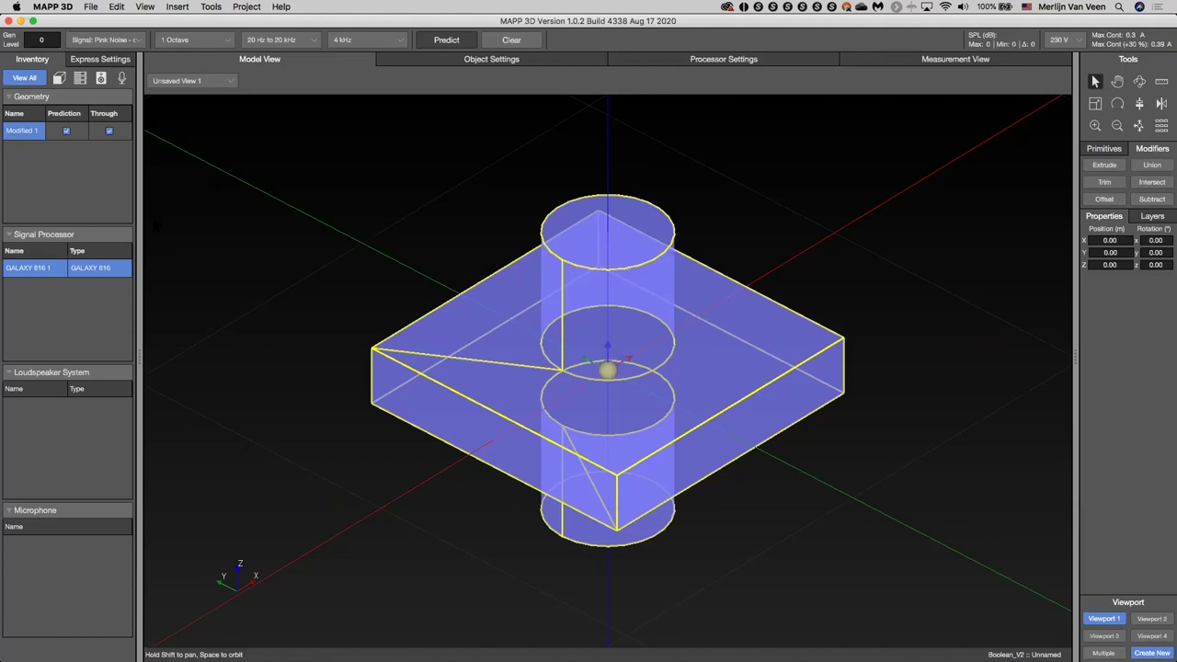
{"action": "key", "text": "super+t"}
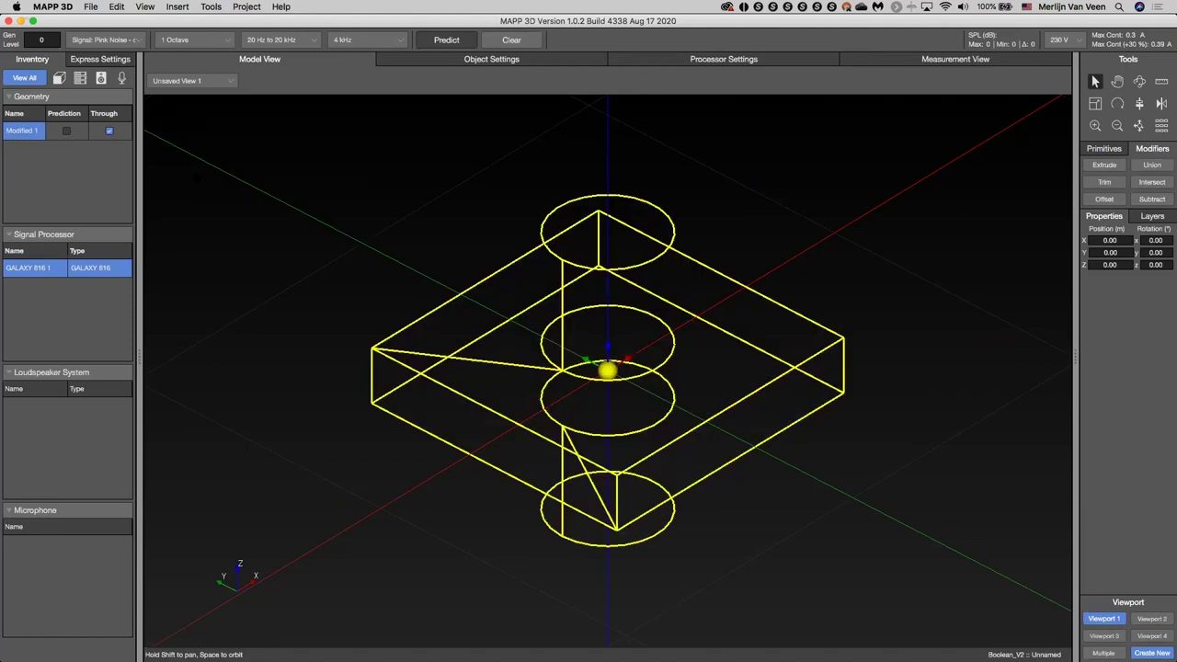
{"action": "key", "text": "super+z"}
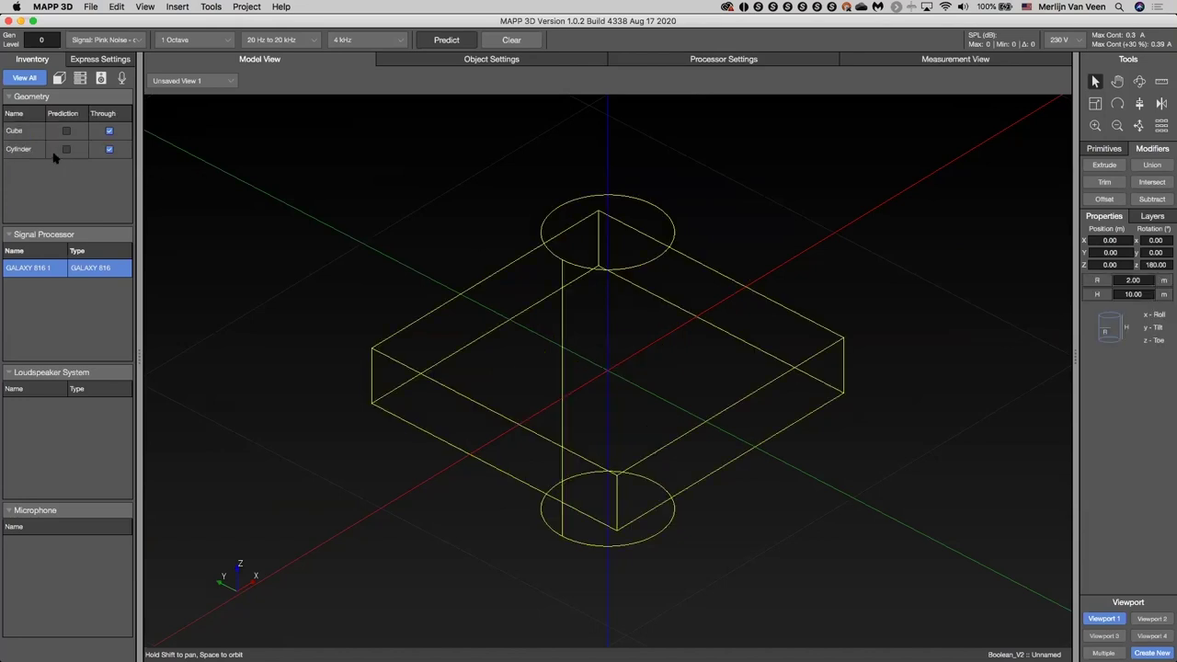
Include both the Cube and the Cylinder in the prediction
{"action": "left_click", "coordinate": [62, 136]}
{"action": "left_click", "coordinate": [66, 149]}
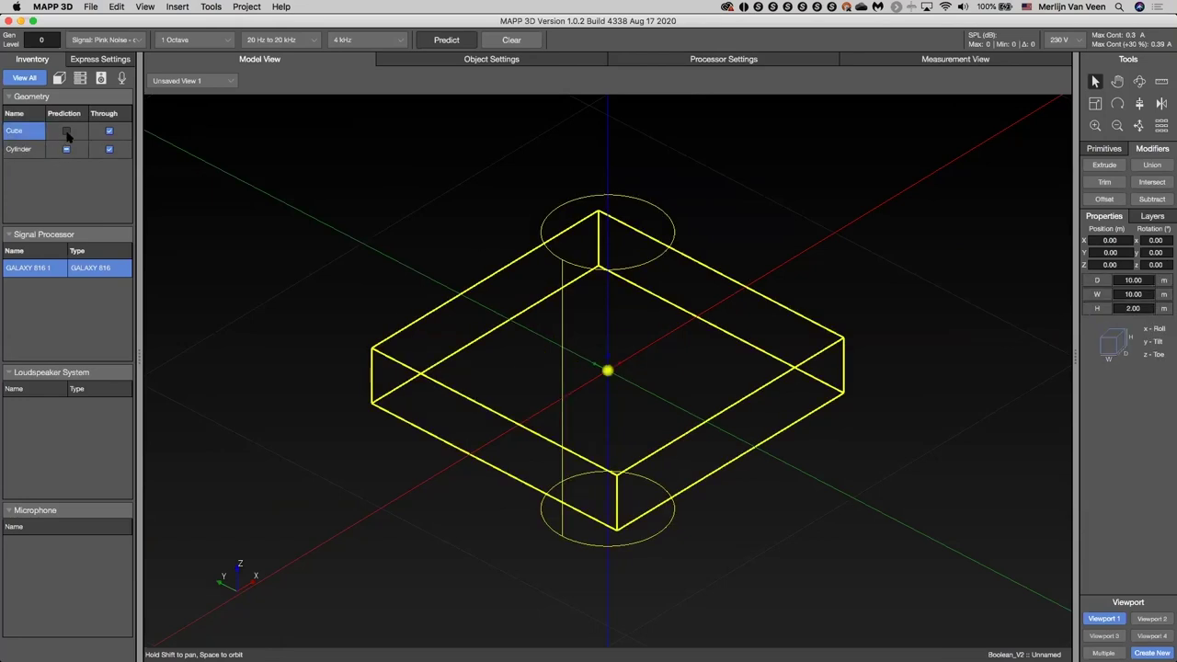
{"action": "left_click", "coordinate": [66, 132]}
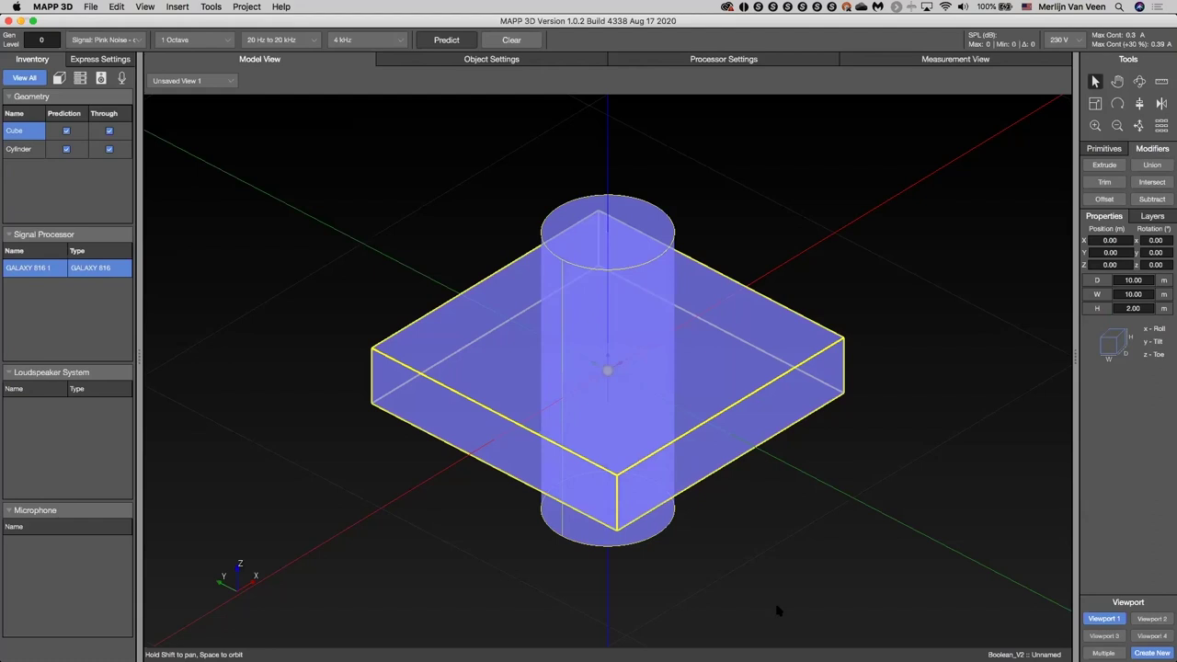
Select both shapes and subtract the cylinder from the box
{"action": "left_click", "coordinate": [776, 545]}
{"action": "left_click_drag", "start_coordinate": [776, 545], "coordinate": [686, 476]}
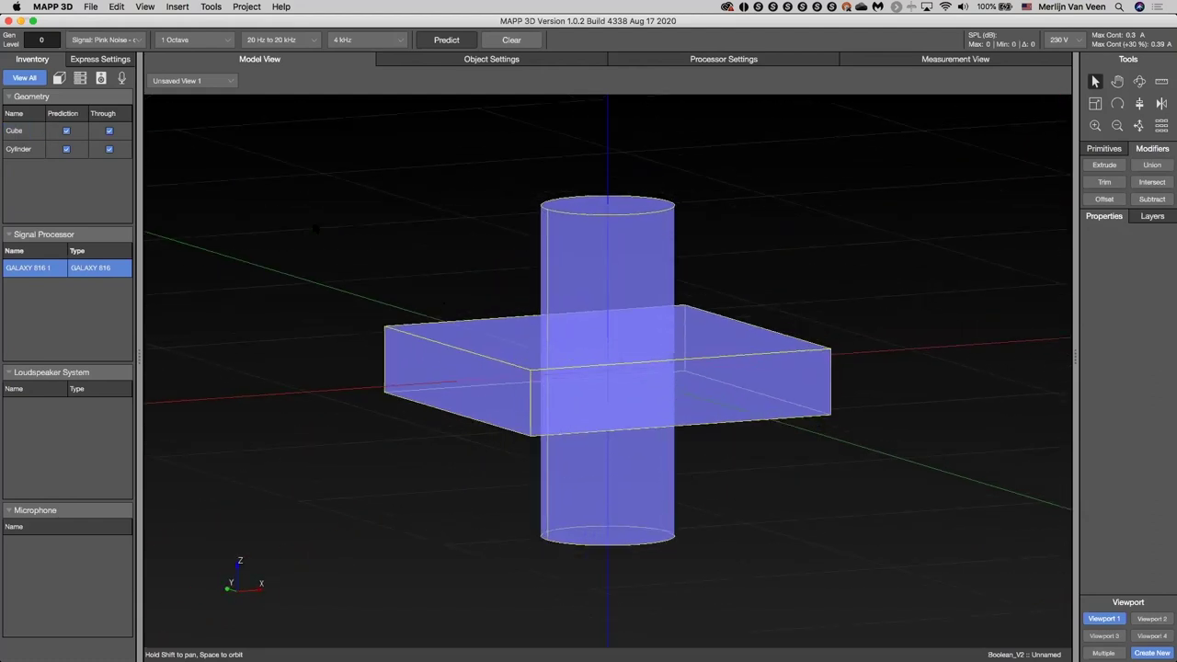
{"action": "left_click_drag", "start_coordinate": [331, 144], "coordinate": [881, 592]}
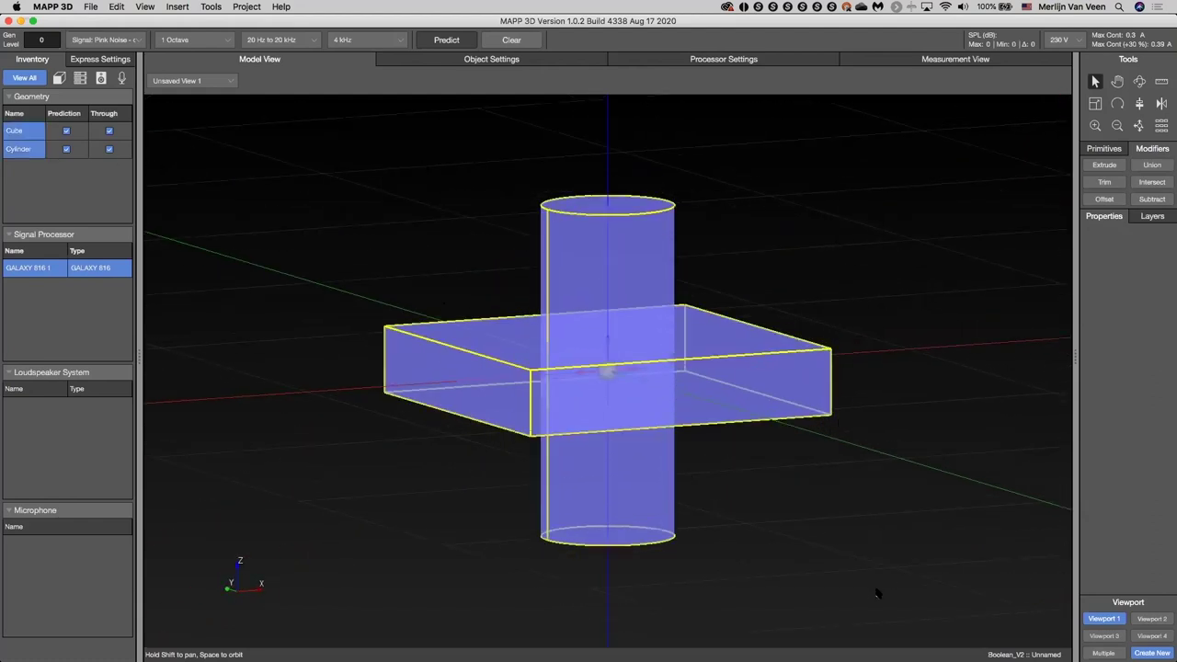
{"action": "left_click", "coordinate": [1152, 198]}
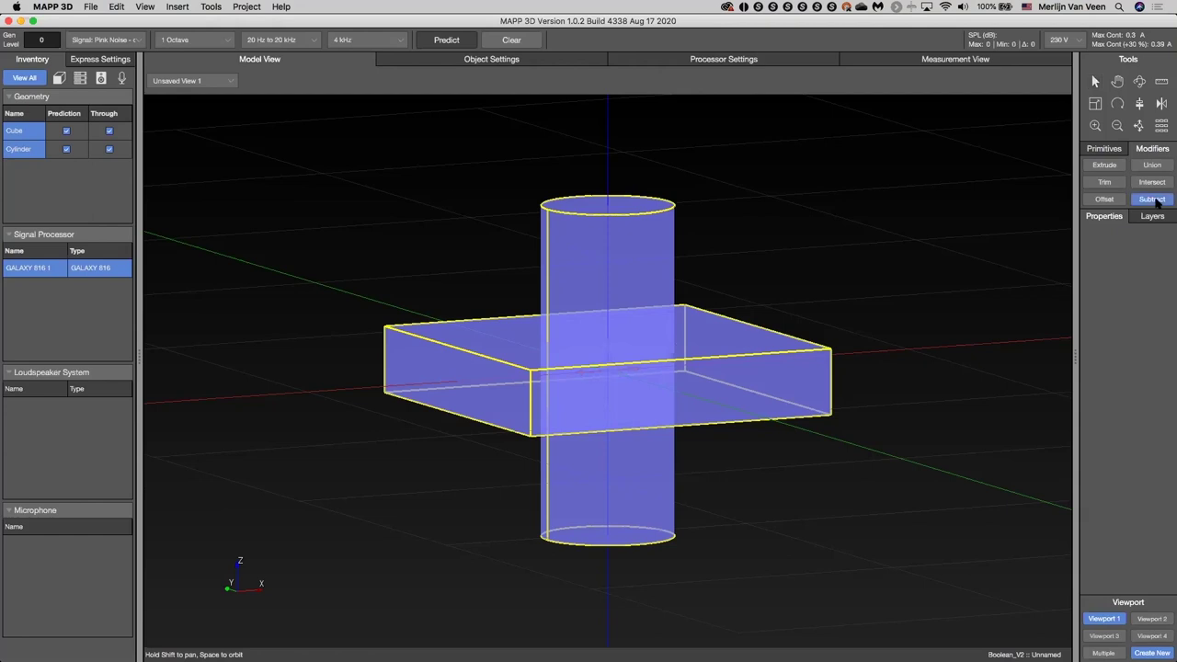
{"action": "left_click", "coordinate": [653, 216]}
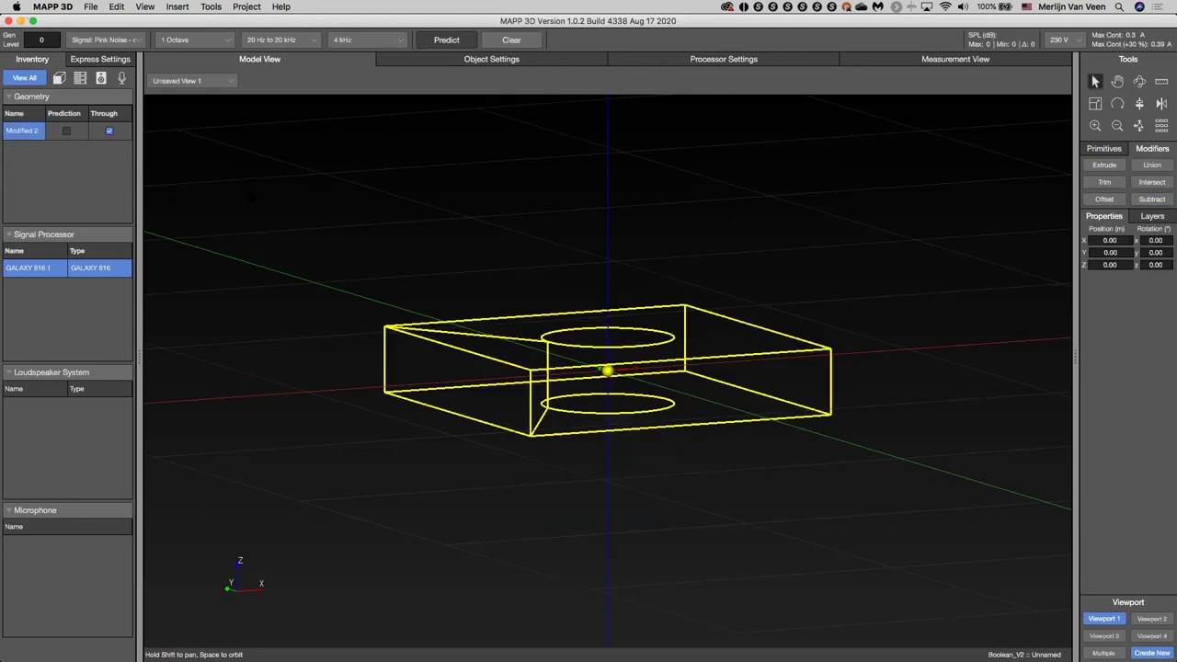
Show Modified 2 as a solid, view it from above, then undo the subtraction
{"action": "left_click", "coordinate": [66, 130]}
{"action": "left_click", "coordinate": [292, 213]}
{"action": "left_click_drag", "start_coordinate": [291, 212], "coordinate": [340, 366]}
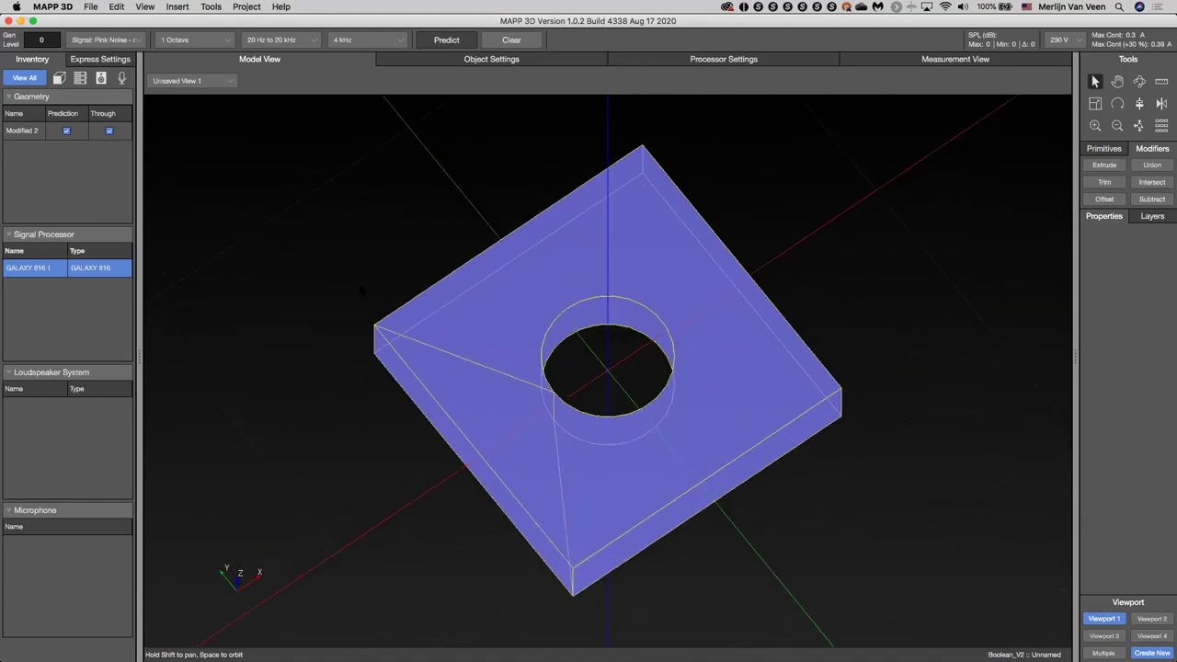
{"action": "key", "text": "super+z"}
{"action": "key", "text": "super+z"}
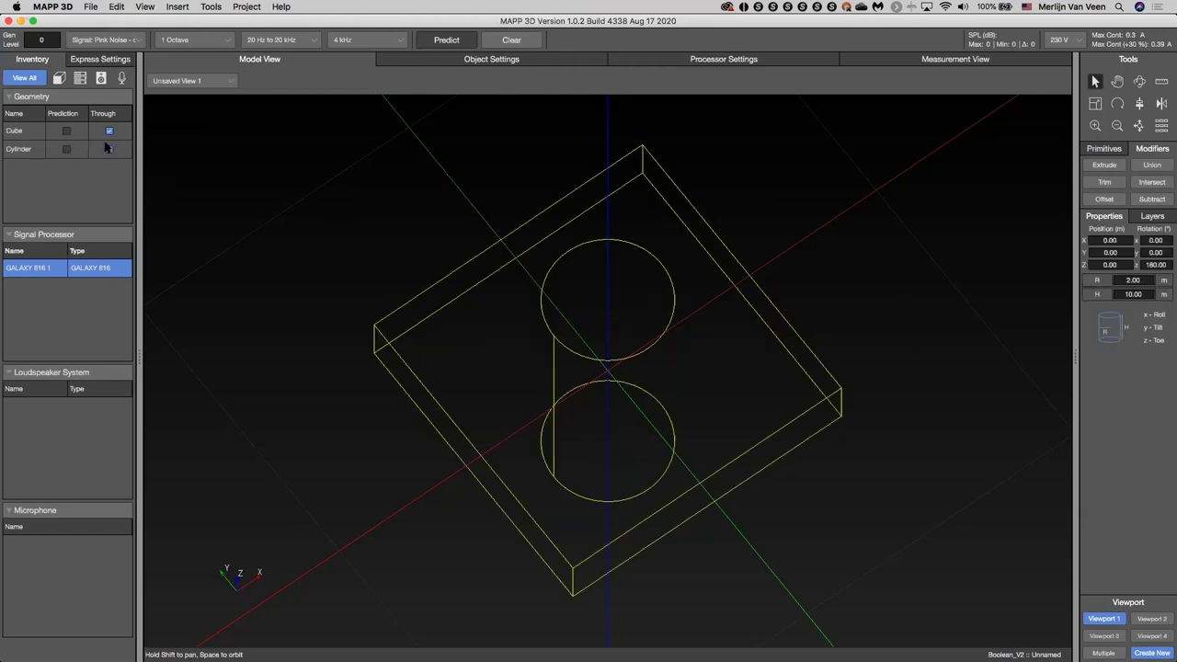
{"action": "left_click", "coordinate": [66, 130]}
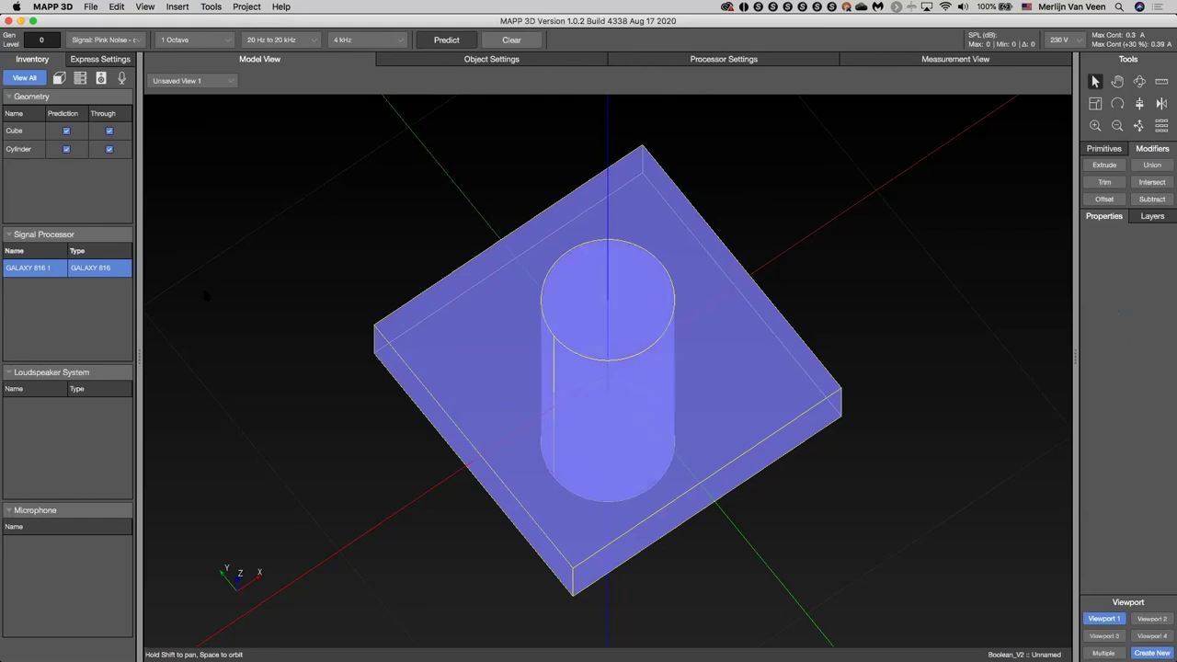
{"action": "left_click_drag", "start_coordinate": [267, 394], "coordinate": [269, 250]}
{"action": "left_click_drag", "start_coordinate": [267, 105], "coordinate": [916, 611]}
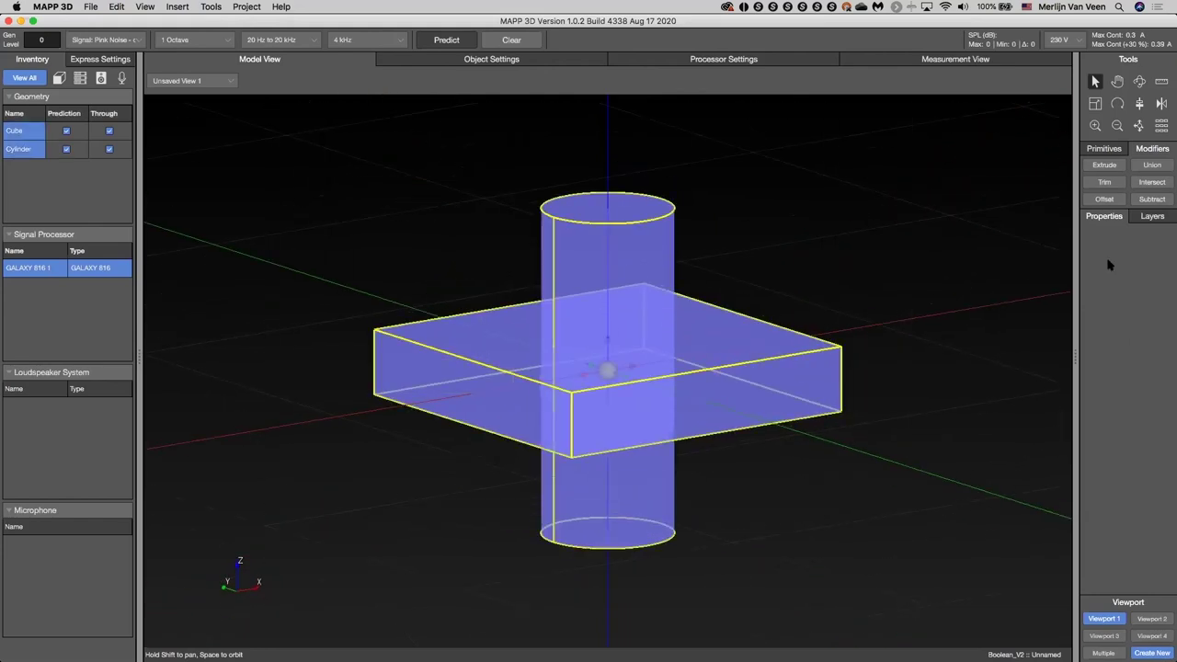
{"action": "left_click", "coordinate": [1143, 201]}
{"action": "left_click", "coordinate": [792, 359]}
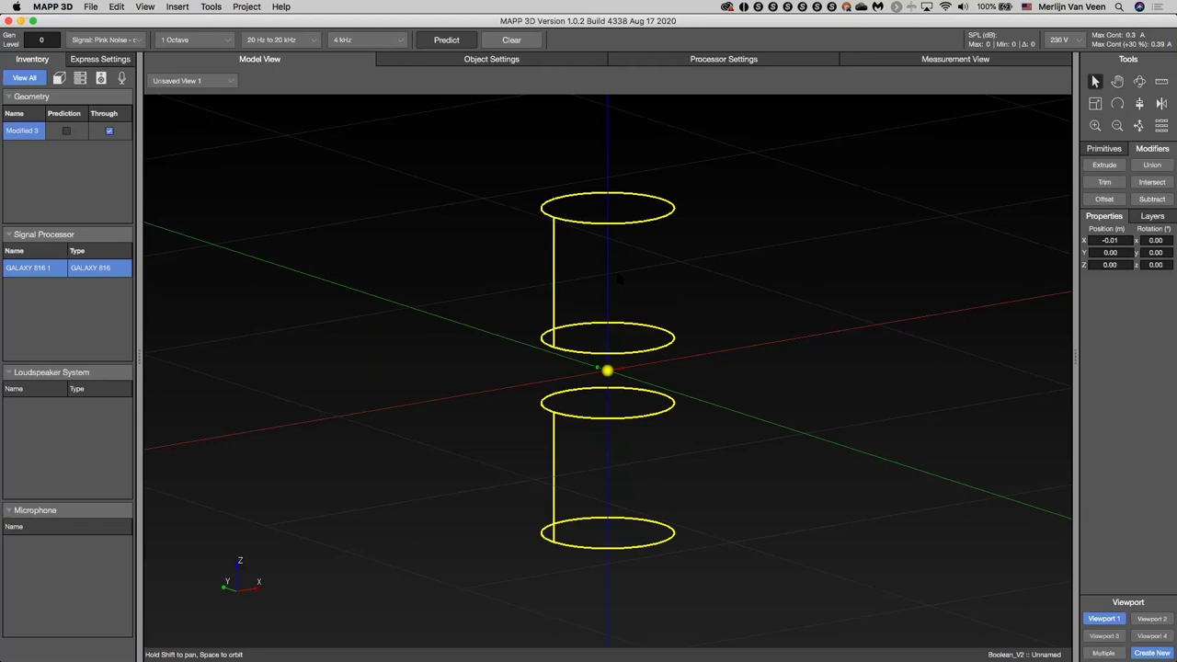
{"action": "left_click", "coordinate": [65, 132]}
{"action": "mouse_move", "coordinate": [433, 408]}
{"action": "left_mouse_down"}
{"action": "mouse_move", "coordinate": [376, 347]}
{"action": "mouse_move", "coordinate": [248, 367]}
{"action": "mouse_move", "coordinate": [226, 438]}
{"action": "mouse_move", "coordinate": [552, 432]}
{"action": "mouse_move", "coordinate": [779, 411]}
{"action": "mouse_move", "coordinate": [862, 433]}
{"action": "mouse_move", "coordinate": [598, 466]}
{"action": "mouse_move", "coordinate": [450, 446]}
{"action": "mouse_move", "coordinate": [413, 395]}
{"action": "left_mouse_up"}
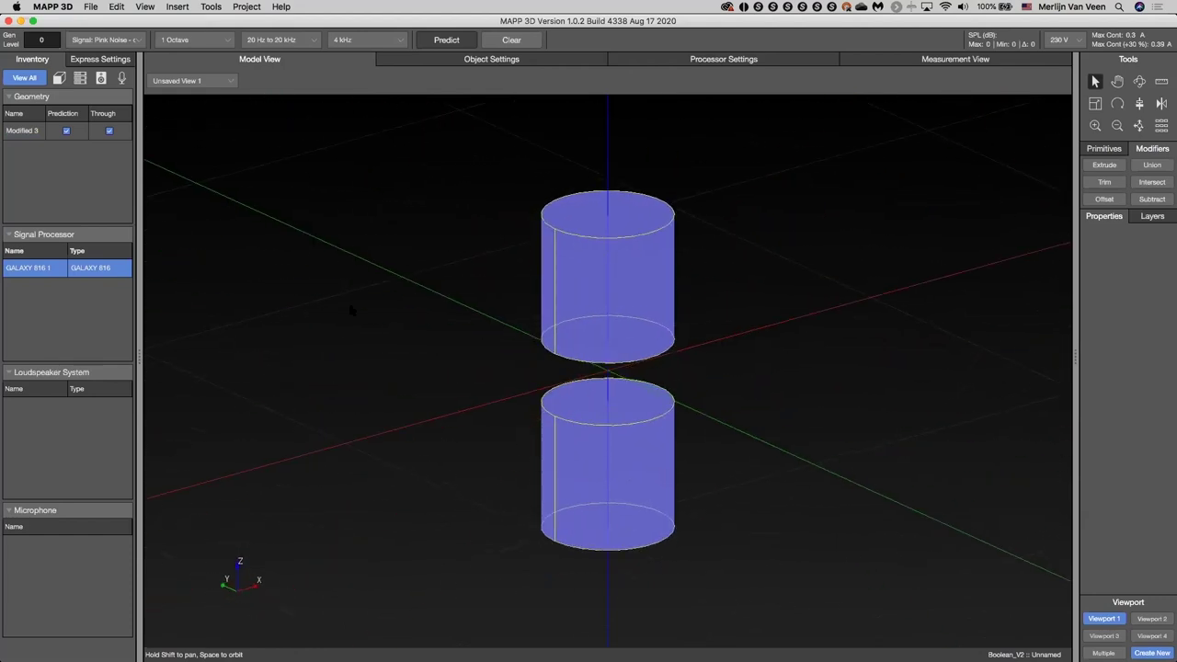
{"action": "left_click", "coordinate": [22, 130]}
{"action": "key", "text": "super+z"}
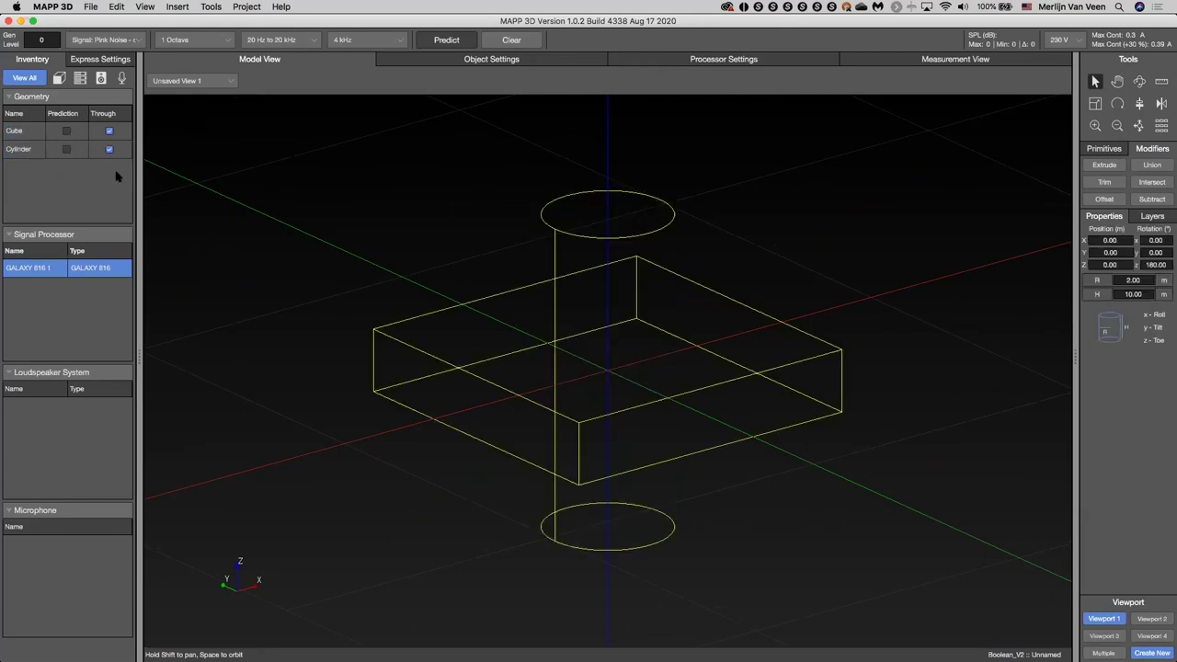
Show the cube and cylinder as solids, select both, and intersect them into a short disc
{"action": "left_click", "coordinate": [66, 134]}
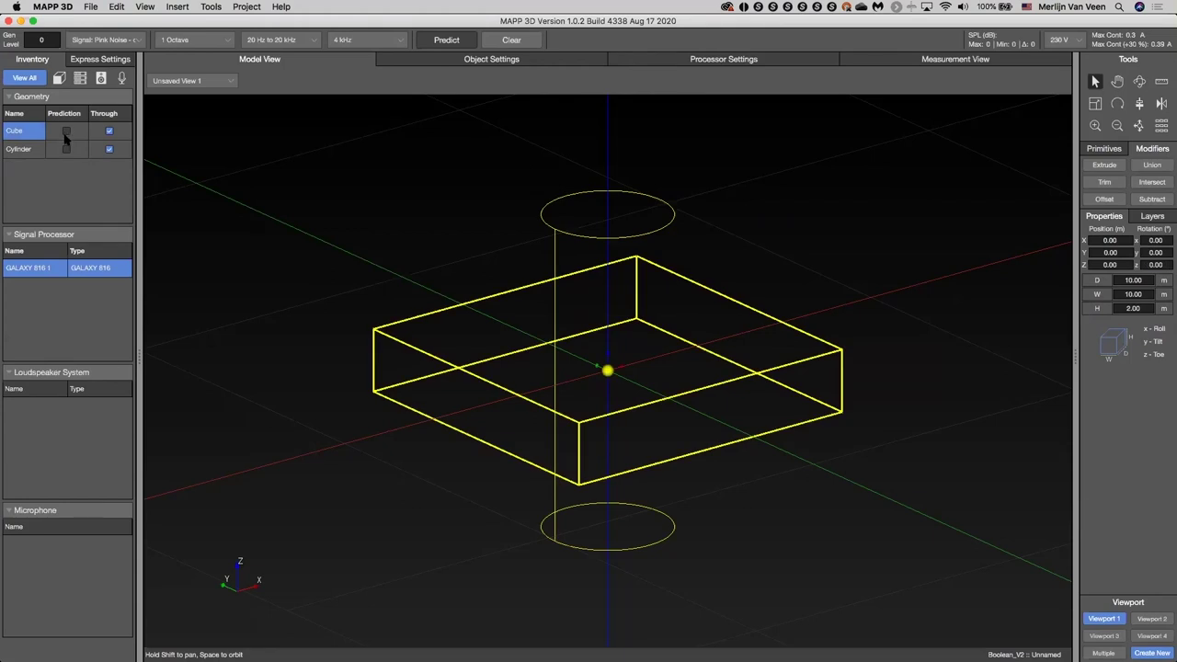
{"action": "left_click", "coordinate": [66, 132]}
{"action": "left_click", "coordinate": [66, 149]}
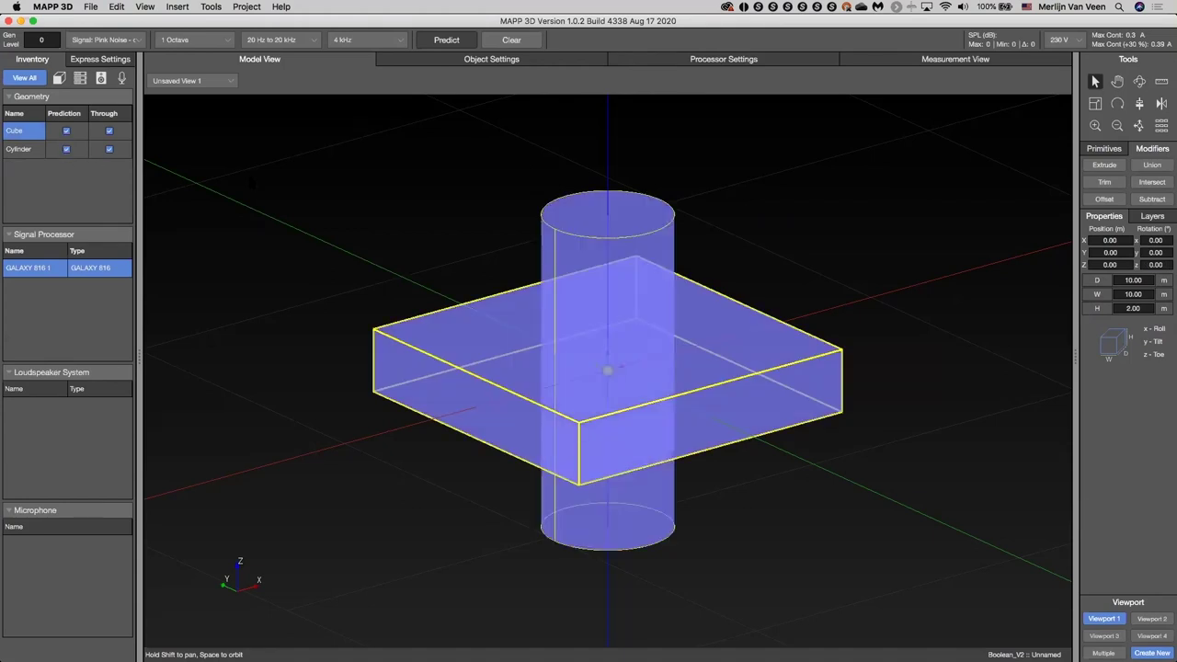
{"action": "left_click_drag", "start_coordinate": [346, 150], "coordinate": [902, 597]}
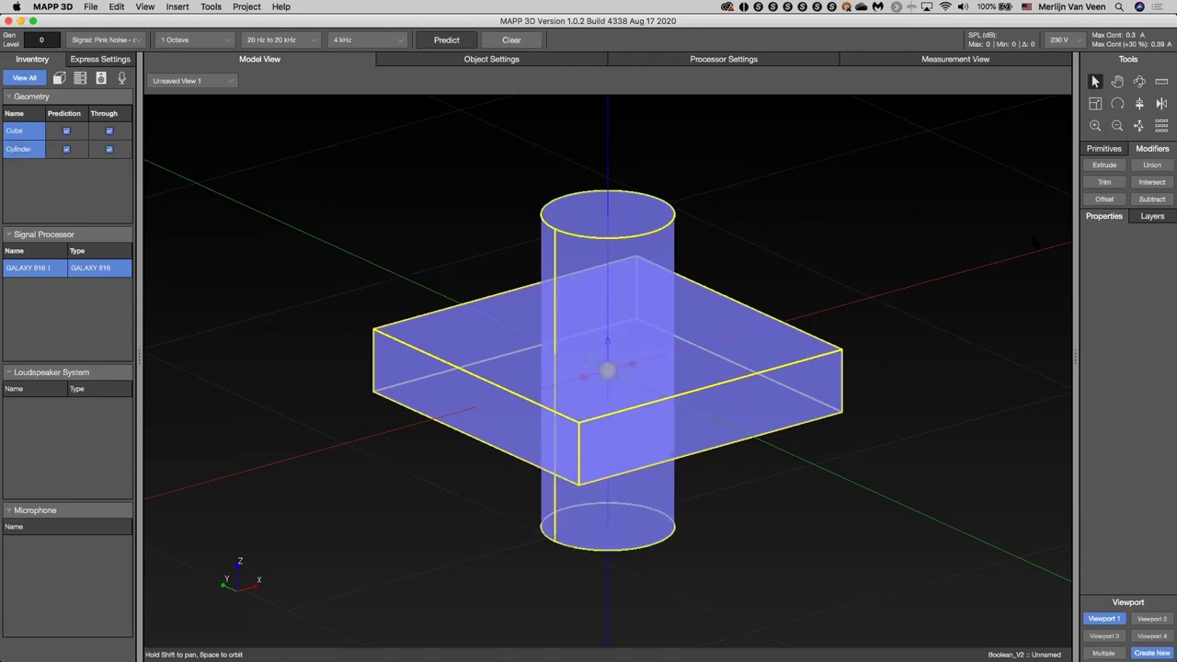
{"action": "left_click", "coordinate": [1151, 182]}
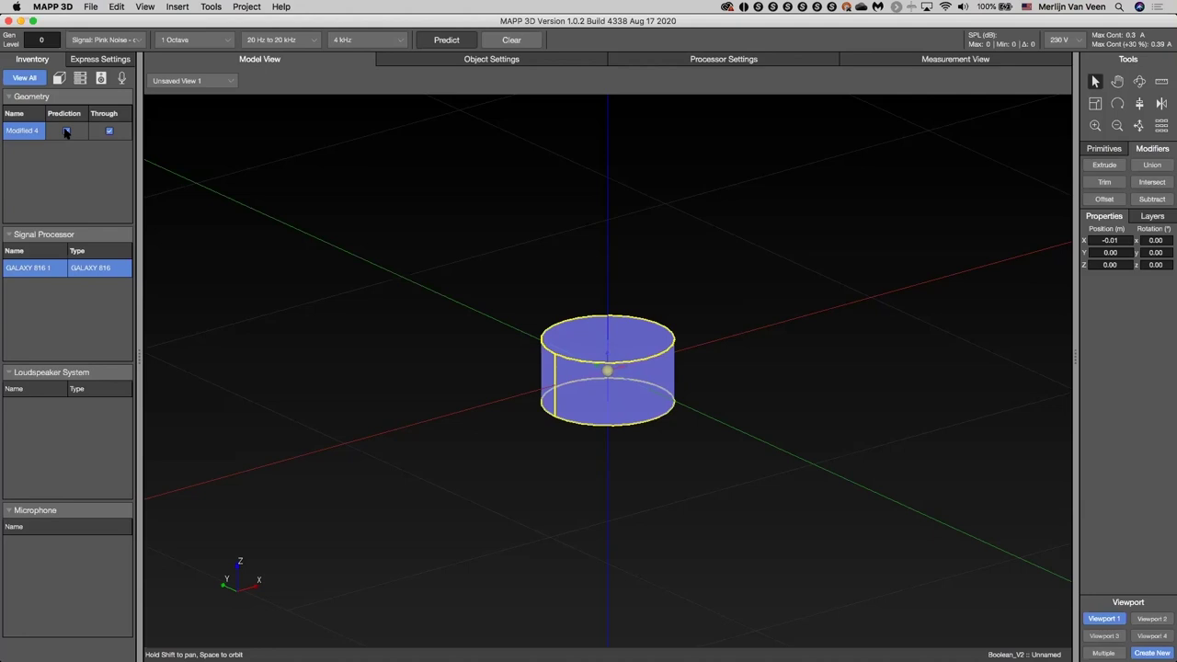
Delete the short intersected cylinder piece, Modified 4
{"action": "left_click", "coordinate": [66, 131]}
{"action": "left_click_drag", "start_coordinate": [398, 226], "coordinate": [937, 486]}
{"action": "key", "text": "Delete"}
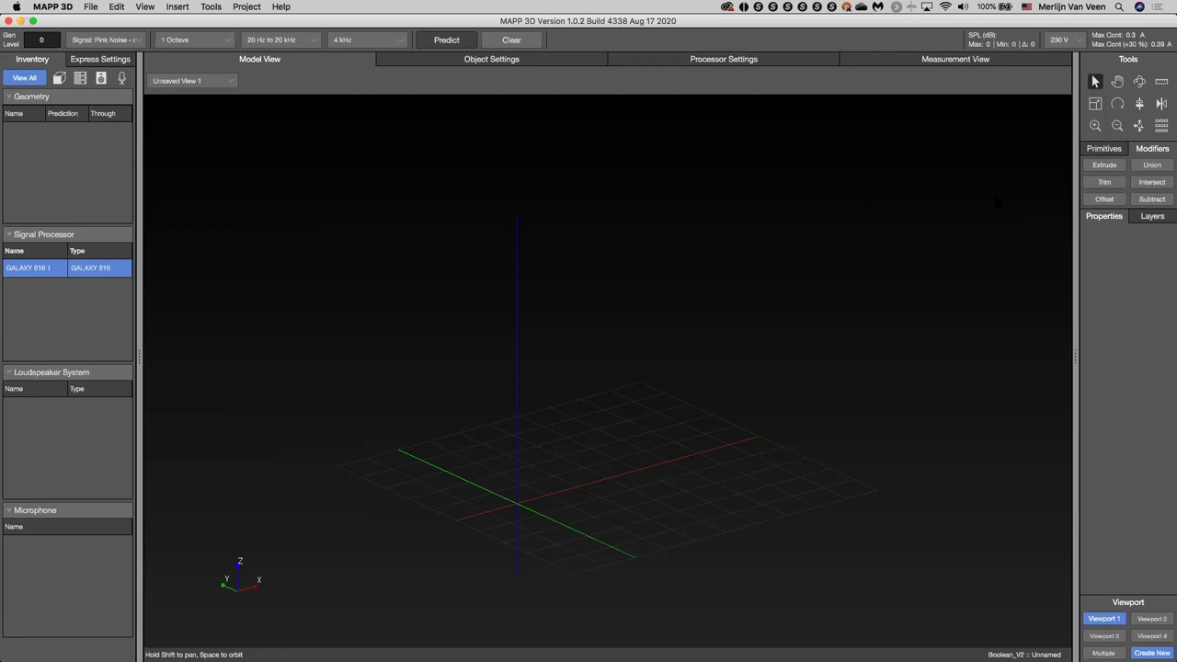
Place a 10 by 5 m Rectangle primitive on the grid
{"action": "left_click", "coordinate": [1103, 148]}
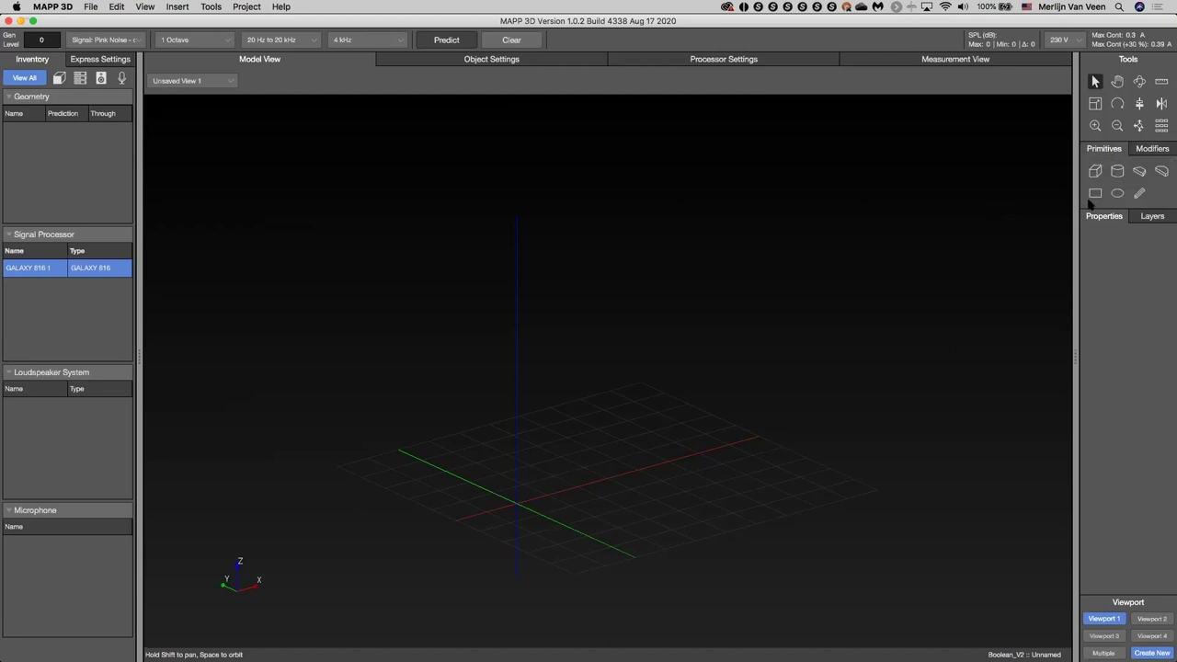
{"action": "left_click", "coordinate": [1095, 193]}
{"action": "left_click", "coordinate": [534, 494]}
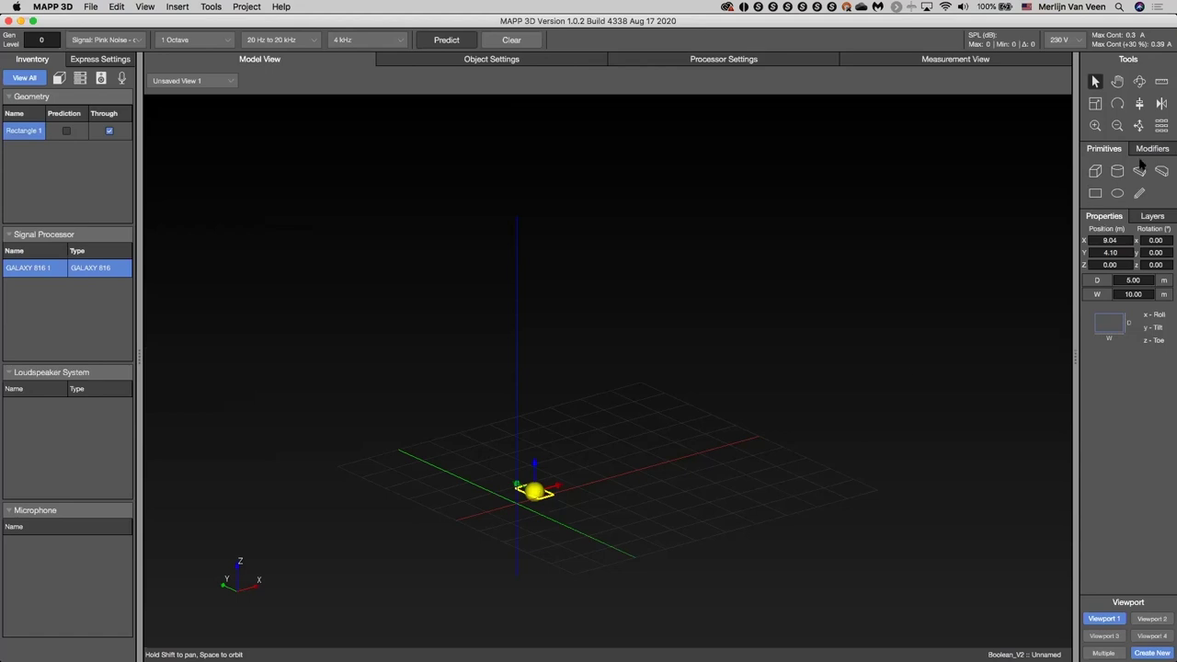
Zoom to fit and set Rectangle 1's Position X and Y to 0
{"action": "left_click", "coordinate": [1138, 127]}
{"action": "scroll", "coordinate": [855, 319], "scroll_direction": "down", "scroll_amount": 5}
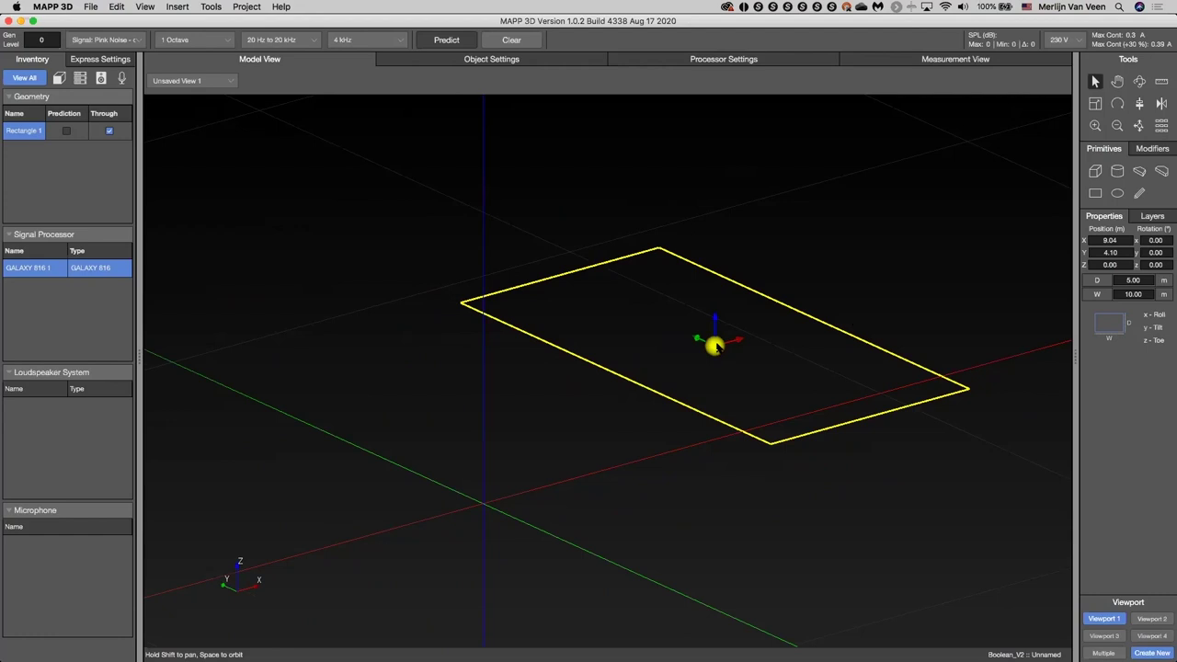
{"action": "type", "text": "0"}
{"action": "key", "text": "Tab"}
{"action": "type", "text": "0"}
{"action": "key", "text": "Tab"}
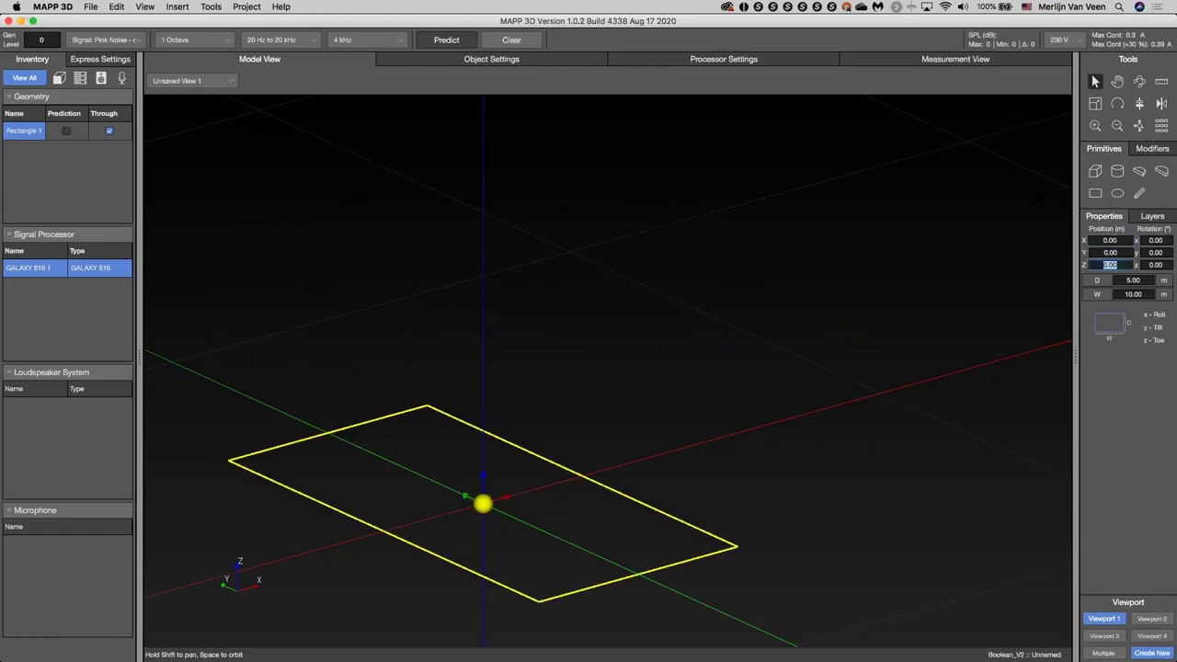
{"action": "left_click", "coordinate": [1163, 240]}
{"action": "left_click", "coordinate": [1139, 125]}
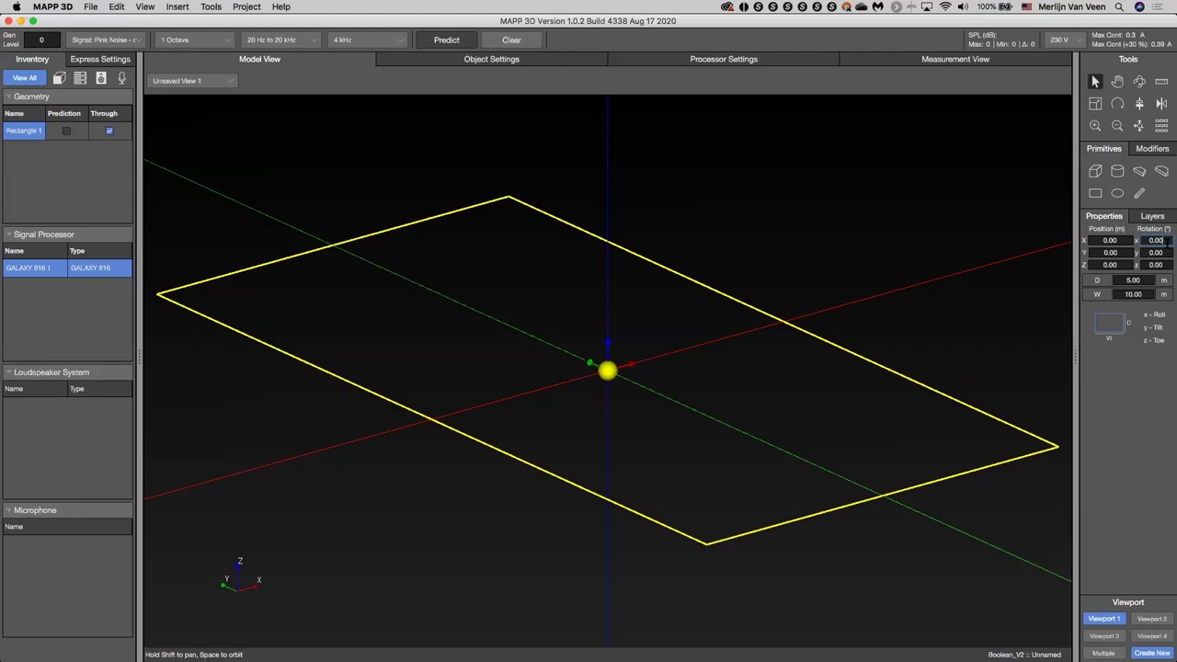
{"action": "key", "text": "Up"}
{"action": "key", "text": "Up"}
{"action": "key", "text": "Up"}
{"action": "key", "text": "Up"}
{"action": "key", "text": "Up"}
{"action": "key", "text": "Up"}
{"action": "key", "text": "Up"}
{"action": "key", "text": "Up"}
{"action": "key", "text": "Up"}
{"action": "key", "text": "Up"}
{"action": "key", "text": "Up"}
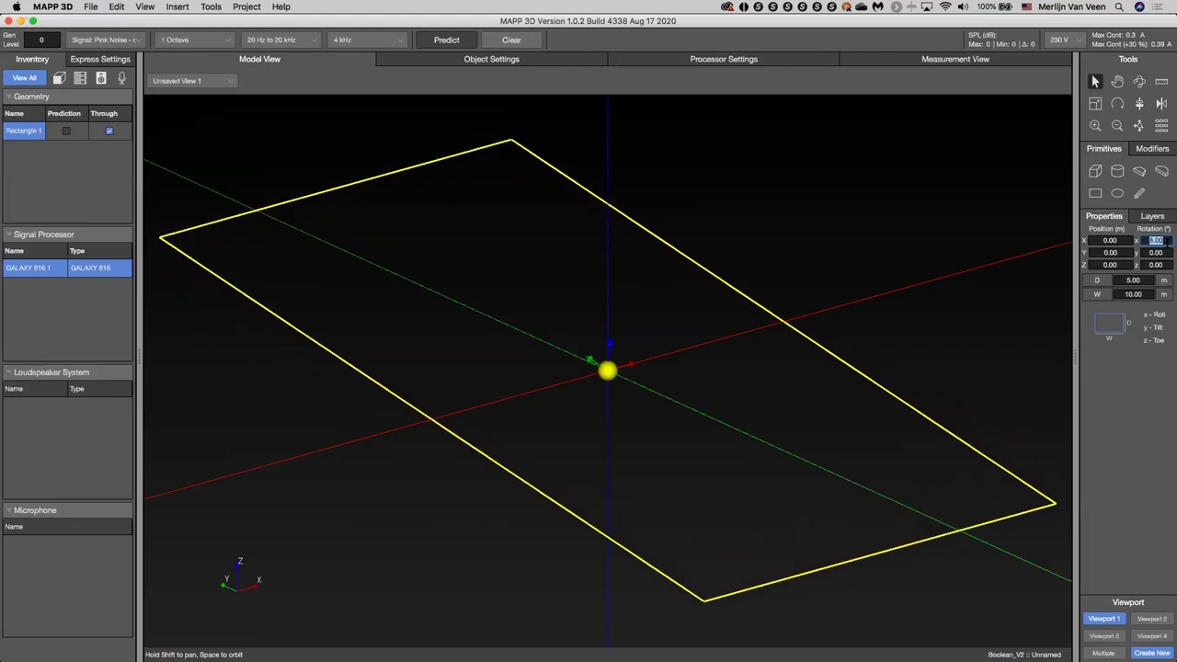
{"action": "key", "text": "Down"}
{"action": "key", "text": "Down"}
{"action": "key", "text": "Down"}
{"action": "key", "text": "Down"}
{"action": "key", "text": "Down"}
{"action": "key", "text": "Down"}
{"action": "key", "text": "Down"}
{"action": "key", "text": "Down"}
{"action": "key", "text": "Down"}
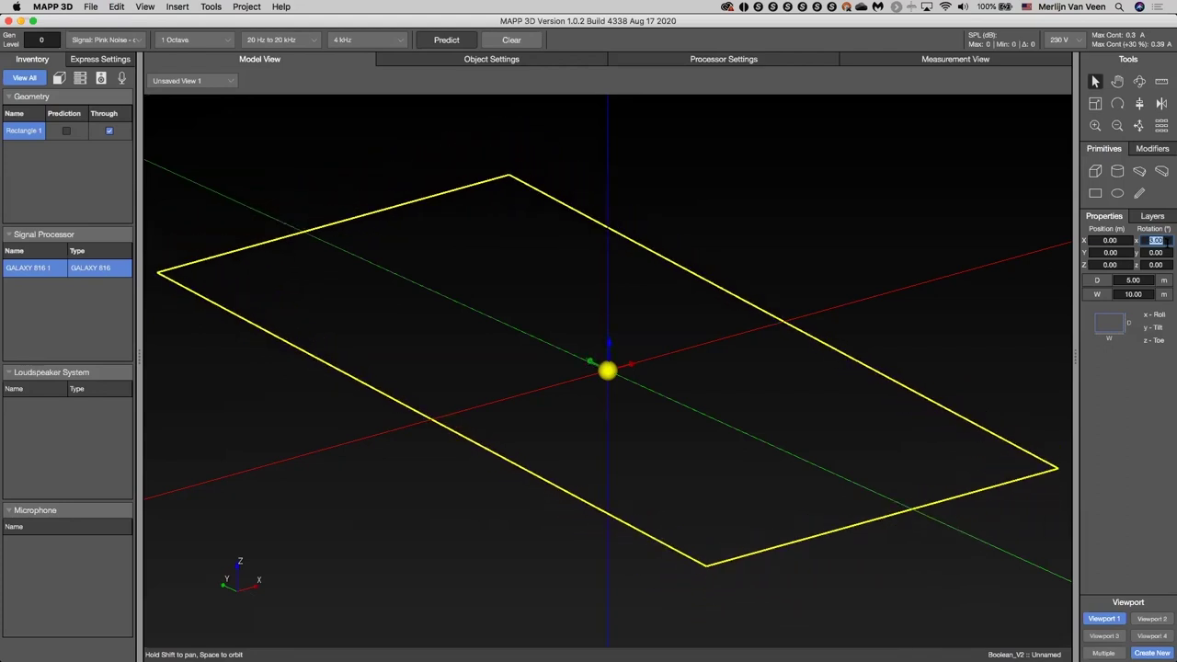
{"action": "key", "text": "Down"}
{"action": "key", "text": "Down"}
{"action": "key", "text": "Down"}
{"action": "key", "text": "Down"}
{"action": "key", "text": "Down"}
{"action": "key", "text": "Down"}
{"action": "key", "text": "Down"}
{"action": "key", "text": "Down"}
{"action": "key", "text": "Down"}
{"action": "key", "text": "Down"}
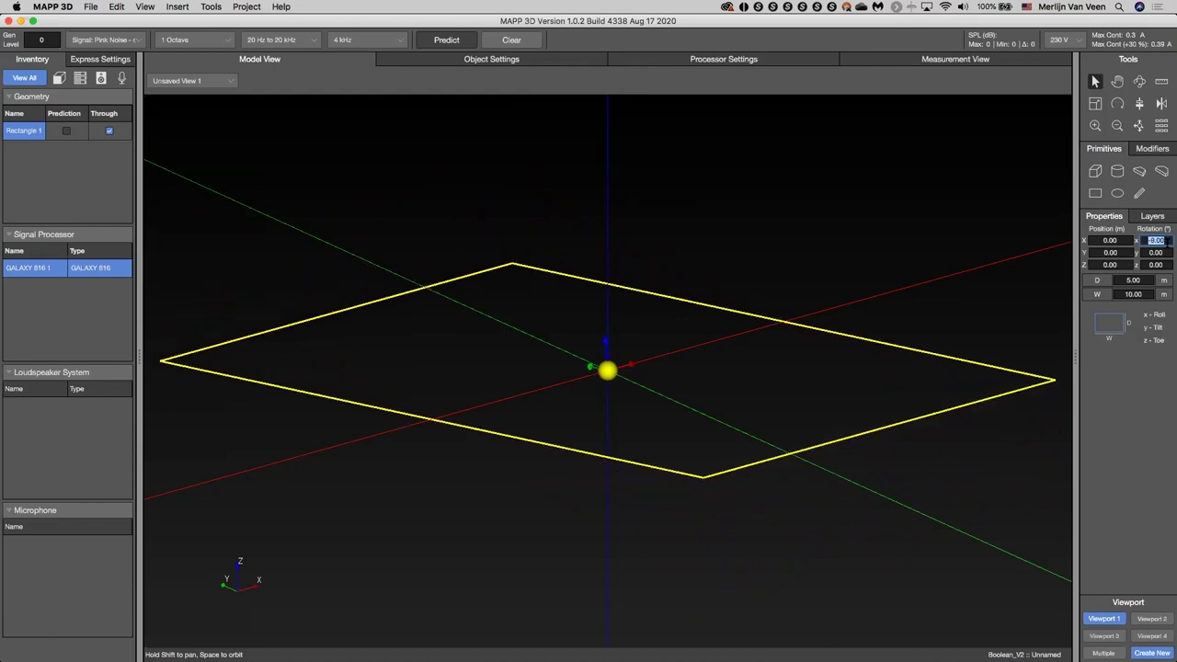
{"action": "key", "text": "Up"}
{"action": "key", "text": "Up"}
{"action": "key", "text": "Up"}
{"action": "key", "text": "Up"}
{"action": "key", "text": "Up"}
{"action": "key", "text": "Up"}
{"action": "key", "text": "Up"}
{"action": "key", "text": "Up"}
{"action": "key", "text": "Up"}
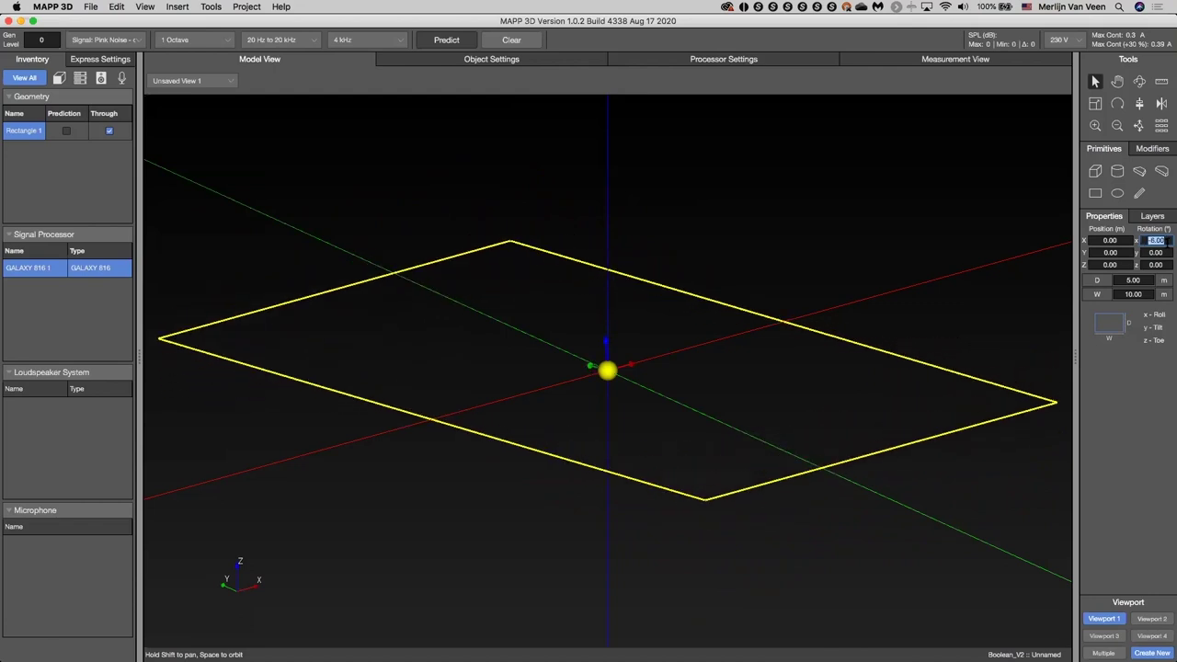
{"action": "key", "text": "Up"}
{"action": "key", "text": "Up"}
{"action": "key", "text": "Up"}
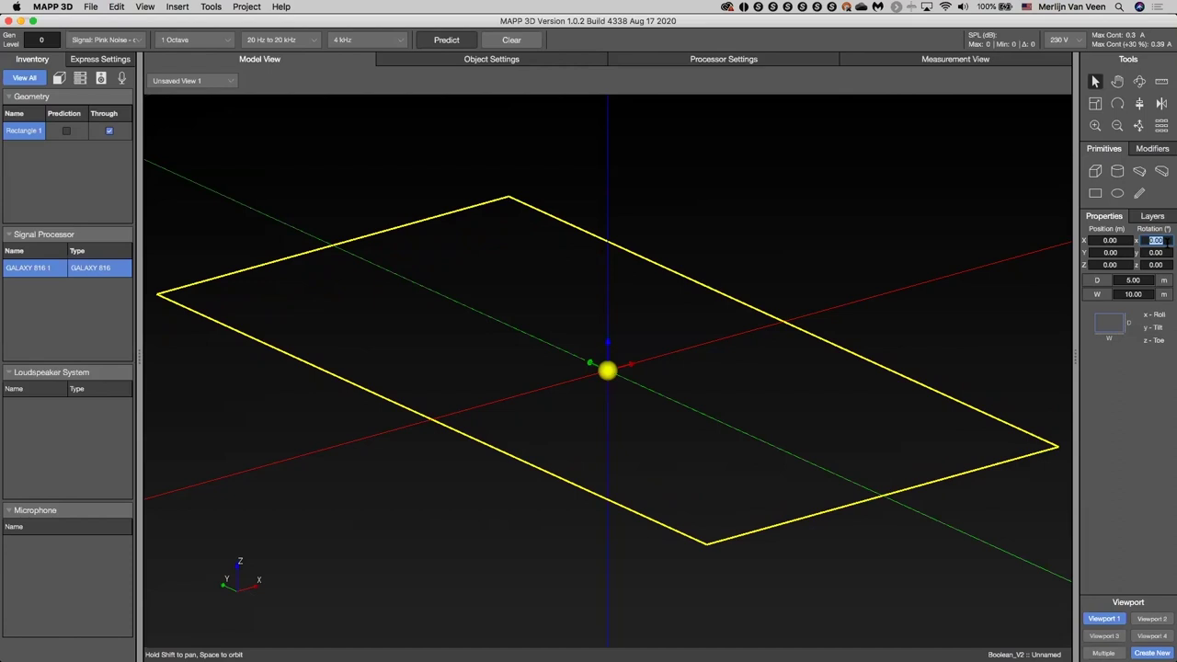
{"action": "left_click", "coordinate": [1157, 252]}
{"action": "key", "text": "Up"}
{"action": "key", "text": "Up"}
{"action": "key", "text": "Up"}
{"action": "key", "text": "Up"}
{"action": "key", "text": "Up"}
{"action": "key", "text": "Up"}
{"action": "key", "text": "Up"}
{"action": "key", "text": "Up"}
{"action": "key", "text": "Up"}
{"action": "key", "text": "Up"}
{"action": "key", "text": "Up"}
{"action": "key", "text": "Up"}
{"action": "key", "text": "Up"}
{"action": "key", "text": "Up"}
{"action": "key", "text": "Up"}
{"action": "key", "text": "Up"}
{"action": "key", "text": "Up"}
{"action": "key", "text": "Up"}
{"action": "key", "text": "Down"}
{"action": "key", "text": "Down"}
{"action": "key", "text": "Down"}
{"action": "key", "text": "Down"}
{"action": "key", "text": "Down"}
{"action": "key", "text": "Down"}
{"action": "key", "text": "Down"}
{"action": "key", "text": "Down"}
{"action": "key", "text": "Down"}
{"action": "key", "text": "Down"}
{"action": "key", "text": "Down"}
{"action": "key", "text": "Down"}
{"action": "left_click", "coordinate": [1166, 265]}
{"action": "key", "text": "Up"}
{"action": "key", "text": "Up"}
{"action": "key", "text": "Up"}
{"action": "key", "text": "Up"}
{"action": "key", "text": "Up"}
{"action": "key", "text": "Up"}
{"action": "key", "text": "Up"}
{"action": "key", "text": "Up"}
{"action": "key", "text": "Up"}
{"action": "key", "text": "Up"}
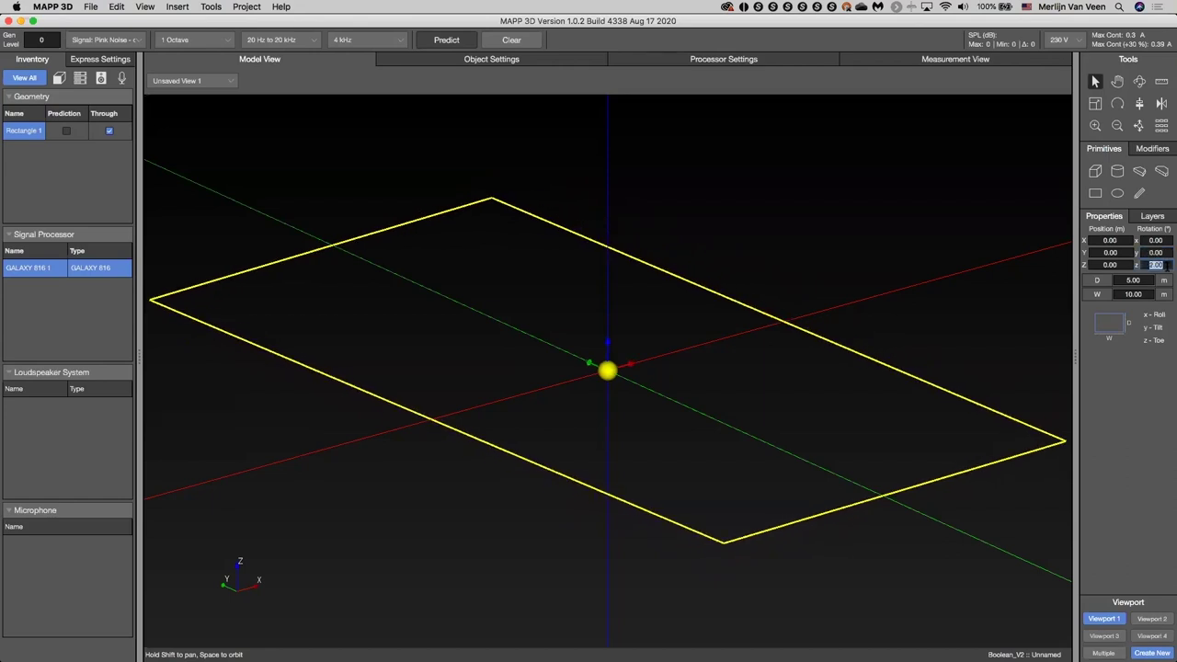
{"action": "key", "text": "Up"}
{"action": "key", "text": "Up"}
{"action": "key", "text": "Up"}
{"action": "key", "text": "Up"}
{"action": "key", "text": "Up"}
{"action": "key", "text": "Up"}
{"action": "key", "text": "Up"}
{"action": "key", "text": "Up"}
{"action": "key", "text": "Up"}
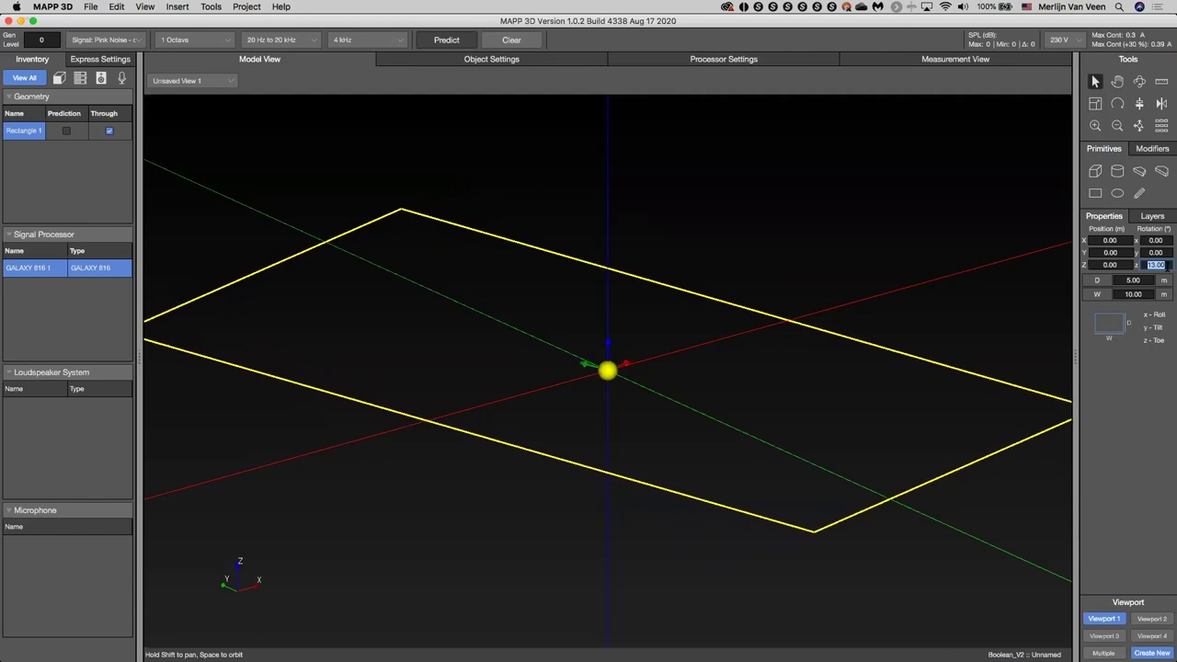
{"action": "key", "text": "Down"}
{"action": "key", "text": "Down"}
{"action": "key", "text": "Down"}
{"action": "key", "text": "Down"}
{"action": "key", "text": "Down"}
{"action": "key", "text": "Down"}
{"action": "key", "text": "Down"}
{"action": "key", "text": "Down"}
{"action": "key", "text": "Down"}
{"action": "key", "text": "Down"}
{"action": "key", "text": "Down"}
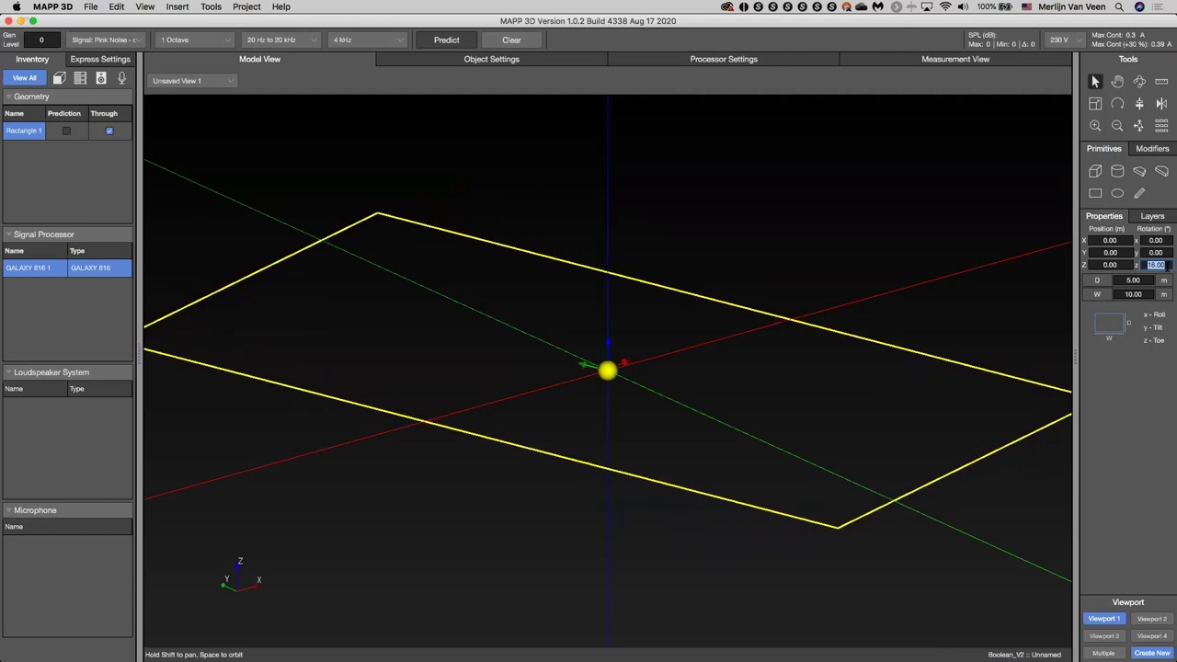
{"action": "key", "text": "Down"}
{"action": "key", "text": "Down"}
{"action": "key", "text": "Down"}
{"action": "key", "text": "Down"}
{"action": "key", "text": "Down"}
{"action": "key", "text": "Down"}
{"action": "key", "text": "Down"}
{"action": "key", "text": "Down"}
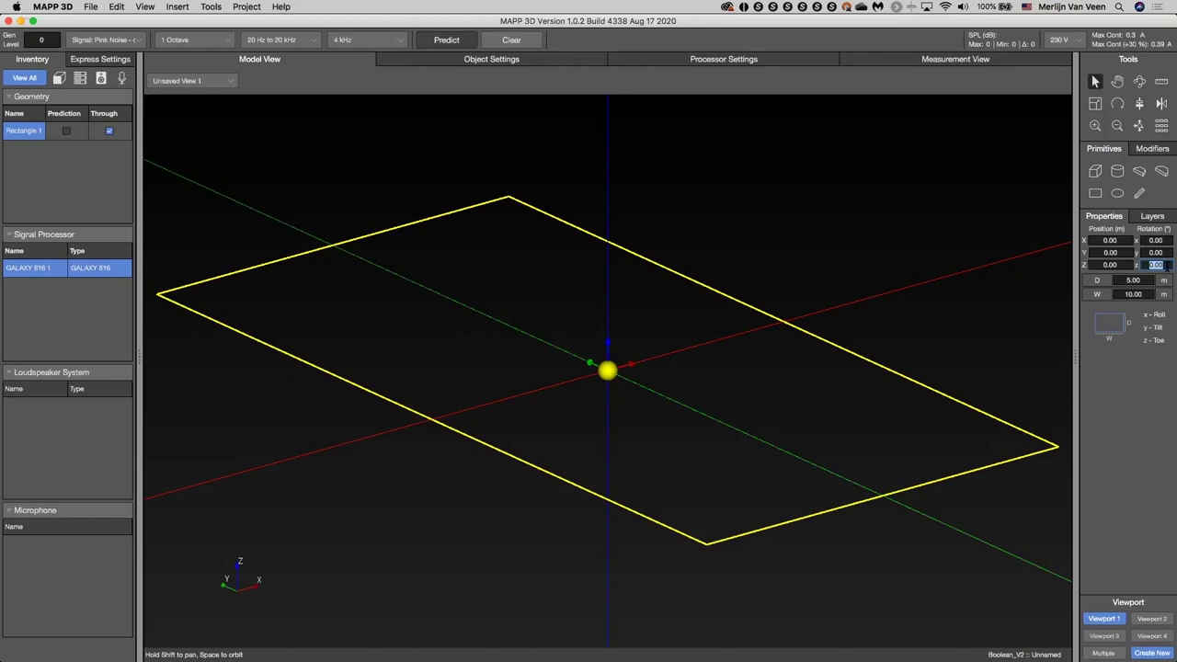
Select the rectangle and switch to Select Vertex mode
{"action": "left_click", "coordinate": [797, 265]}
{"action": "scroll", "coordinate": [797, 276], "scroll_direction": "up", "scroll_amount": 5}
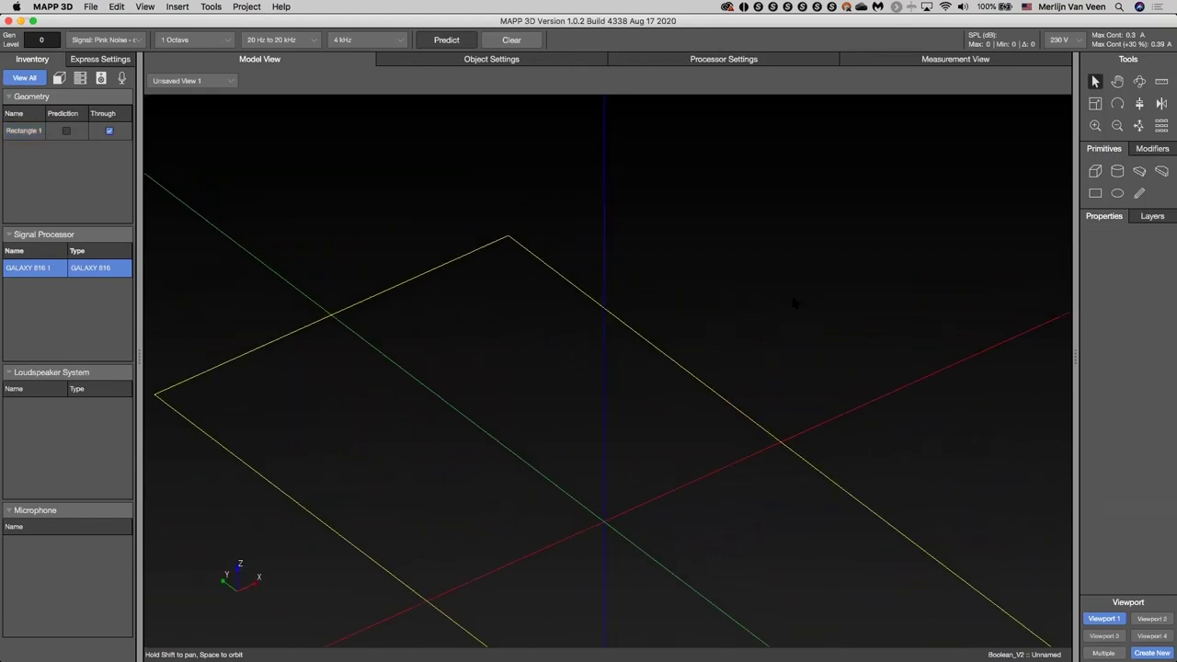
{"action": "left_click", "coordinate": [625, 361]}
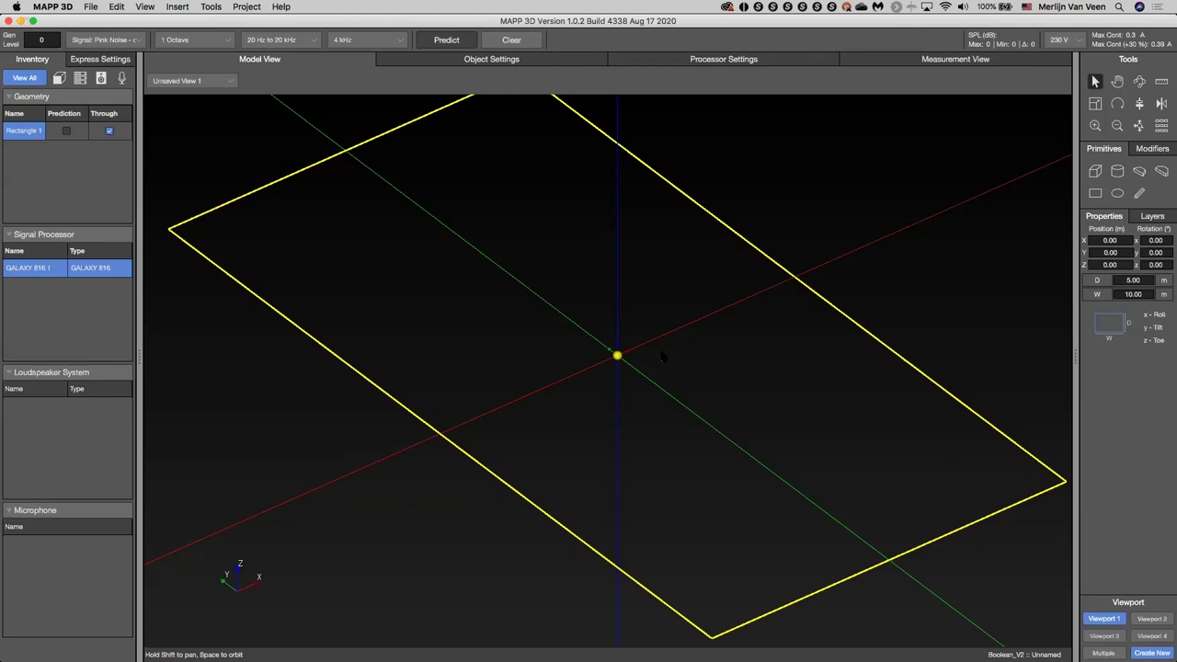
{"action": "right_click", "coordinate": [661, 355]}
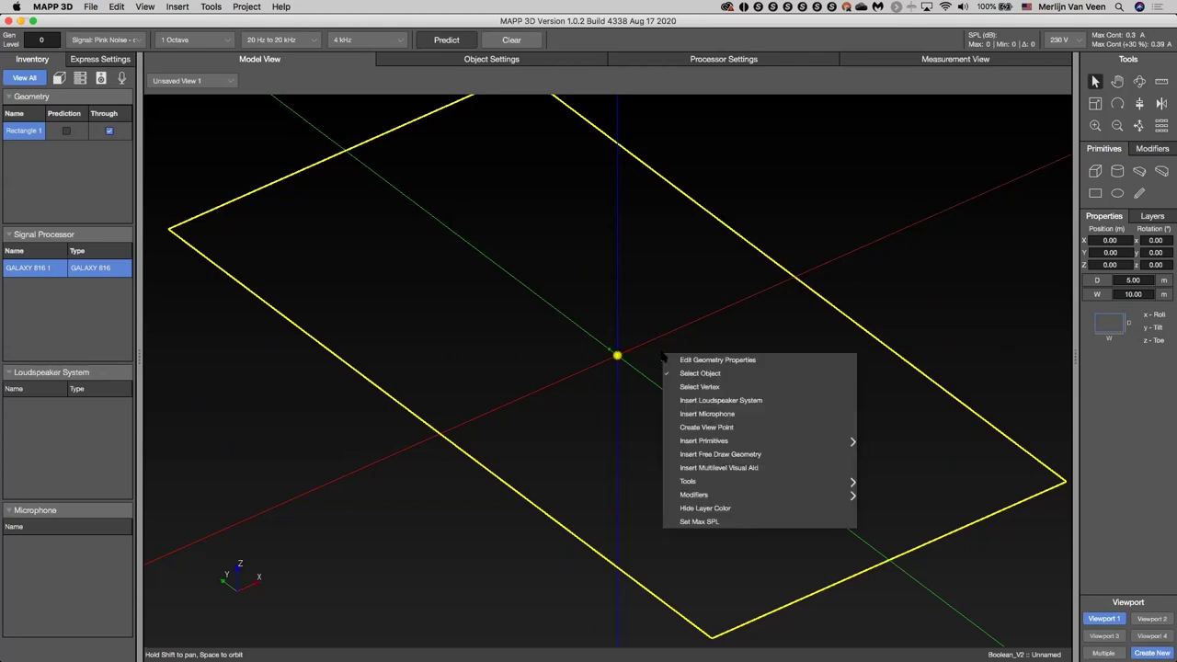
{"action": "left_click", "coordinate": [738, 384]}
Pick the rectangle's corner vertices and the edge points where it crosses the axes
{"action": "left_click", "coordinate": [711, 637]}
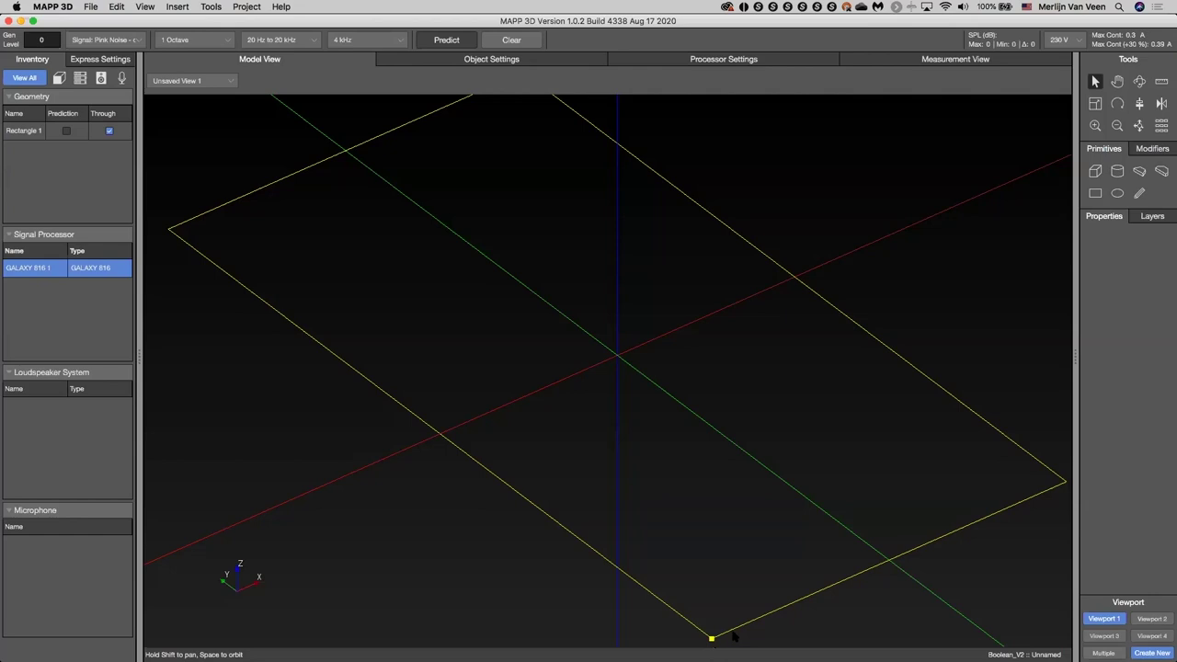
{"action": "left_click", "coordinate": [1065, 480]}
{"action": "left_click", "coordinate": [169, 229]}
{"action": "left_click", "coordinate": [794, 276]}
{"action": "left_click", "coordinate": [889, 560]}
{"action": "left_click", "coordinate": [712, 637]}
{"action": "left_click", "coordinate": [439, 433]}
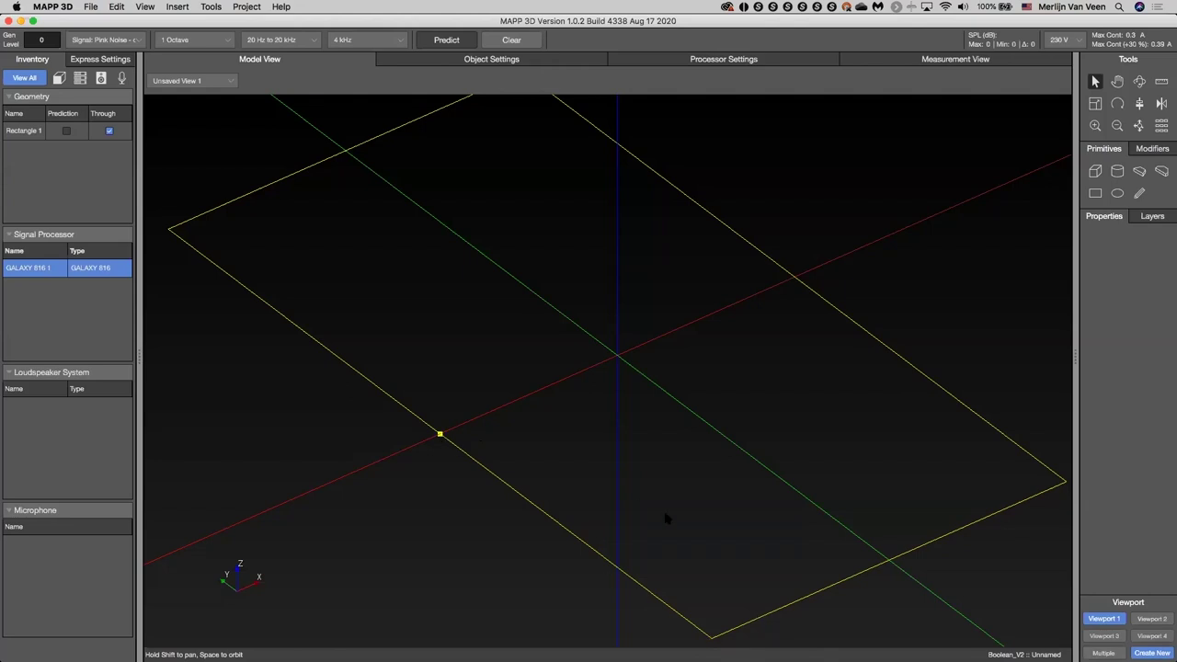
{"action": "left_click", "coordinate": [713, 638]}
Return to Select Object mode and select Rectangle 1 in the Geometry list
{"action": "right_click", "coordinate": [806, 625]}
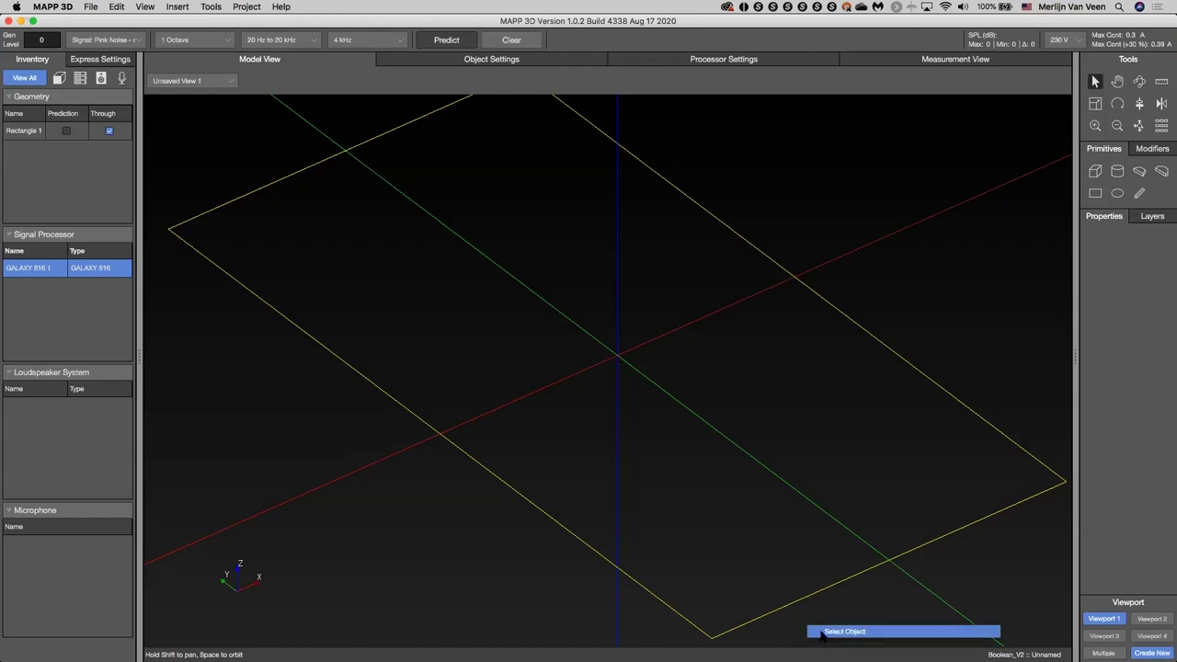
{"action": "left_click", "coordinate": [841, 631]}
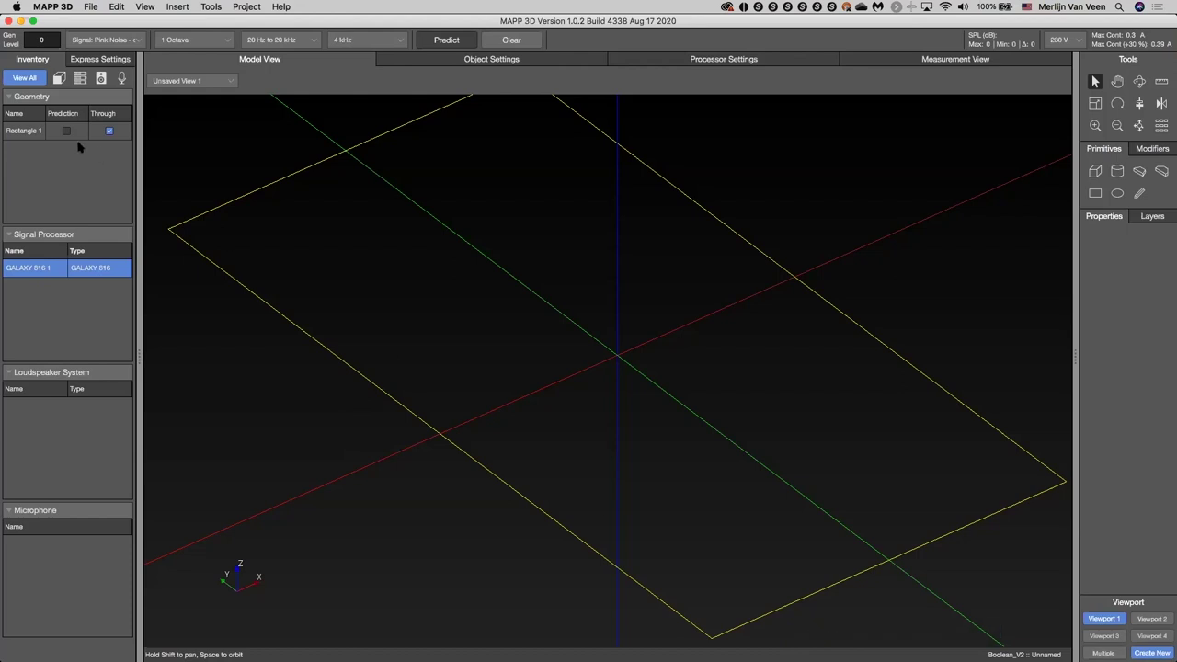
{"action": "left_click", "coordinate": [32, 132]}
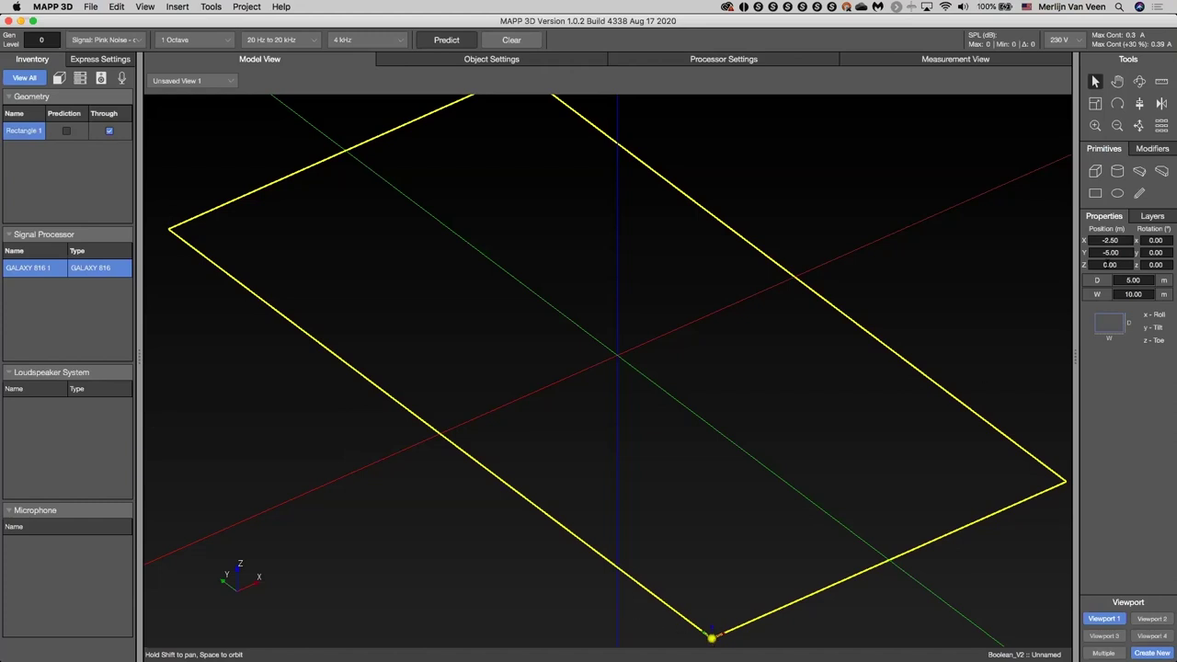
{"action": "left_click", "coordinate": [1140, 126]}
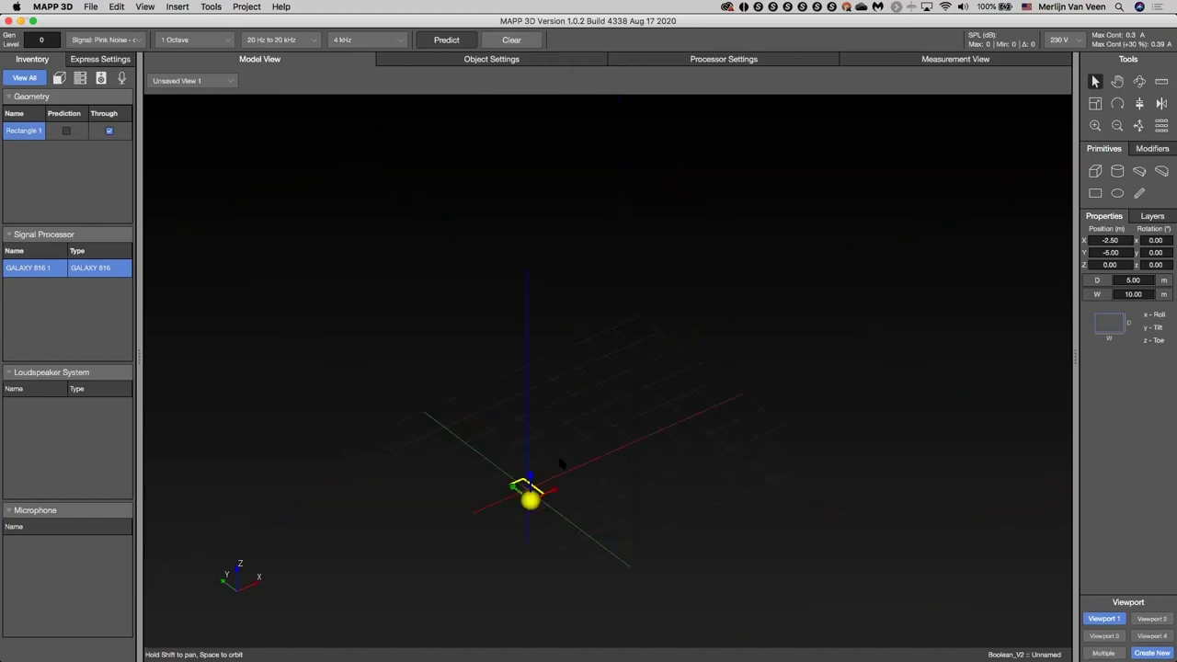
{"action": "left_click", "coordinate": [1137, 127]}
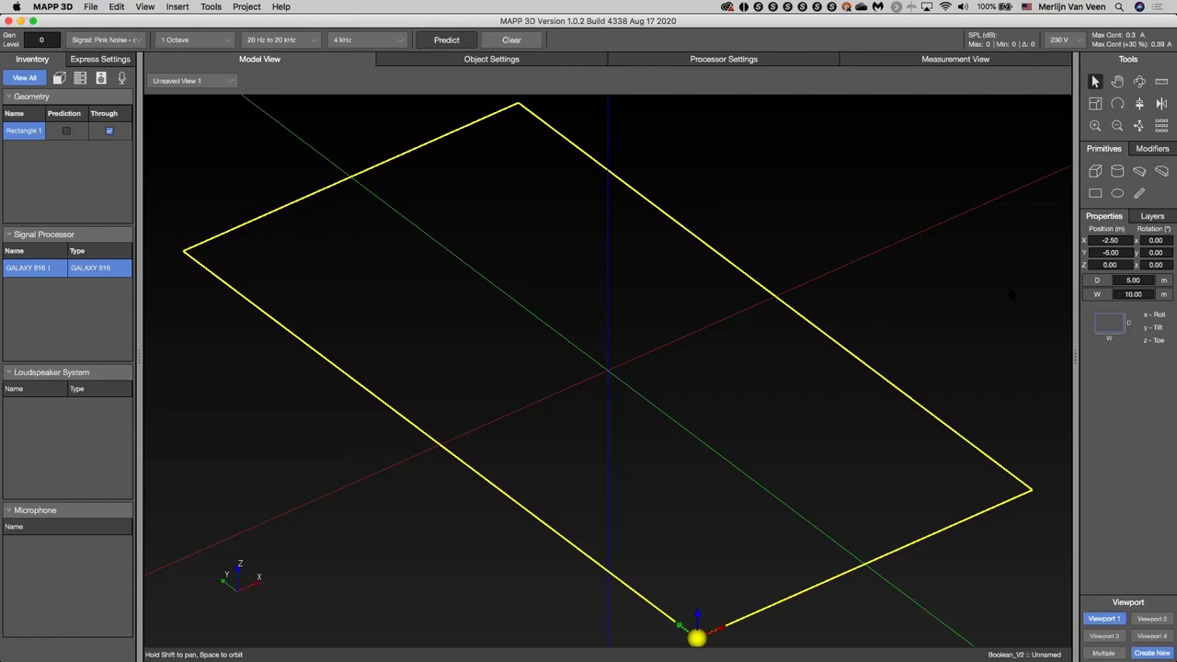
{"action": "left_click", "coordinate": [1156, 264]}
{"action": "key", "text": "Up"}
{"action": "key", "text": "Up"}
{"action": "key", "text": "Up"}
{"action": "key", "text": "Up"}
{"action": "key", "text": "Up"}
{"action": "key", "text": "Up"}
{"action": "key", "text": "Up"}
{"action": "key", "text": "Up"}
{"action": "key", "text": "Up"}
{"action": "key", "text": "Up"}
{"action": "key", "text": "Down"}
{"action": "key", "text": "Down"}
{"action": "key", "text": "Down"}
{"action": "key", "text": "Down"}
{"action": "key", "text": "Down"}
{"action": "key", "text": "Down"}
{"action": "key", "text": "Down"}
{"action": "key", "text": "Down"}
{"action": "key", "text": "Down"}
{"action": "key", "text": "Down"}
{"action": "key", "text": "Down"}
{"action": "key", "text": "Down"}
{"action": "key", "text": "Down"}
{"action": "key", "text": "Down"}
{"action": "key", "text": "Down"}
{"action": "key", "text": "Down"}
{"action": "key", "text": "Down"}
{"action": "key", "text": "Down"}
{"action": "key", "text": "Down"}
{"action": "key", "text": "Down"}
{"action": "key", "text": "Down"}
{"action": "key", "text": "Down"}
{"action": "key", "text": "Down"}
{"action": "key", "text": "Up"}
{"action": "key", "text": "Up"}
{"action": "key", "text": "Up"}
{"action": "key", "text": "Up"}
{"action": "key", "text": "Up"}
{"action": "key", "text": "Up"}
{"action": "key", "text": "Up"}
{"action": "key", "text": "Up"}
{"action": "key", "text": "Up"}
{"action": "key", "text": "Up"}
{"action": "key", "text": "Up"}
{"action": "key", "text": "Up"}
{"action": "key", "text": "Up"}
{"action": "key", "text": "Up"}
{"action": "key", "text": "Up"}
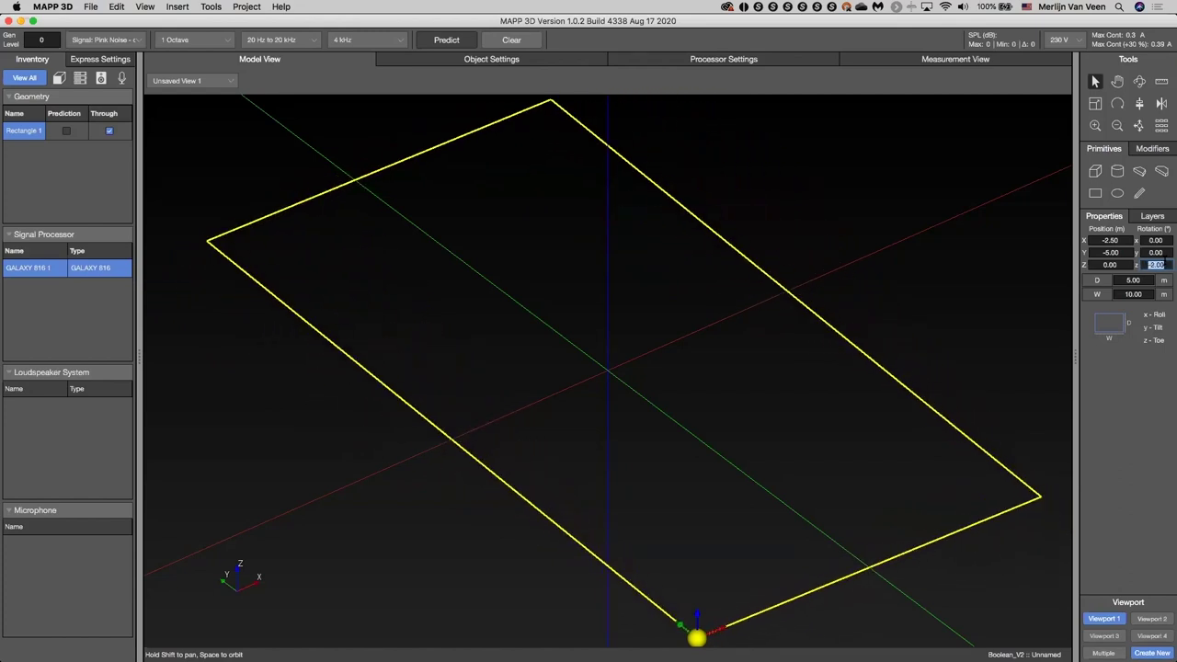
{"action": "key", "text": "Down"}
{"action": "key", "text": "Down"}
{"action": "key", "text": "Down"}
{"action": "key", "text": "Up"}
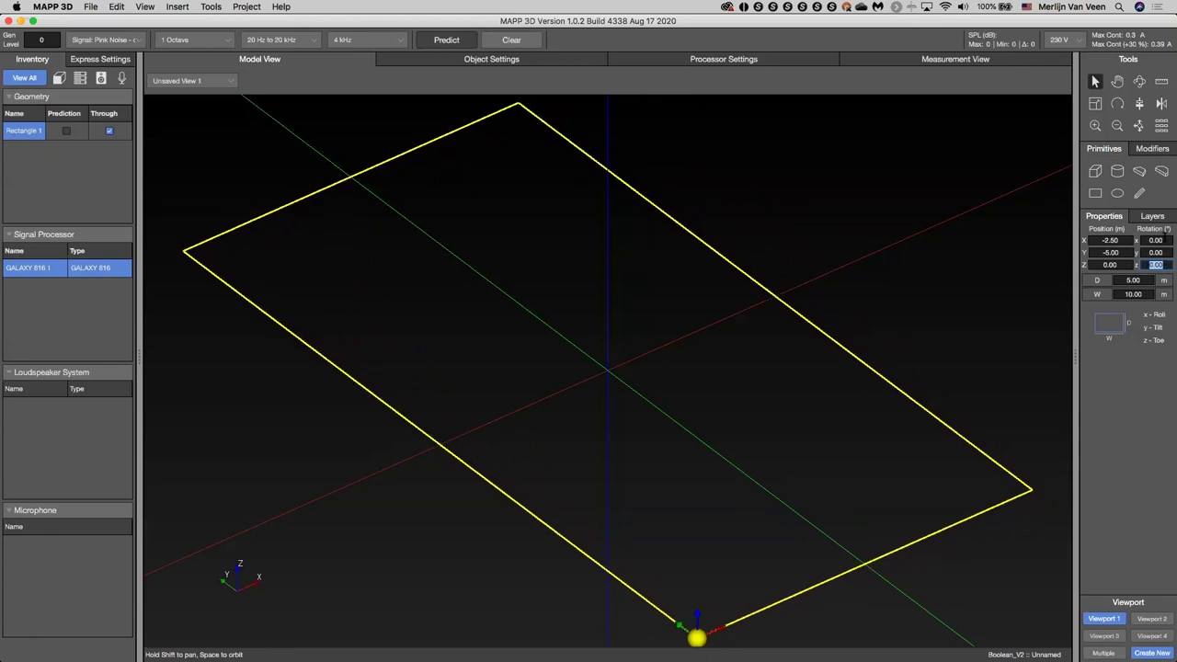
{"action": "left_click", "coordinate": [1165, 240]}
{"action": "key", "text": "Up"}
{"action": "key", "text": "Up"}
{"action": "key", "text": "Up"}
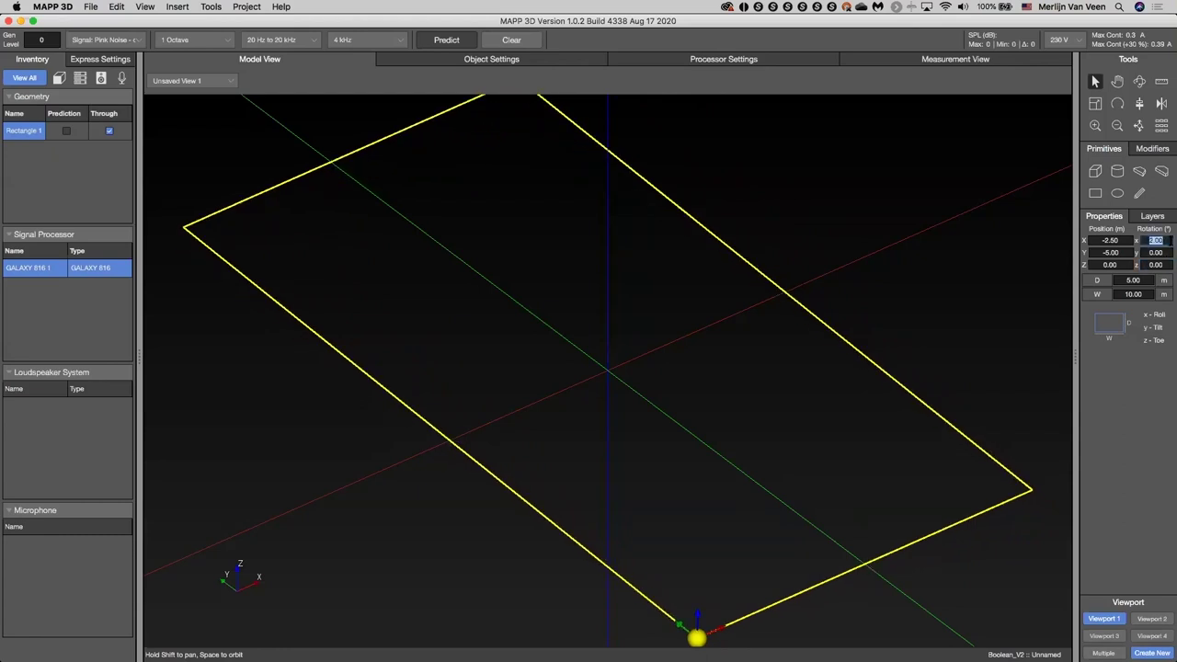
{"action": "key", "text": "Down"}
{"action": "key", "text": "Down"}
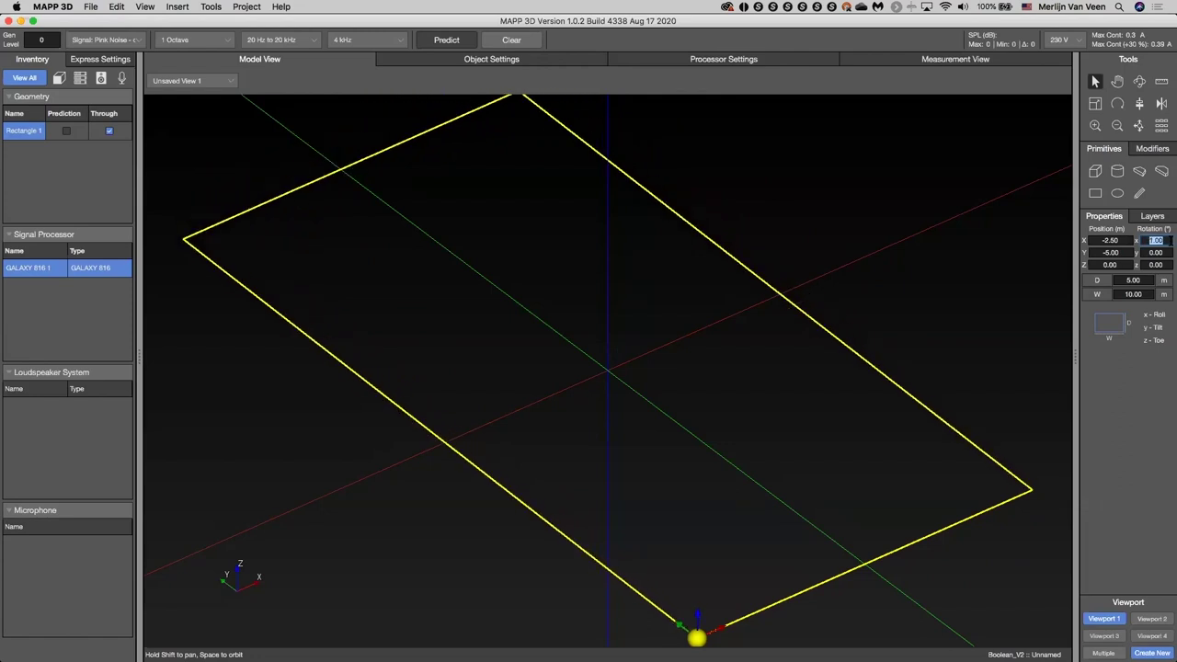
{"action": "key", "text": "Up"}
{"action": "key", "text": "Up"}
{"action": "key", "text": "Up"}
{"action": "key", "text": "Up"}
{"action": "key", "text": "Up"}
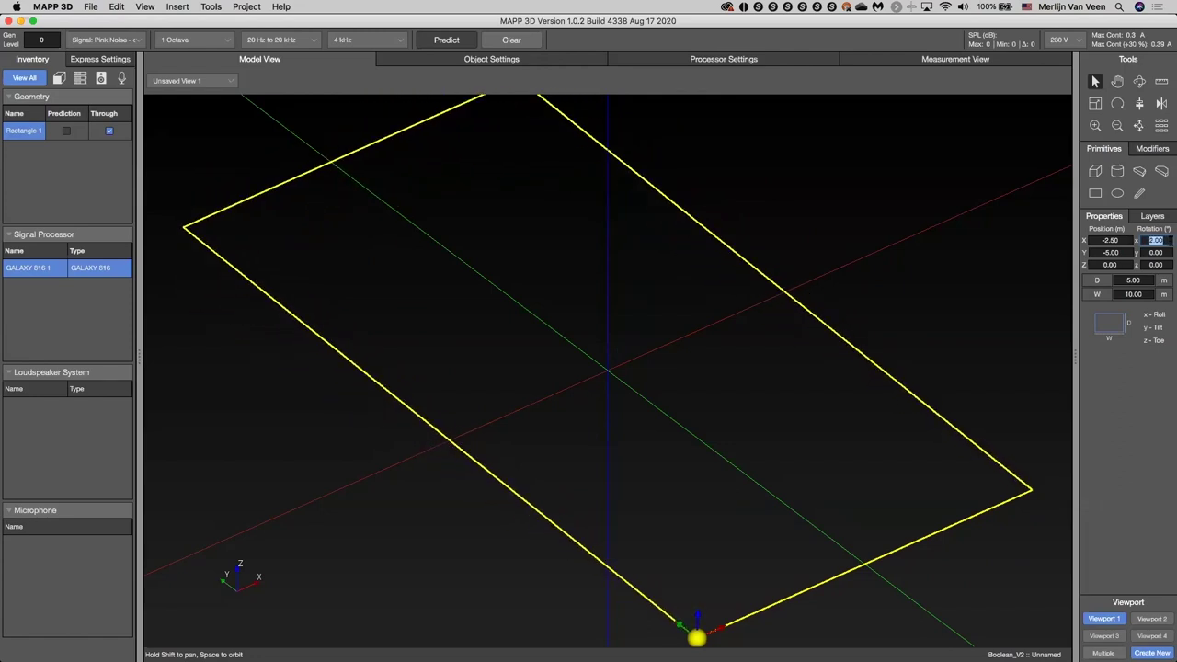
{"action": "key", "text": "Down"}
{"action": "key", "text": "Down"}
{"action": "key", "text": "Down"}
{"action": "key", "text": "Down"}
{"action": "key", "text": "Down"}
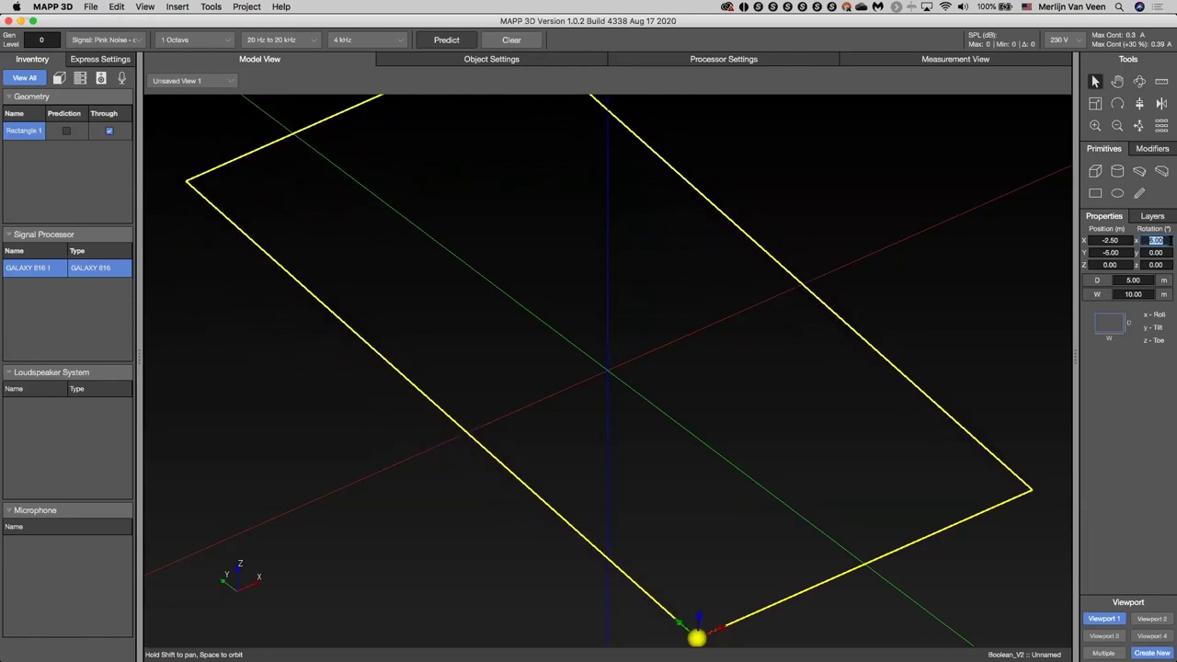
{"action": "key", "text": "Up"}
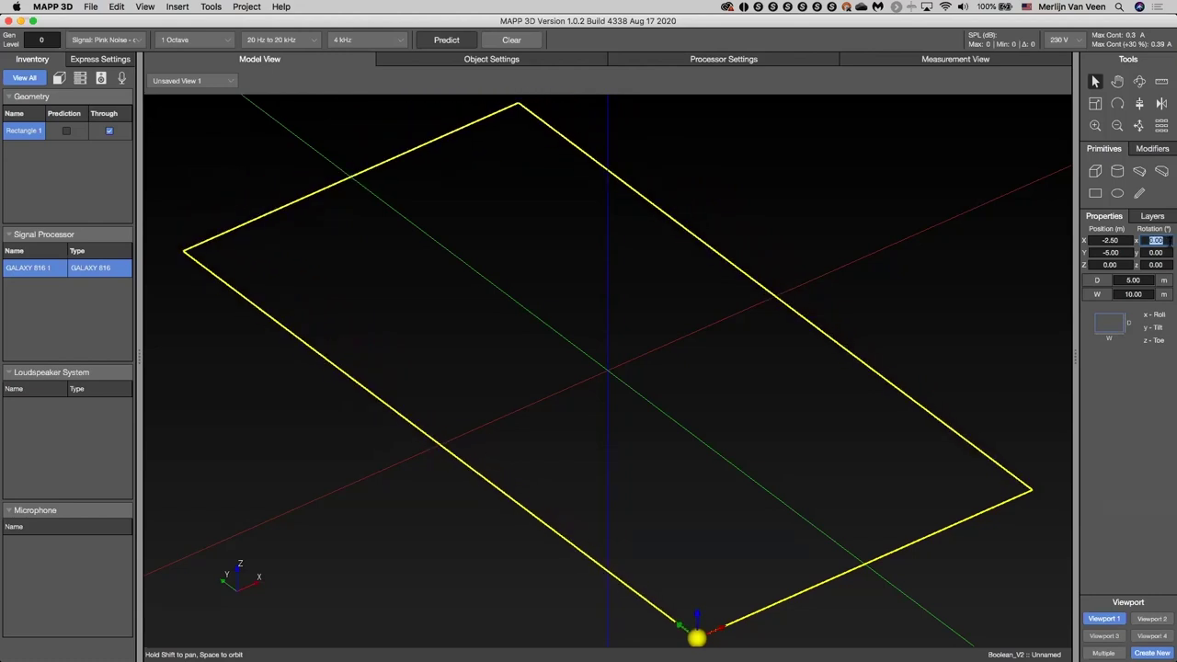
Place a Box primitive, Cuboid 2, to the right of the rectangle
{"action": "left_click", "coordinate": [749, 243]}
{"action": "scroll", "coordinate": [749, 242], "scroll_direction": "down", "scroll_amount": 5}
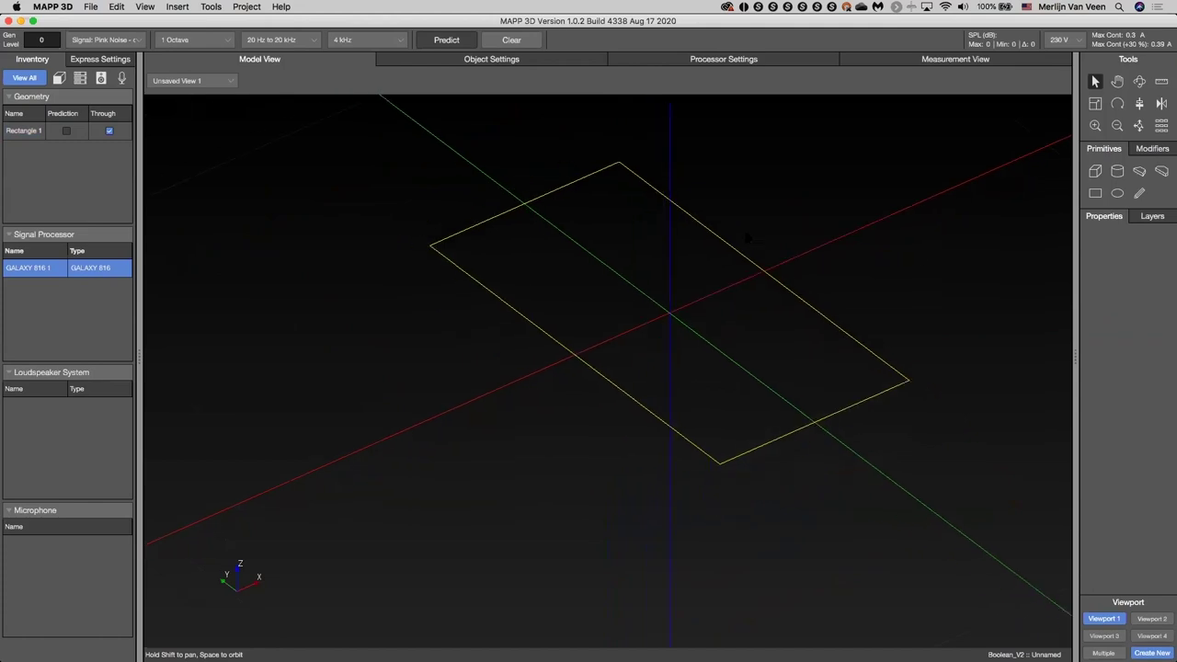
{"action": "left_click_drag", "start_coordinate": [816, 246], "coordinate": [576, 302], "text": "shift"}
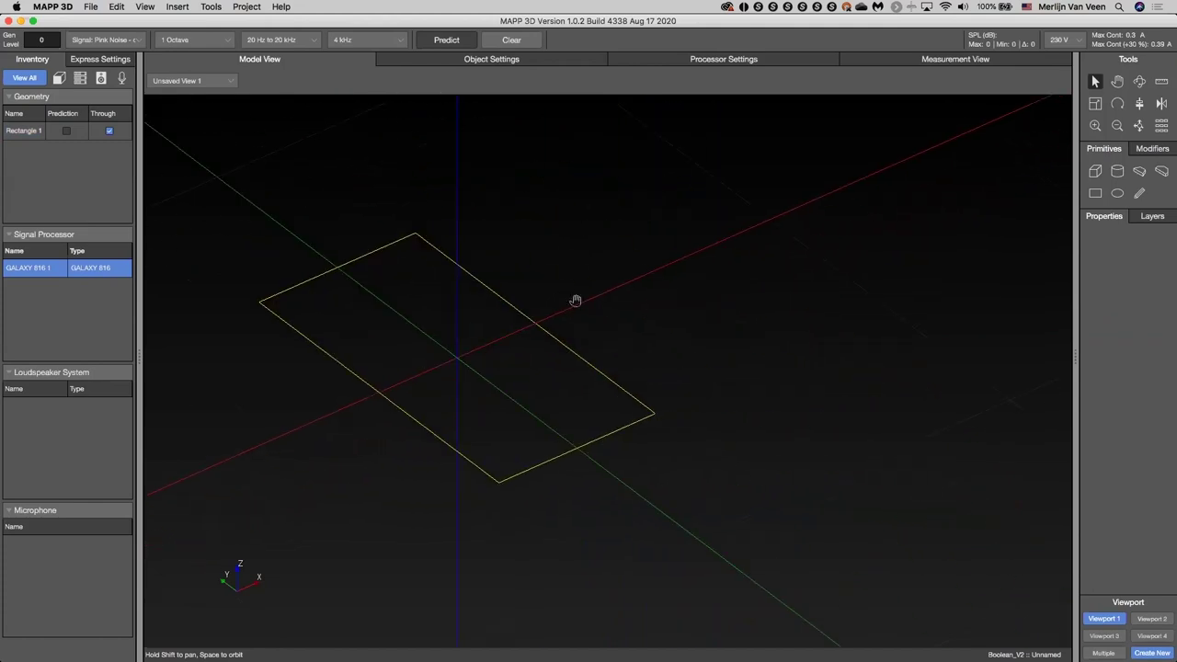
{"action": "left_click", "coordinate": [1095, 170]}
{"action": "left_click", "coordinate": [651, 274]}
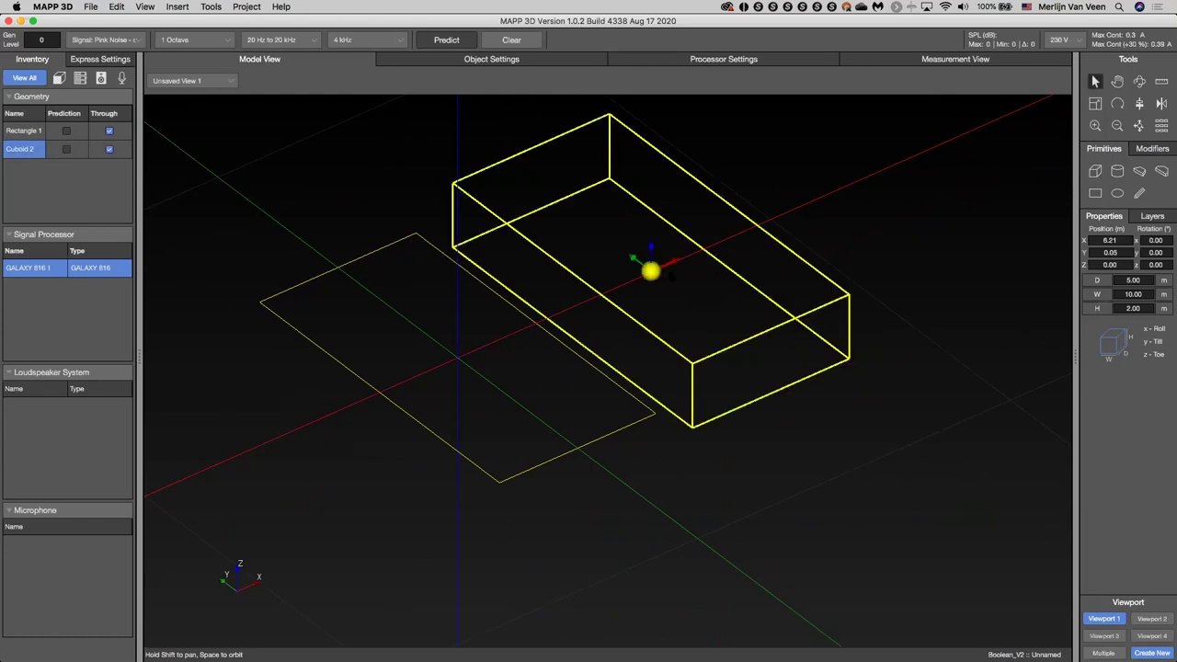
Orbit to a lower angle and select Cuboid 2 in the Geometry list
{"action": "left_click_drag", "start_coordinate": [653, 272], "coordinate": [550, 363]}
{"action": "left_click_drag", "start_coordinate": [780, 469], "coordinate": [781, 297]}
{"action": "left_click", "coordinate": [781, 297]}
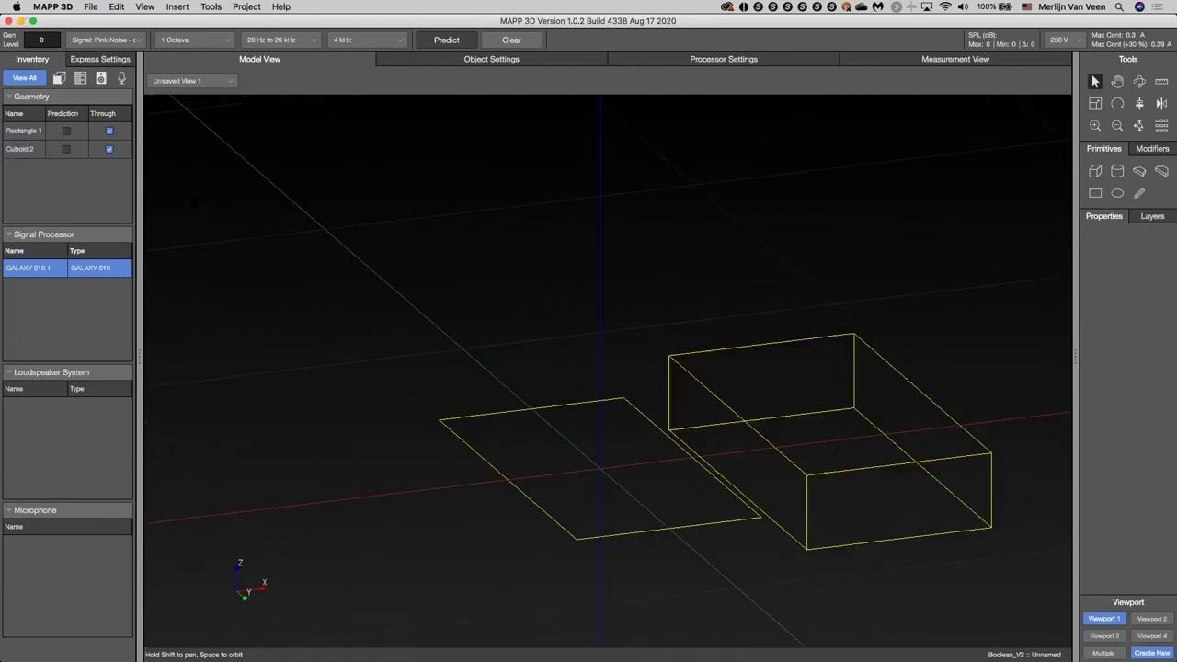
{"action": "left_click", "coordinate": [33, 149]}
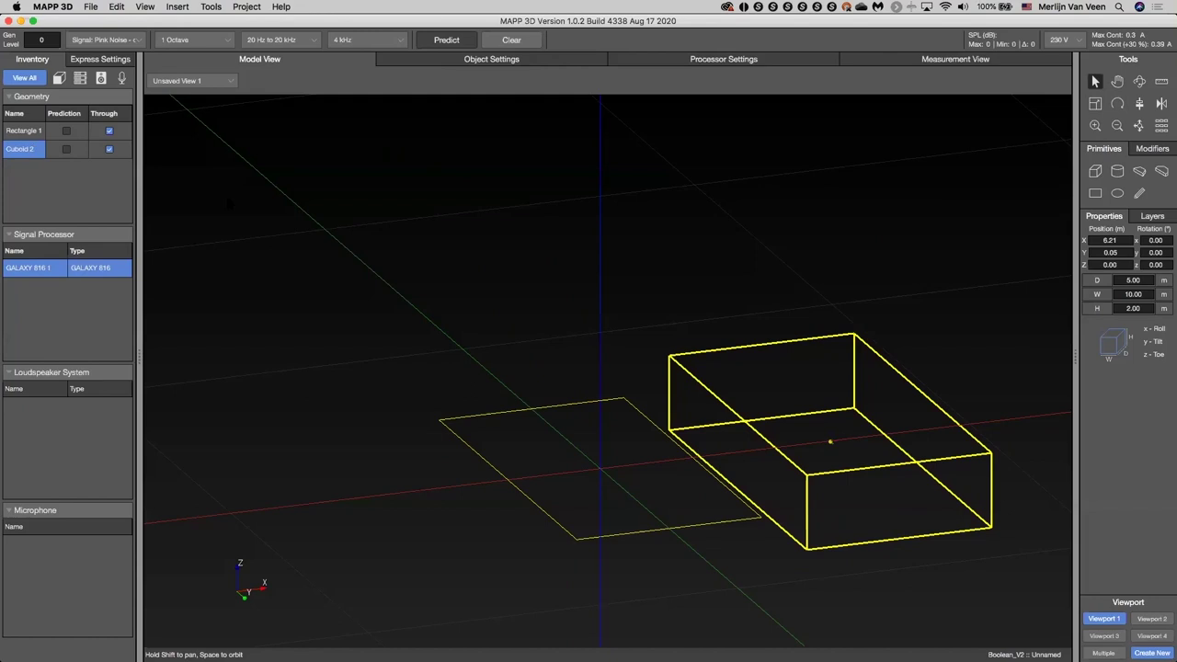
In Select Vertex mode, pick the cuboid's bottom front edge midpoint as the pivot
{"action": "right_click", "coordinate": [777, 314]}
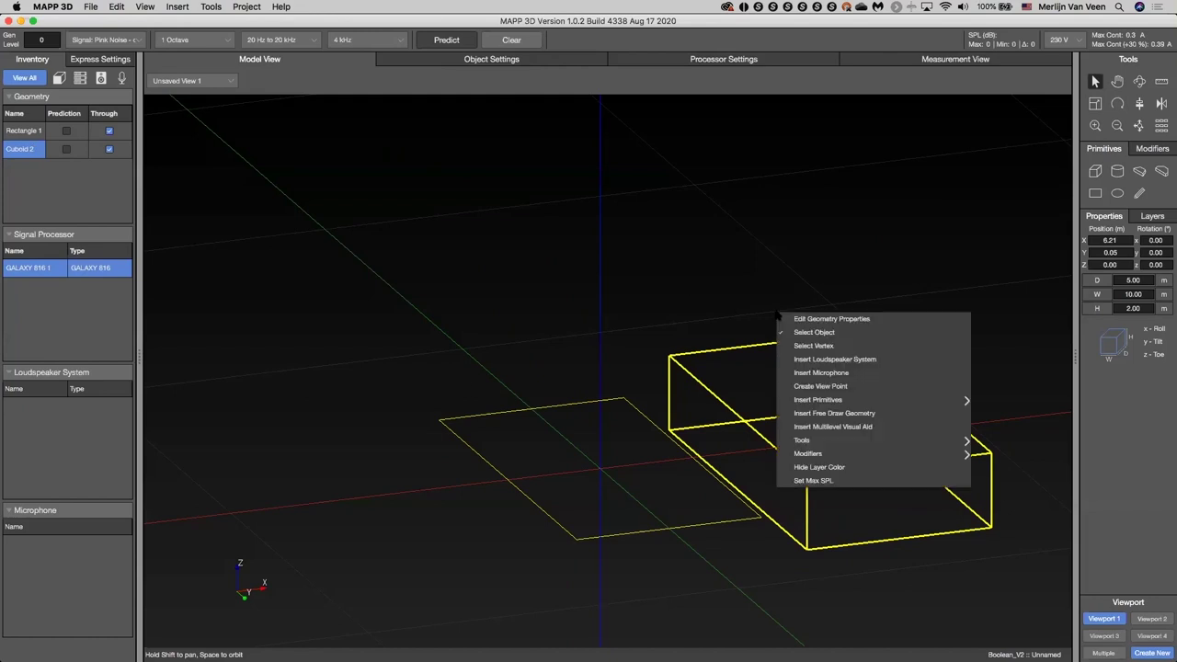
{"action": "left_click", "coordinate": [838, 347]}
{"action": "left_click", "coordinate": [853, 336]}
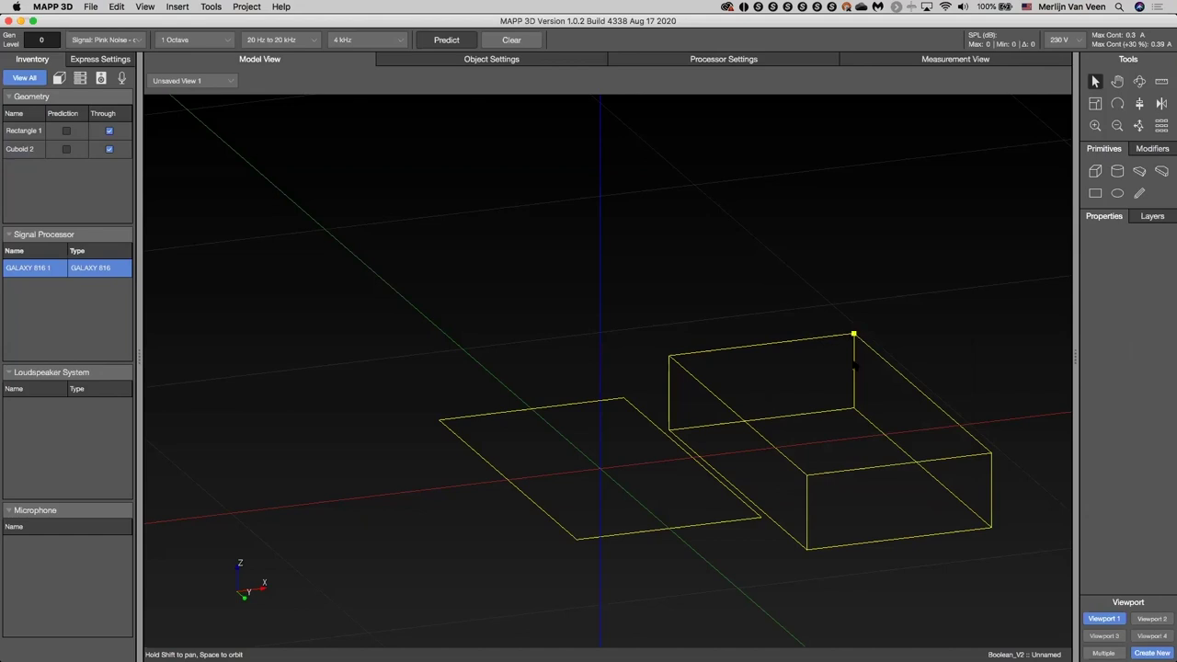
{"action": "left_click", "coordinate": [854, 408]}
{"action": "left_click", "coordinate": [992, 528]}
{"action": "left_click", "coordinate": [992, 453]}
{"action": "left_click", "coordinate": [811, 477]}
{"action": "left_click", "coordinate": [923, 395]}
{"action": "left_click", "coordinate": [900, 465]}
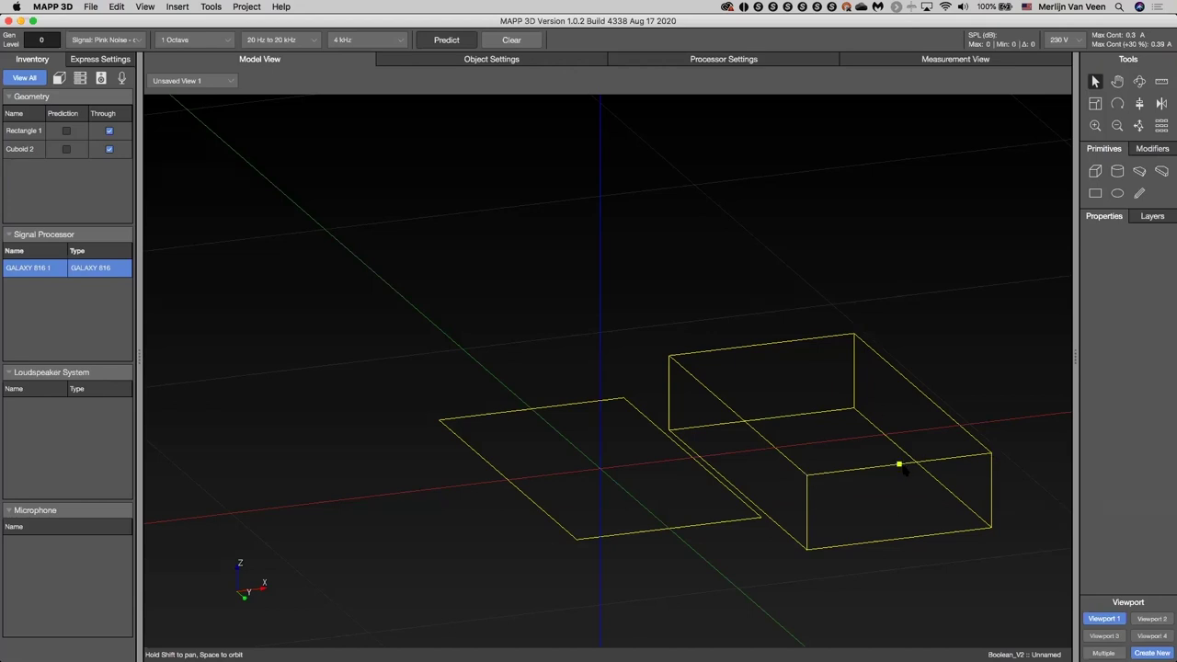
{"action": "left_click", "coordinate": [898, 540]}
Select Cuboid 2 and adjust its Rotation z value, ending with rotations at 0.00°
{"action": "left_click", "coordinate": [35, 150]}
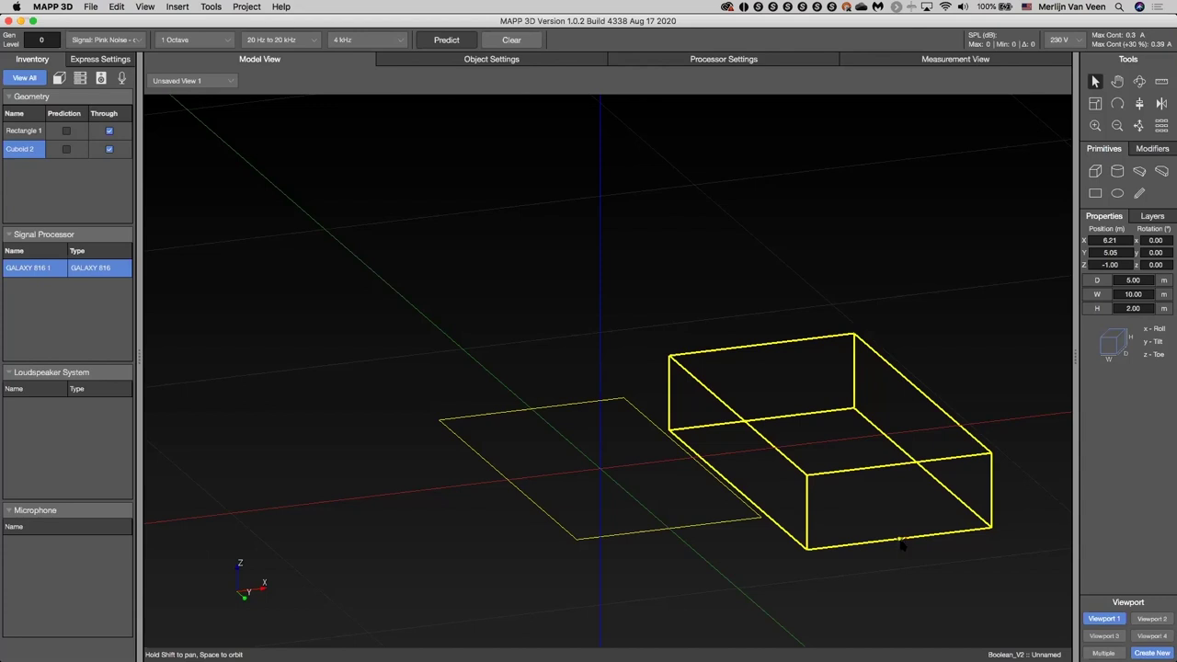
{"action": "left_click", "coordinate": [1165, 264]}
{"action": "scroll", "coordinate": [1165, 264], "scroll_direction": "up", "scroll_amount": 5}
{"action": "scroll", "coordinate": [1166, 265], "scroll_direction": "up", "scroll_amount": 5}
{"action": "scroll", "coordinate": [1166, 265], "scroll_direction": "down", "scroll_amount": 3}
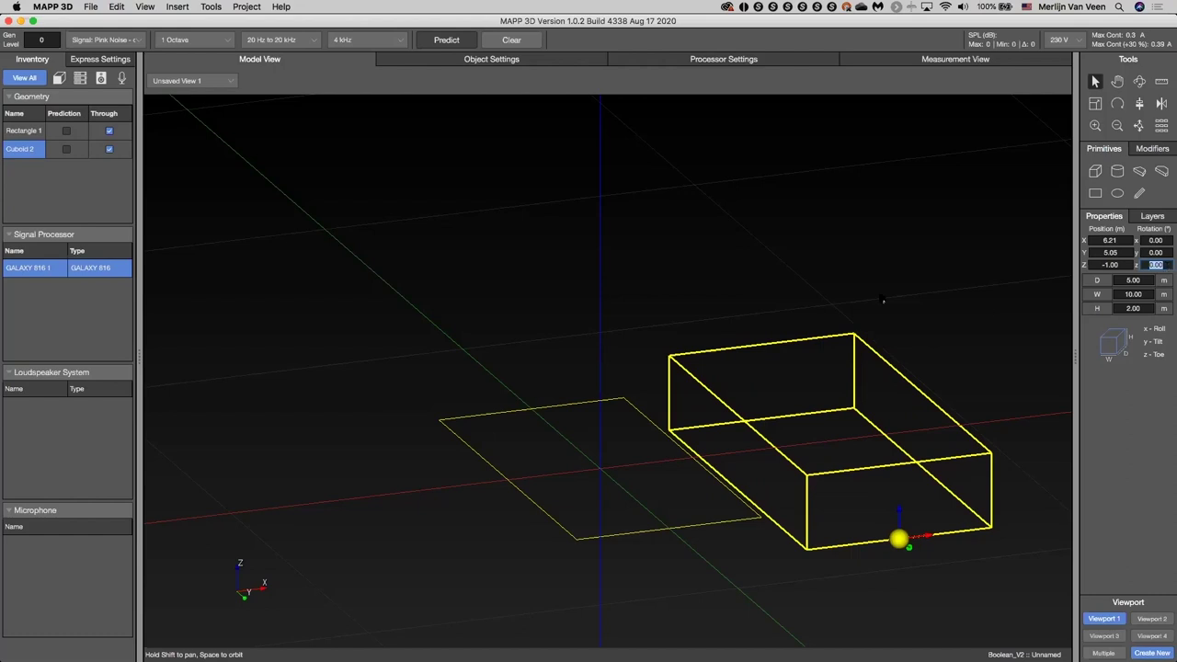
{"action": "left_click", "coordinate": [933, 291]}
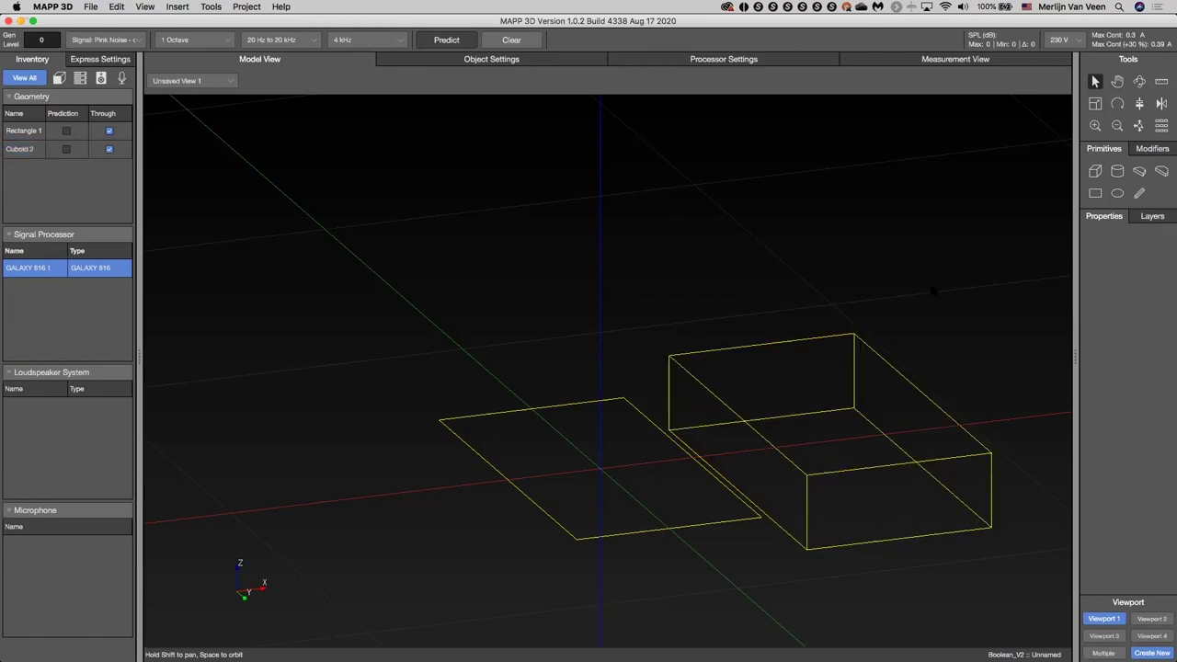
Select Rectangle 1 and reset its pivot to the centre with Ctrl+Z, placing it at 0.00, 0.00
{"action": "left_click", "coordinate": [855, 342]}
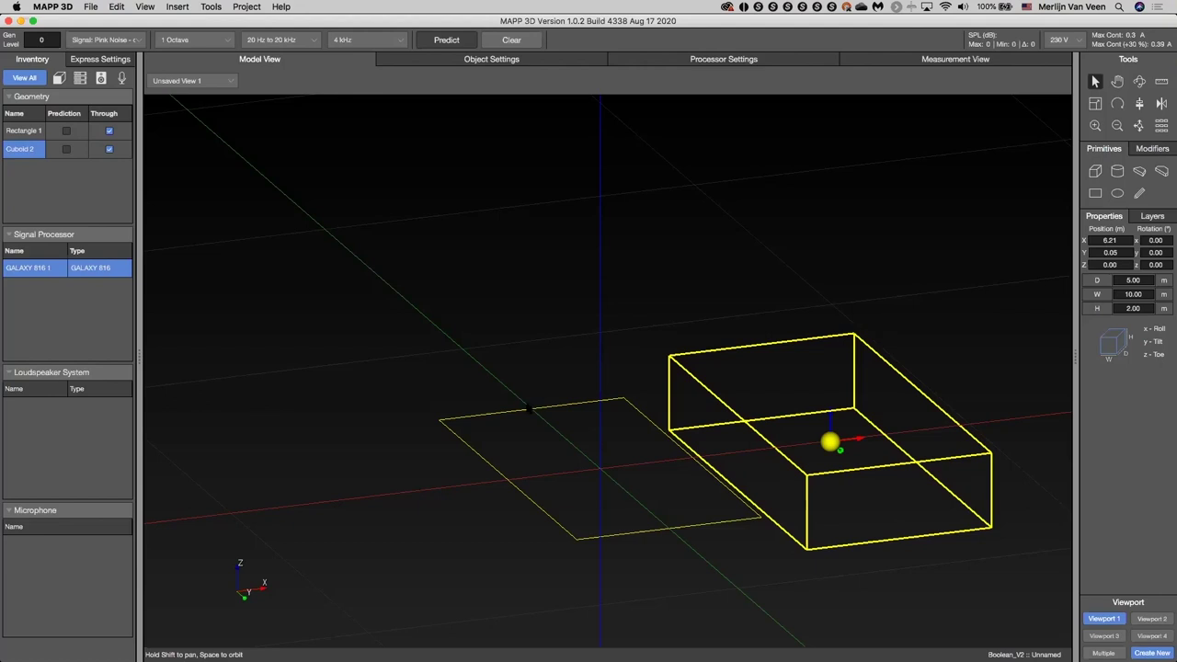
{"action": "left_click", "coordinate": [527, 412]}
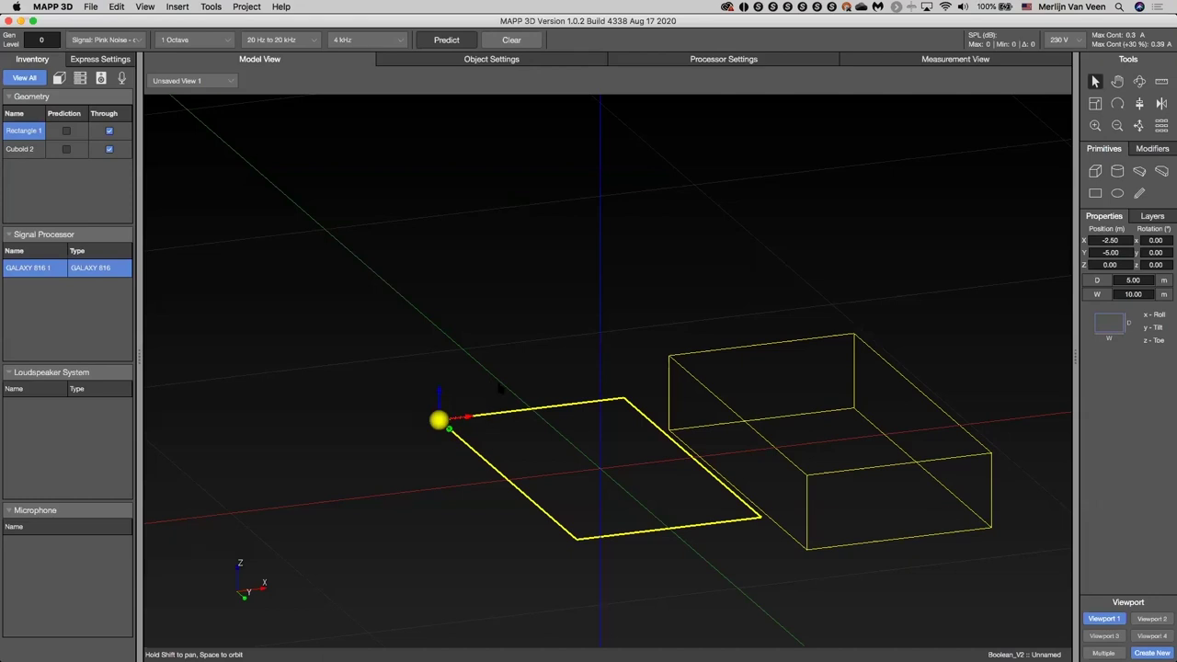
{"action": "key", "text": "ctrl+z"}
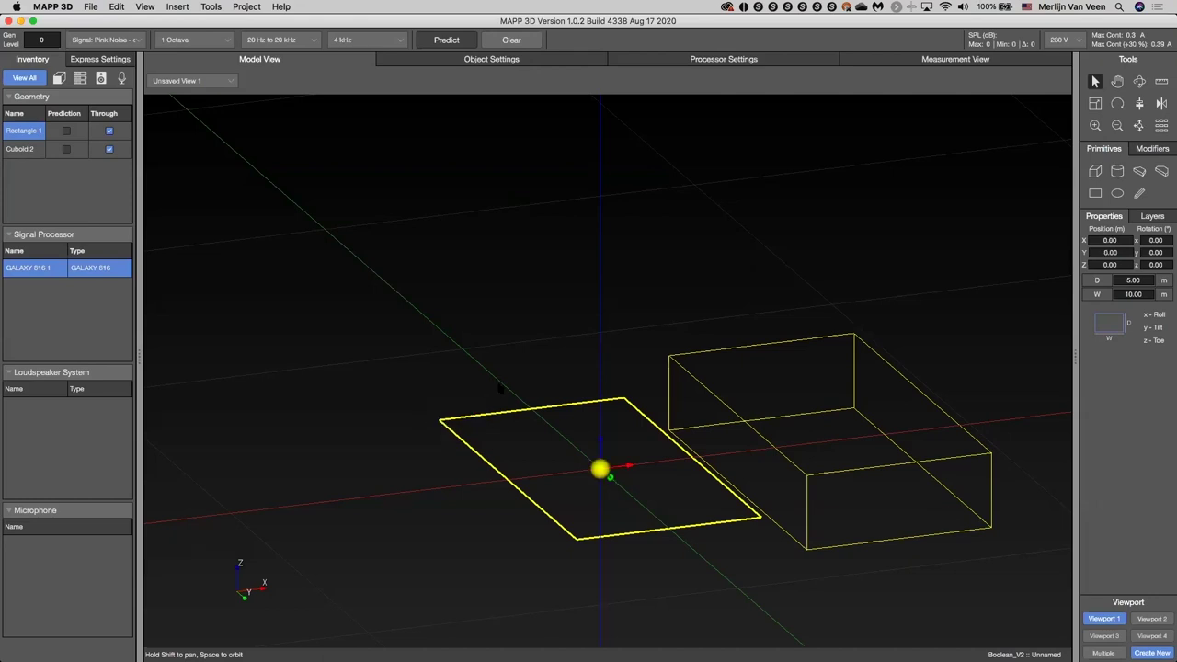
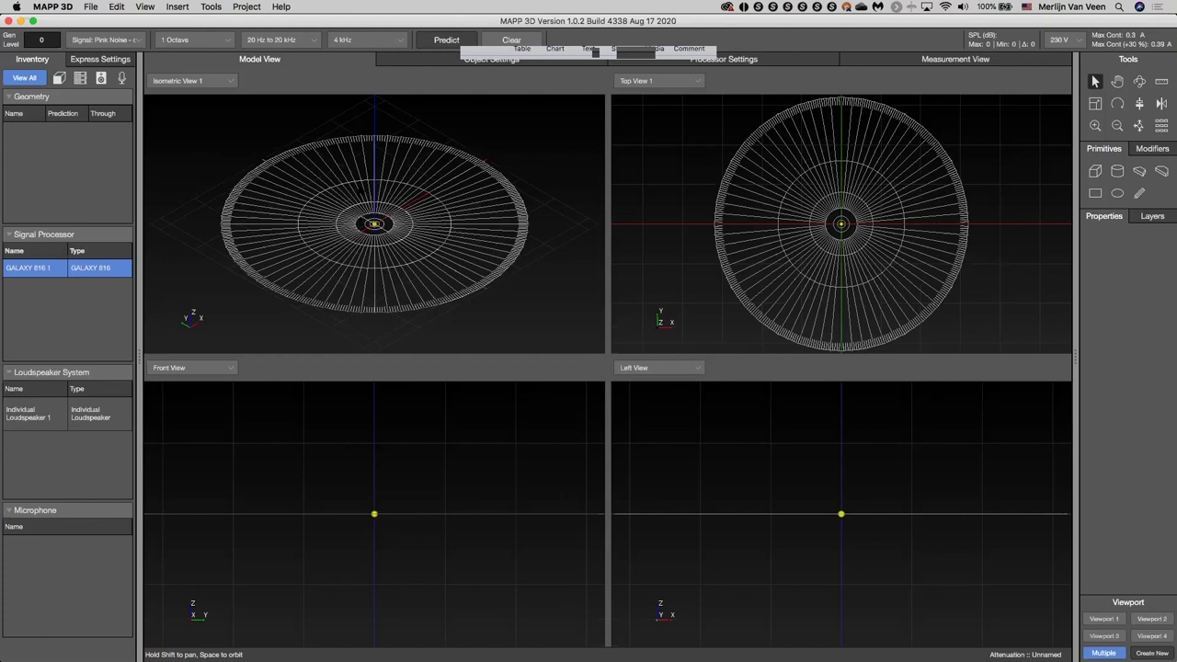
Predict SPL at 125 Hz with the circle enabled as the Prediction layer surface
{"action": "left_click", "coordinate": [338, 44]}
{"action": "left_click", "coordinate": [334, 53]}
{"action": "left_click", "coordinate": [1144, 217]}
{"action": "left_click", "coordinate": [1157, 244]}
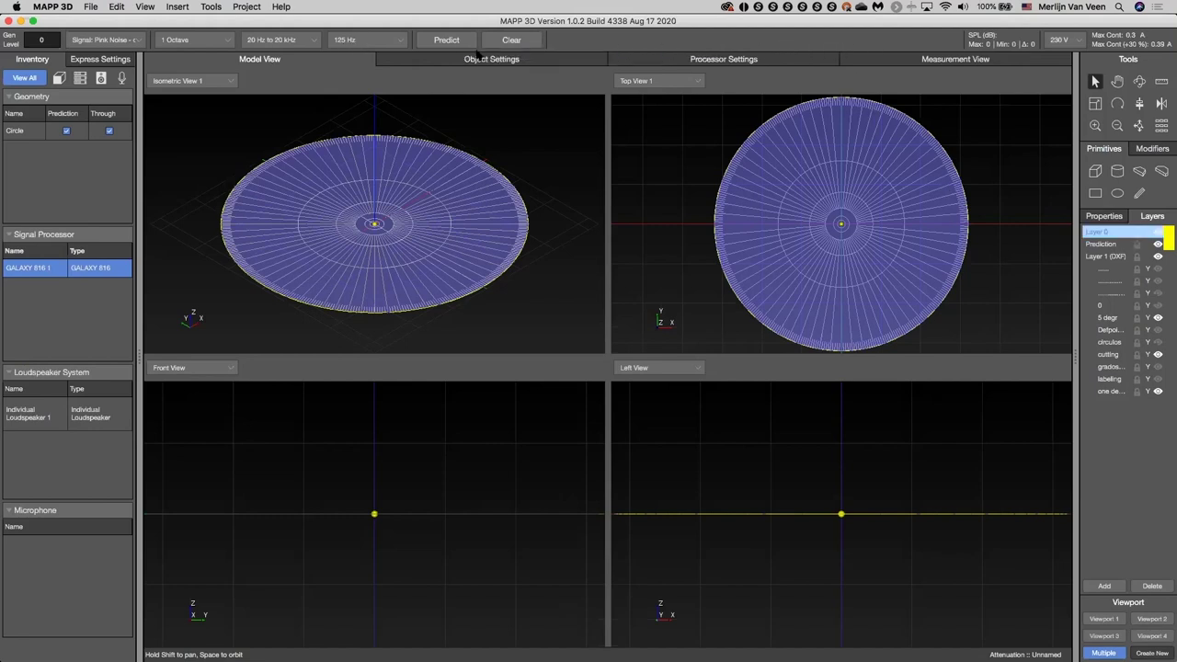
{"action": "left_click", "coordinate": [448, 41]}
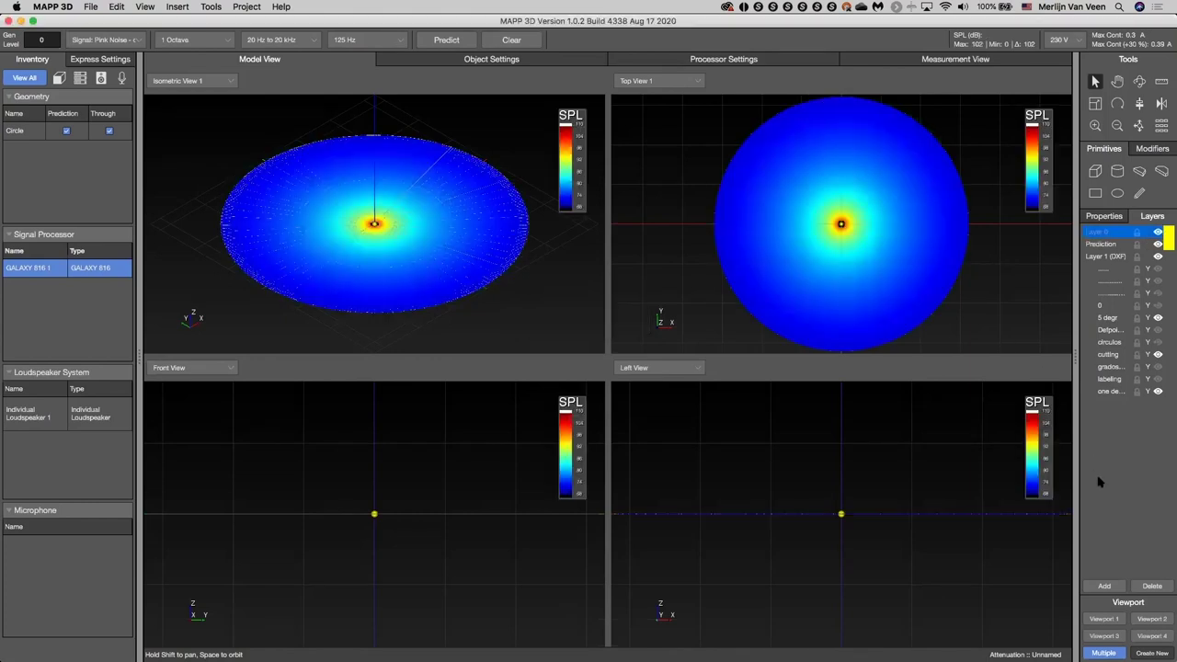
Enlarge the top view and set the pressure map opacity to 0.7 in Project Settings Appearance
{"action": "left_click", "coordinate": [1152, 618]}
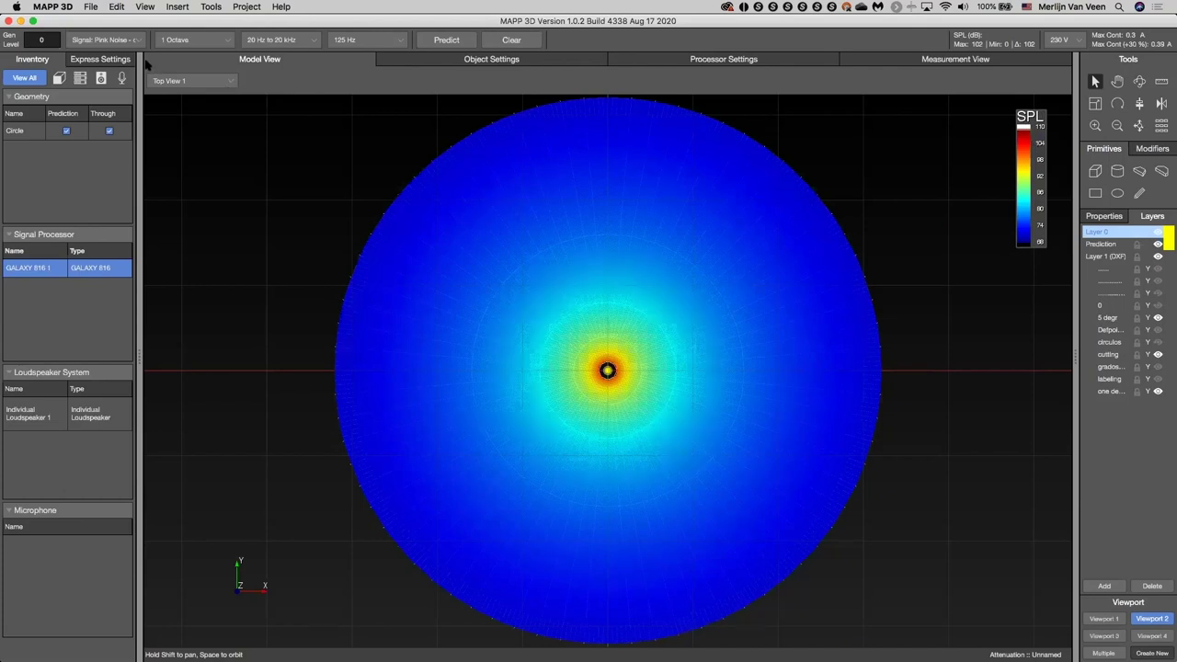
{"action": "left_click", "coordinate": [92, 8]}
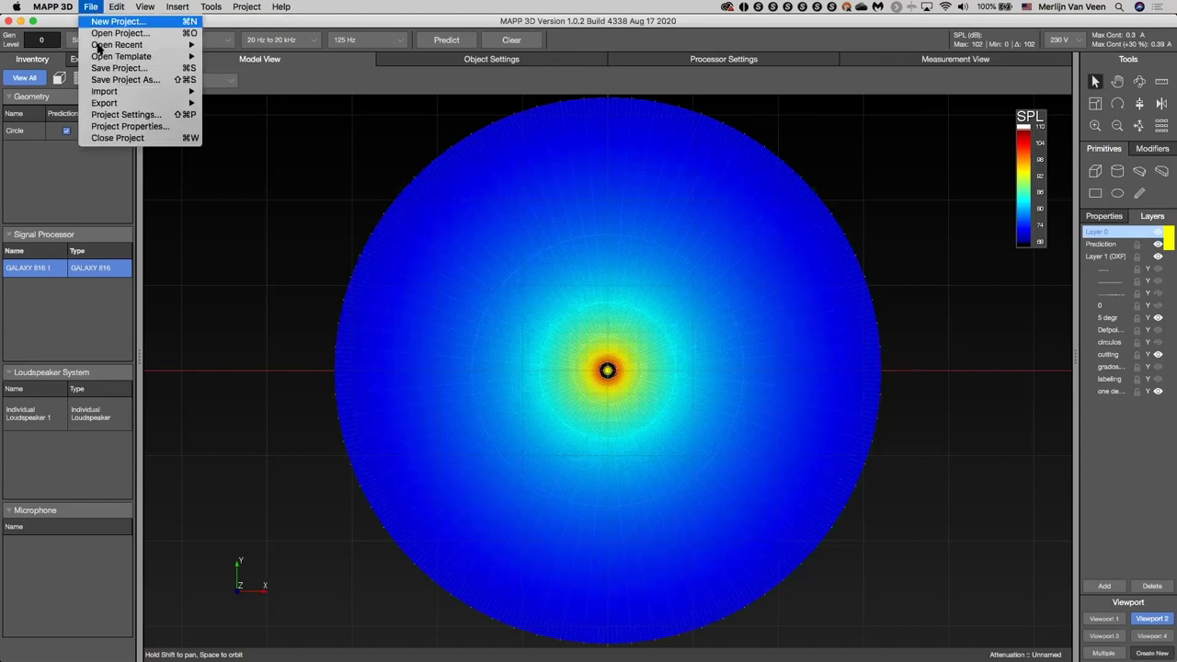
{"action": "left_click", "coordinate": [127, 114]}
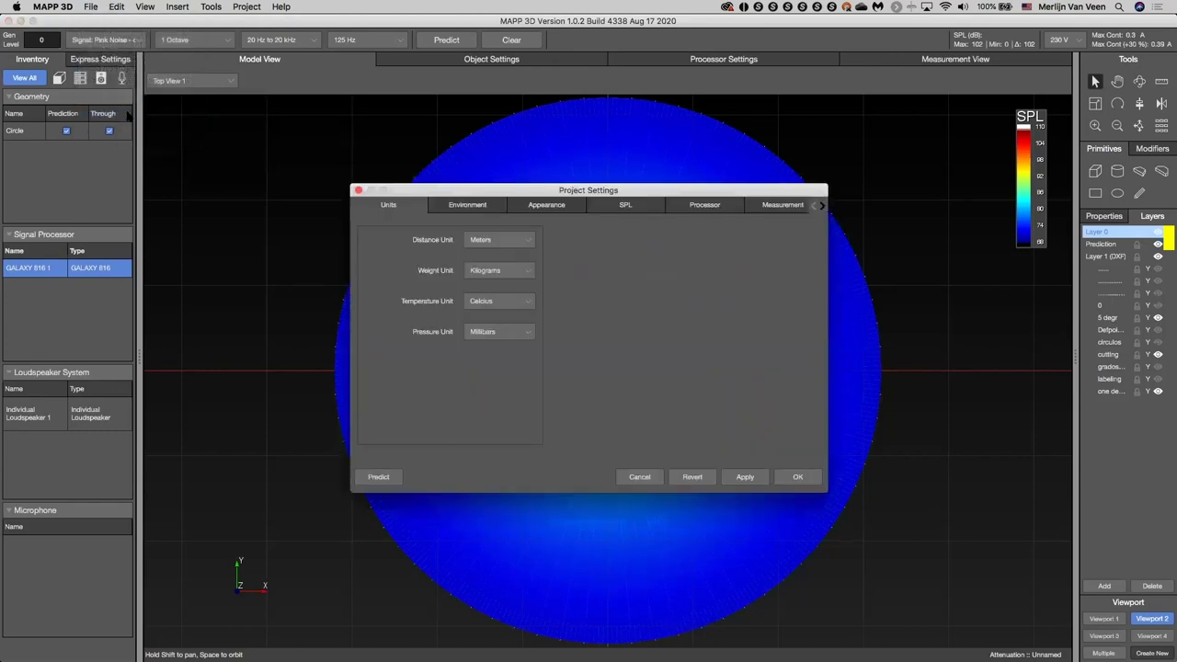
{"action": "left_click", "coordinate": [521, 211]}
{"action": "left_click_drag", "start_coordinate": [483, 189], "coordinate": [949, 166]}
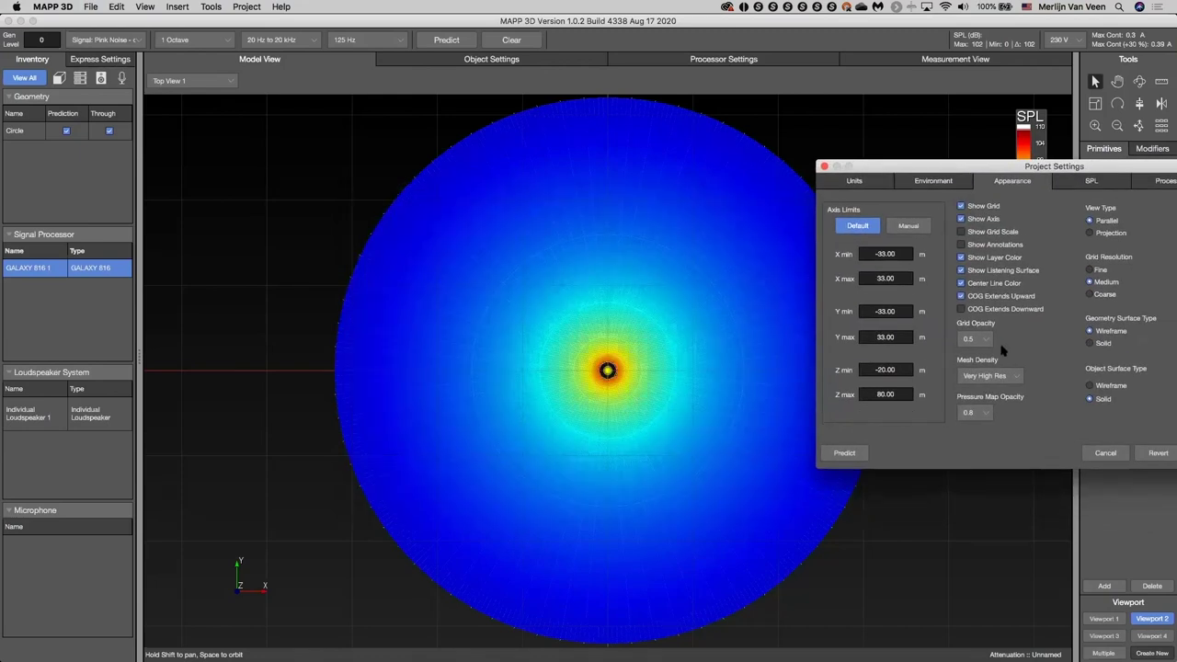
{"action": "left_click", "coordinate": [984, 413]}
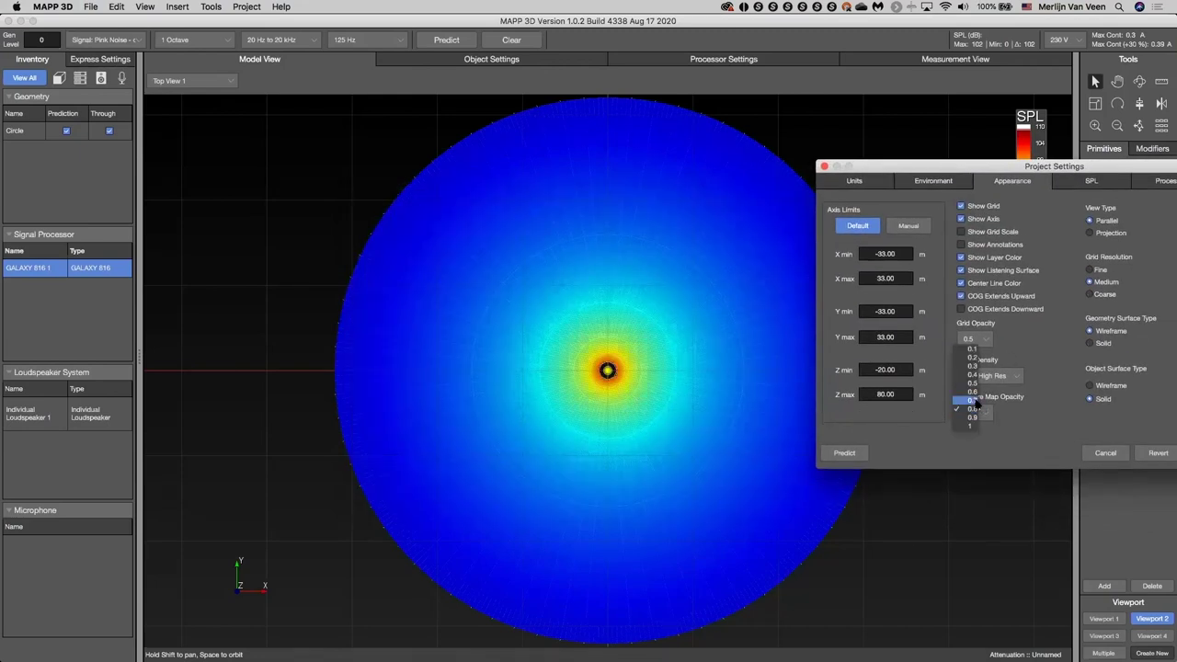
{"action": "left_click", "coordinate": [973, 400]}
{"action": "left_click_drag", "start_coordinate": [967, 169], "coordinate": [855, 146]}
{"action": "left_click", "coordinate": [1098, 430]}
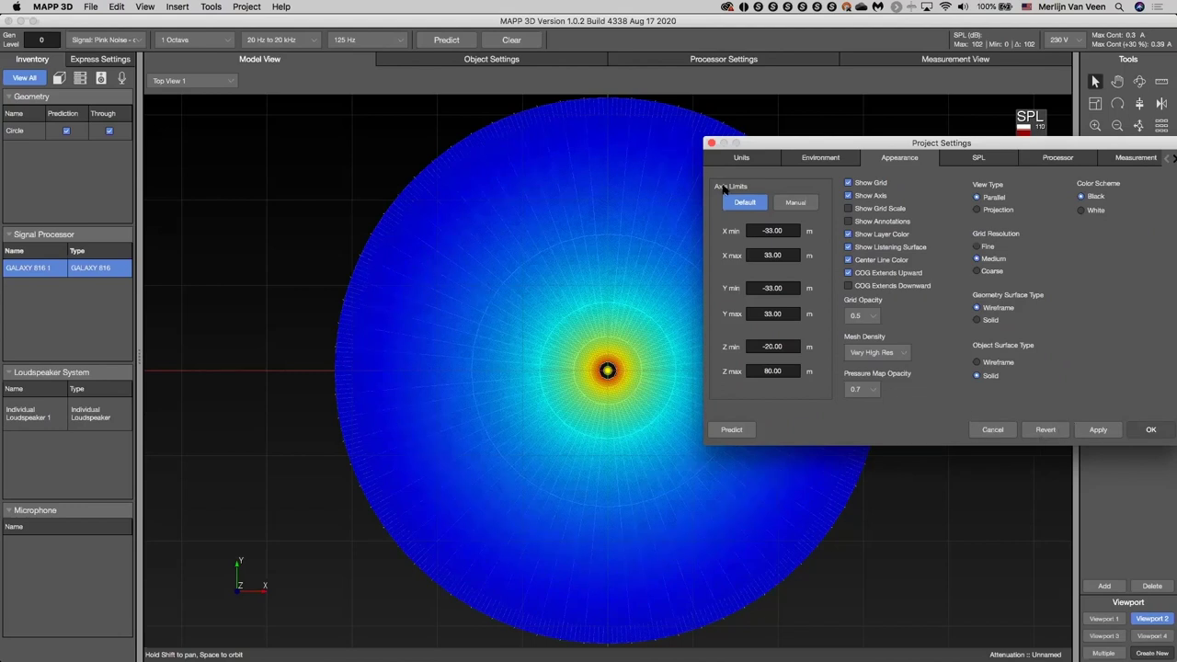
{"action": "left_click", "coordinate": [710, 143]}
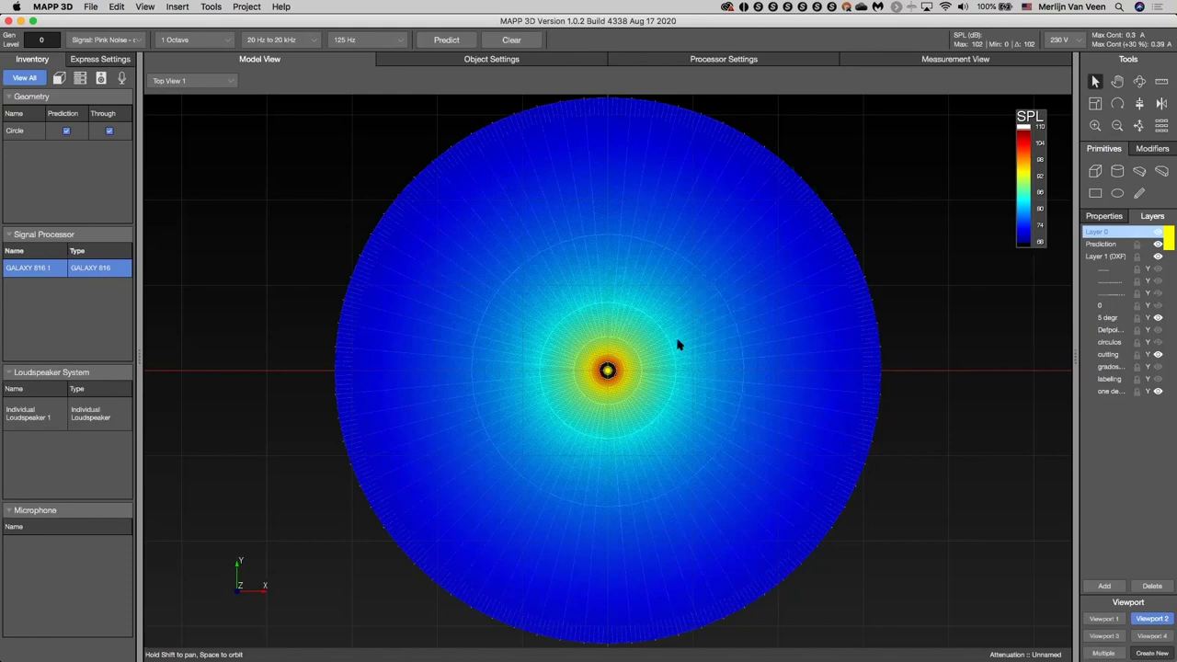
Show the map as attenuation with a manual 12 dB range at 6 dB per colour
{"action": "right_click", "coordinate": [938, 317]}
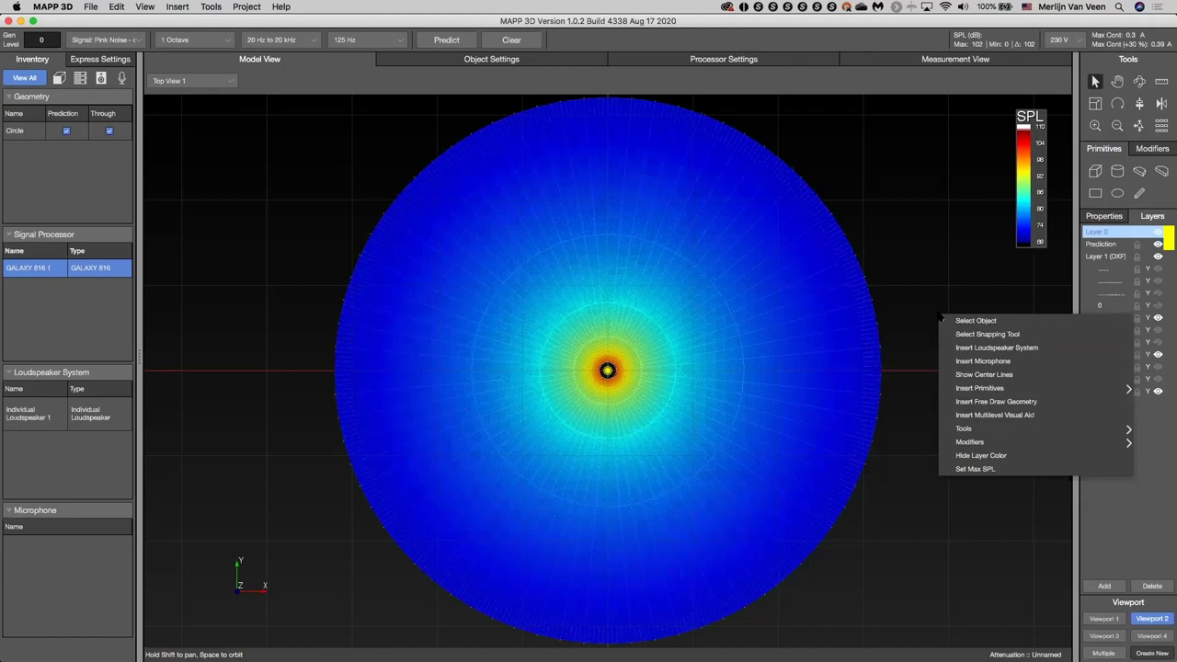
{"action": "left_click", "coordinate": [960, 469]}
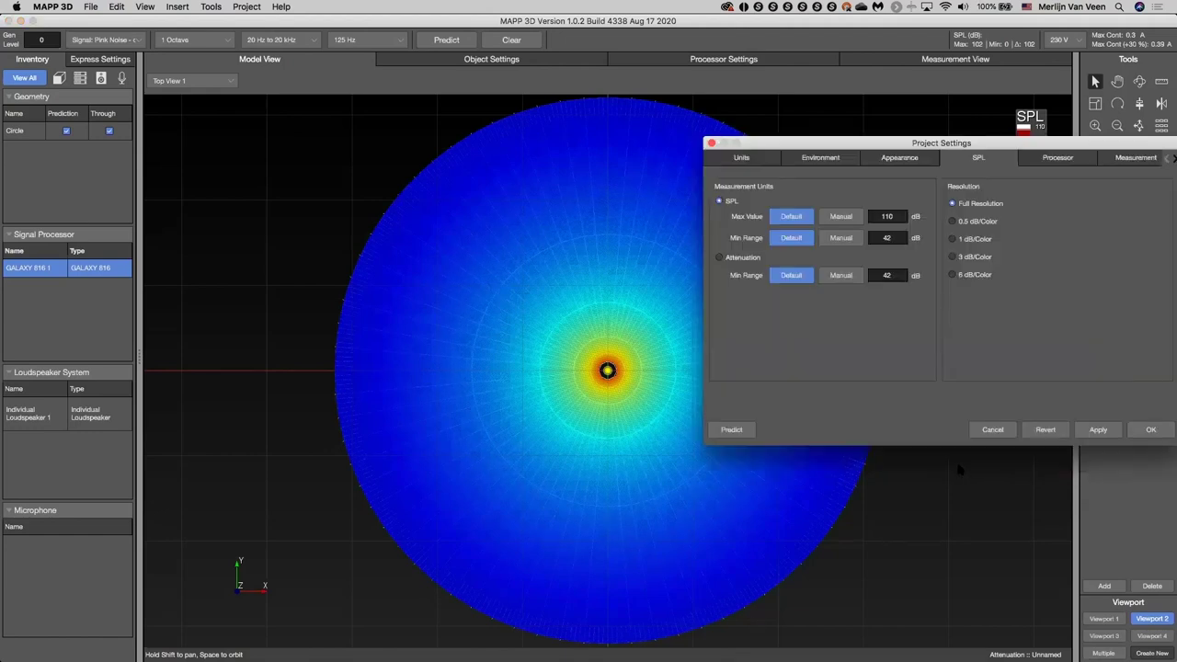
{"action": "left_click", "coordinate": [720, 257]}
{"action": "left_click", "coordinate": [831, 278]}
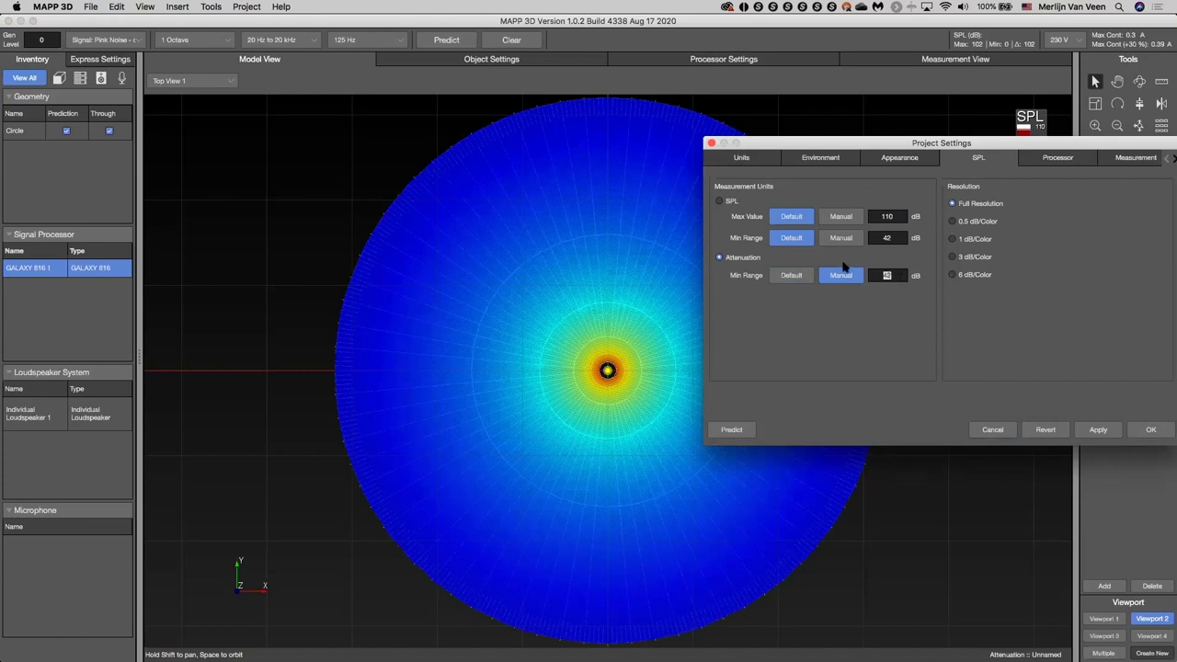
{"action": "left_click", "coordinate": [952, 277]}
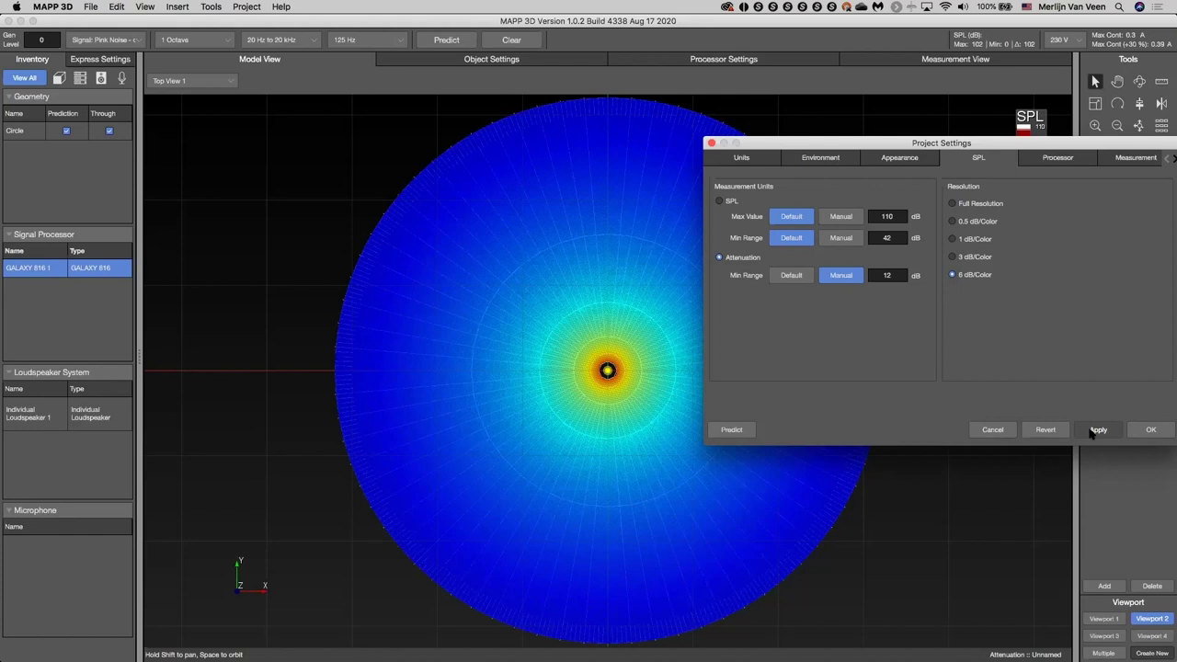
{"action": "left_click", "coordinate": [1094, 431]}
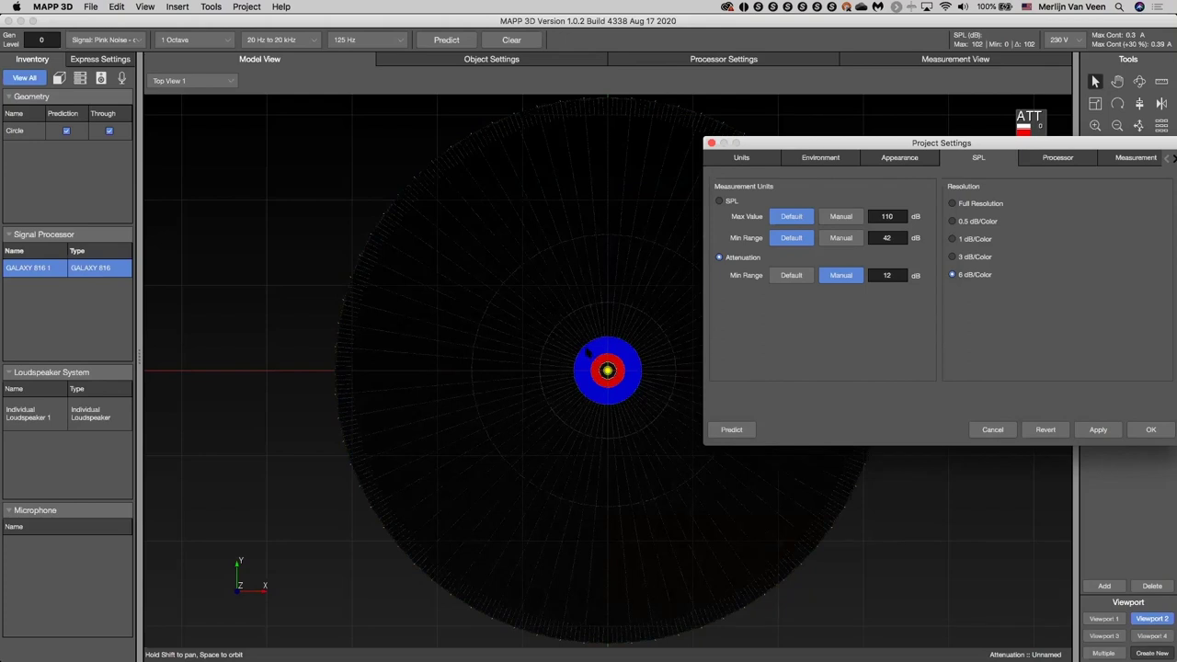
Widen the attenuation minimum range from 12 dB to 18 dB and apply it
{"action": "left_click_drag", "start_coordinate": [834, 138], "coordinate": [853, 281]}
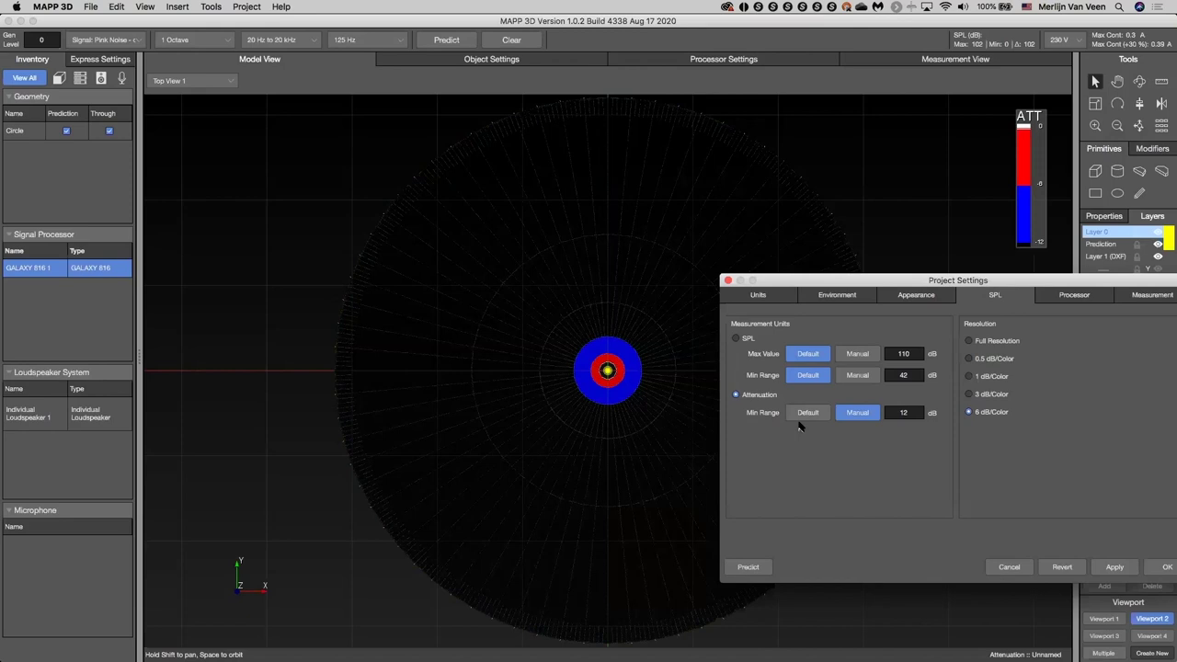
{"action": "double_click", "coordinate": [914, 413]}
{"action": "type", "text": "18"}
{"action": "left_click", "coordinate": [1100, 568]}
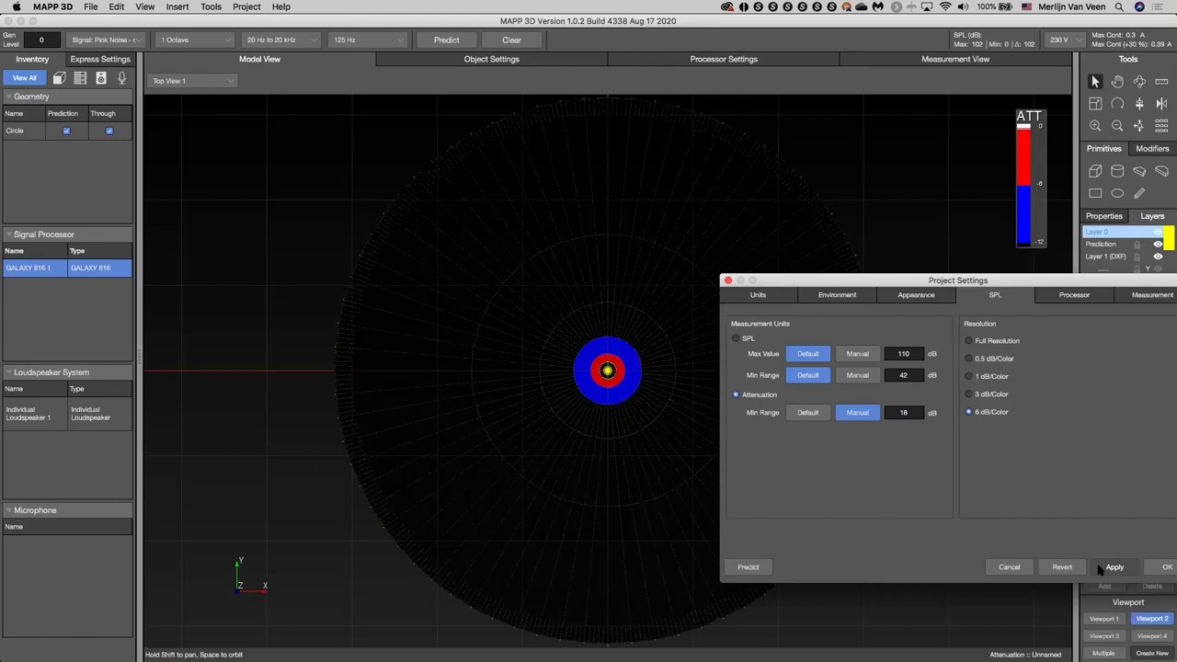
{"action": "left_click", "coordinate": [1100, 568]}
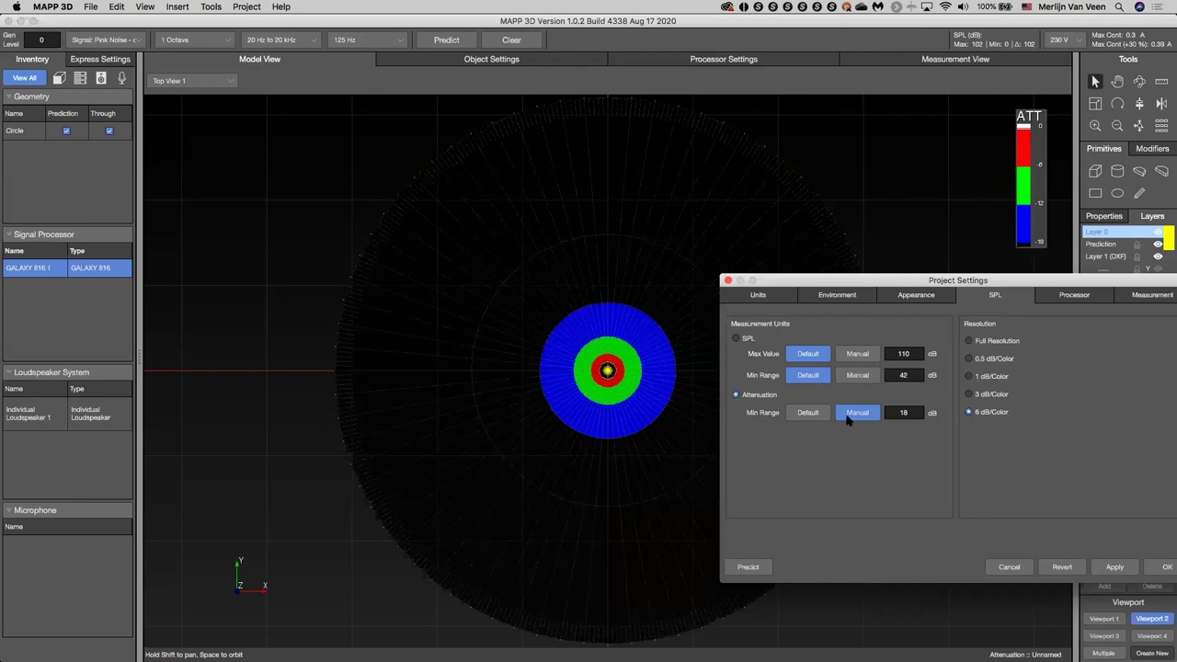
Raise the attenuation range to 24 dB and apply it, then enter 30
{"action": "double_click", "coordinate": [903, 413]}
{"action": "type", "text": "24"}
{"action": "key", "text": "Return"}
{"action": "left_click", "coordinate": [1106, 570]}
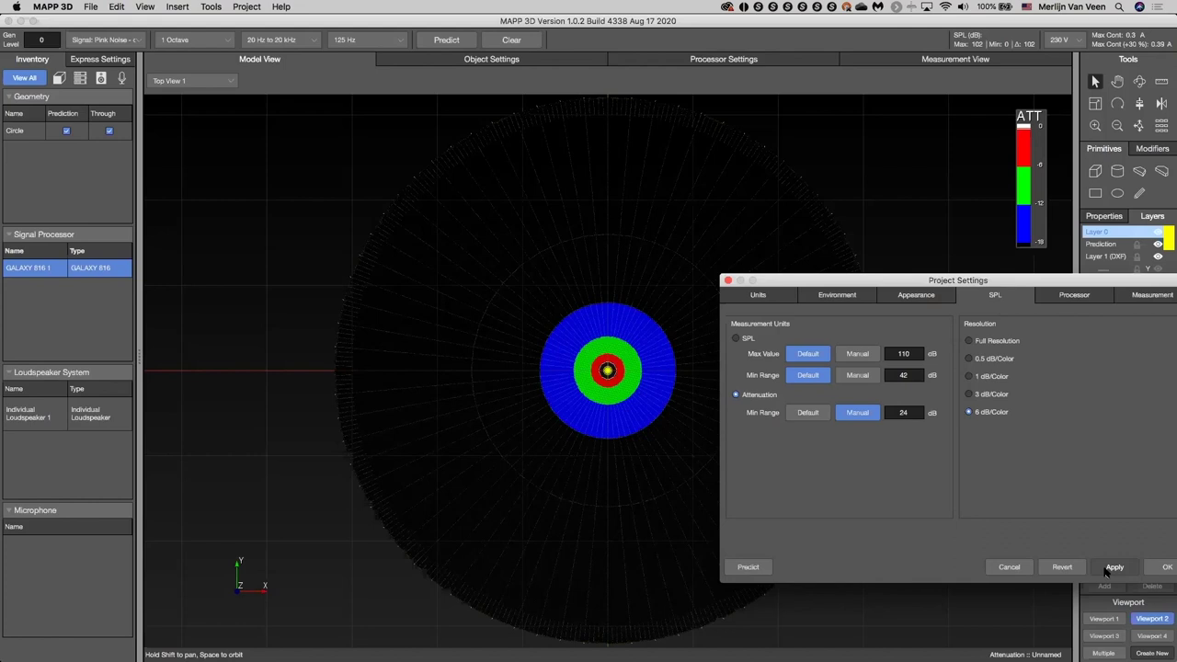
{"action": "left_click", "coordinate": [1112, 568]}
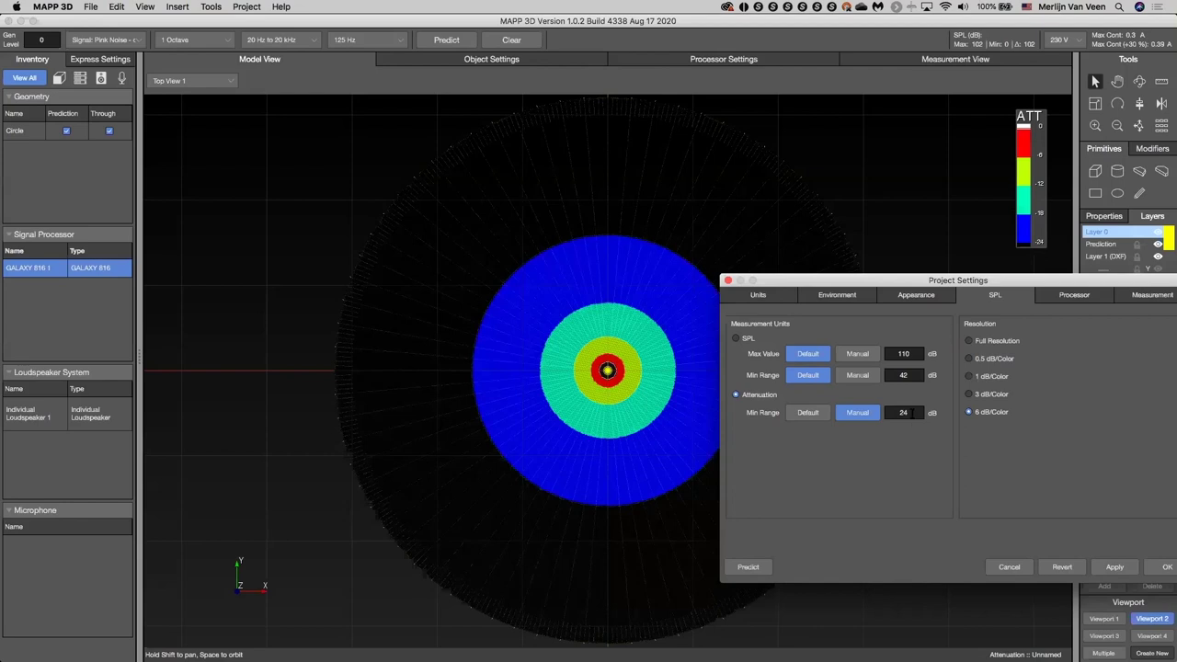
{"action": "type", "text": "30"}
Apply the 30 dB attenuation range, then return the map to full-resolution SPL display
{"action": "left_click", "coordinate": [1110, 567]}
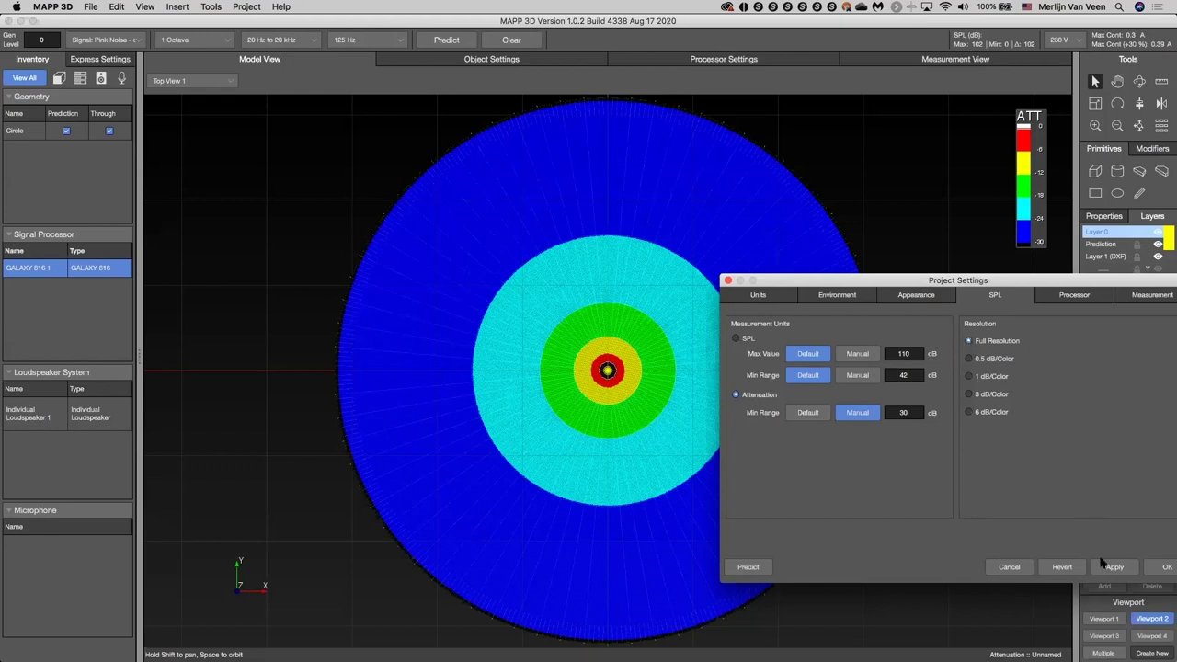
{"action": "left_click", "coordinate": [735, 338]}
{"action": "left_click", "coordinate": [1114, 568]}
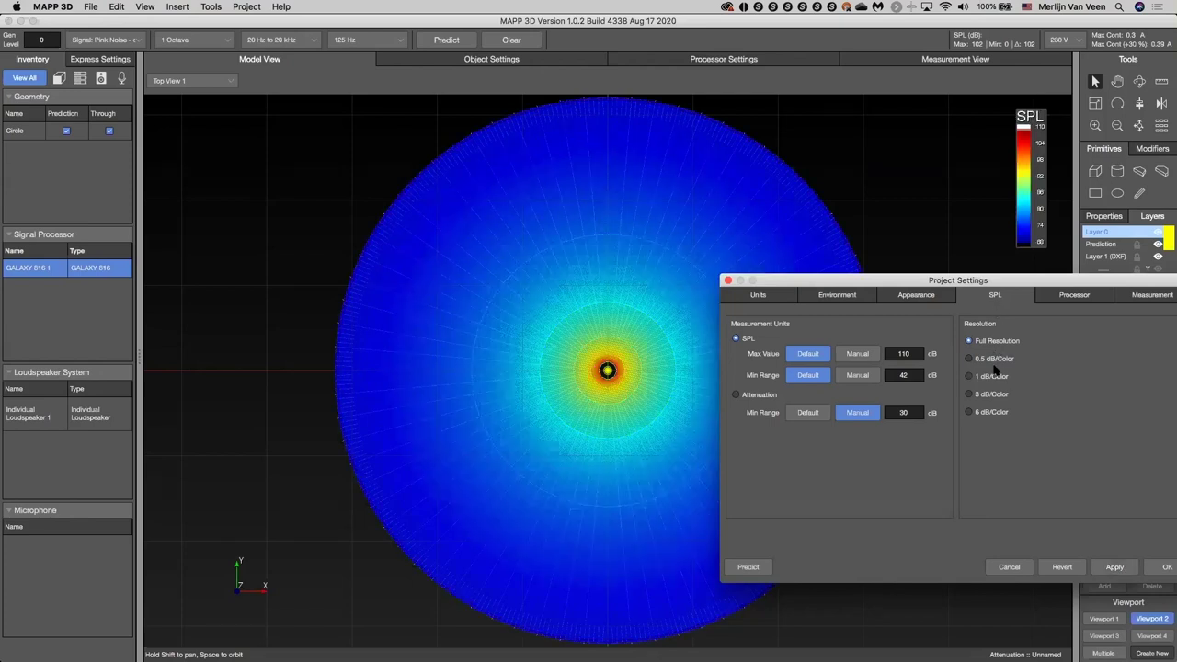
Set the SPL maximum value manually to 80 dB and apply it
{"action": "double_click", "coordinate": [903, 354]}
{"action": "type", "text": "80"}
{"action": "left_click", "coordinate": [1115, 568]}
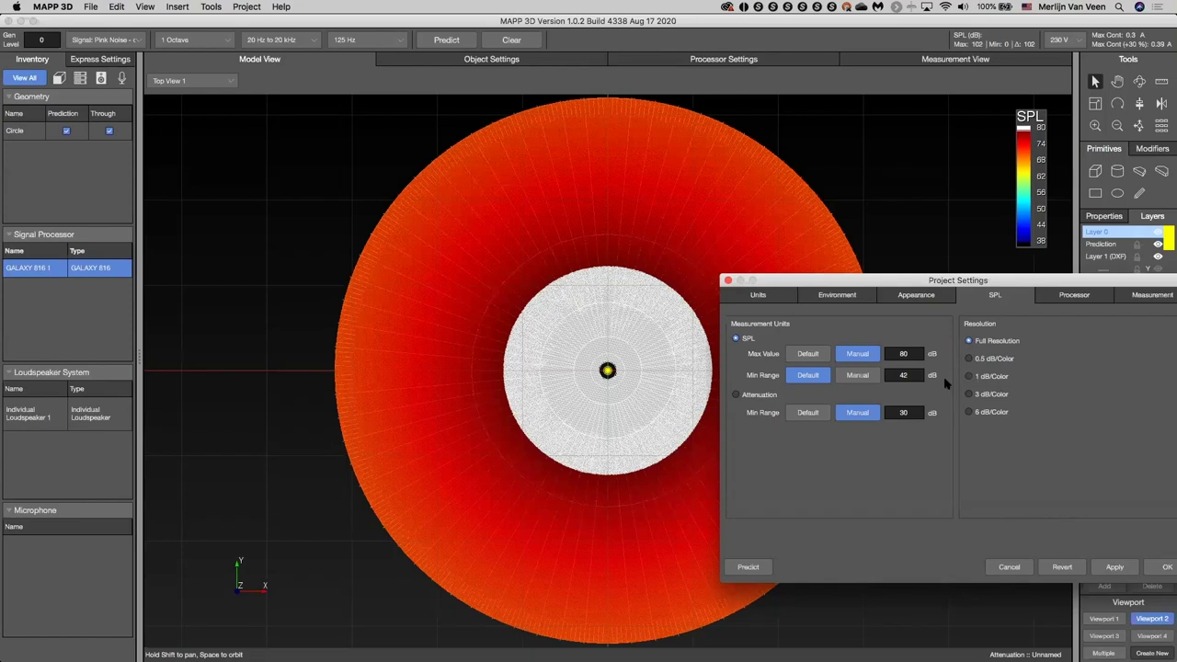
Close Project Settings and close the current project
{"action": "left_click", "coordinate": [728, 281]}
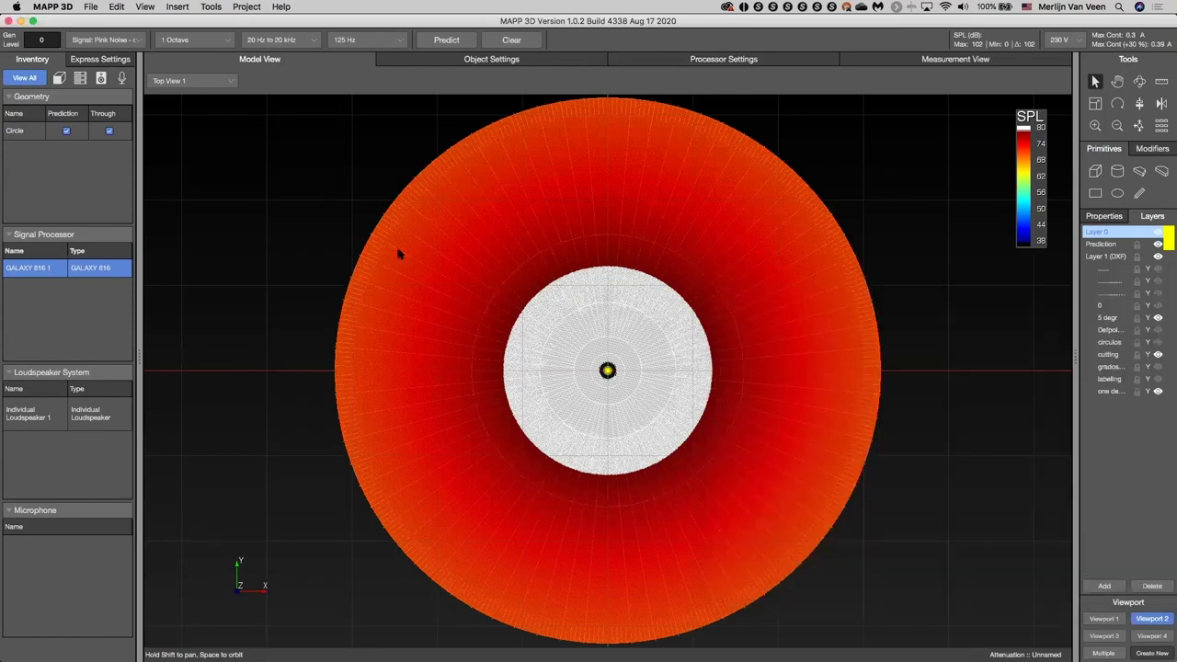
{"action": "left_click", "coordinate": [91, 7]}
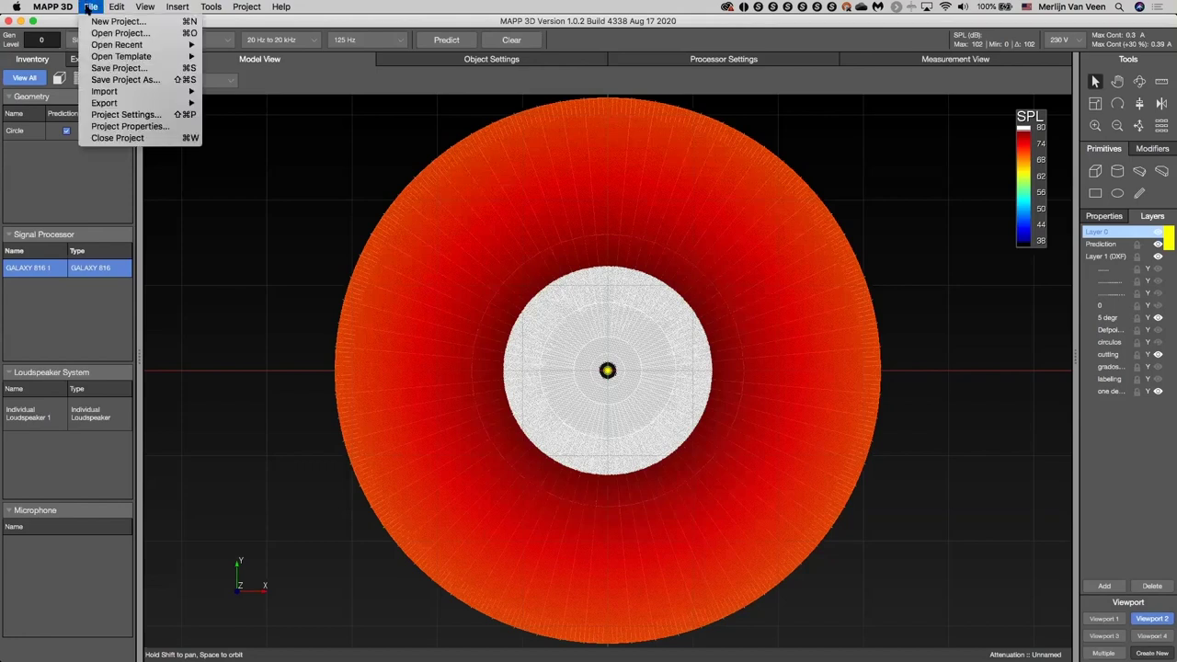
{"action": "left_click", "coordinate": [103, 140]}
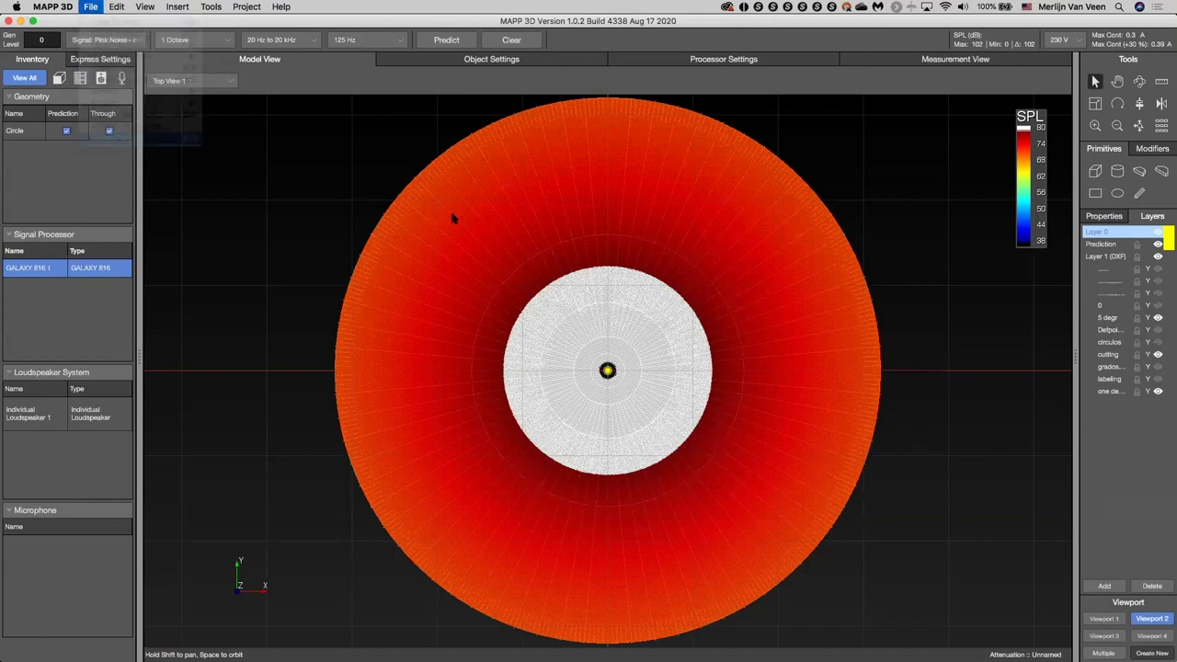
Discard changes, enlarge the front-fill project's 3D view, and set attenuation colours to 6 dB steps
{"action": "left_click", "coordinate": [599, 337]}
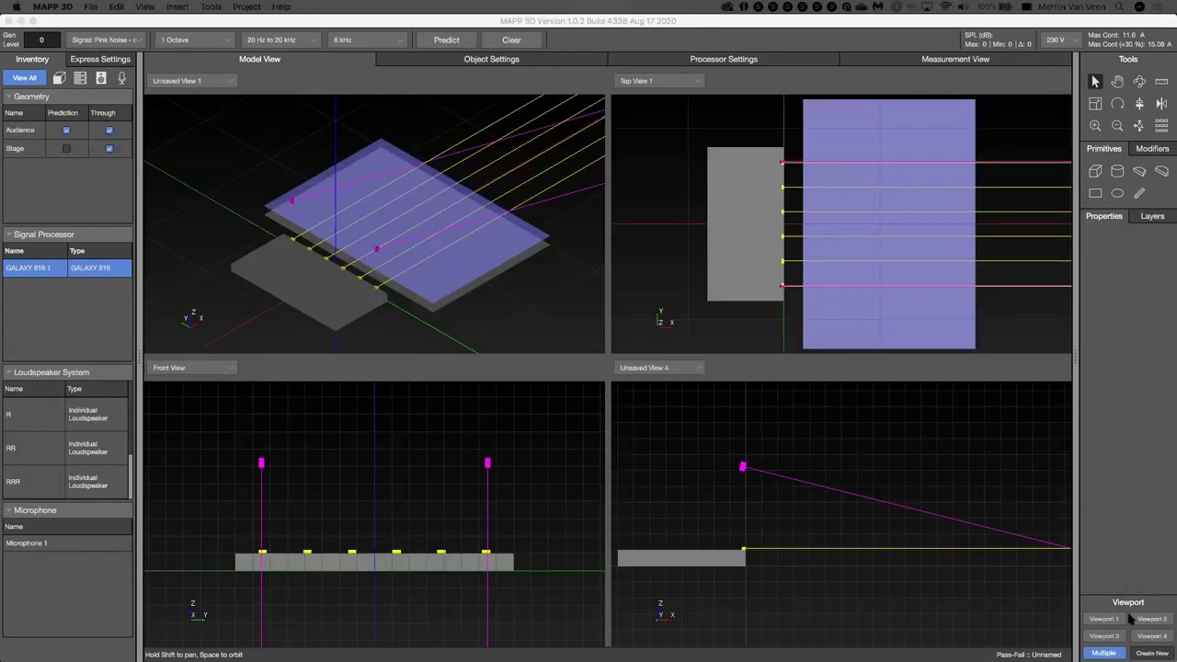
{"action": "left_click", "coordinate": [1114, 621]}
{"action": "right_click", "coordinate": [274, 210]}
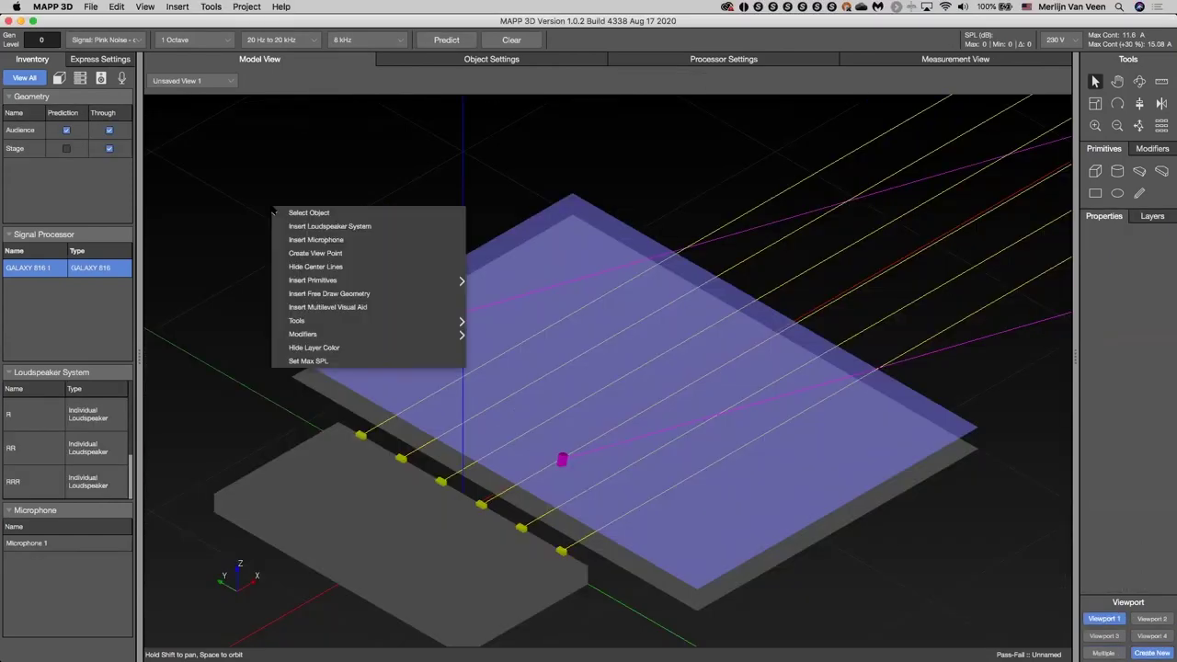
{"action": "left_click", "coordinate": [319, 361]}
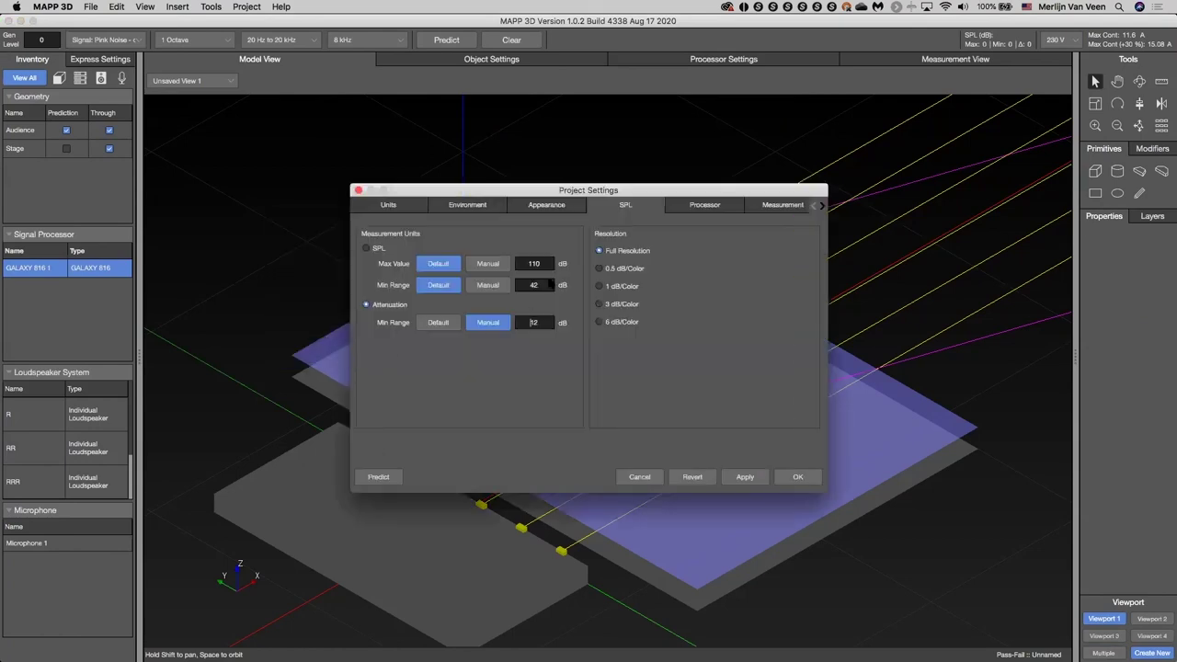
{"action": "left_click", "coordinate": [599, 322]}
{"action": "left_click", "coordinate": [798, 477]}
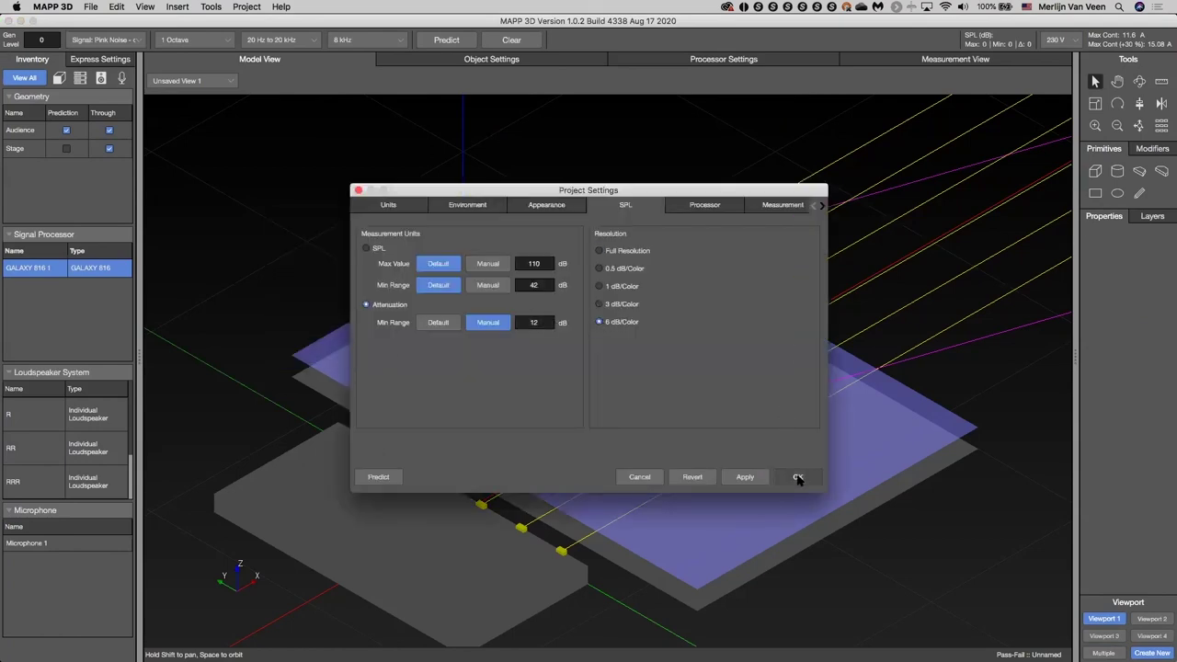
{"action": "scroll", "coordinate": [78, 404], "scroll_direction": "up", "scroll_amount": 3}
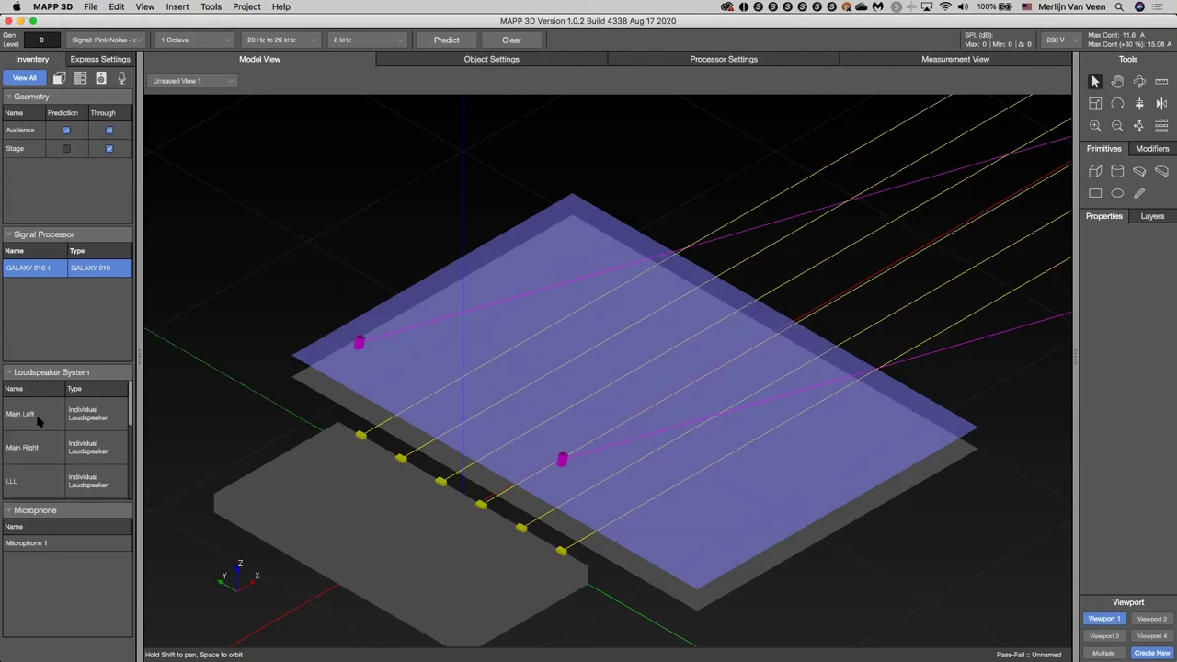
Predict attenuation for Main Left alone and switch to Top View 1
{"action": "left_click", "coordinate": [40, 416]}
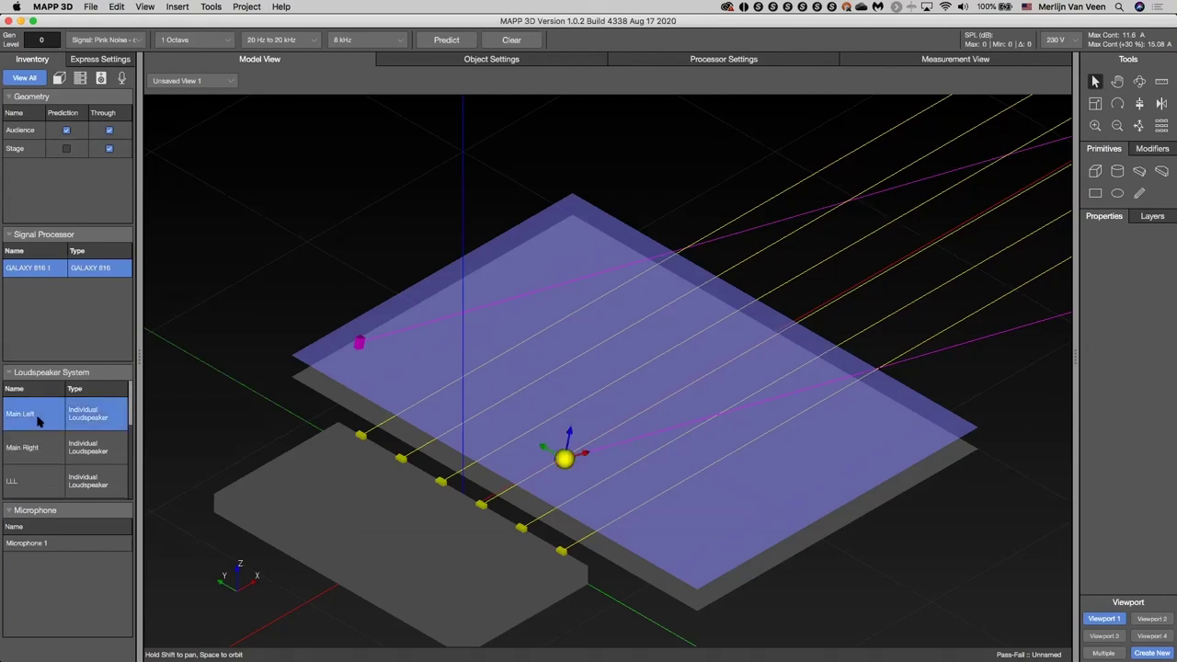
{"action": "left_click", "coordinate": [445, 41]}
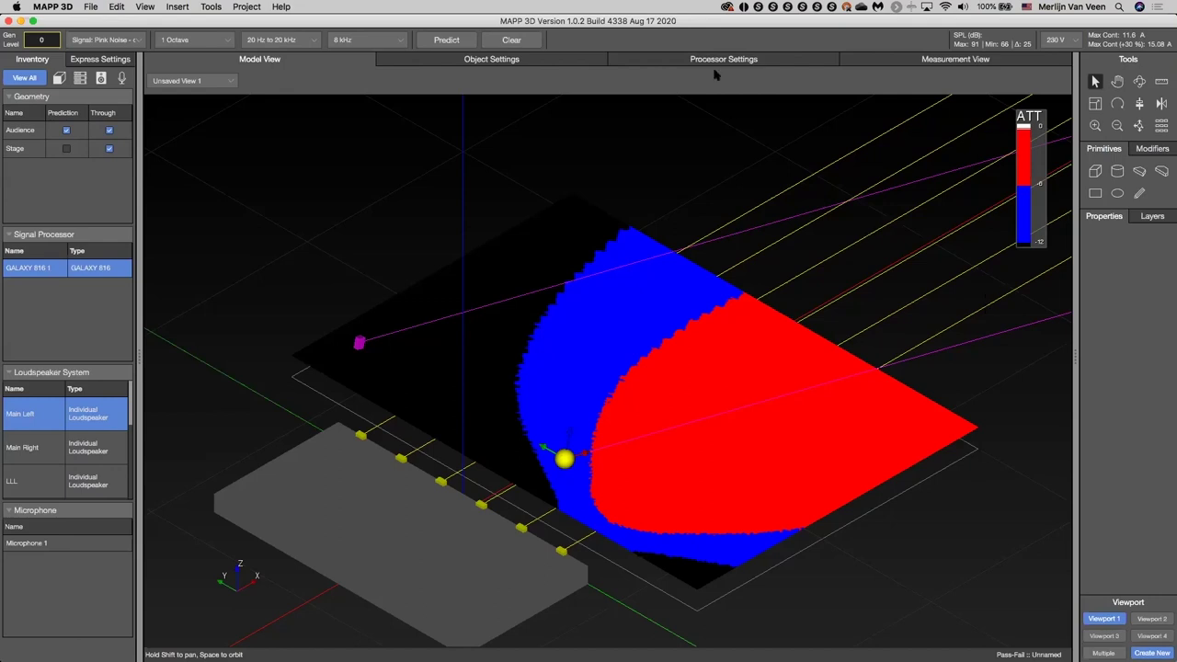
{"action": "left_click", "coordinate": [203, 84]}
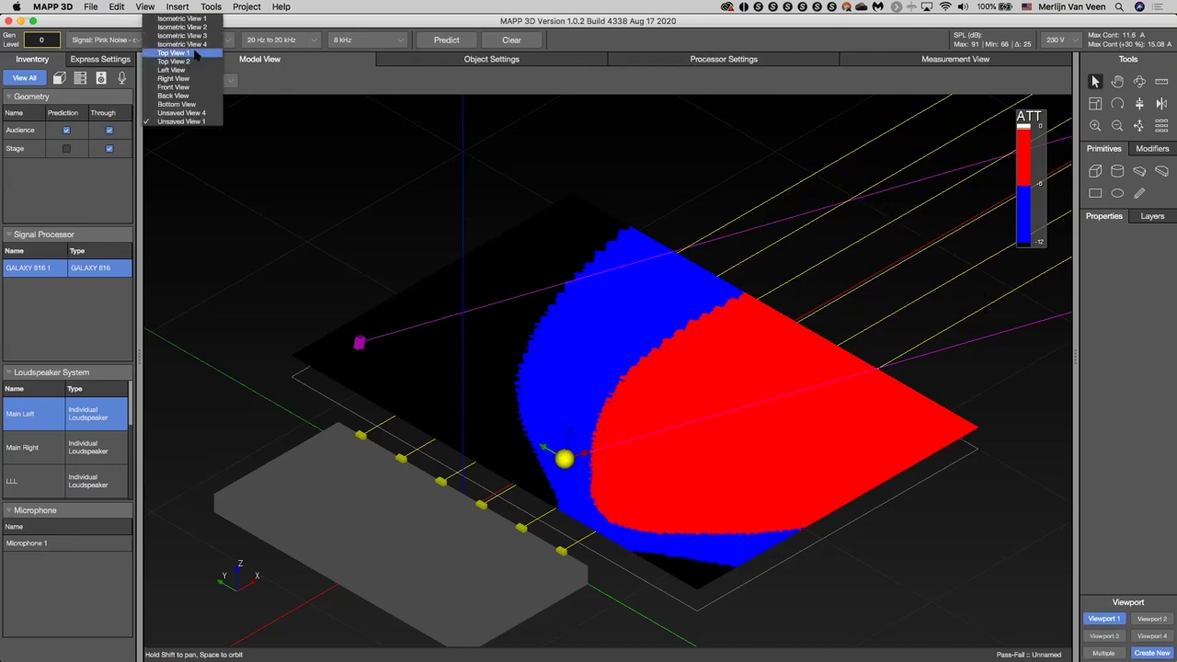
{"action": "left_click", "coordinate": [188, 52]}
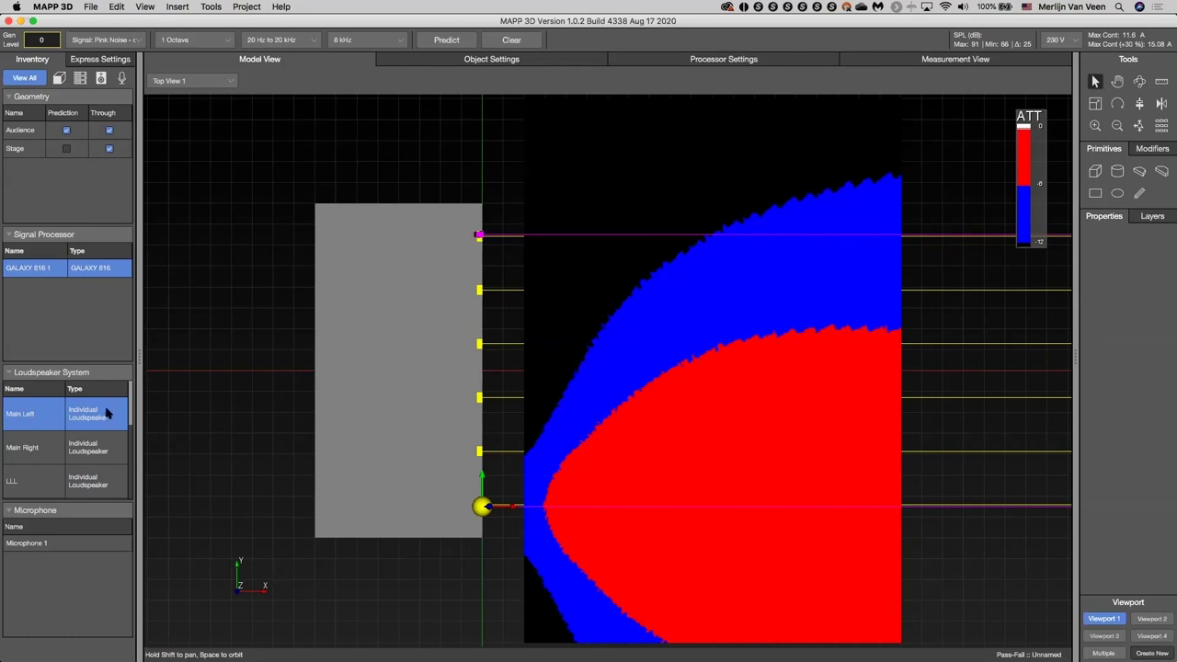
Predict attenuation for Main Right alone, then return to Isometric View 1
{"action": "left_click", "coordinate": [40, 449]}
{"action": "left_click", "coordinate": [448, 40]}
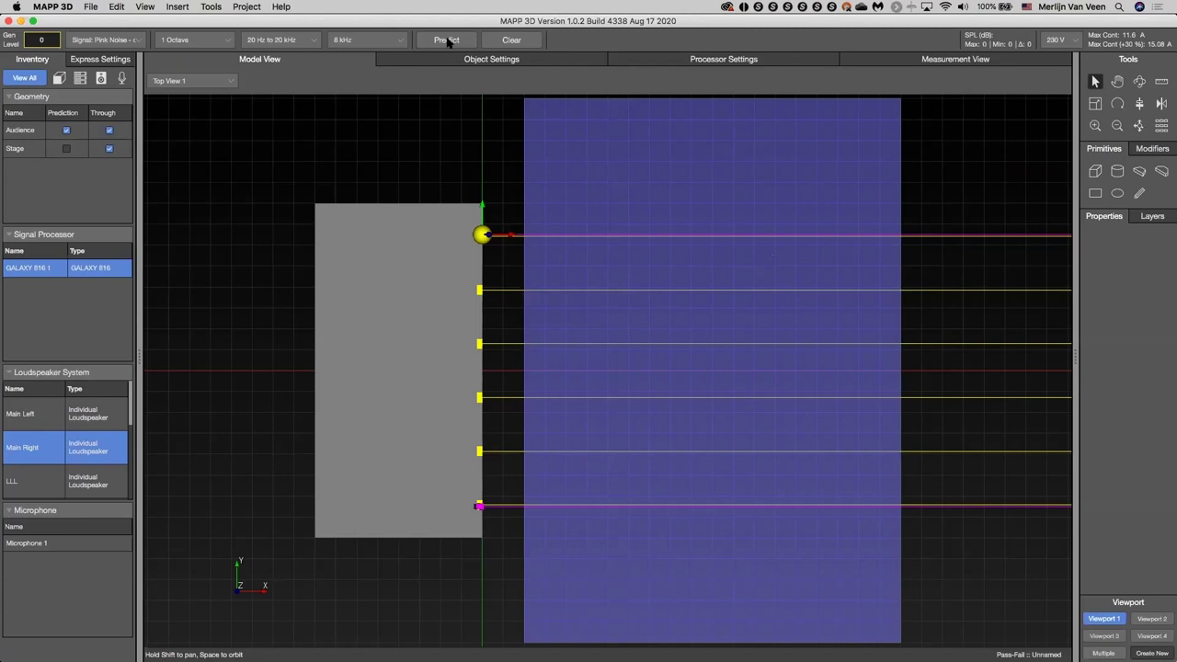
{"action": "left_click", "coordinate": [224, 82]}
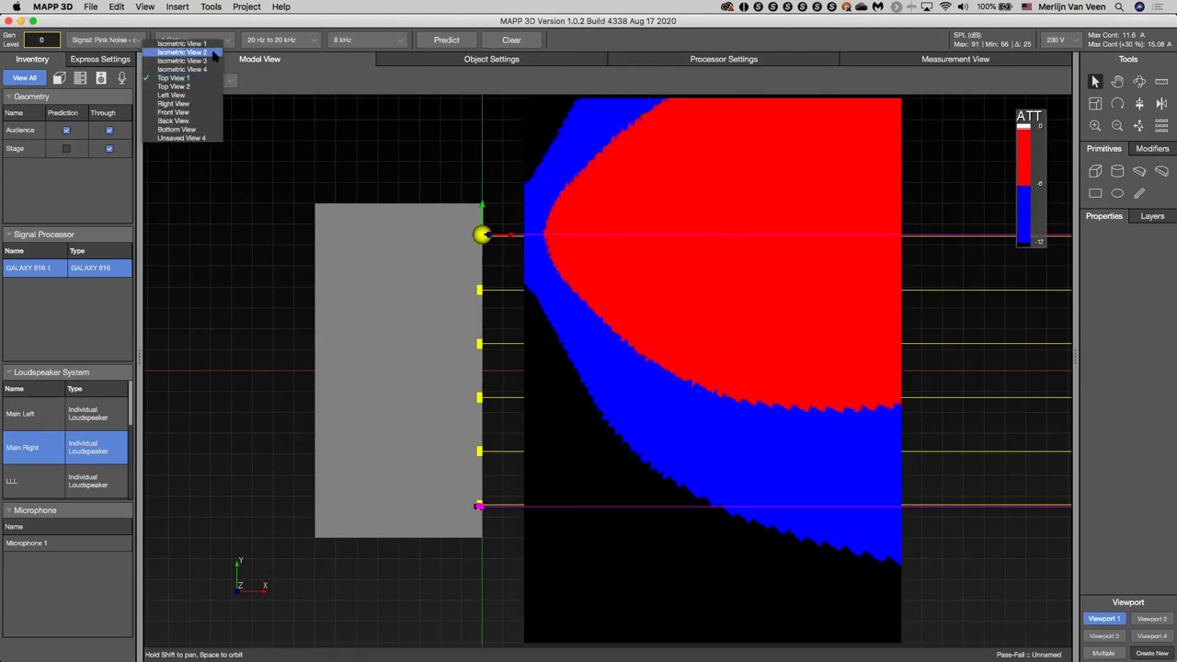
{"action": "left_click", "coordinate": [214, 44]}
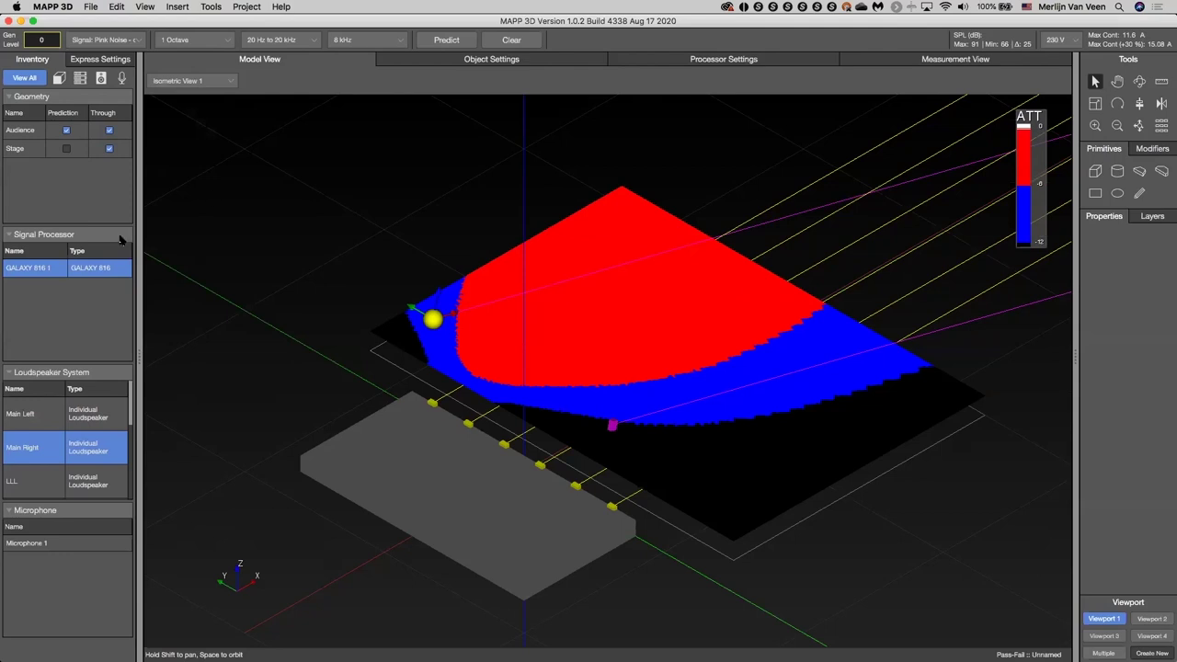
Predict the combined attenuation of Main Left and Main Right selected together
{"action": "left_click", "coordinate": [47, 415]}
{"action": "left_click", "coordinate": [44, 446]}
{"action": "left_click", "coordinate": [43, 419]}
{"action": "left_click", "coordinate": [42, 447], "text": "shift"}
{"action": "left_click", "coordinate": [446, 38]}
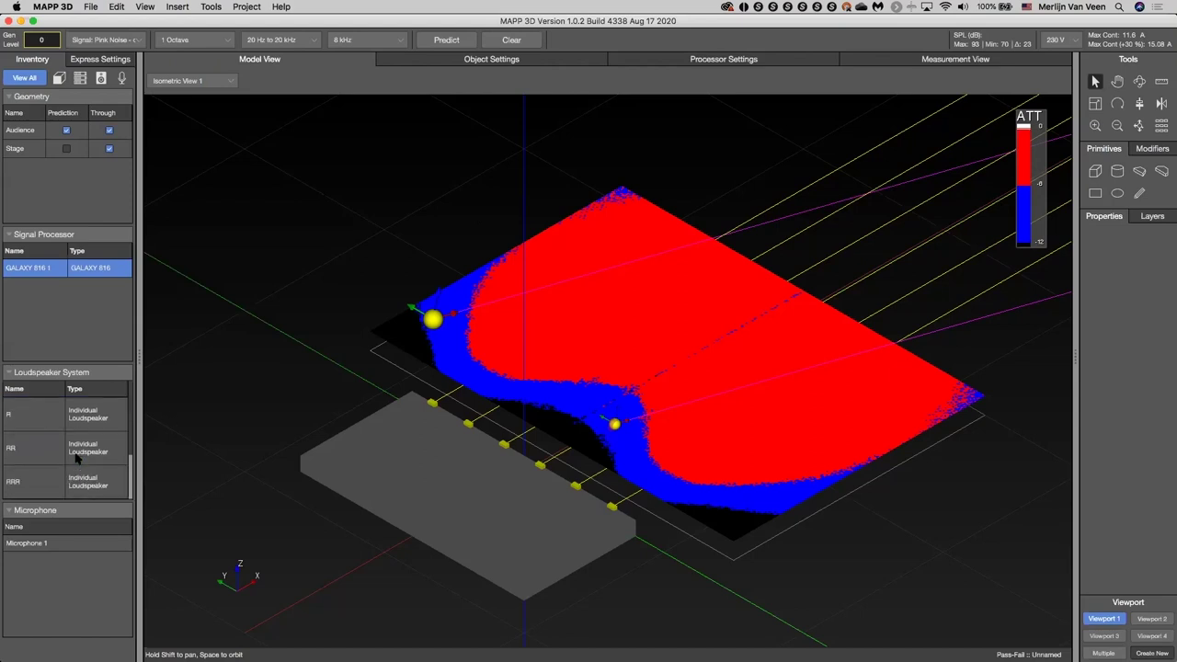
Predict attenuation for the LLL front-fill alone and view it in Top View 1
{"action": "left_click", "coordinate": [50, 486]}
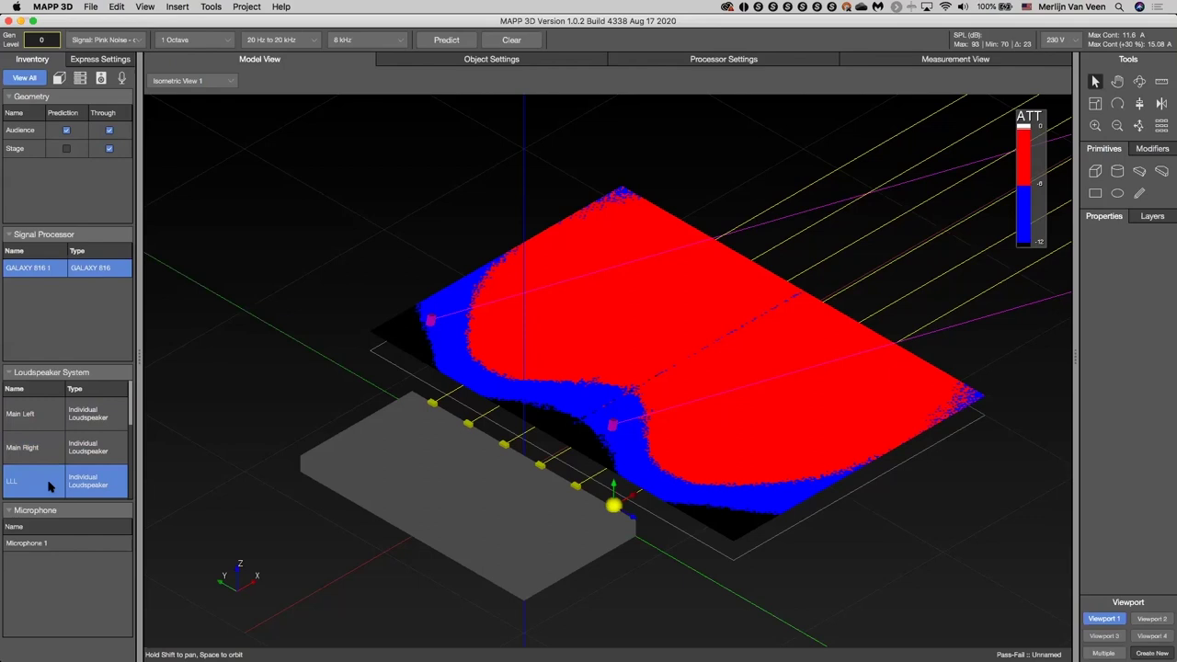
{"action": "left_click", "coordinate": [428, 41]}
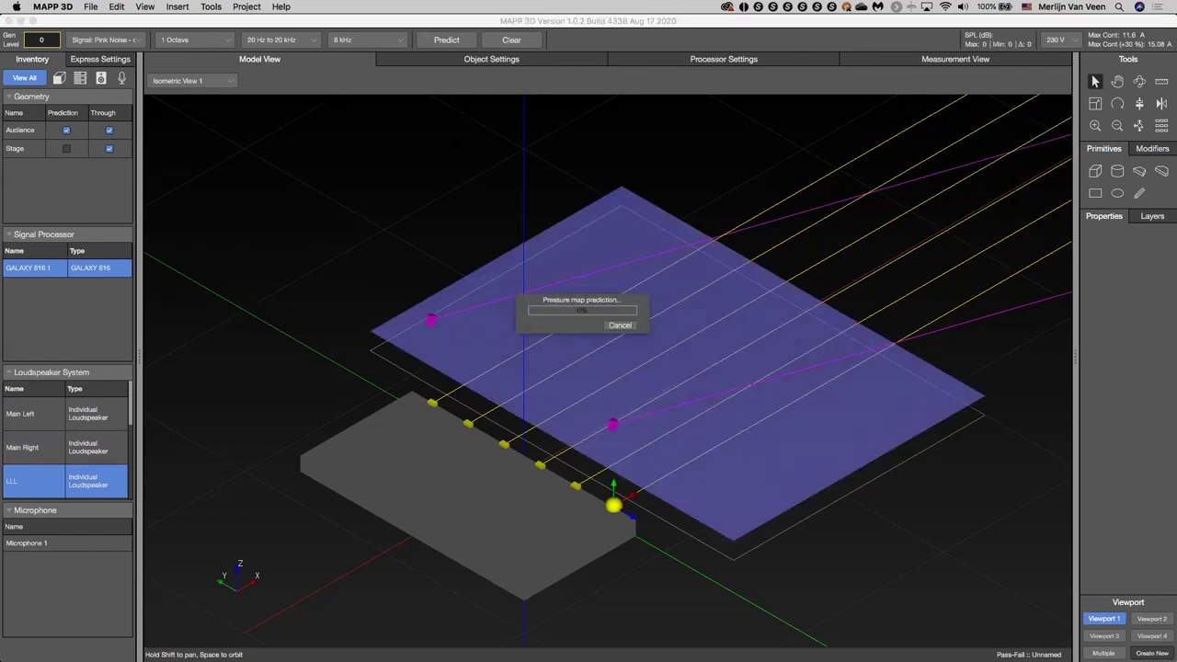
{"action": "left_click", "coordinate": [232, 82]}
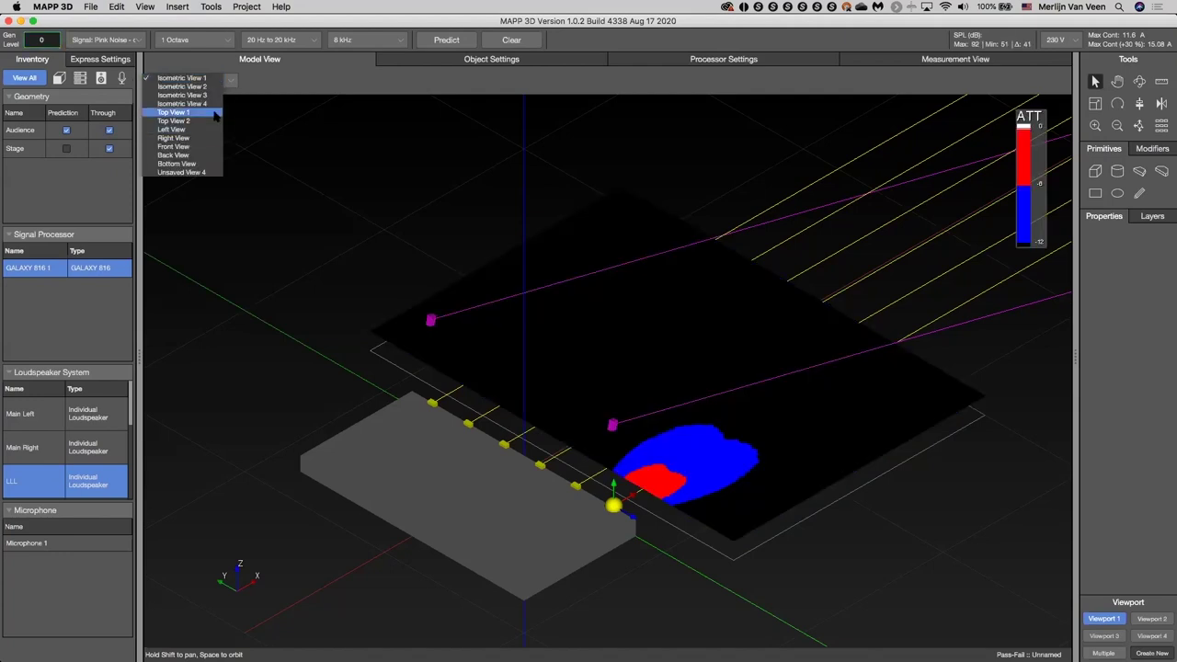
{"action": "left_click", "coordinate": [214, 114]}
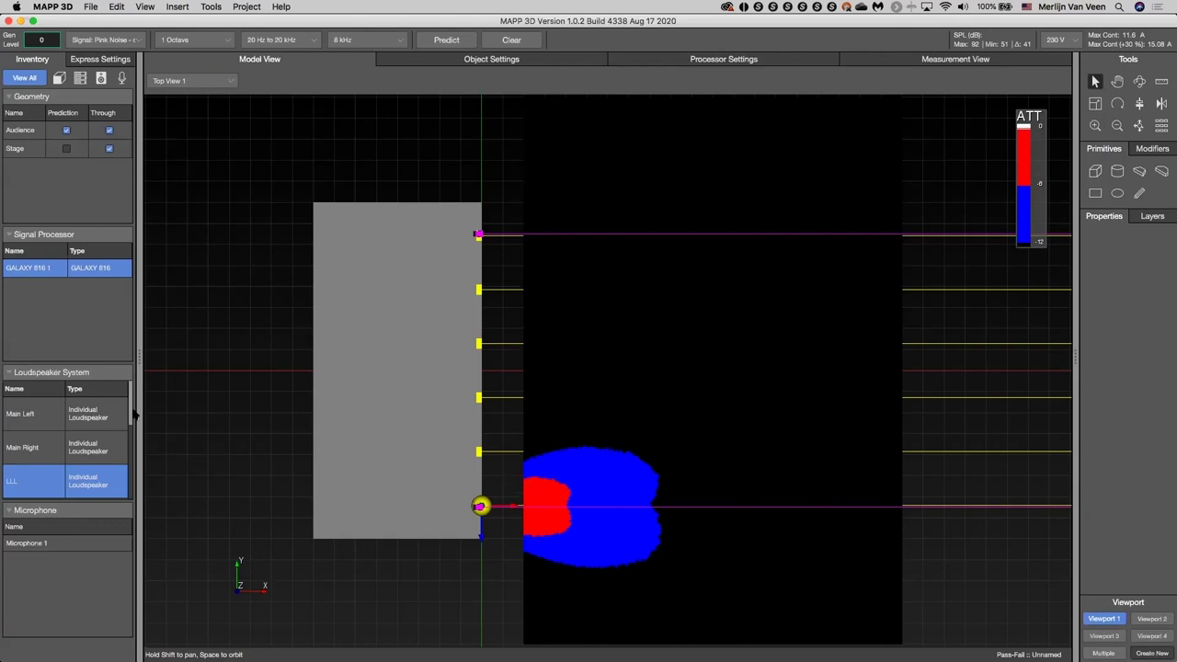
Predict attenuation for front-fills LLL and LL selected together
{"action": "scroll", "coordinate": [133, 415], "scroll_direction": "down", "scroll_amount": 2}
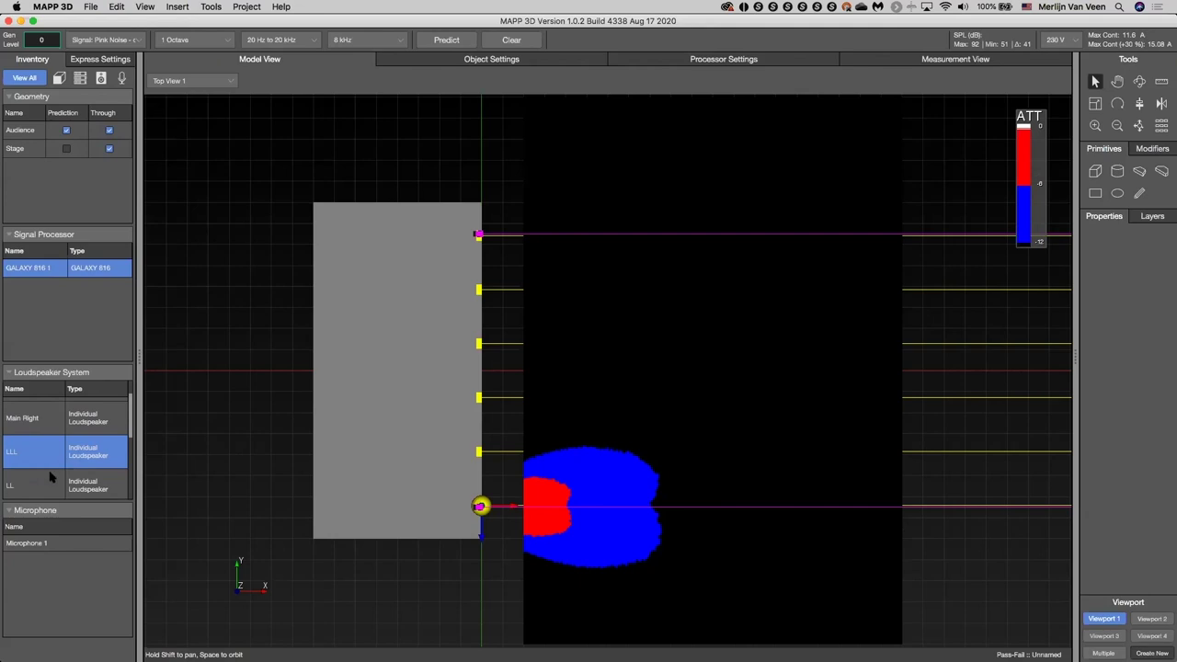
{"action": "left_click", "coordinate": [54, 478], "text": "shift"}
{"action": "left_click", "coordinate": [430, 41]}
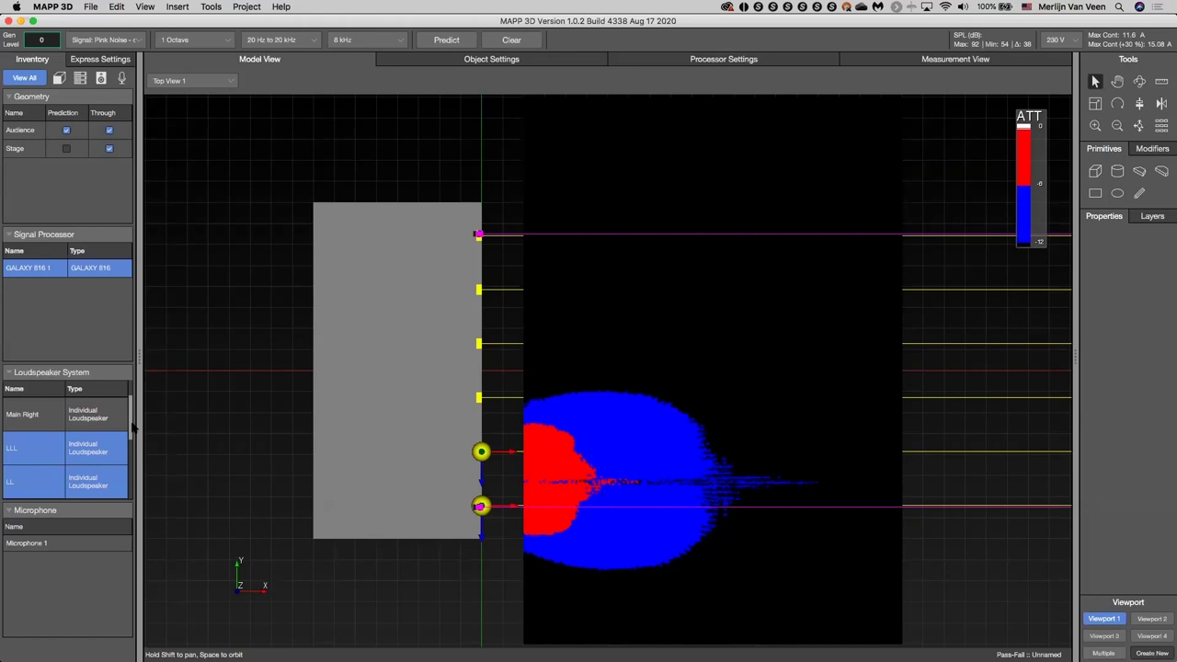
Extend the selection through L, R, RR and RRR and predict all six front-fills as one array
{"action": "scroll", "coordinate": [131, 476], "scroll_direction": "down", "scroll_amount": 3}
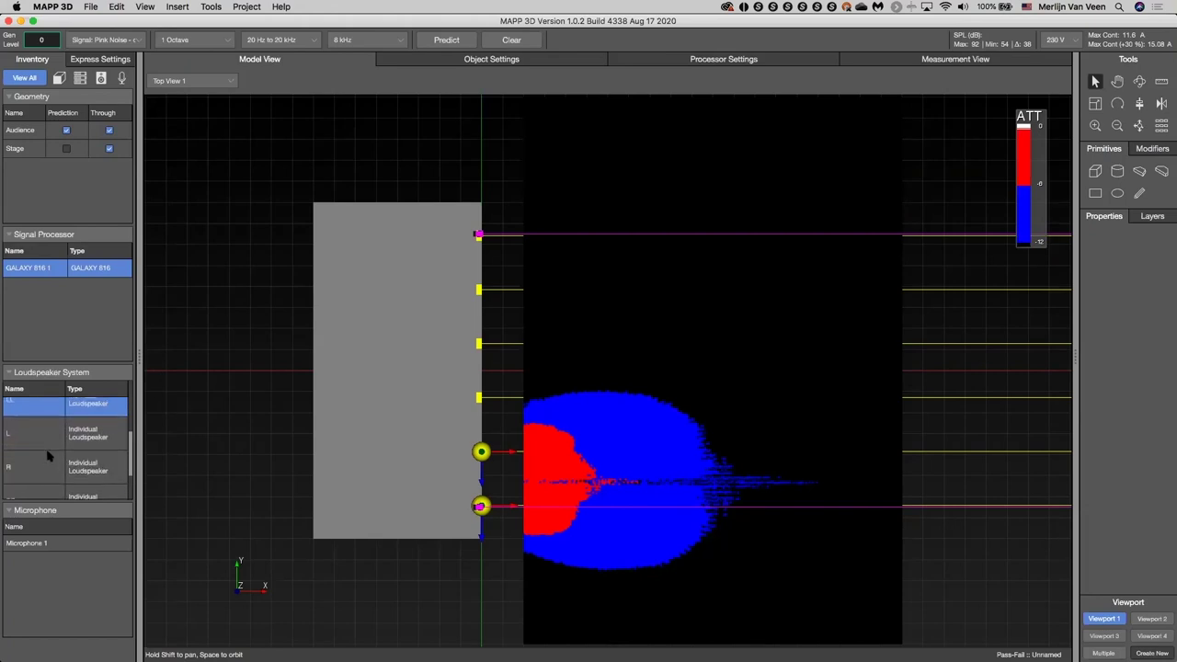
{"action": "key", "text": "shift+Down"}
{"action": "key", "text": "shift+Down"}
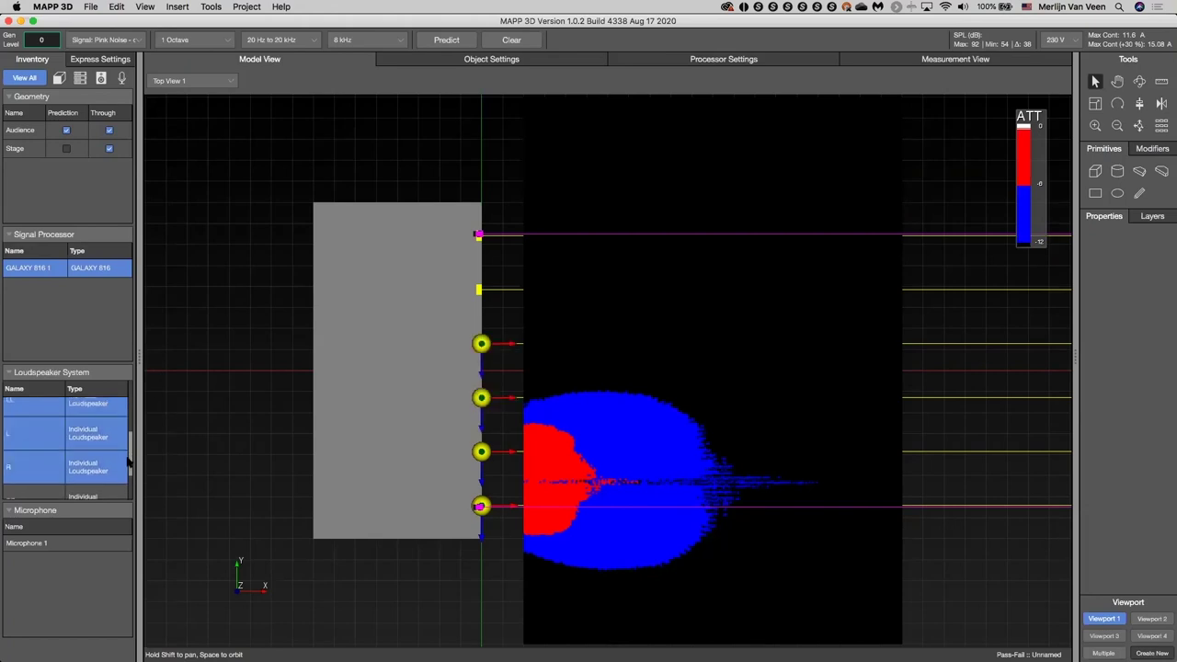
{"action": "key", "text": "shift+Down"}
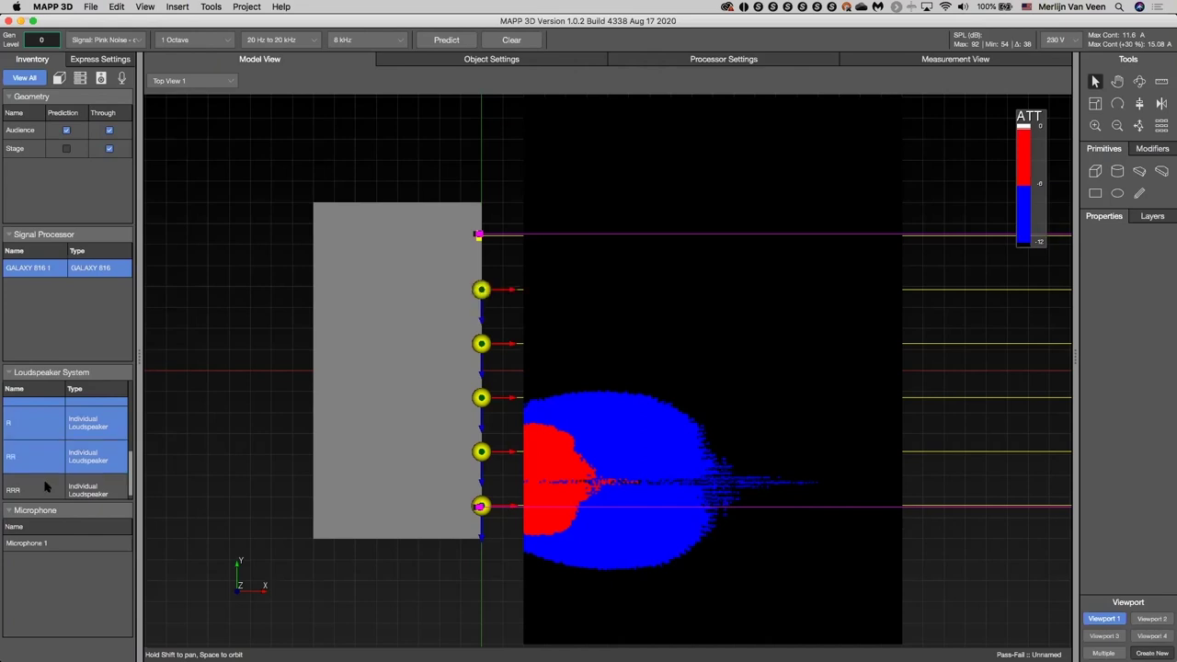
{"action": "key", "text": "shift+Down"}
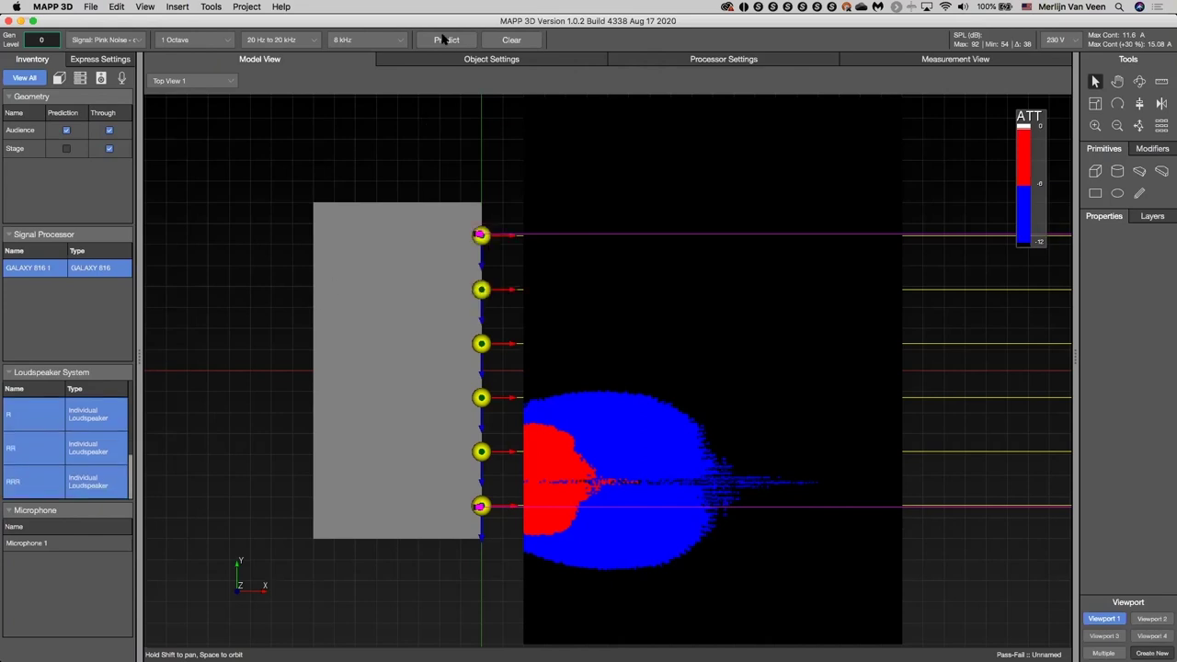
{"action": "left_click", "coordinate": [443, 39]}
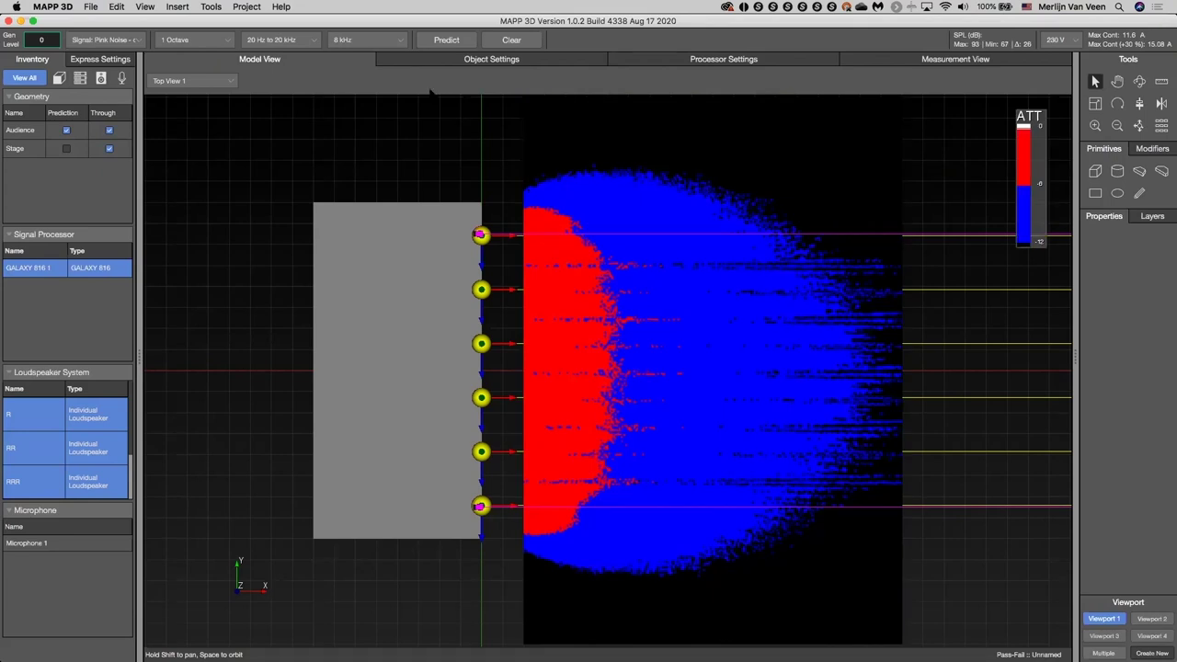
Switch to Isometric View 1, clear the loudspeaker selection, and predict attenuation for every loudspeaker
{"action": "left_click", "coordinate": [229, 81]}
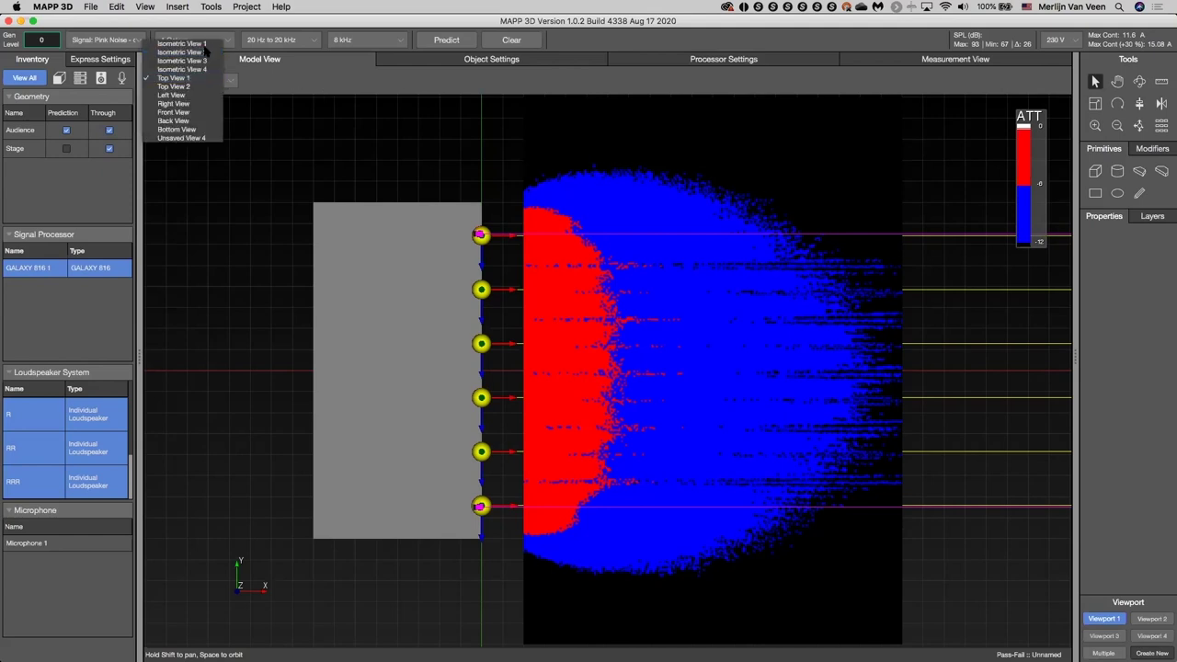
{"action": "left_click", "coordinate": [205, 49]}
{"action": "left_click", "coordinate": [212, 80]}
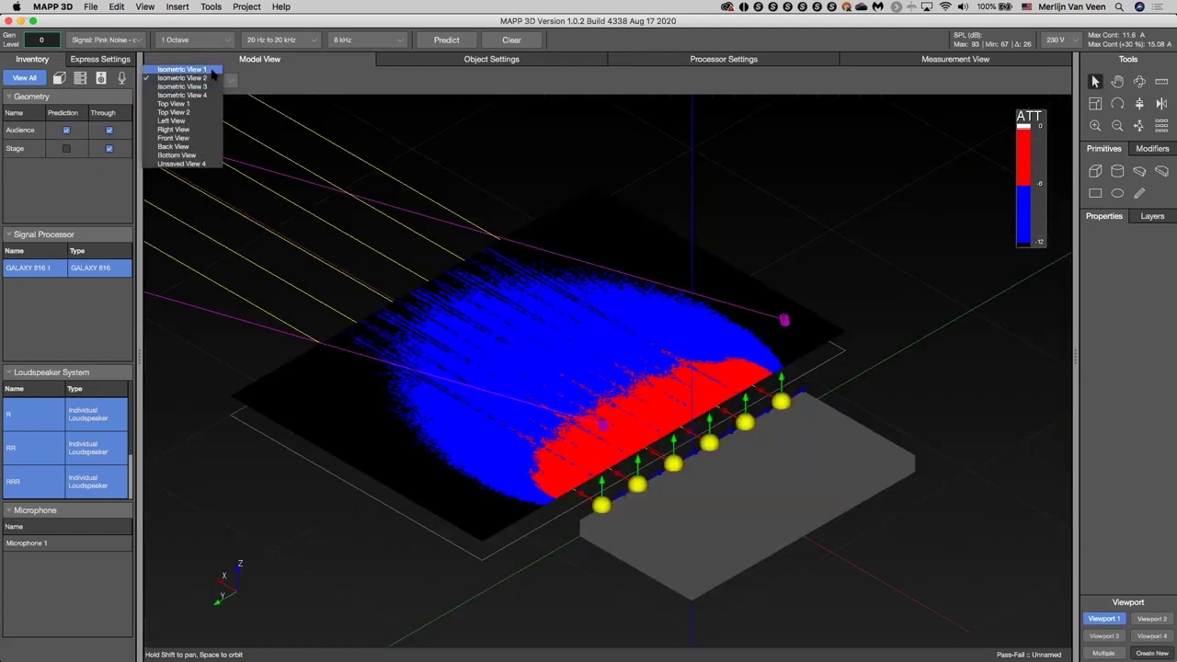
{"action": "left_click", "coordinate": [213, 71]}
{"action": "left_click", "coordinate": [285, 280]}
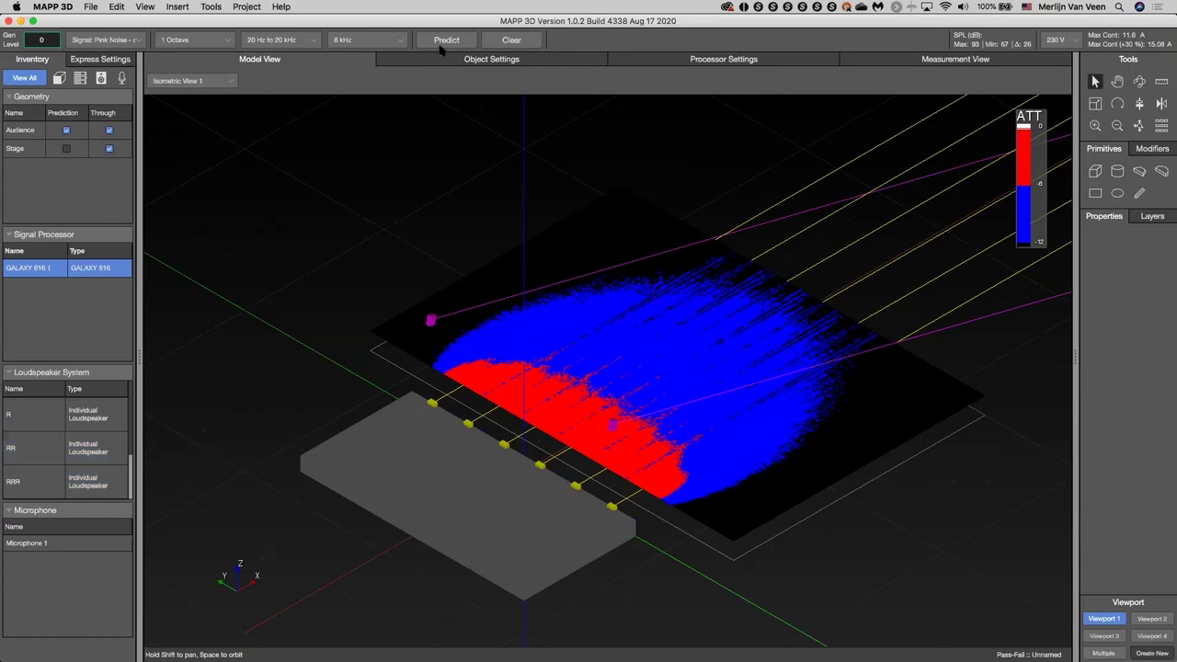
{"action": "left_click", "coordinate": [439, 39]}
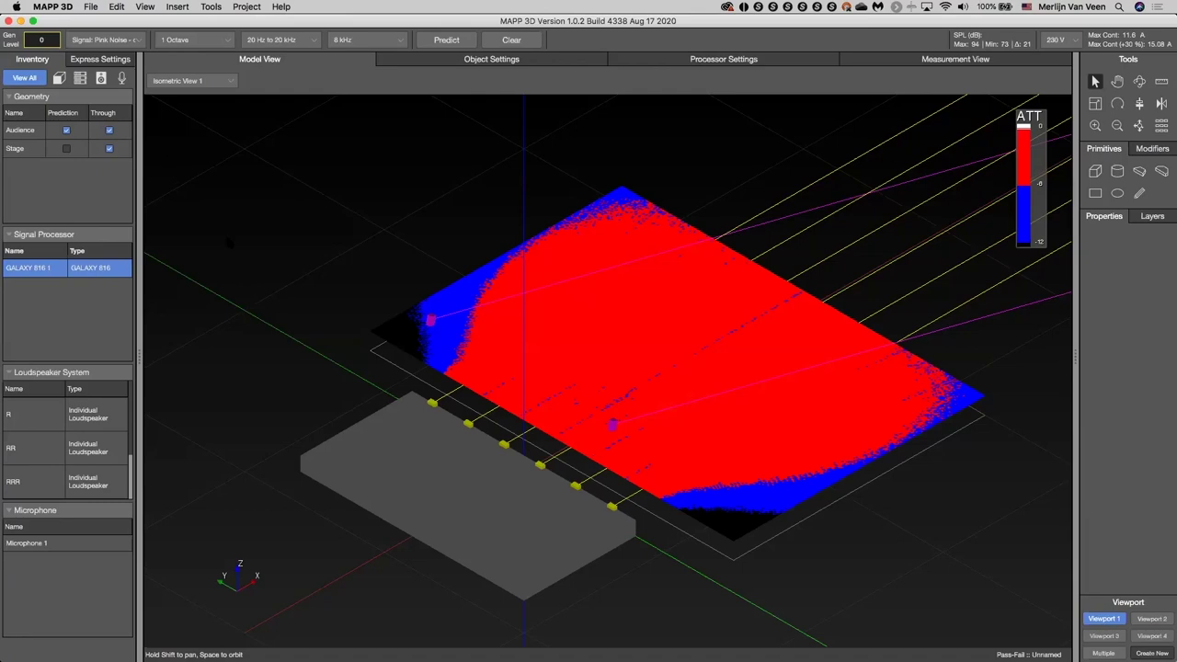
Play the Keynote slideshow from slide 19, 'SPL in Model View', then return to MAPP 3D
{"action": "key", "text": "super+Tab"}
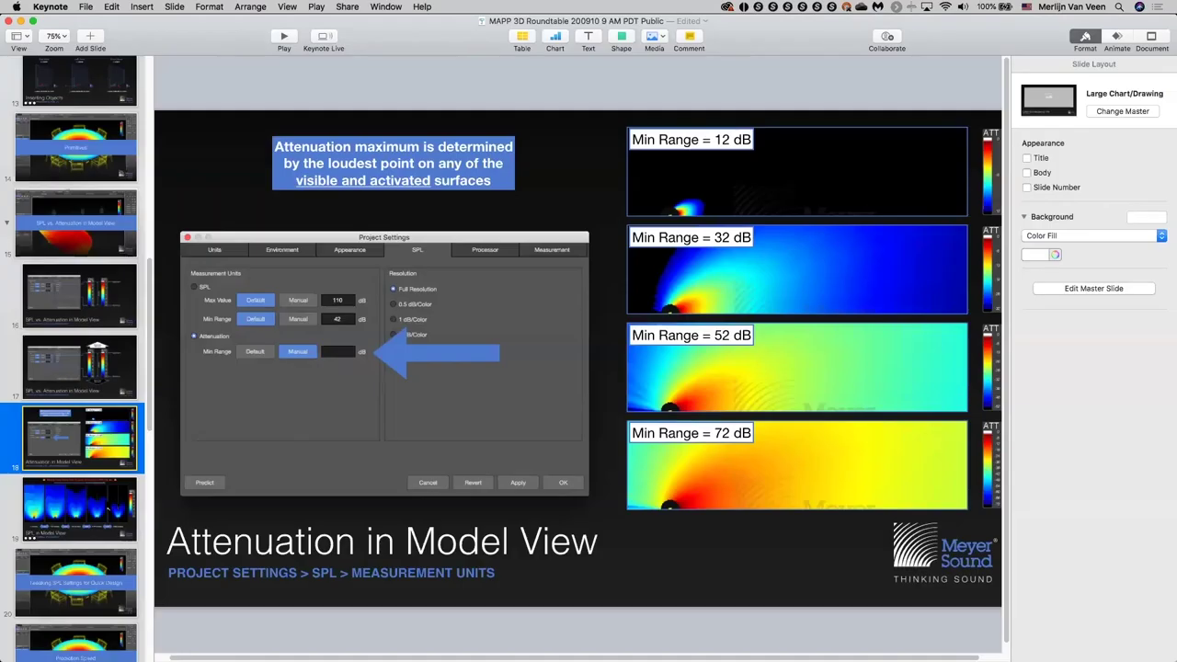
{"action": "key", "text": "Down"}
{"action": "left_click", "coordinate": [284, 36]}
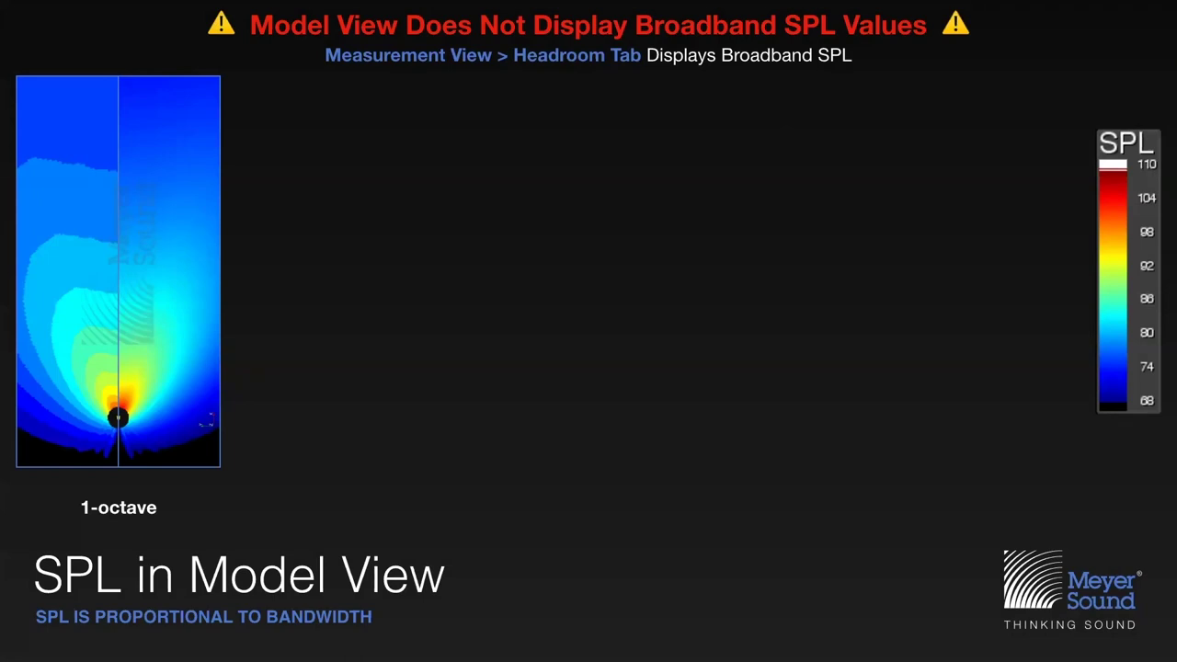
{"action": "key", "text": "super+Tab"}
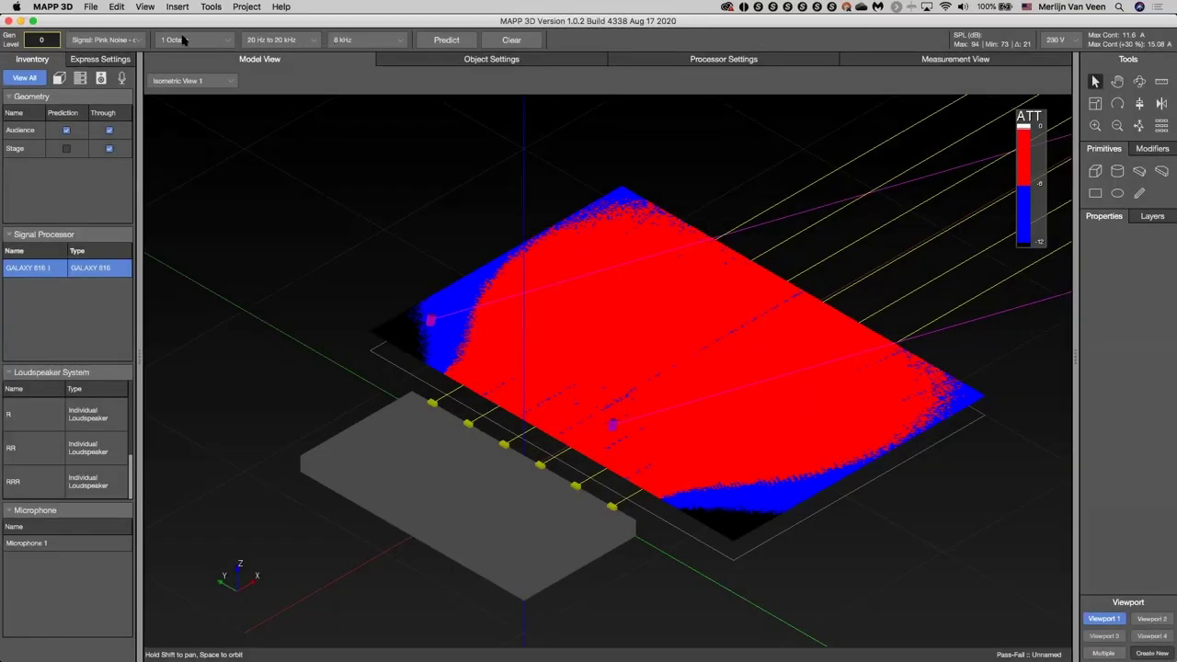
Confirm the bandwidth stays at 1 Octave, then return to the Keynote slideshow
{"action": "left_click", "coordinate": [192, 40]}
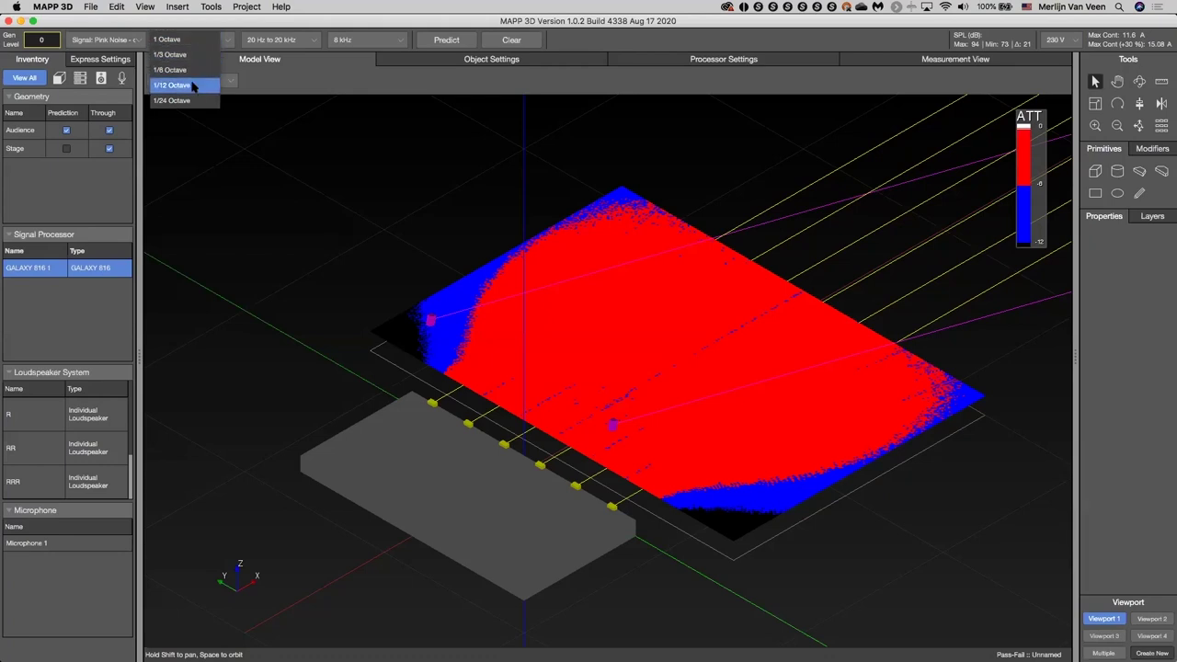
{"action": "left_click", "coordinate": [189, 39]}
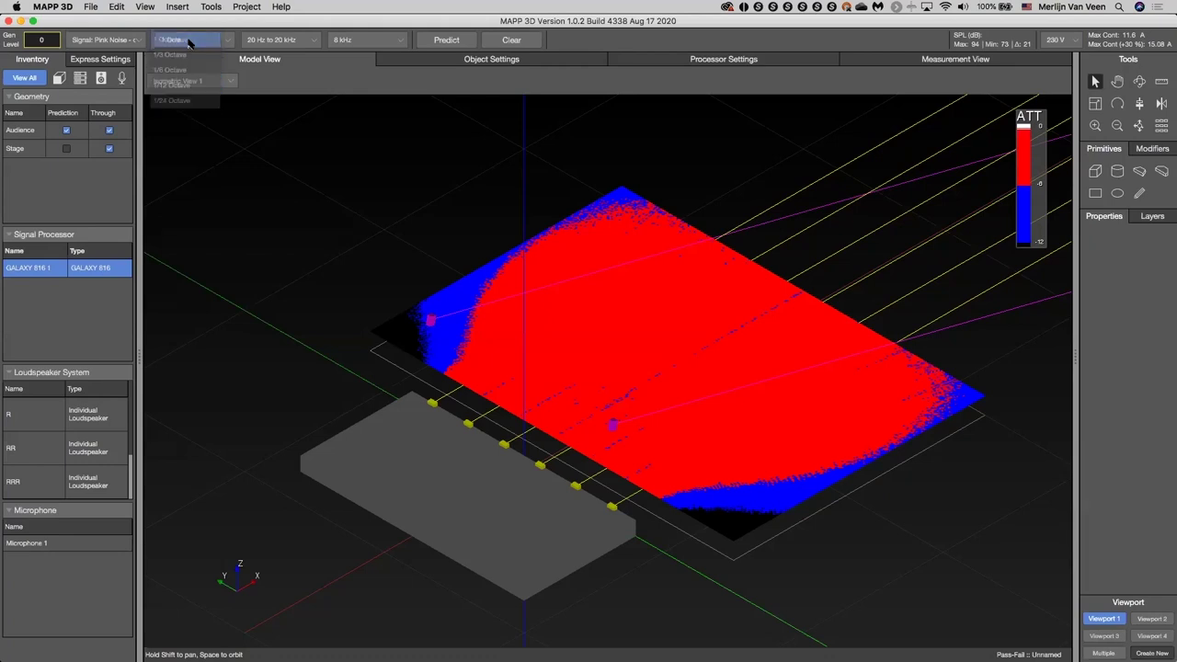
{"action": "key", "text": "super+Tab"}
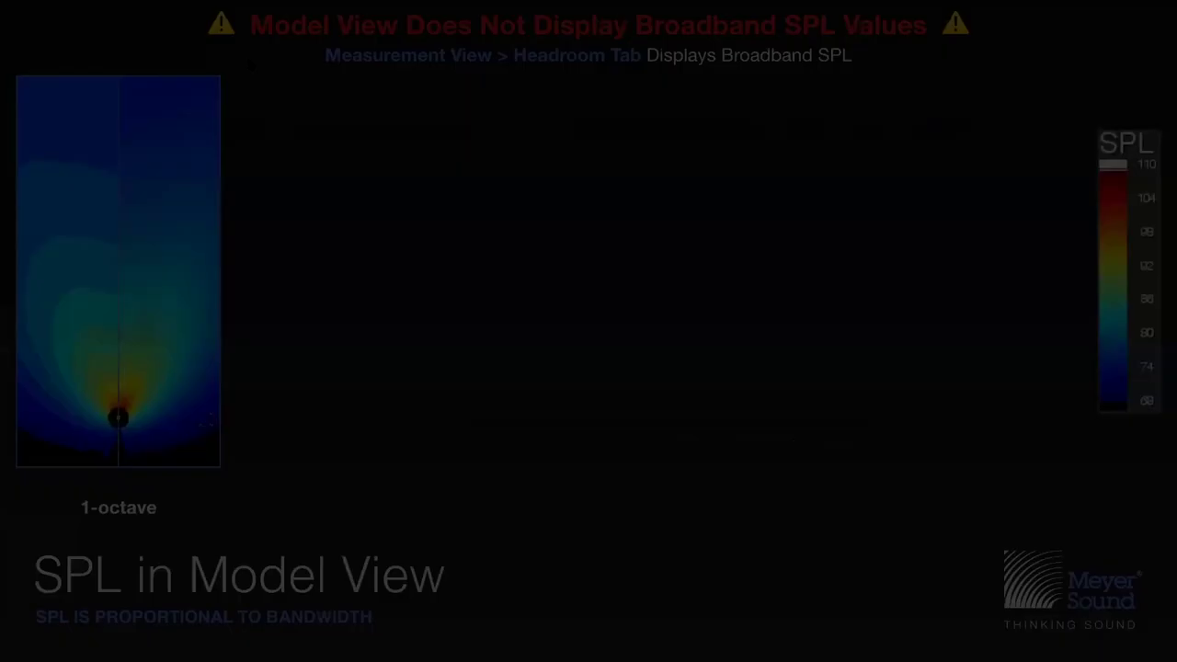
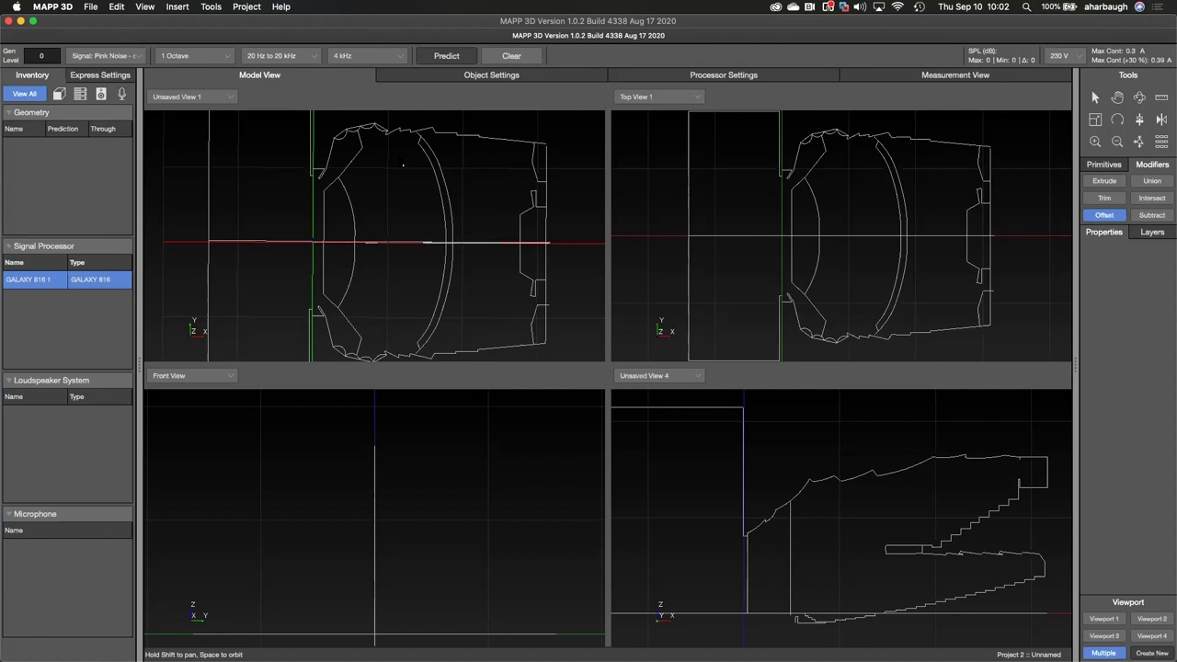
Make the zREF reference layer visible so its red arcs overlay the venue outline
{"action": "left_click_drag", "start_coordinate": [403, 165], "coordinate": [396, 210]}
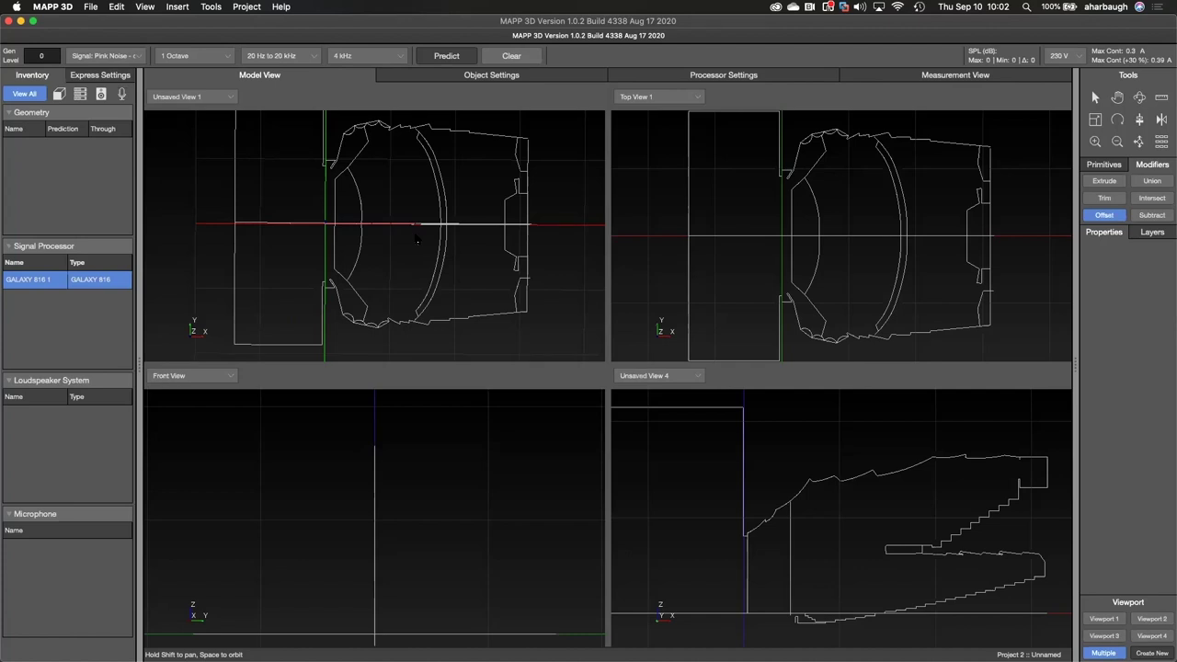
{"action": "left_click_drag", "start_coordinate": [405, 276], "coordinate": [449, 212]}
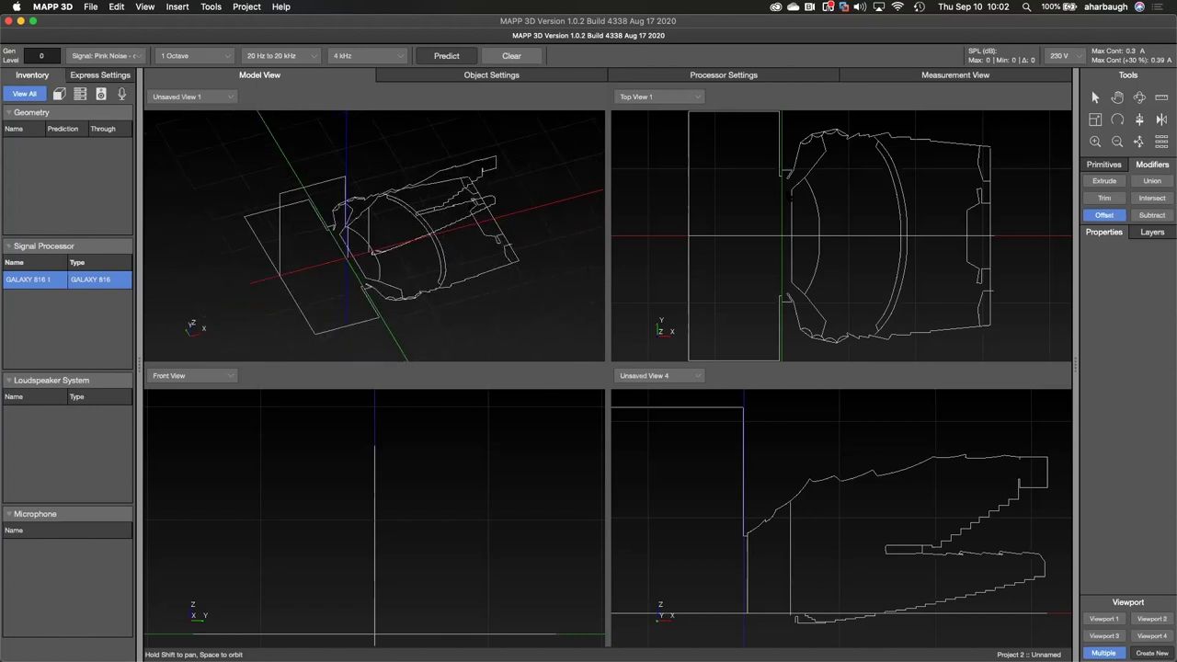
{"action": "left_click", "coordinate": [1153, 235]}
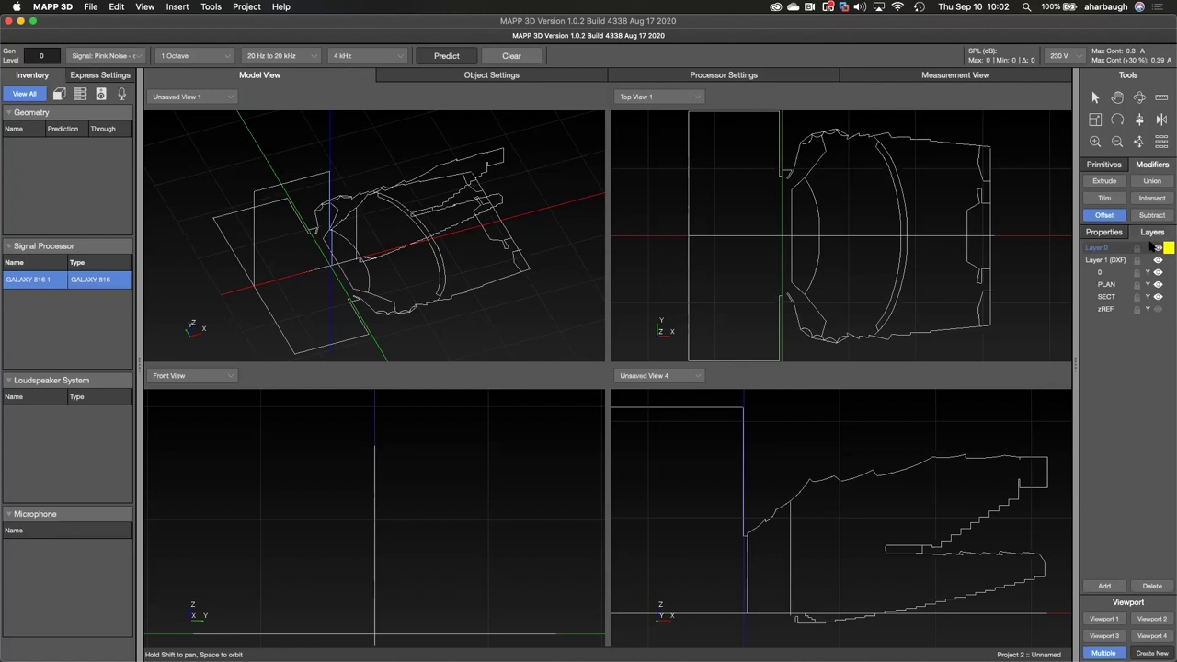
{"action": "left_click", "coordinate": [1158, 309]}
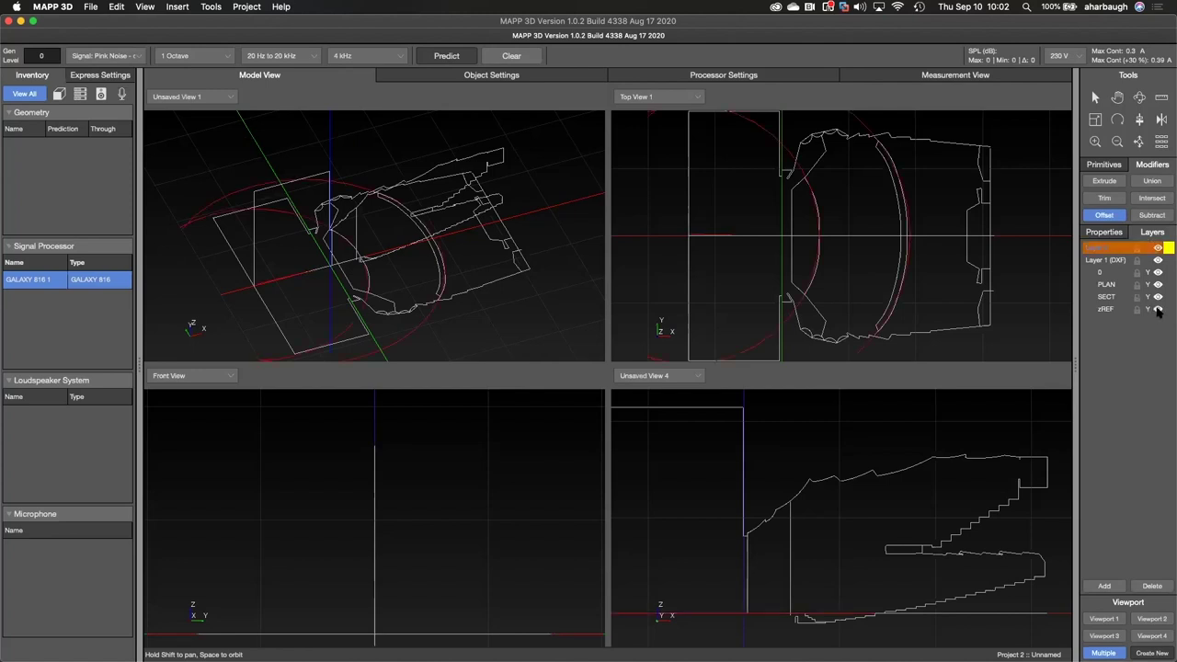
{"action": "left_click_drag", "start_coordinate": [918, 194], "coordinate": [862, 233]}
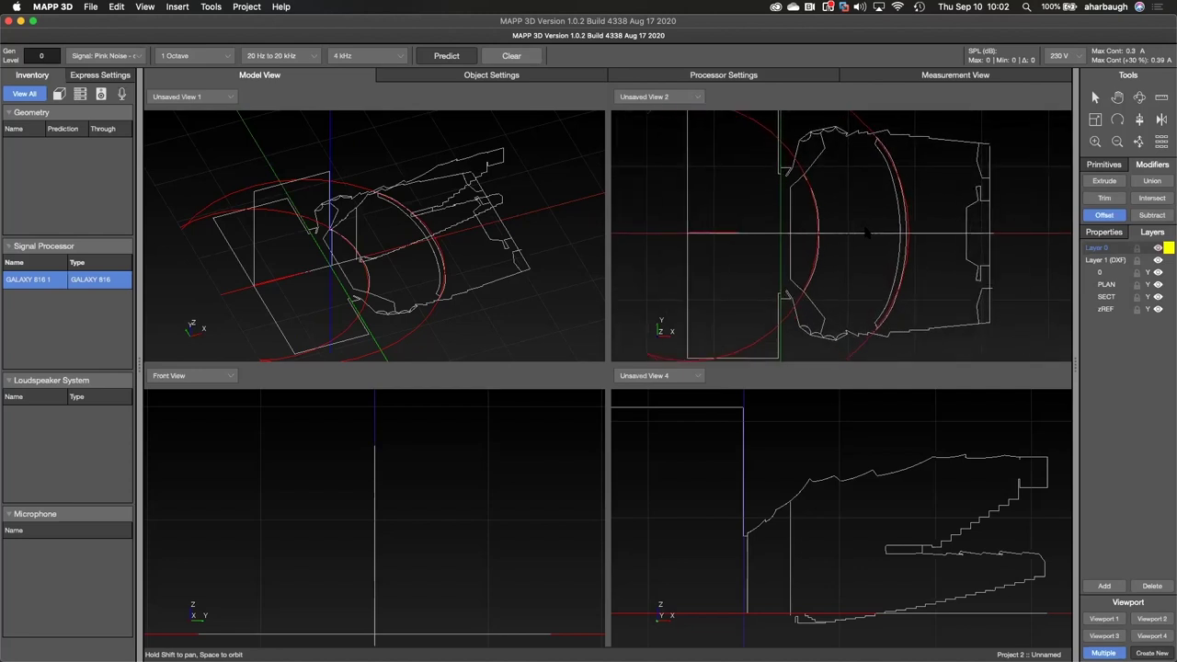
{"action": "left_click_drag", "start_coordinate": [807, 184], "coordinate": [820, 240]}
Draw the straight Free Draw line from the axis mid point to the end point
{"action": "scroll", "coordinate": [693, 241], "scroll_direction": "up", "scroll_amount": 5}
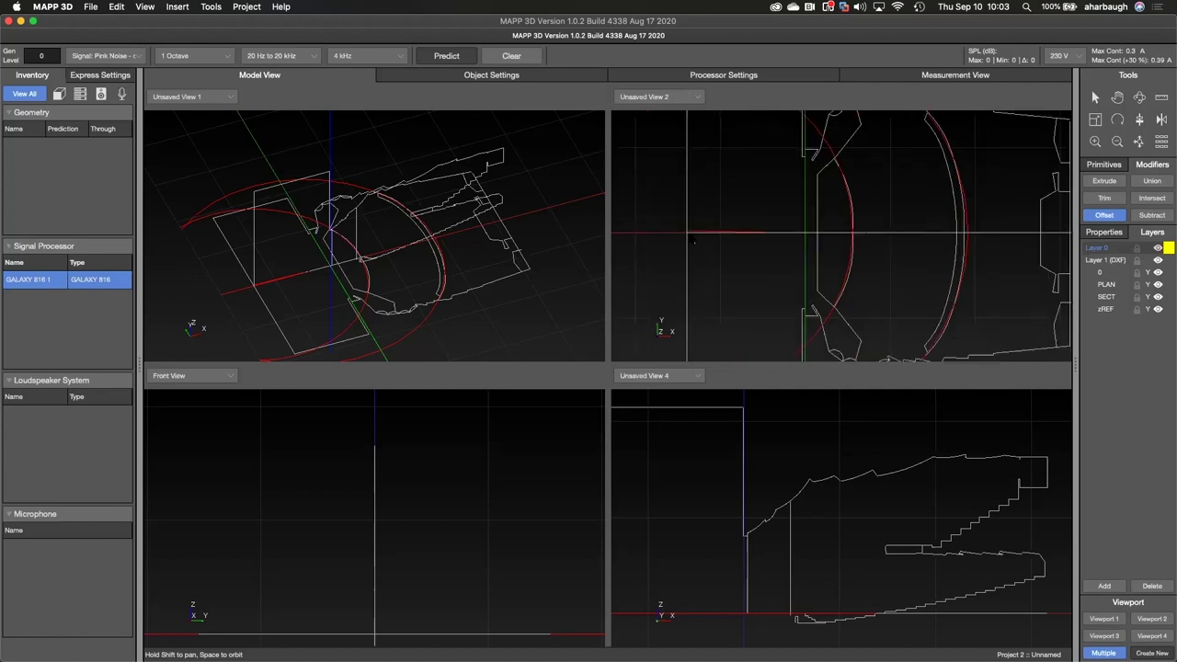
{"action": "scroll", "coordinate": [688, 232], "scroll_direction": "up", "scroll_amount": 2}
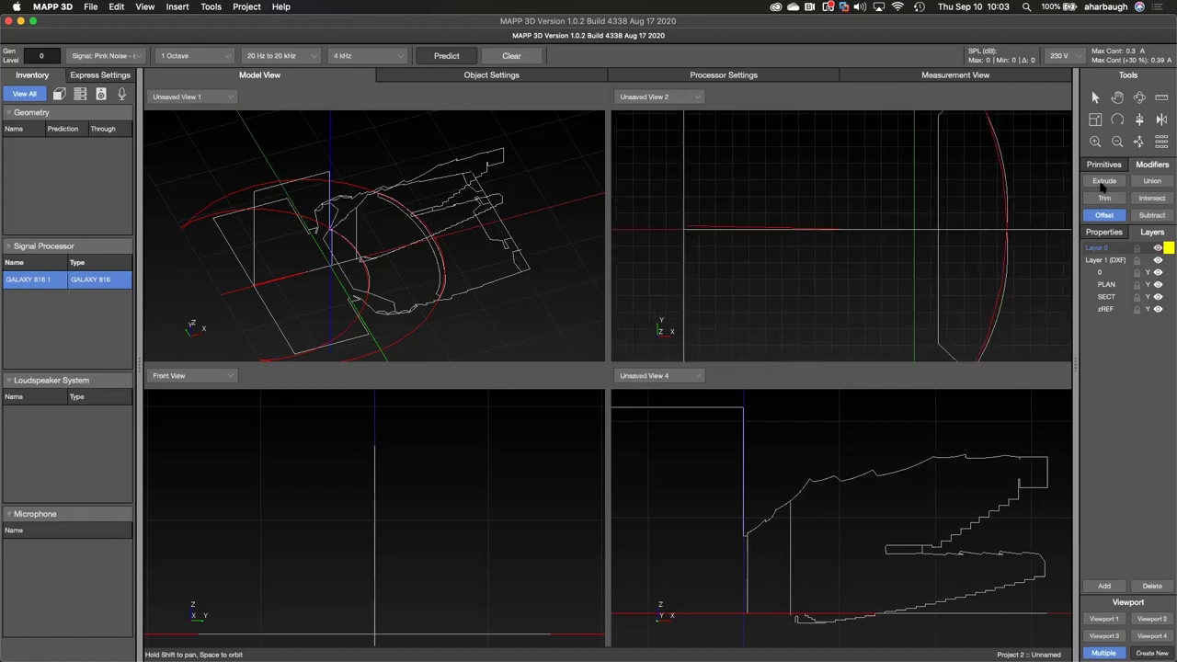
{"action": "right_click", "coordinate": [789, 141]}
{"action": "left_click", "coordinate": [814, 145]}
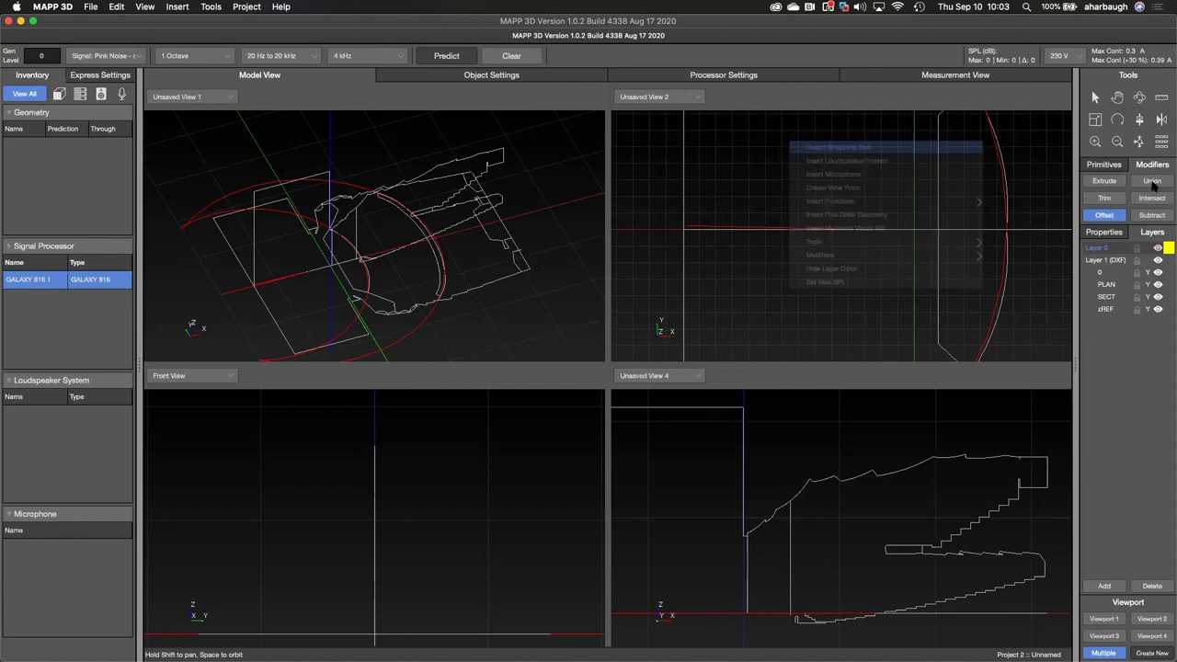
{"action": "left_click", "coordinate": [1105, 165]}
{"action": "left_click", "coordinate": [1139, 209]}
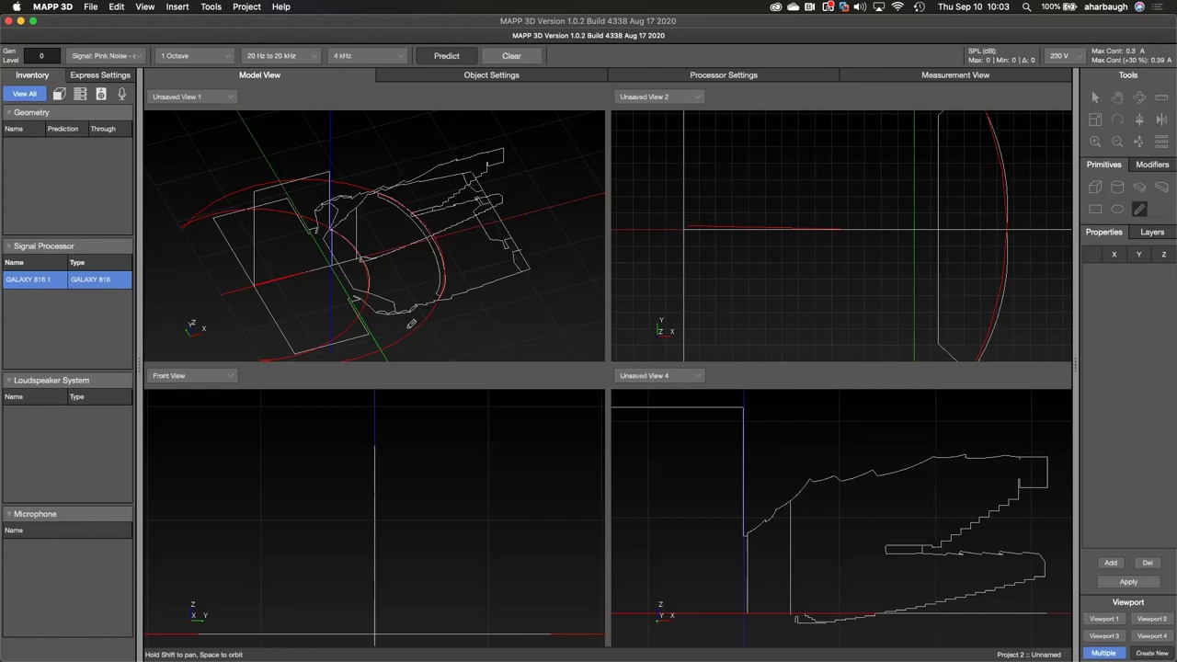
{"action": "left_click", "coordinate": [685, 226]}
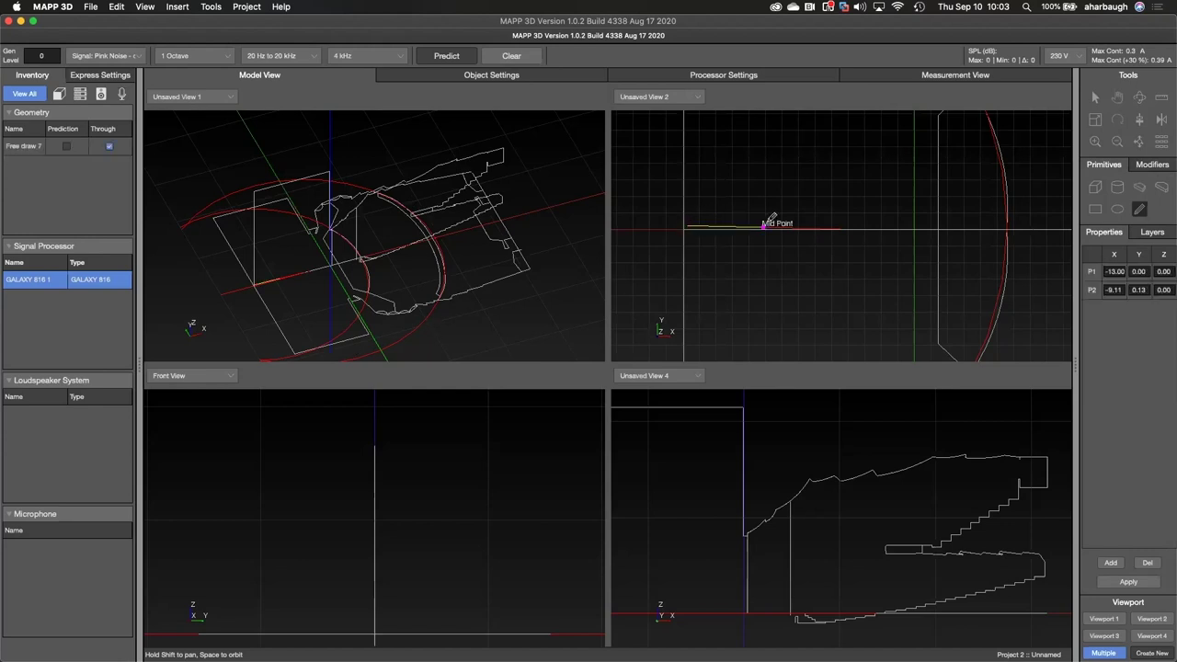
{"action": "left_click", "coordinate": [839, 226]}
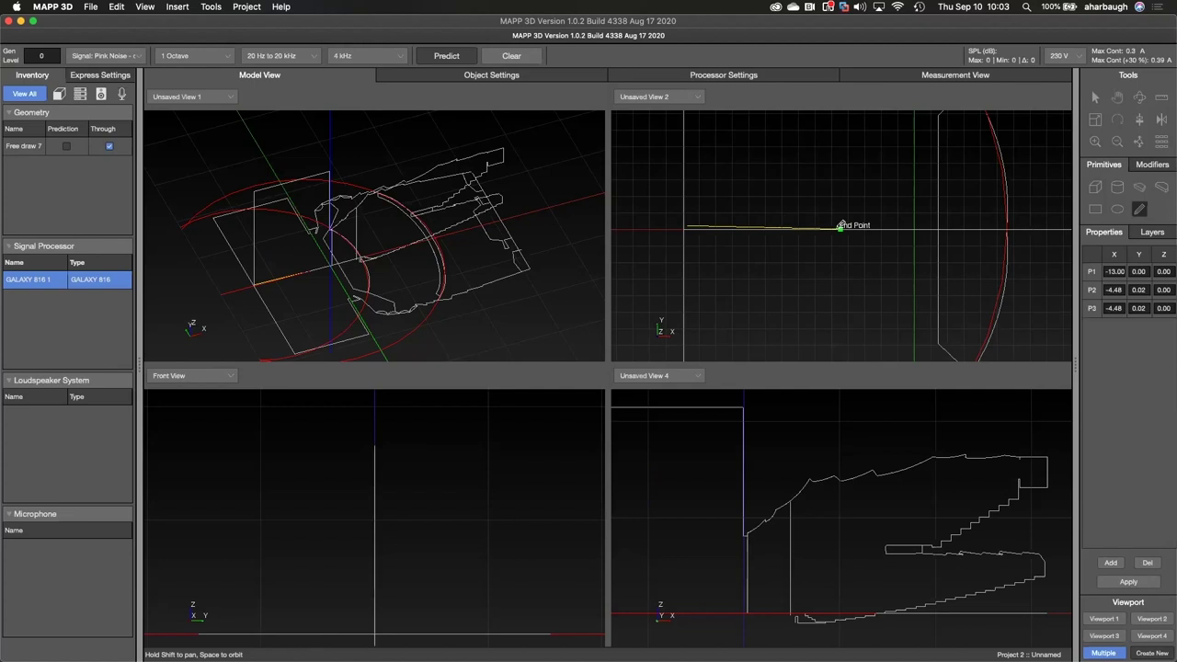
{"action": "key", "text": "Escape"}
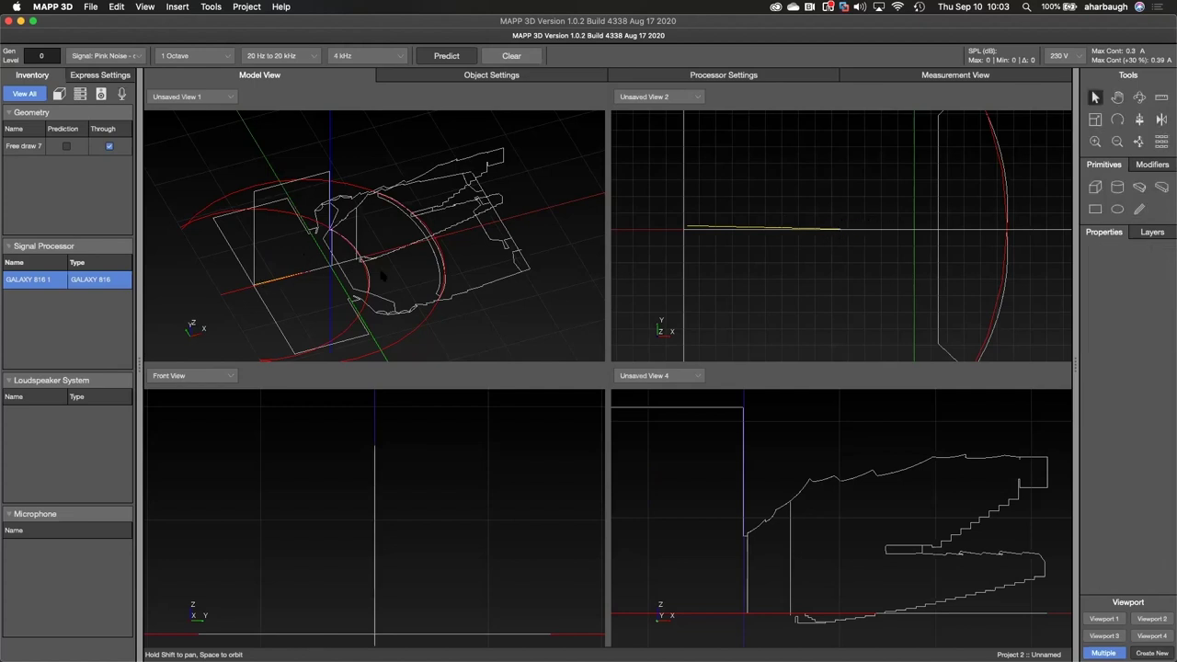
Select Free draw 7 and inspect its first point's X coordinate (-13.74)
{"action": "left_click_drag", "start_coordinate": [791, 190], "coordinate": [729, 272]}
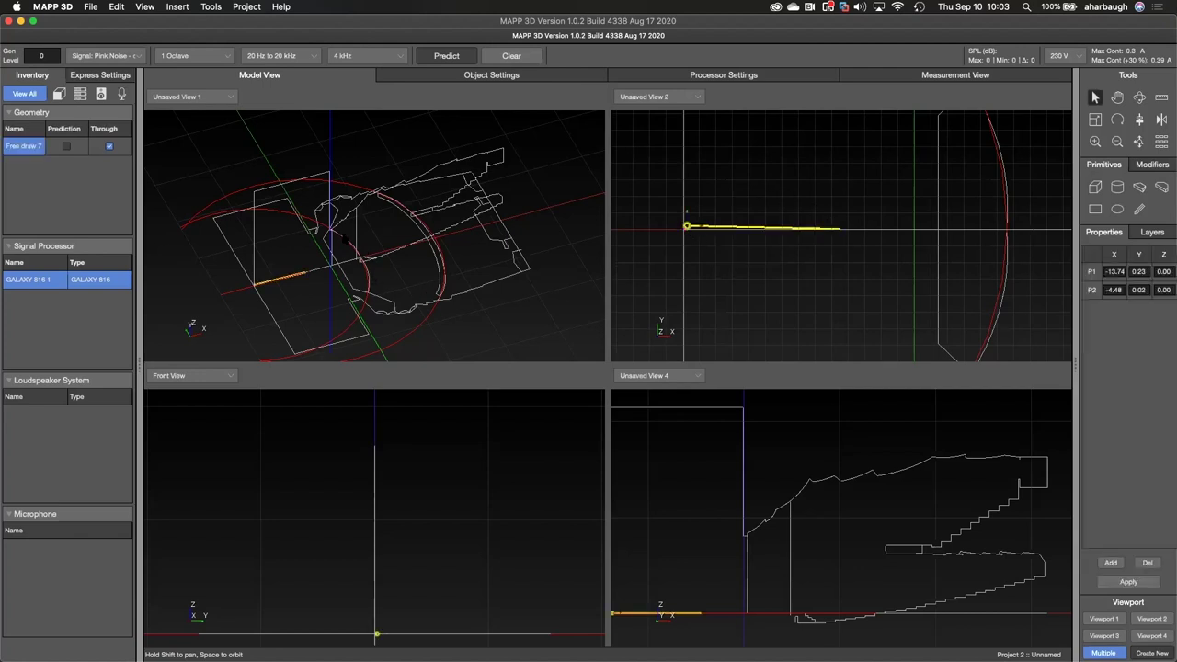
{"action": "double_click", "coordinate": [1114, 271]}
{"action": "left_click", "coordinate": [1108, 272]}
{"action": "left_click", "coordinate": [737, 176]}
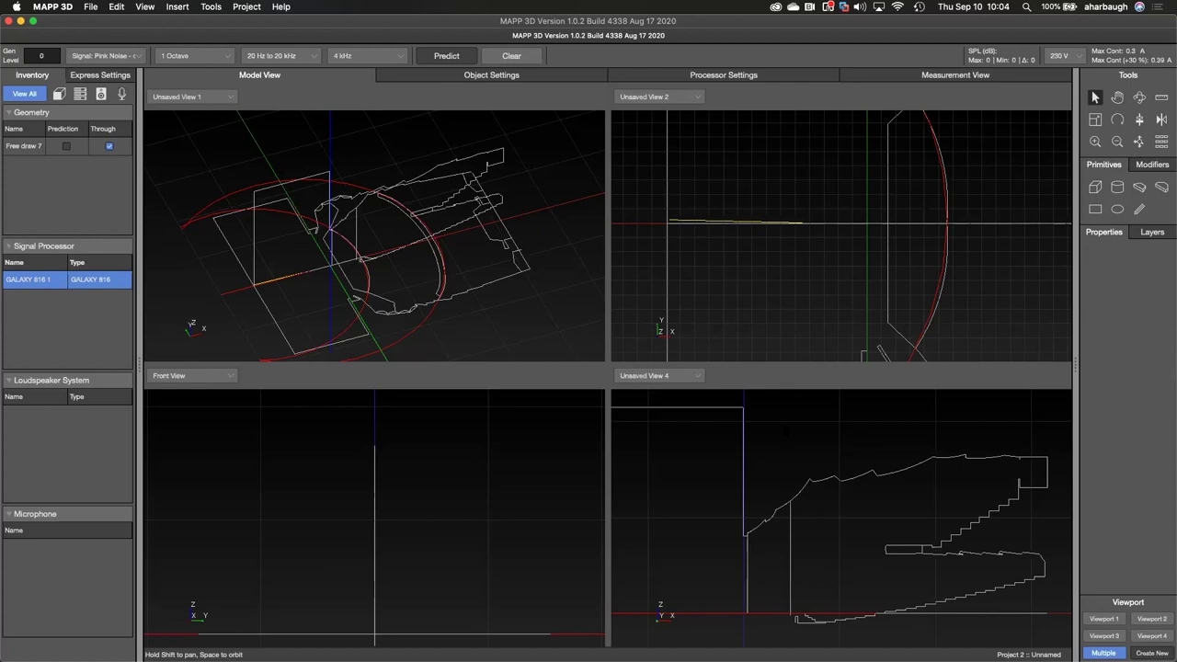
Trace Free draw 8 up the seating rake in the section, from X 9.00 to about X 31.49
{"action": "scroll", "coordinate": [841, 518], "scroll_direction": "up", "scroll_amount": 5}
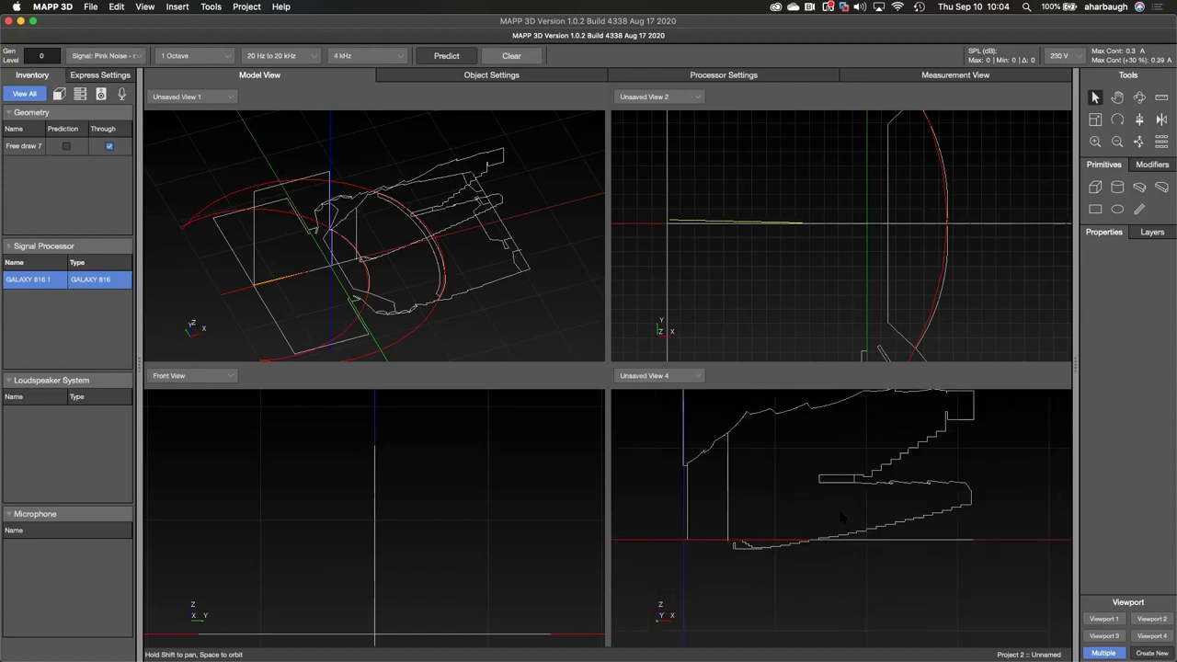
{"action": "scroll", "coordinate": [842, 517], "scroll_direction": "up", "scroll_amount": 2}
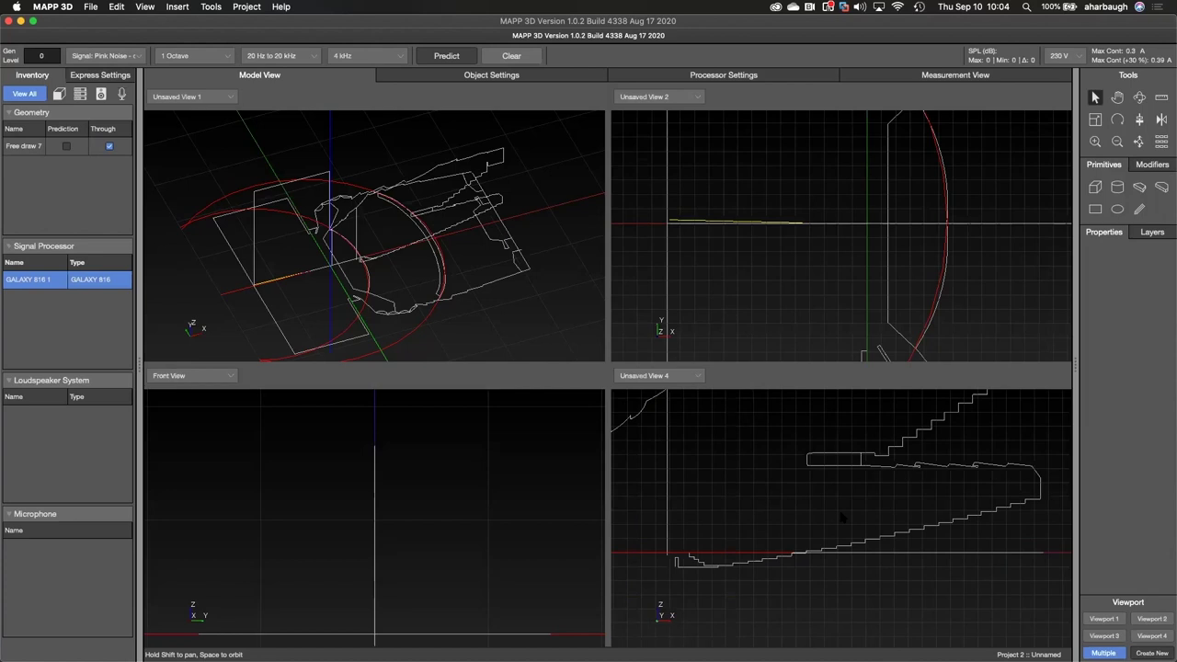
{"action": "left_click", "coordinate": [1139, 208]}
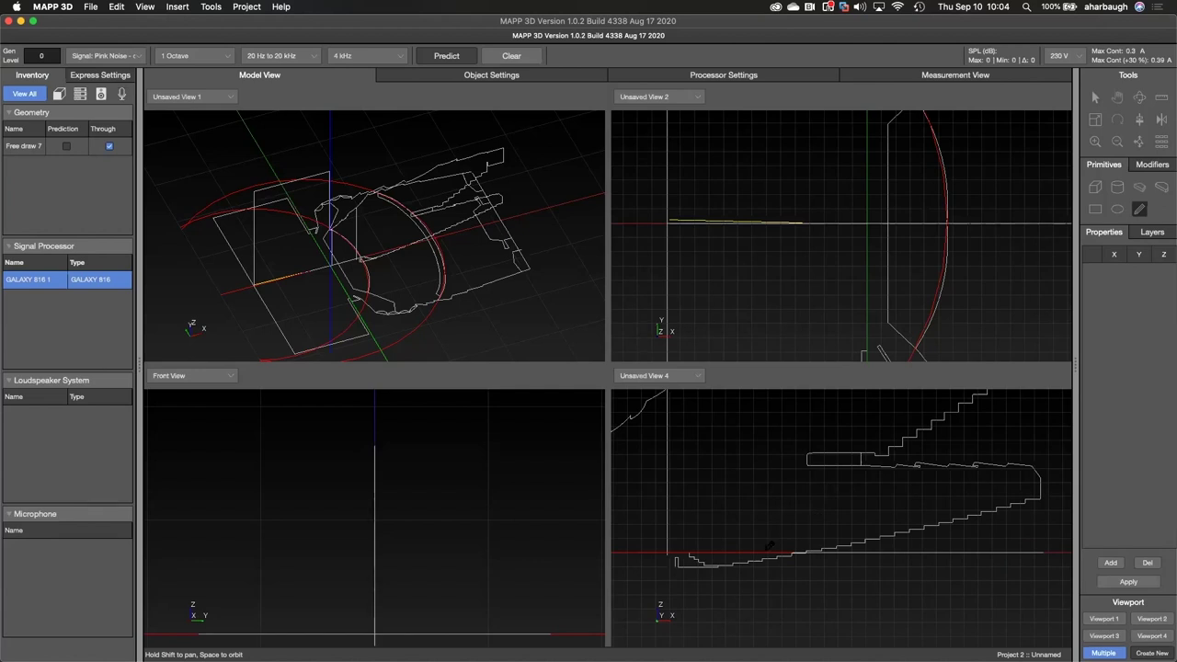
{"action": "scroll", "coordinate": [815, 496], "scroll_direction": "down", "scroll_amount": 2}
{"action": "scroll", "coordinate": [777, 549], "scroll_direction": "up", "scroll_amount": 5}
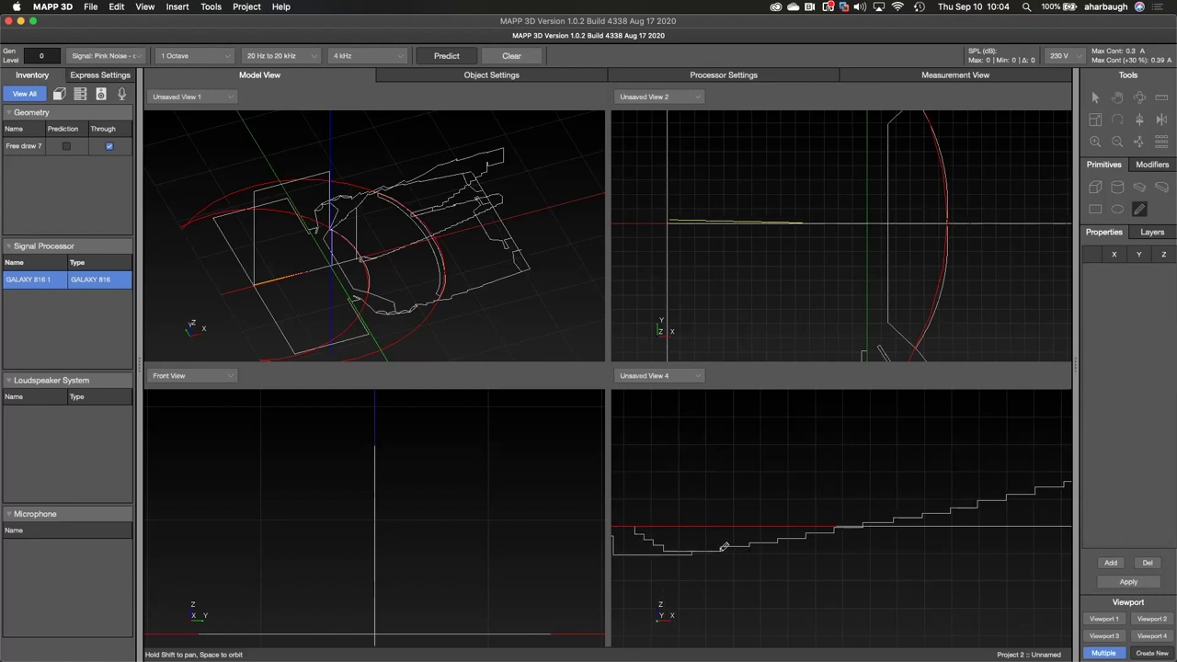
{"action": "mouse_move", "coordinate": [723, 546]}
{"action": "left_mouse_down"}
{"action": "mouse_move", "coordinate": [851, 536]}
{"action": "mouse_move", "coordinate": [999, 501]}
{"action": "left_mouse_up"}
{"action": "left_click", "coordinate": [883, 522]}
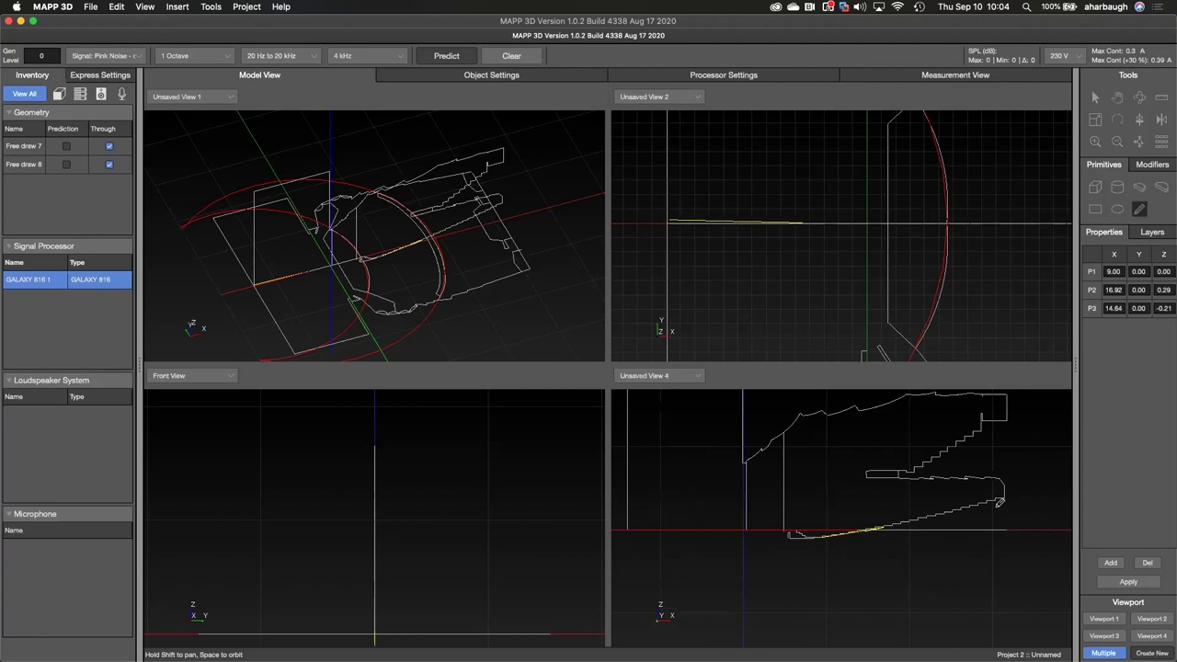
{"action": "mouse_move", "coordinate": [999, 501]}
{"action": "left_mouse_down"}
{"action": "mouse_move", "coordinate": [1012, 489]}
{"action": "mouse_move", "coordinate": [1069, 540]}
{"action": "mouse_move", "coordinate": [1009, 492]}
{"action": "mouse_move", "coordinate": [908, 447]}
{"action": "mouse_move", "coordinate": [931, 425]}
{"action": "left_mouse_up"}
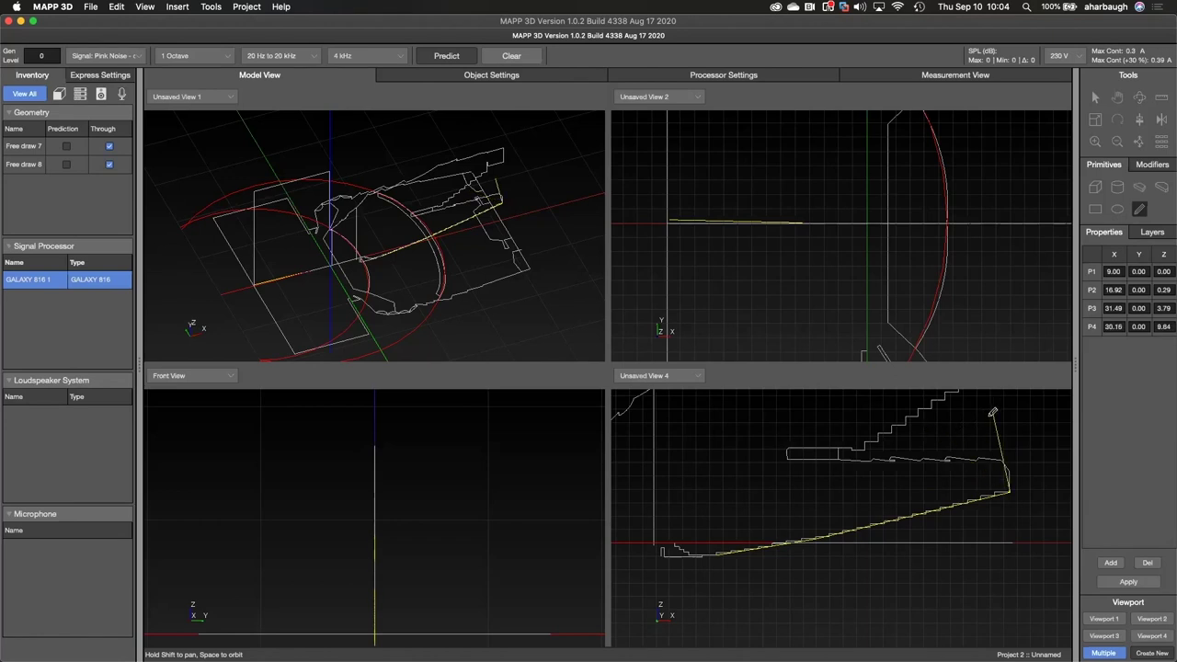
{"action": "key", "text": "Escape"}
Select Free draw 8, review its three points, and show the modifier operations
{"action": "left_click", "coordinate": [890, 517]}
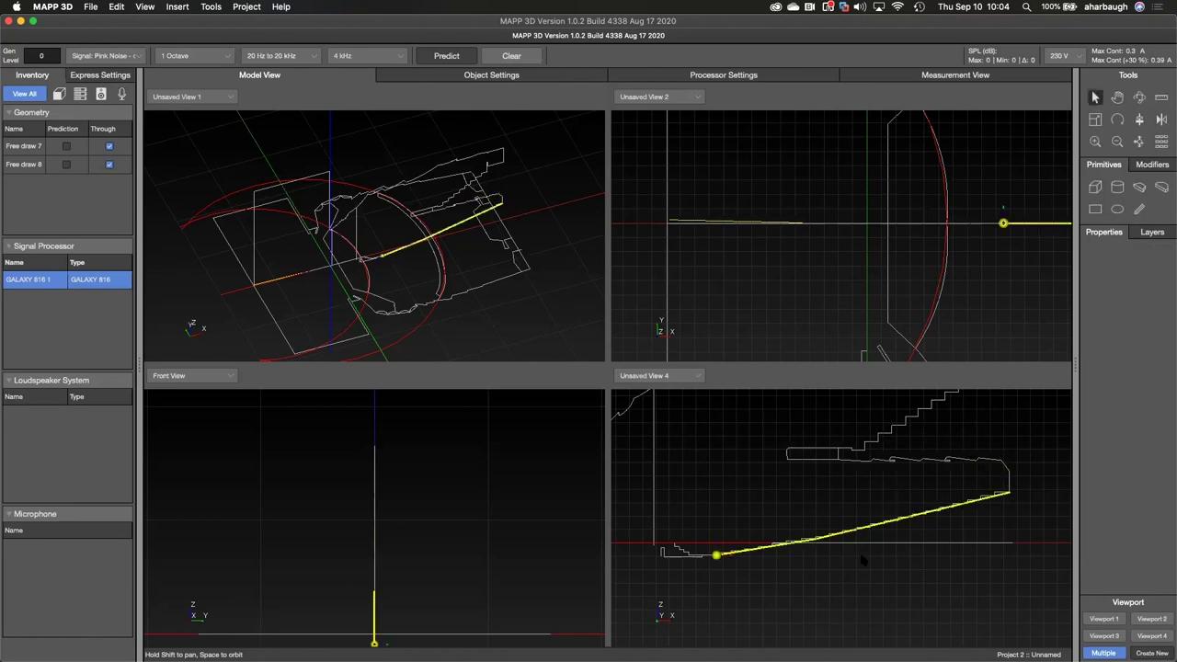
{"action": "scroll", "coordinate": [432, 270], "scroll_direction": "up", "scroll_amount": 5}
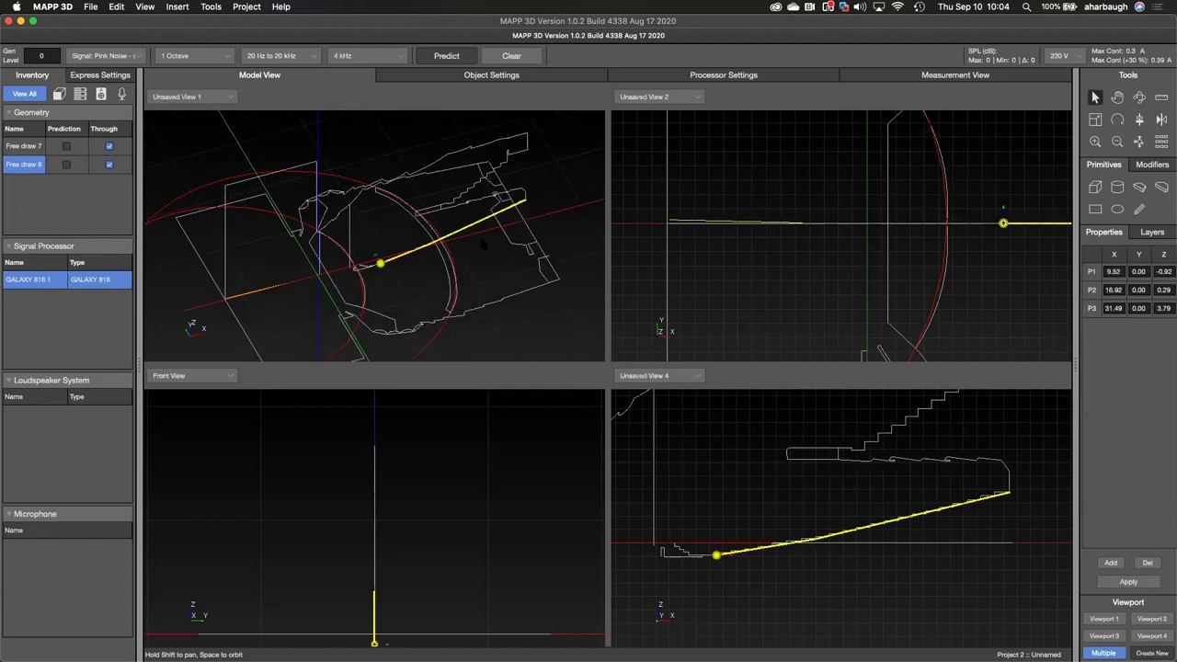
{"action": "scroll", "coordinate": [425, 276], "scroll_direction": "down", "scroll_amount": 2}
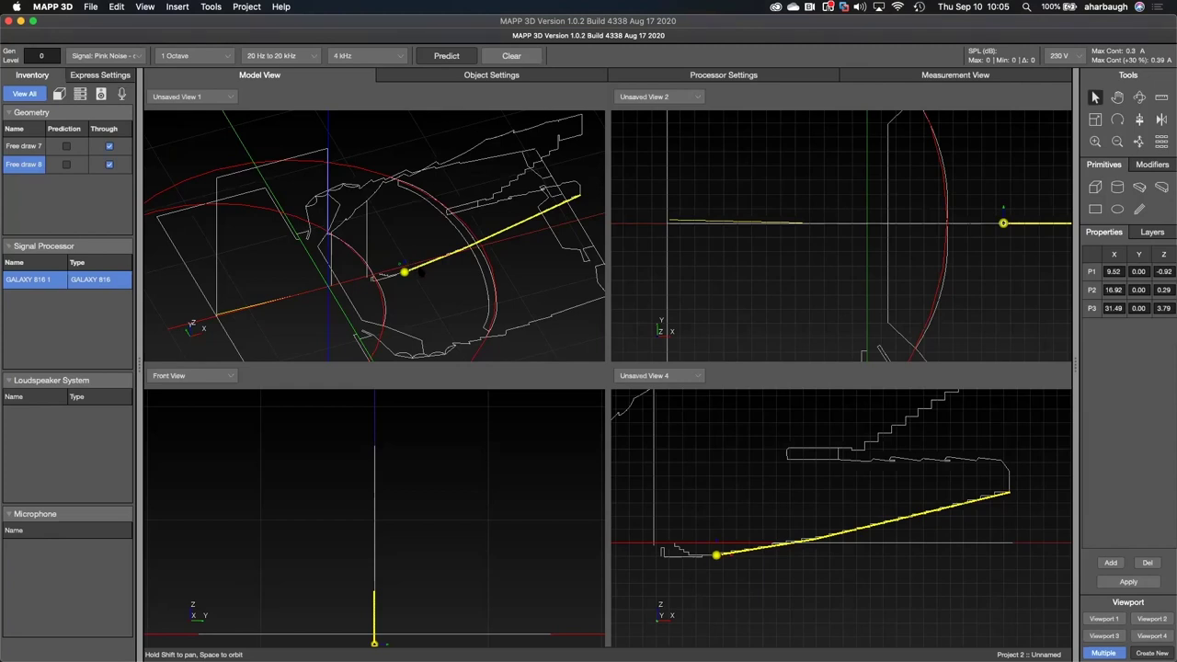
{"action": "left_click", "coordinate": [1003, 223]}
{"action": "left_click", "coordinate": [1140, 272]}
{"action": "left_click", "coordinate": [1162, 166]}
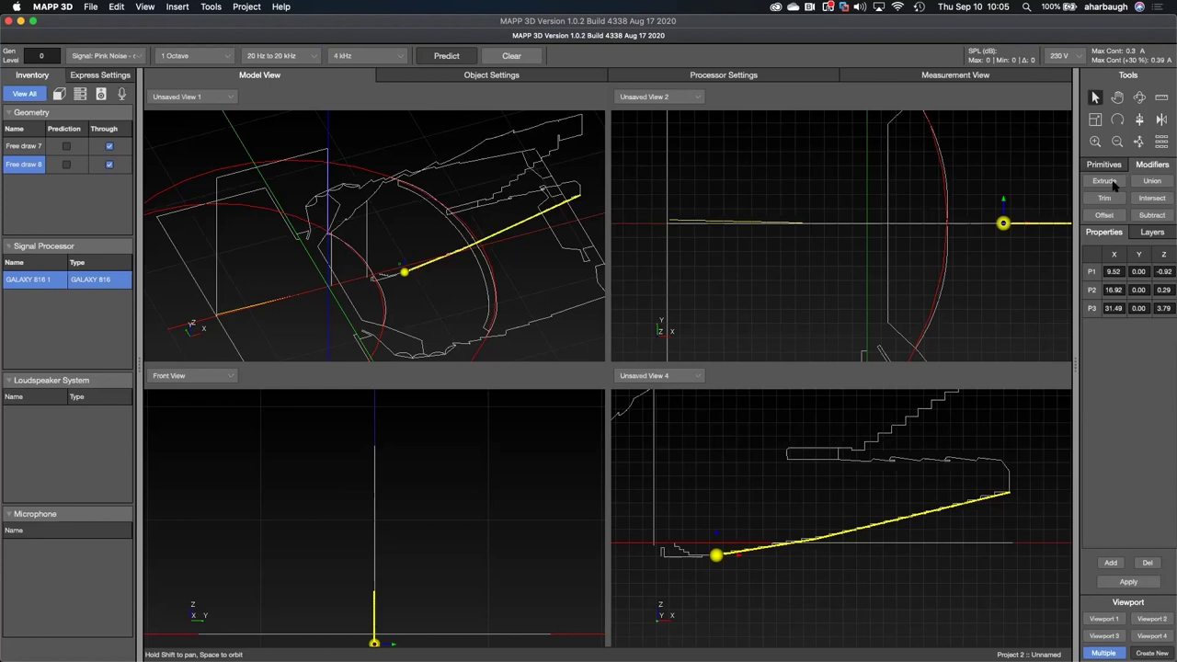
{"action": "left_click", "coordinate": [1110, 182]}
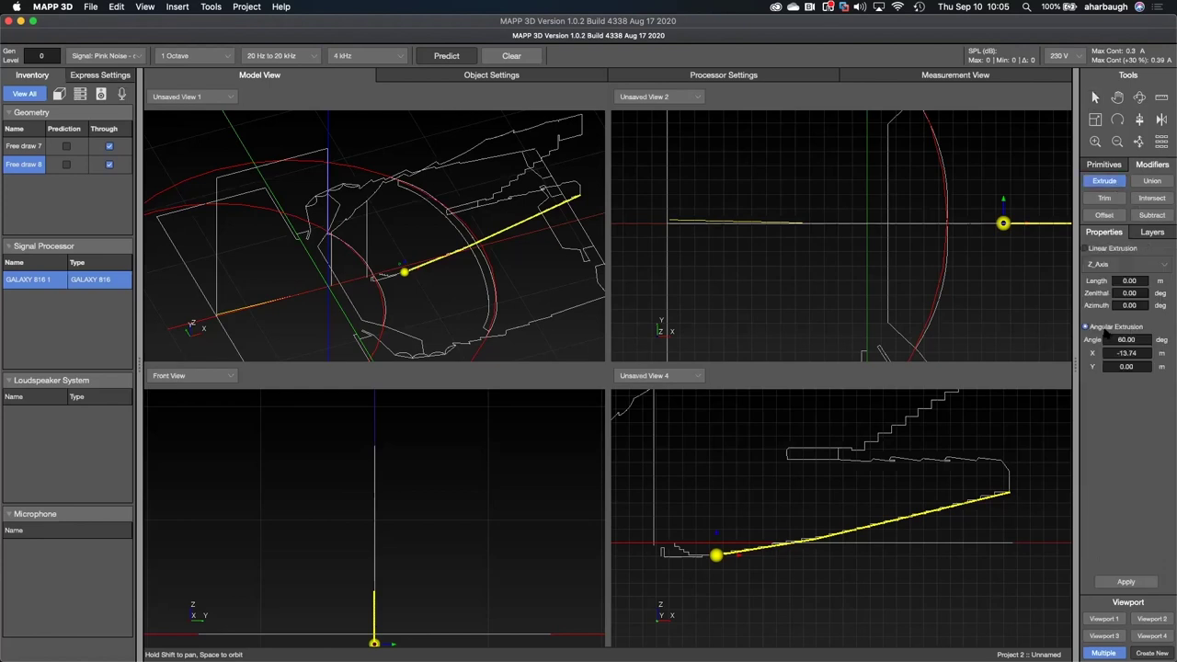
{"action": "left_click", "coordinate": [1140, 354]}
{"action": "key", "text": "BackSpace"}
{"action": "left_click", "coordinate": [1138, 337]}
{"action": "left_click", "coordinate": [1126, 583]}
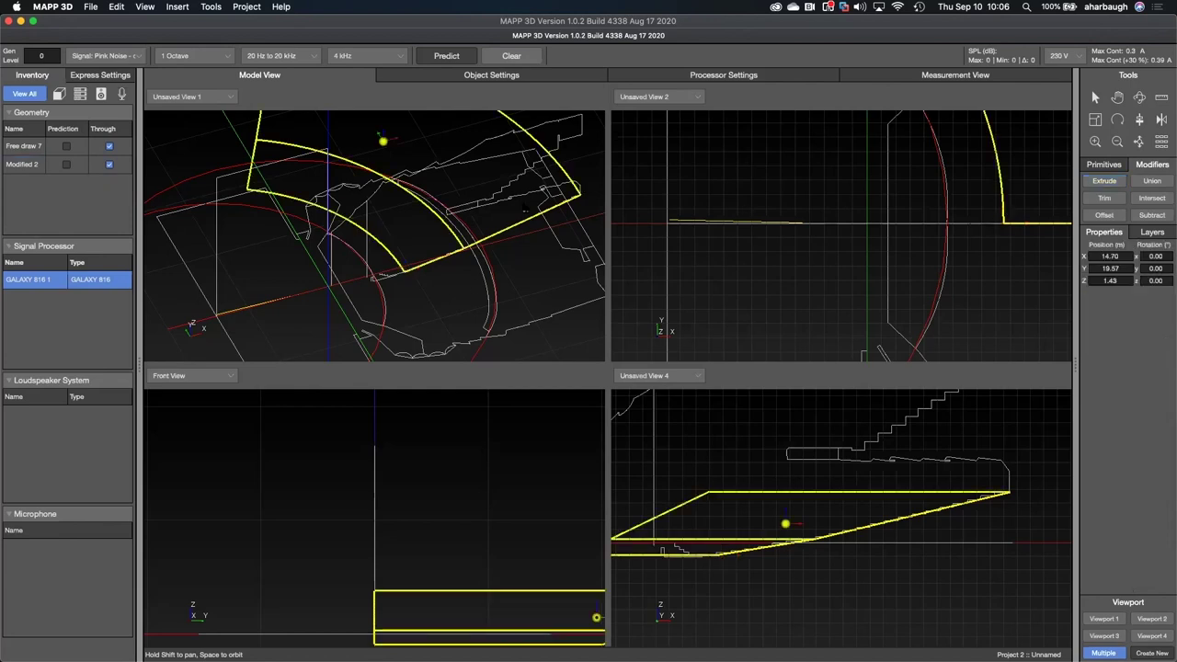
{"action": "left_click", "coordinate": [444, 283]}
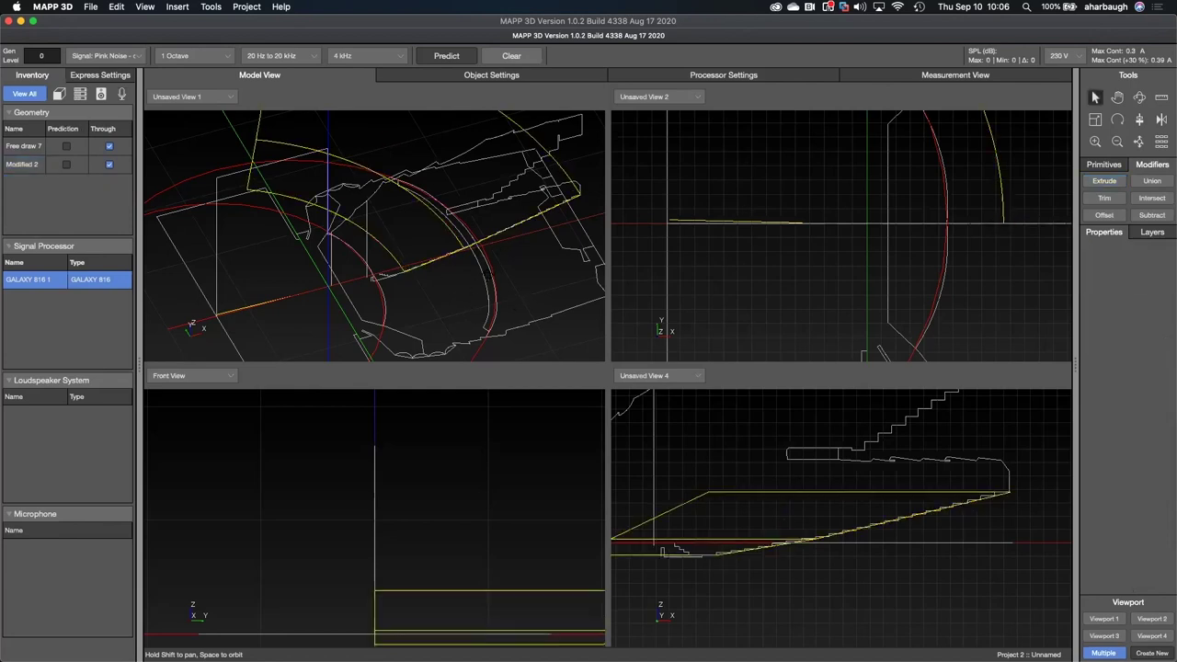
{"action": "left_click_drag", "start_coordinate": [424, 248], "coordinate": [389, 269]}
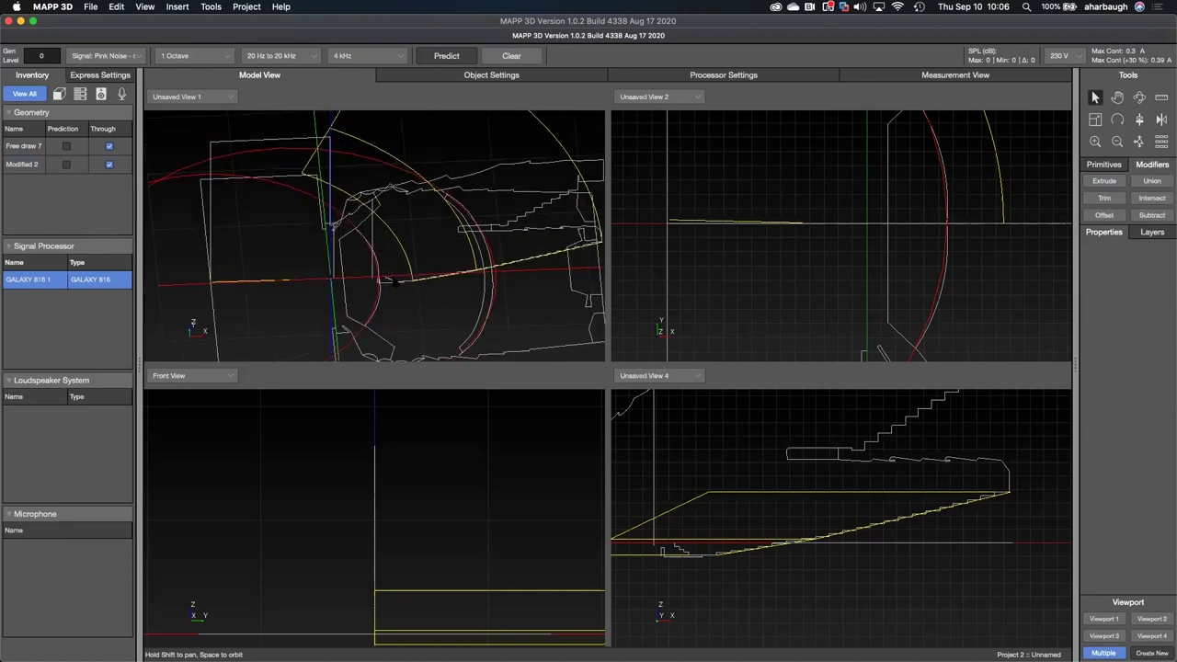
{"action": "scroll", "coordinate": [396, 281], "scroll_direction": "up", "scroll_amount": 3}
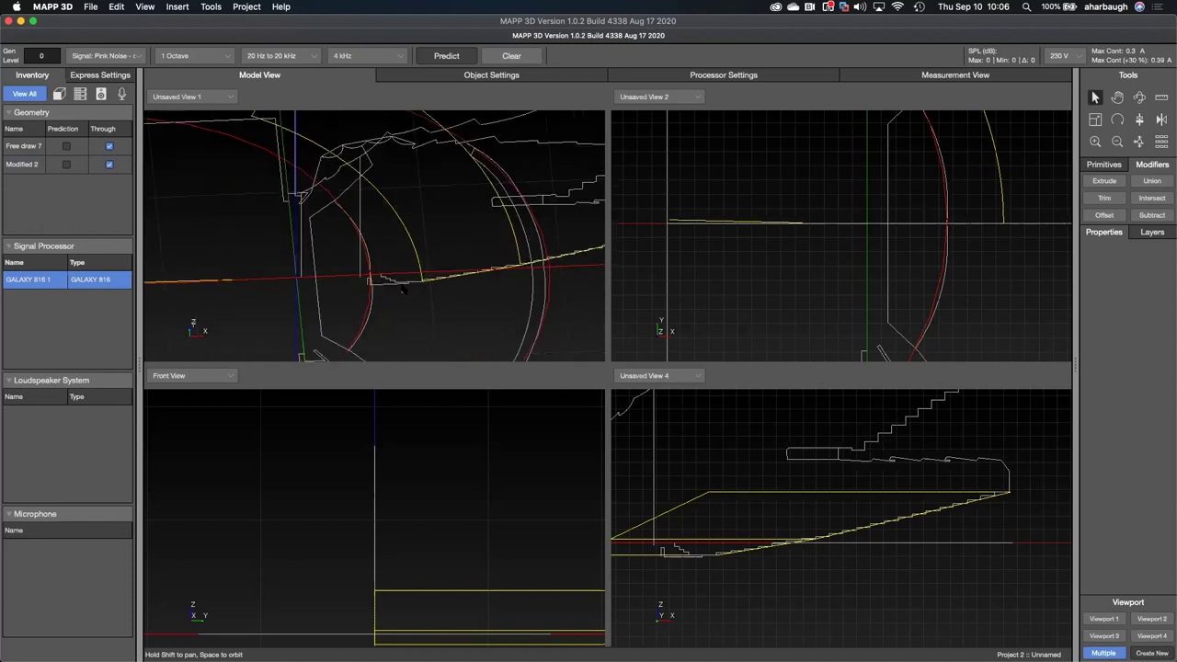
{"action": "scroll", "coordinate": [402, 289], "scroll_direction": "up", "scroll_amount": 1}
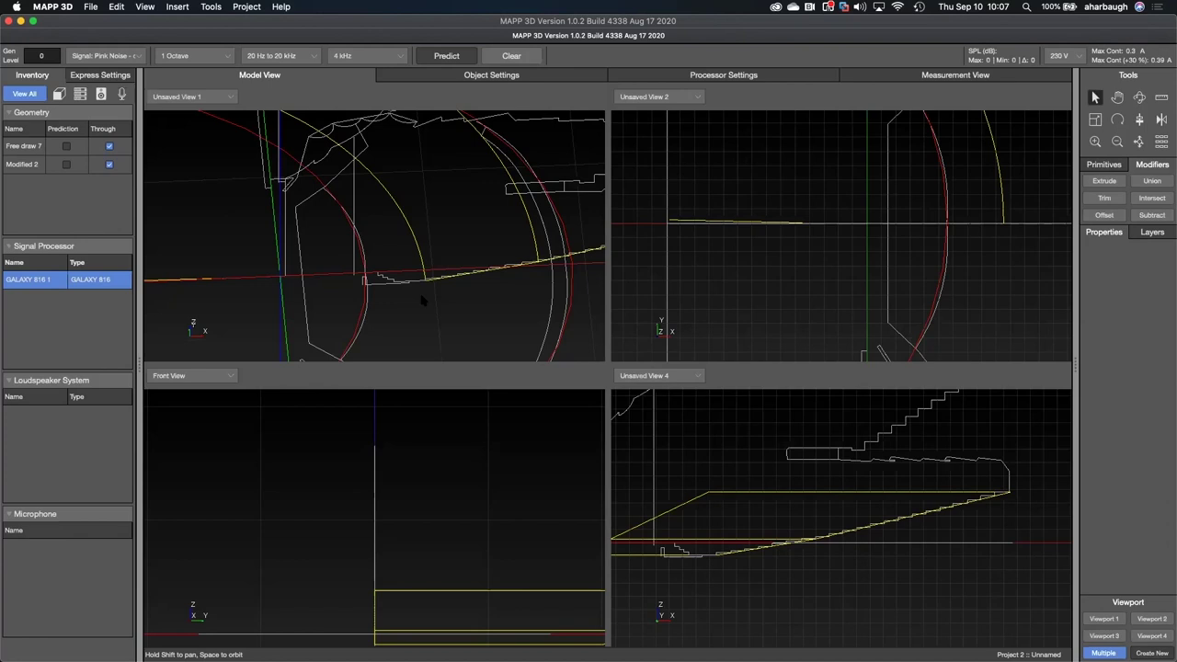
{"action": "mouse_move", "coordinate": [430, 214]}
{"action": "left_mouse_down"}
{"action": "mouse_move", "coordinate": [432, 237]}
{"action": "mouse_move", "coordinate": [442, 230]}
{"action": "left_mouse_up"}
{"action": "left_click_drag", "start_coordinate": [543, 166], "coordinate": [253, 248]}
{"action": "left_click_drag", "start_coordinate": [454, 218], "coordinate": [310, 288]}
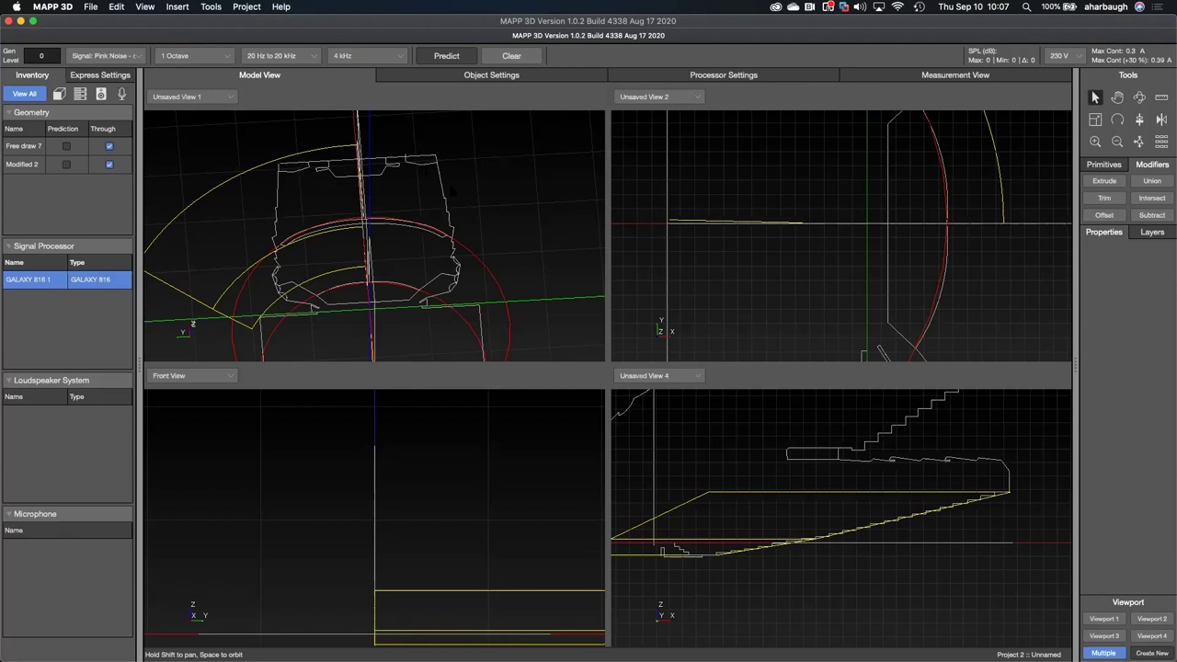
{"action": "left_click_drag", "start_coordinate": [454, 192], "coordinate": [426, 228]}
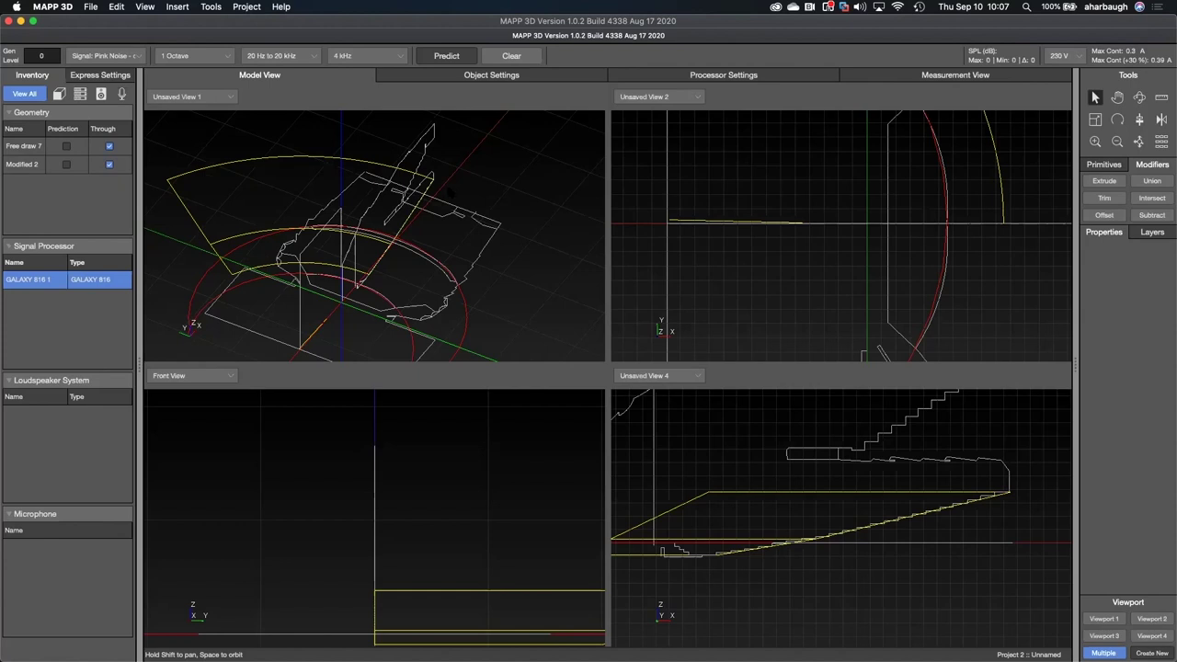
{"action": "left_click_drag", "start_coordinate": [493, 220], "coordinate": [365, 243]}
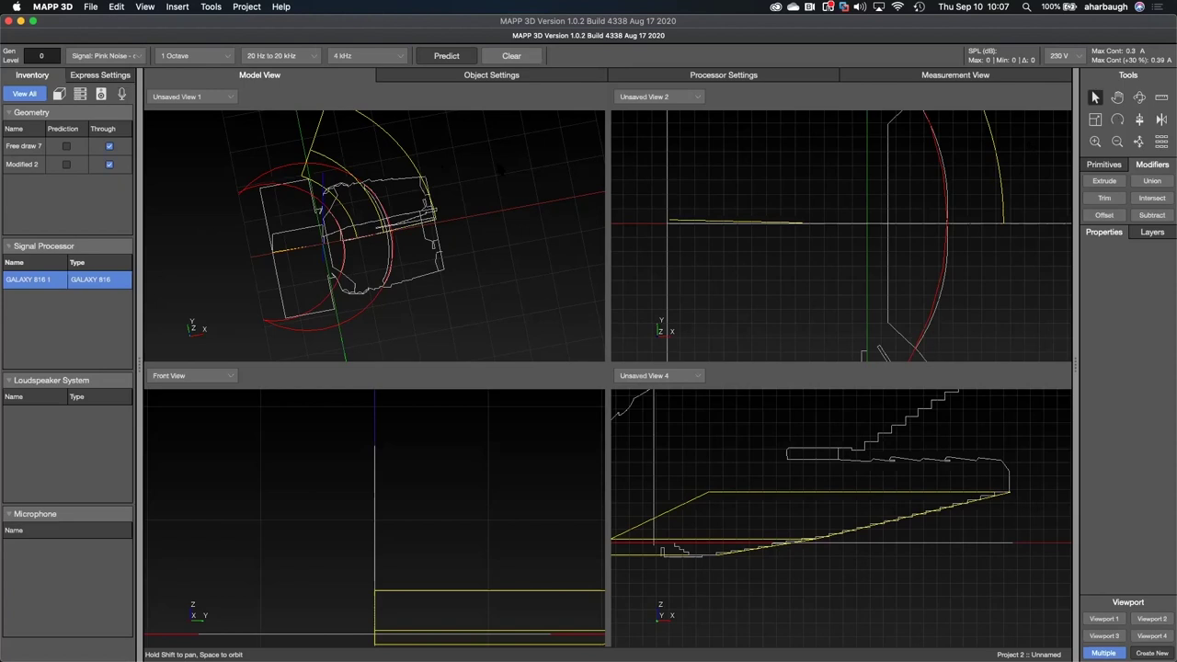
{"action": "left_click_drag", "start_coordinate": [365, 125], "coordinate": [436, 165]}
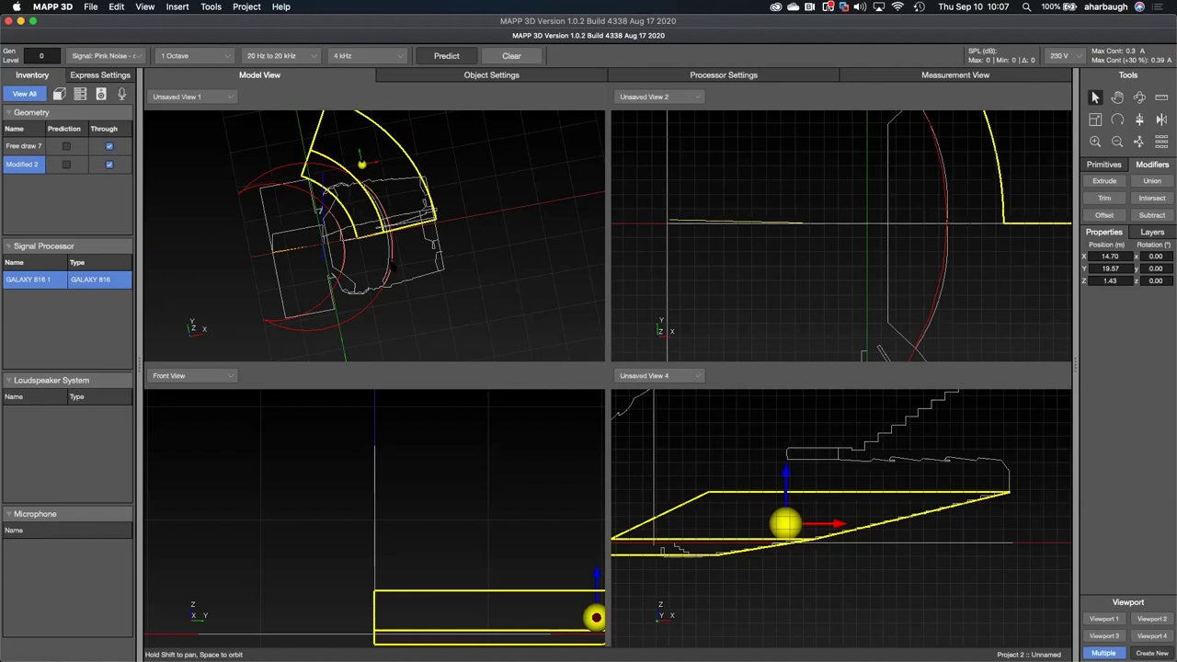
Polar-array the surface with Ref X -13.70, Rotate objects on, 2 items, angle -30°
{"action": "left_click", "coordinate": [1162, 141]}
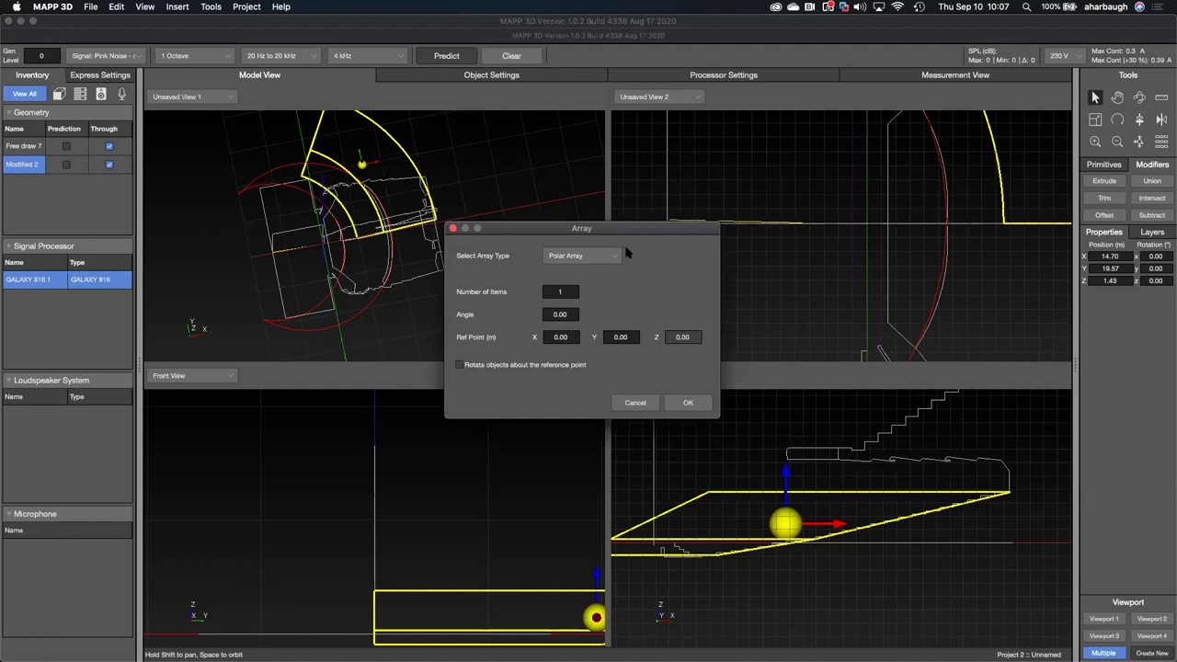
{"action": "left_click", "coordinate": [572, 338]}
{"action": "type", "text": "-13.7"}
{"action": "left_click", "coordinate": [565, 366]}
{"action": "left_click", "coordinate": [549, 292]}
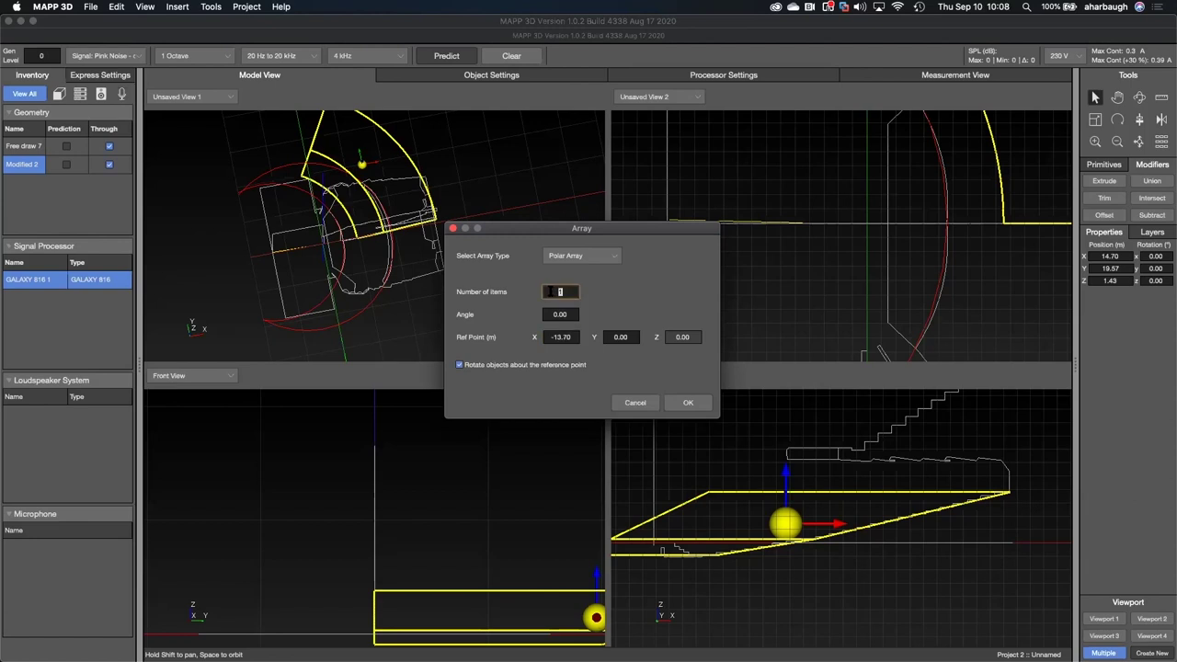
{"action": "type", "text": "2"}
{"action": "key", "text": "Tab"}
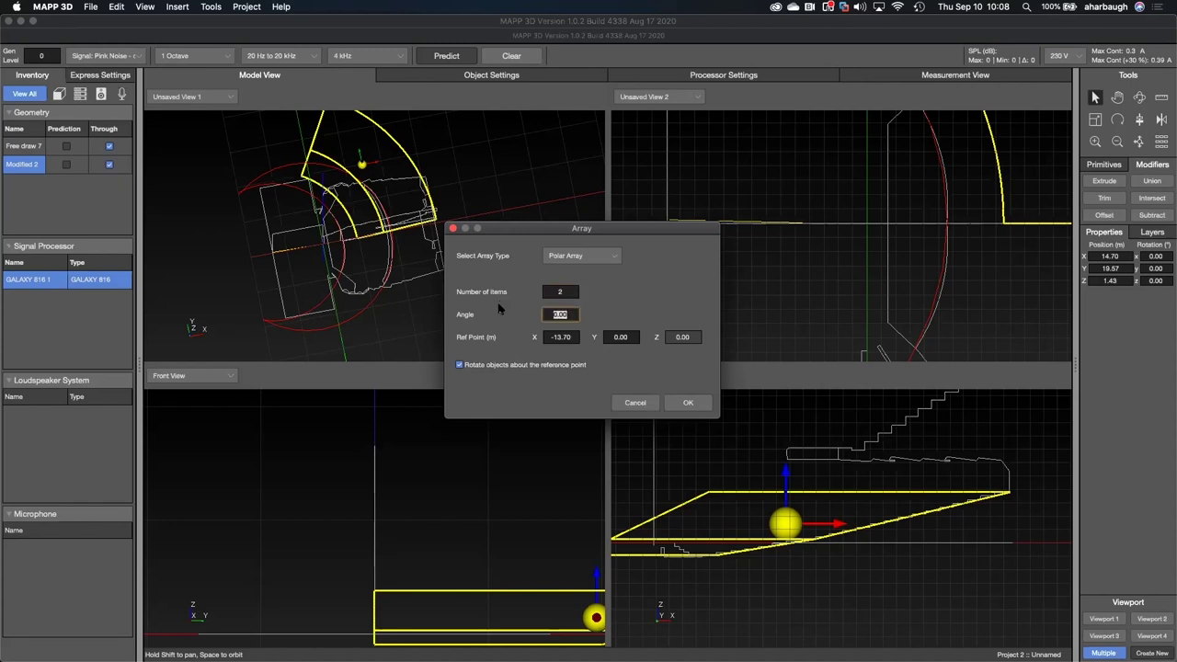
{"action": "type", "text": "-30"}
{"action": "left_click", "coordinate": [686, 402]}
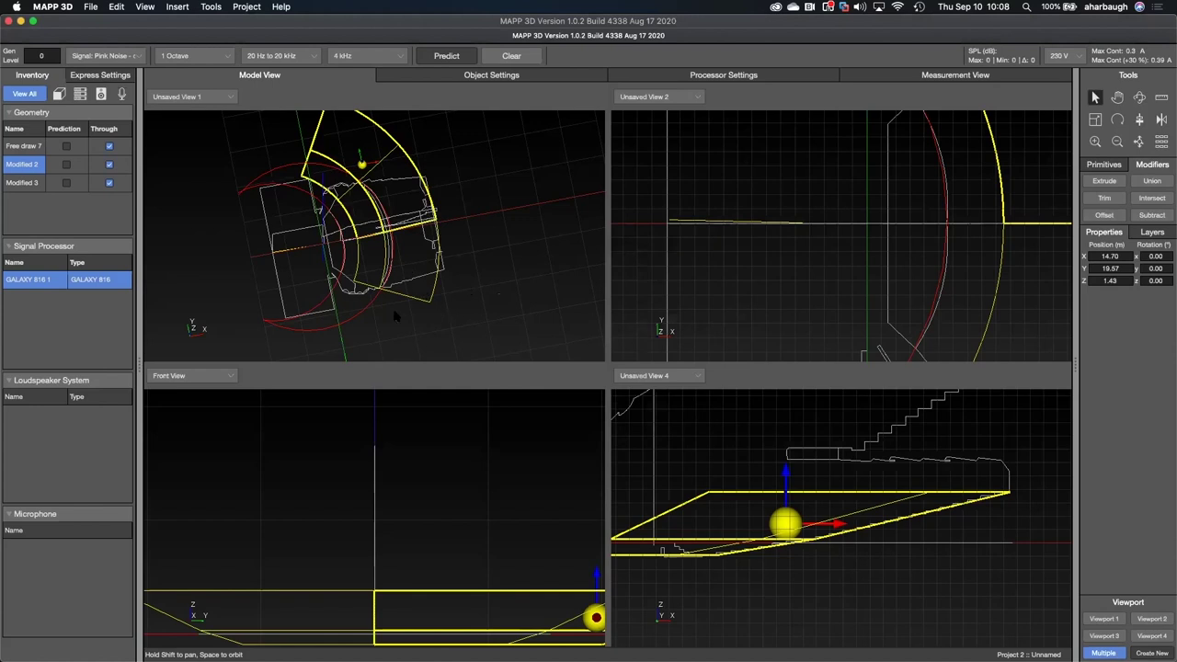
Pick the original Modified 2 wedge and delete it, then orbit to confirm Modified 3 remains
{"action": "left_click", "coordinate": [543, 349]}
{"action": "left_click", "coordinate": [406, 617]}
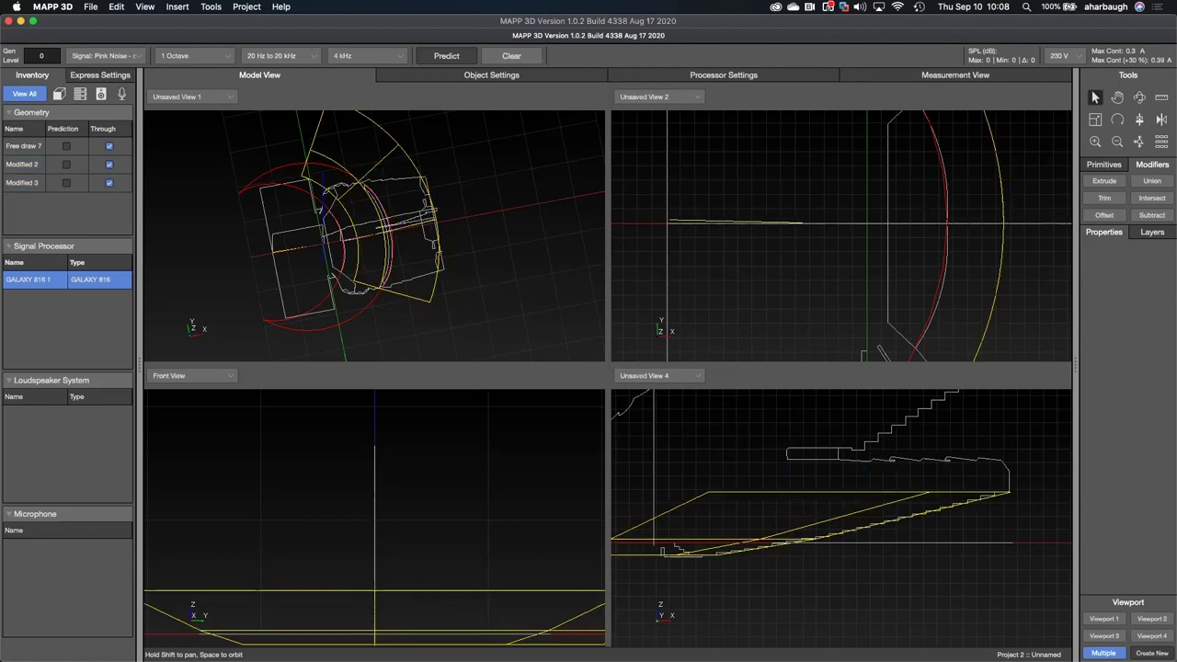
{"action": "left_click", "coordinate": [22, 182], "text": "shift"}
{"action": "key", "text": "Escape"}
{"action": "scroll", "coordinate": [374, 234], "scroll_direction": "down", "scroll_amount": 3}
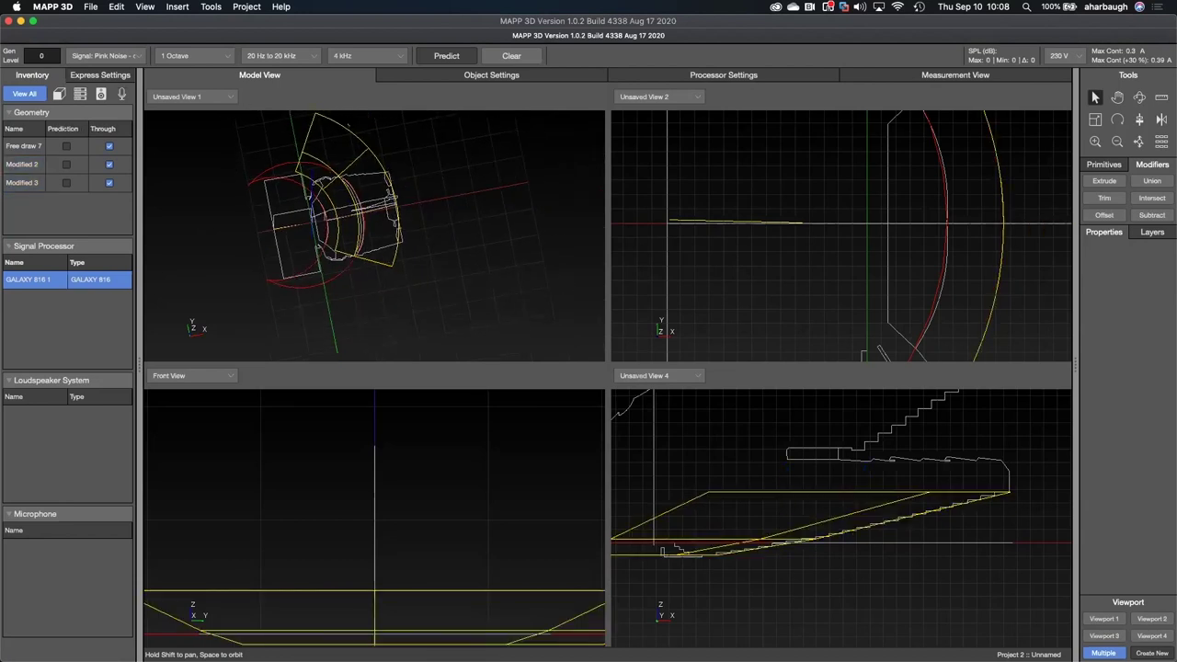
{"action": "scroll", "coordinate": [331, 234], "scroll_direction": "up", "scroll_amount": 3}
{"action": "left_click_drag", "start_coordinate": [331, 235], "coordinate": [342, 232]}
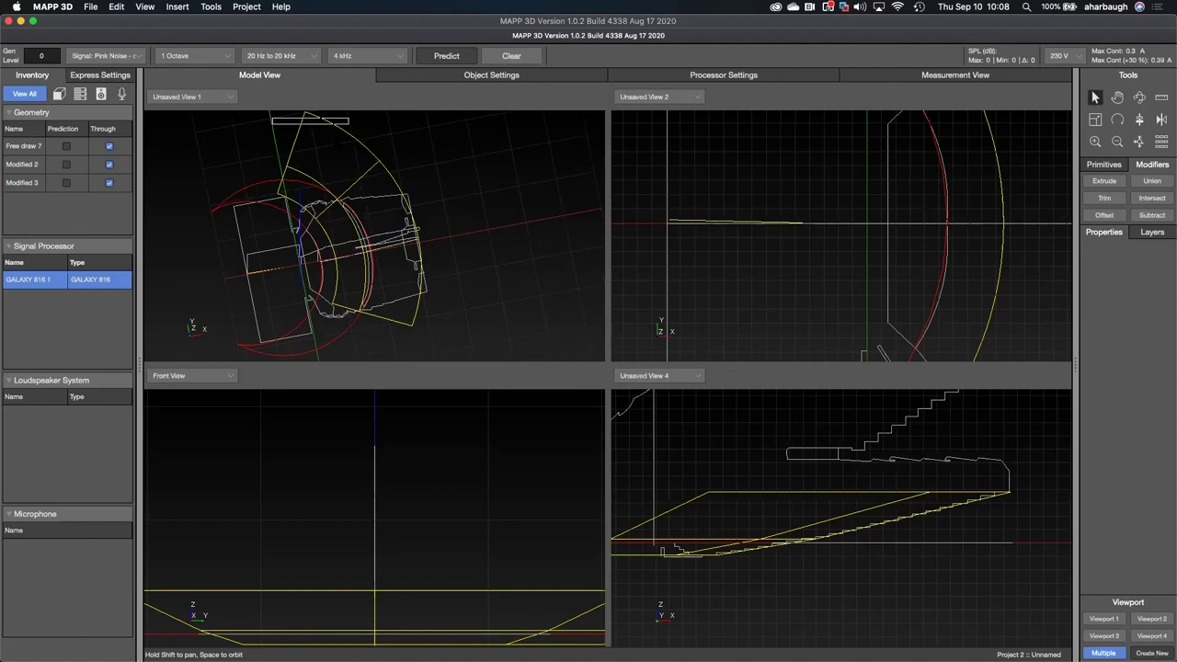
{"action": "left_click", "coordinate": [342, 232]}
{"action": "key", "text": "Delete"}
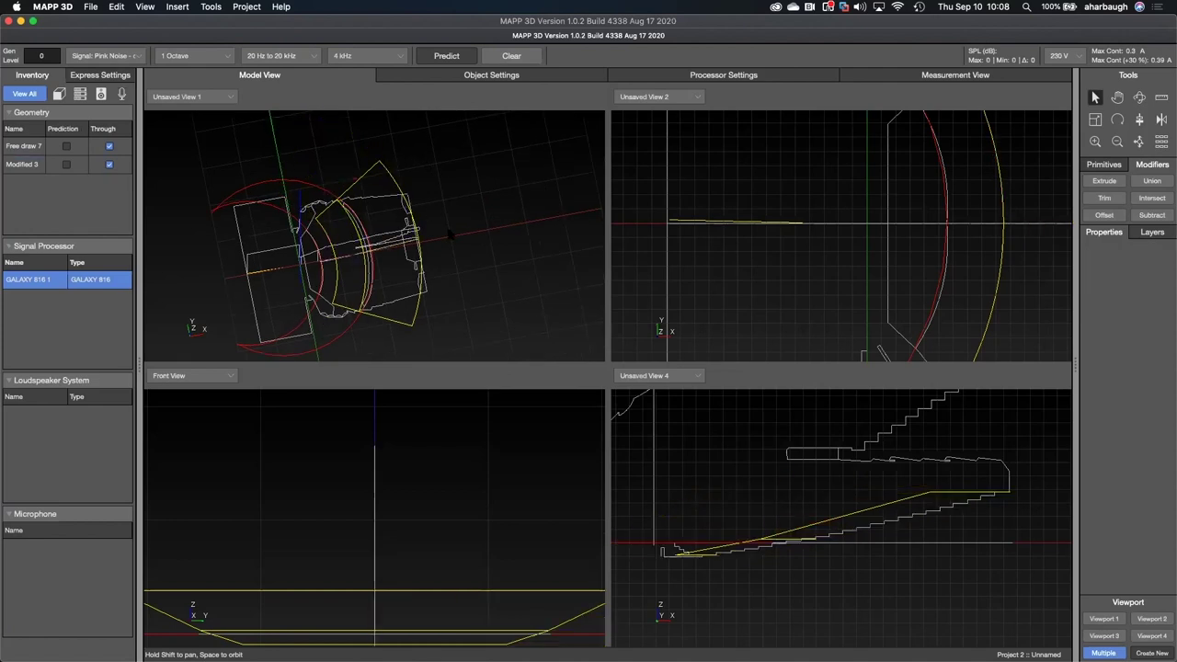
{"action": "left_click_drag", "start_coordinate": [450, 235], "coordinate": [520, 271]}
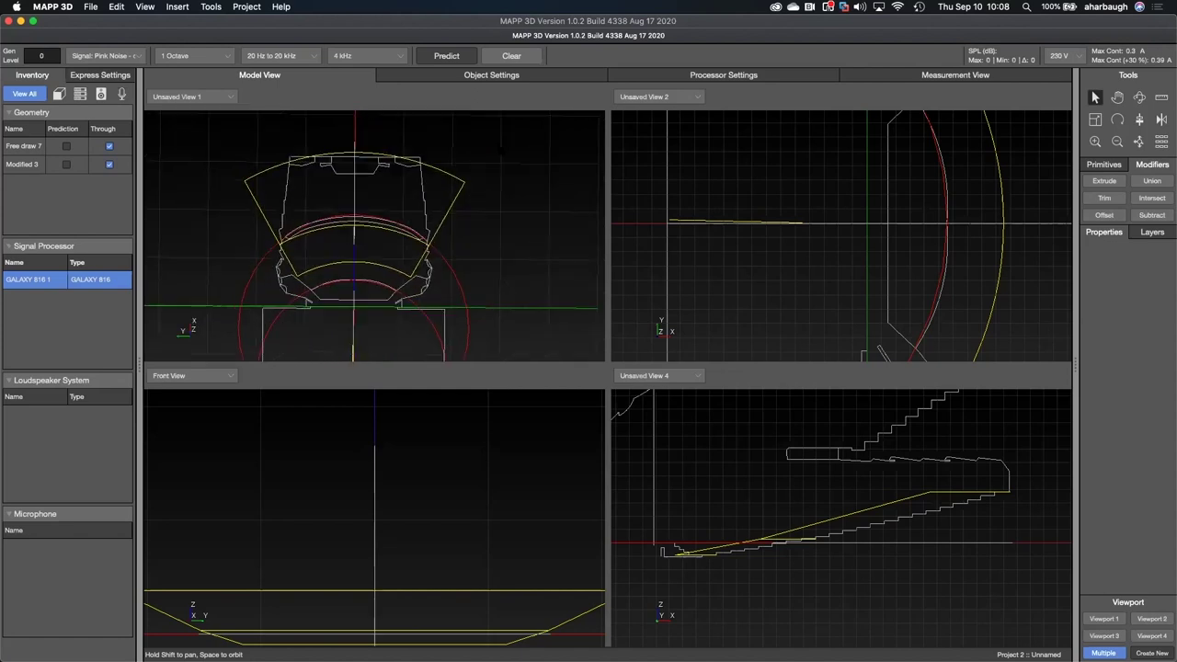
{"action": "left_click_drag", "start_coordinate": [496, 222], "coordinate": [729, 195]}
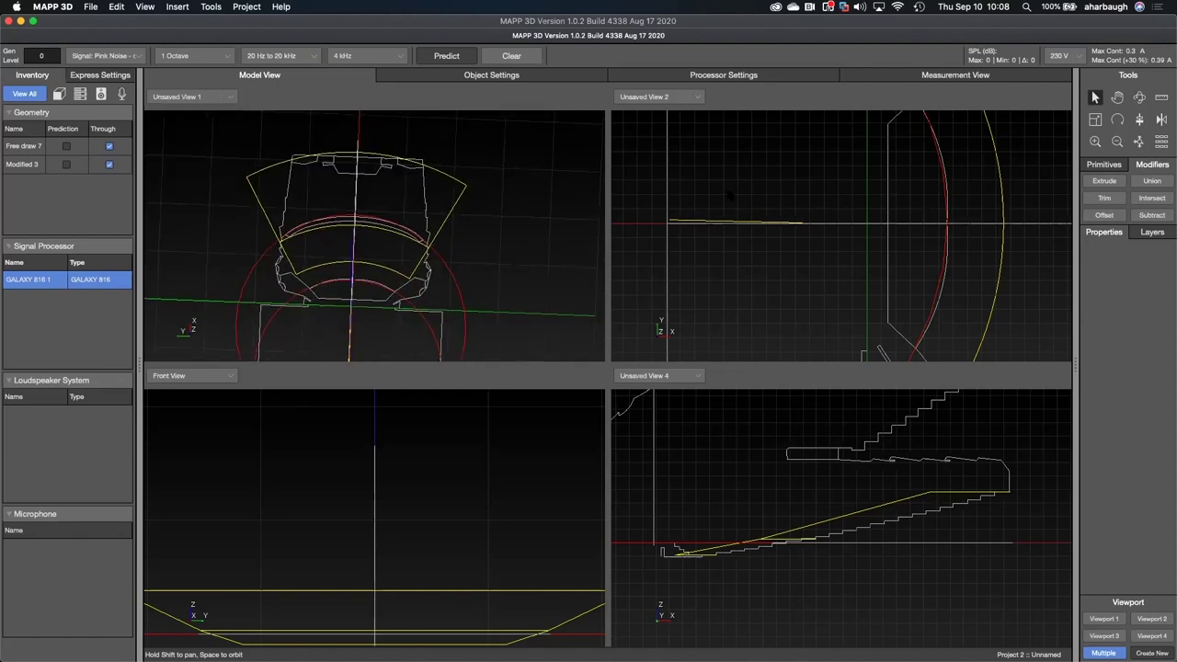
{"action": "left_click_drag", "start_coordinate": [855, 169], "coordinate": [948, 258]}
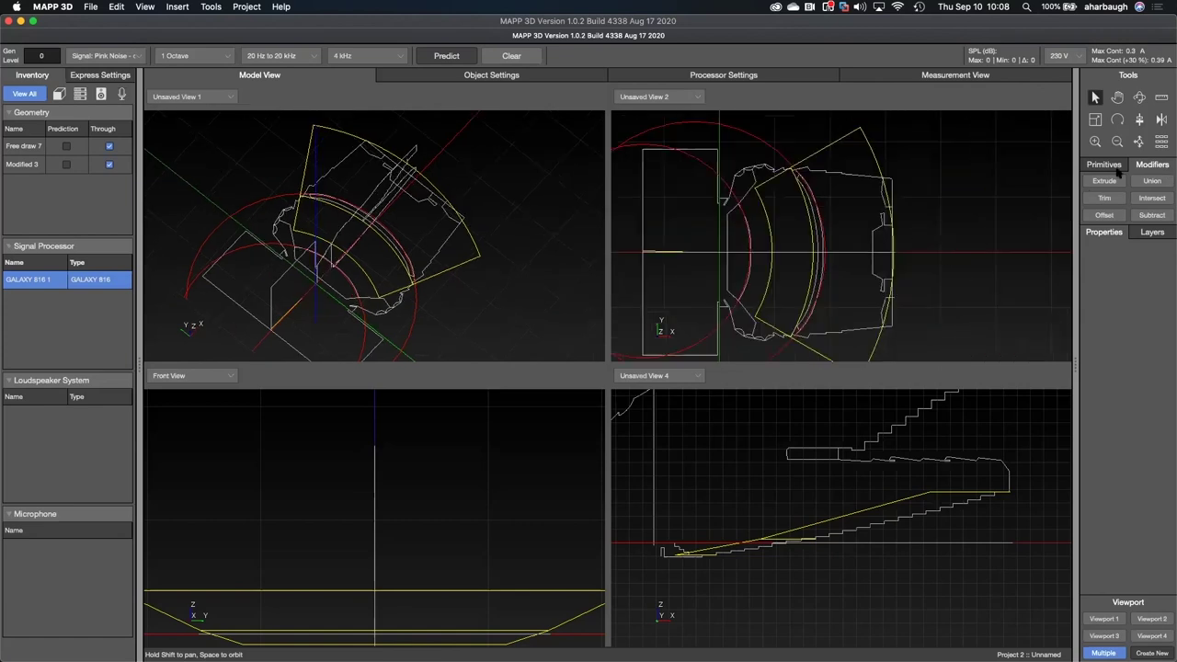
Insert Free draw 9, a four-corner floor outline around the audience area, starting at X -2.00, Y 16.00
{"action": "right_click", "coordinate": [999, 187]}
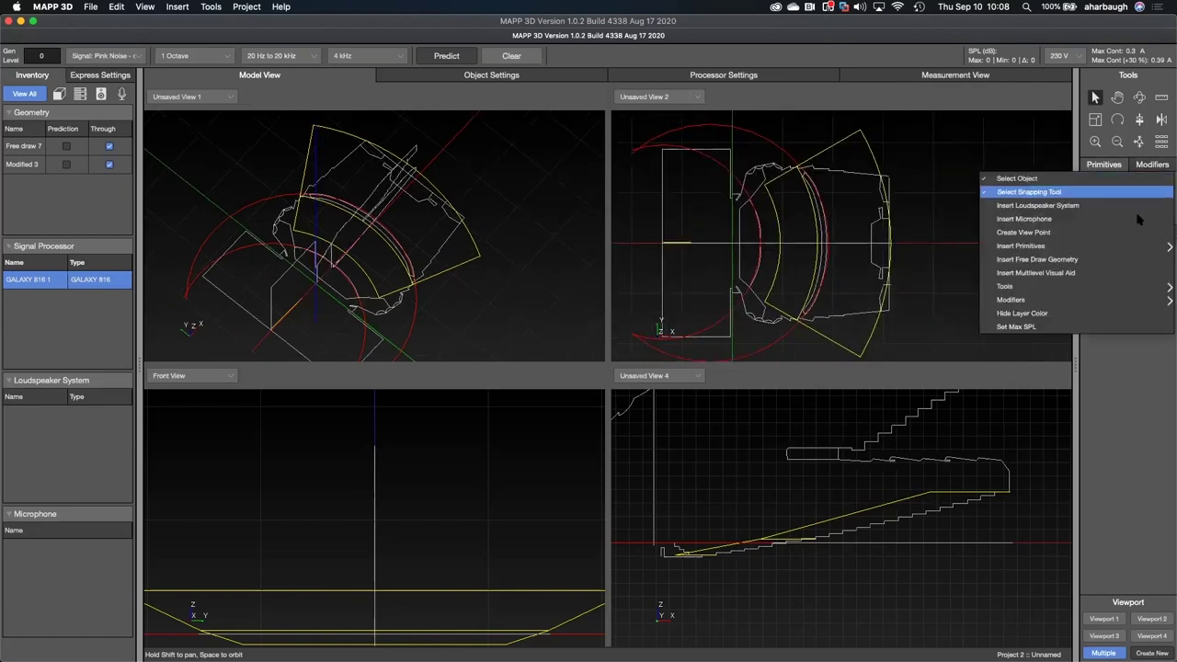
{"action": "left_click", "coordinate": [988, 248]}
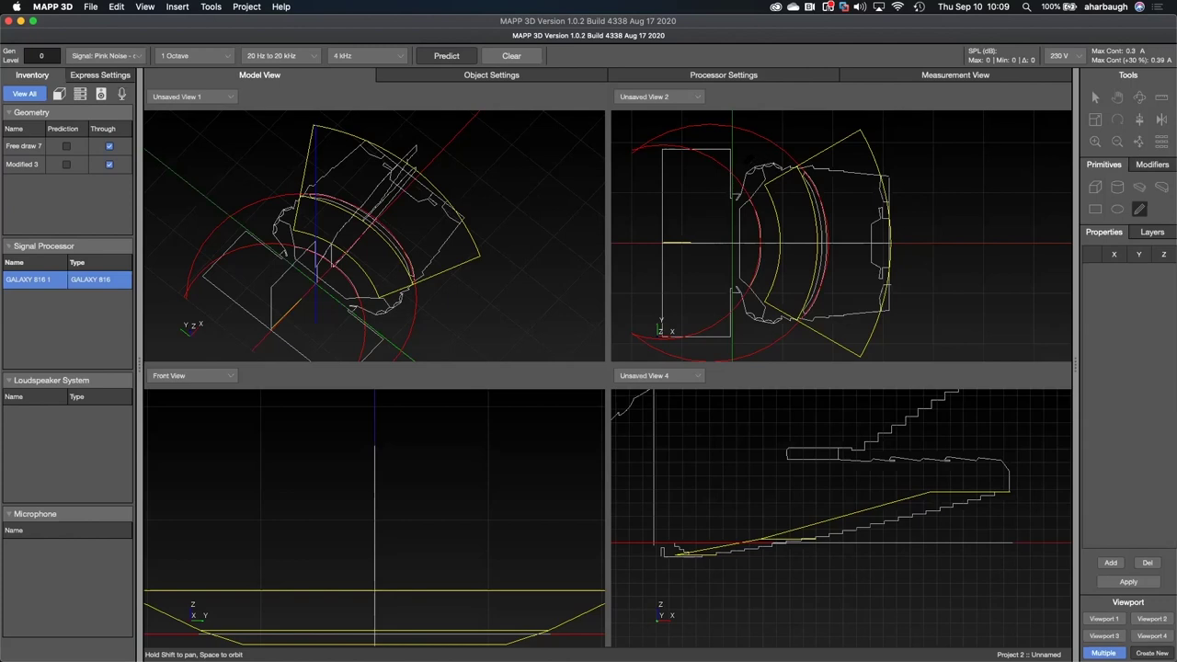
{"action": "left_click_drag", "start_coordinate": [717, 160], "coordinate": [941, 184]}
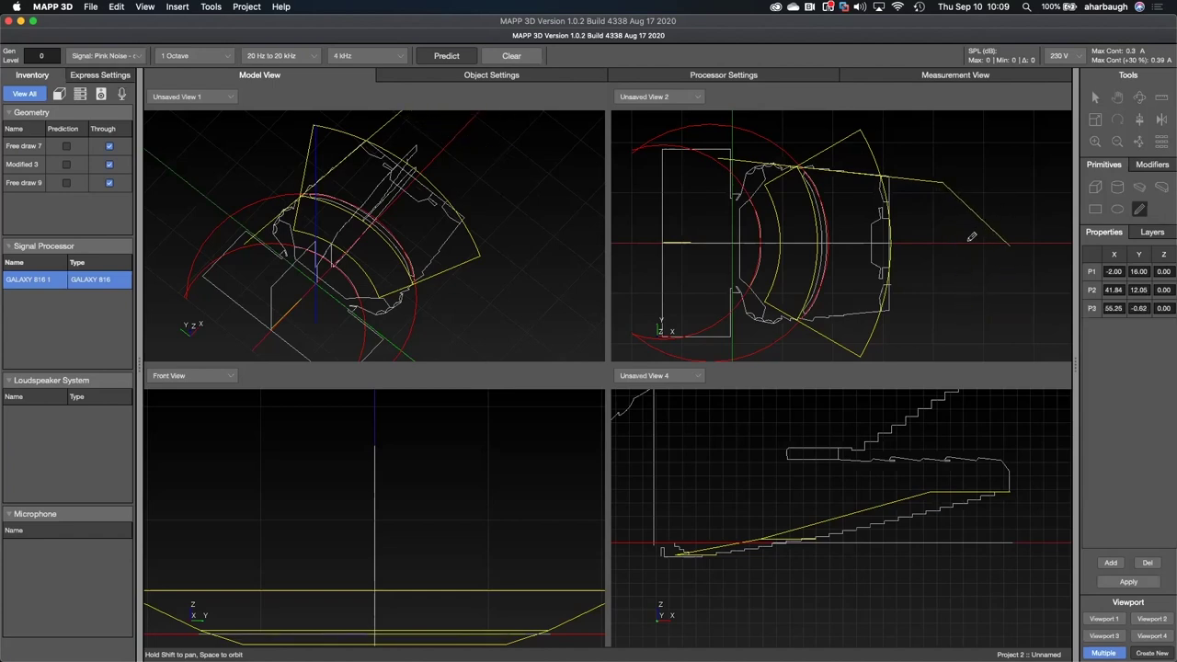
{"action": "left_click", "coordinate": [918, 309]}
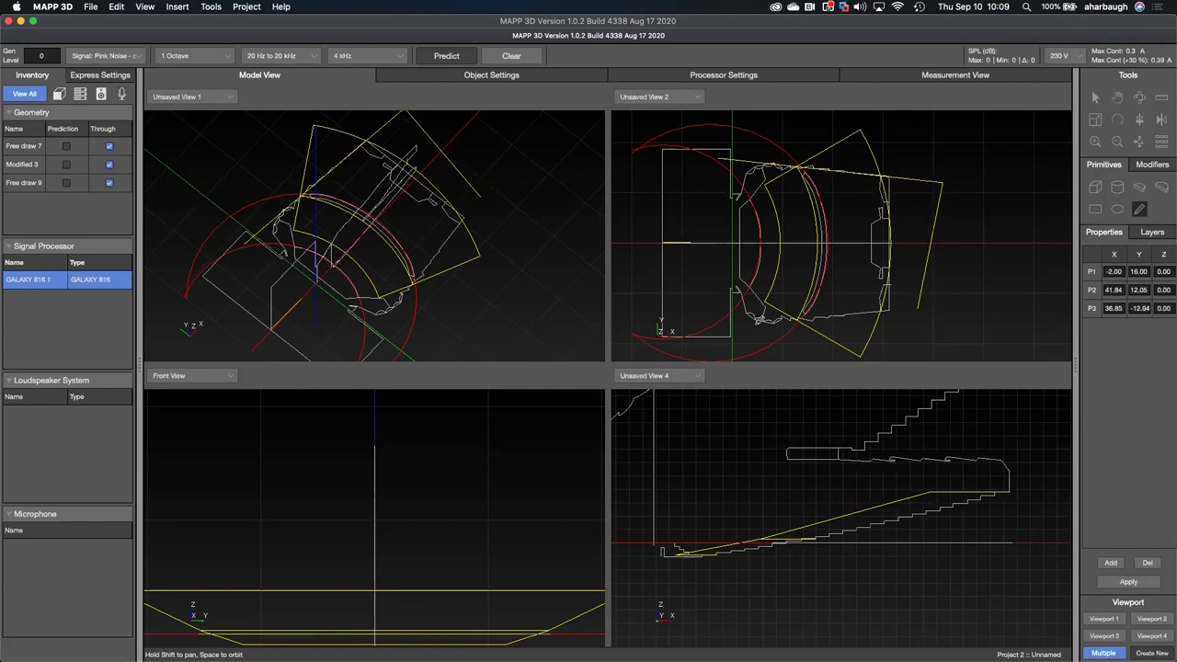
{"action": "left_click", "coordinate": [703, 328]}
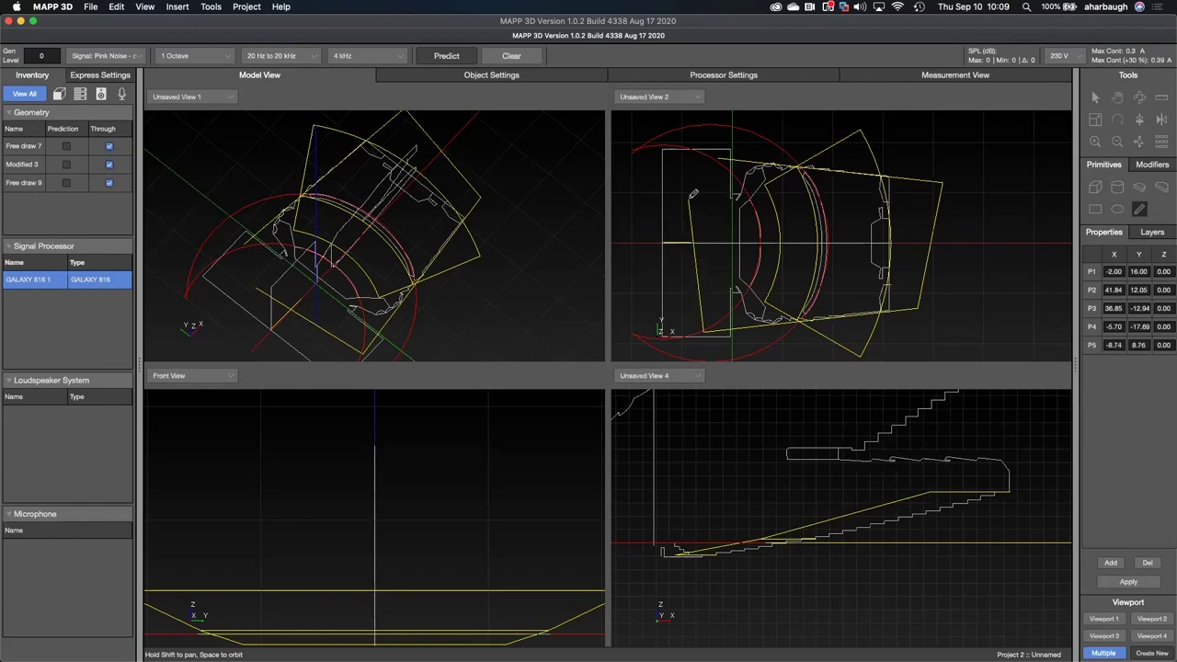
{"action": "double_click", "coordinate": [693, 193]}
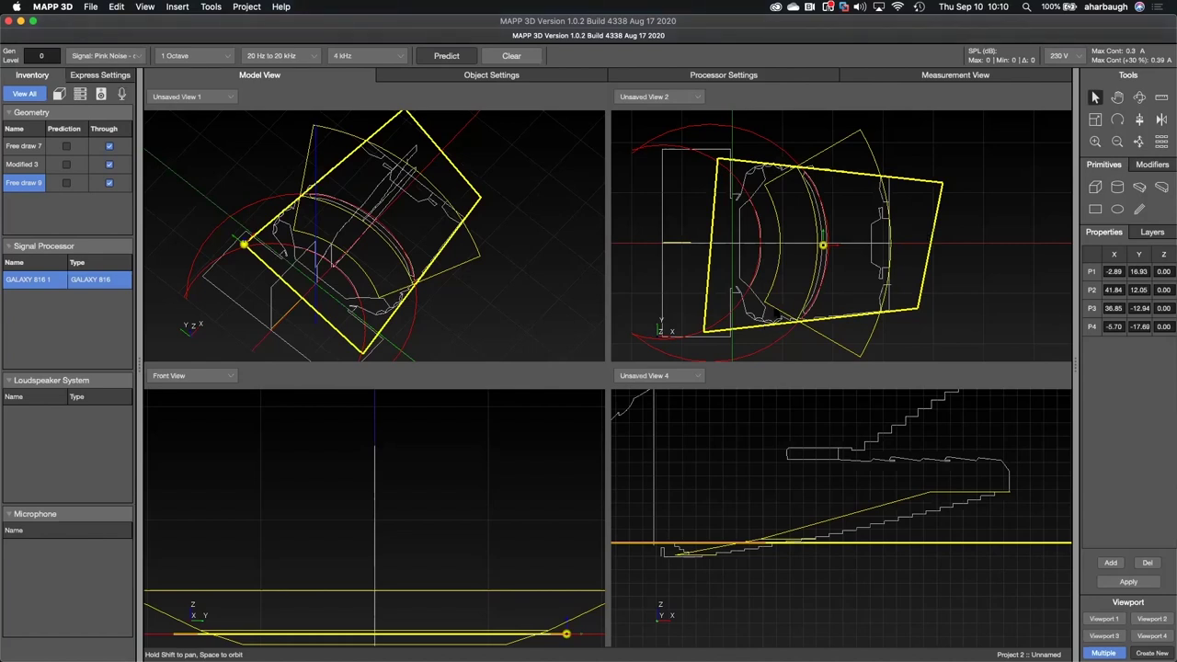
Set Free draw 9's Position Z to -4 in Object Settings, then return to the four-view display
{"action": "scroll", "coordinate": [747, 270], "scroll_direction": "down", "scroll_amount": 1}
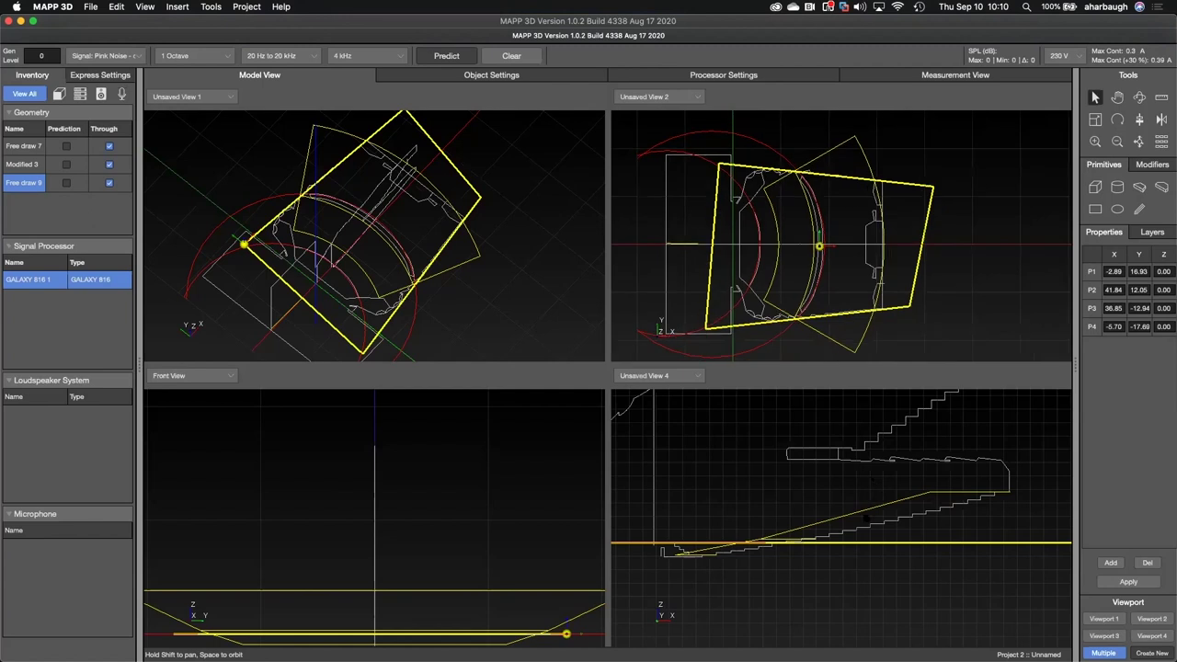
{"action": "scroll", "coordinate": [735, 529], "scroll_direction": "down", "scroll_amount": 2}
{"action": "scroll", "coordinate": [767, 518], "scroll_direction": "up", "scroll_amount": 3}
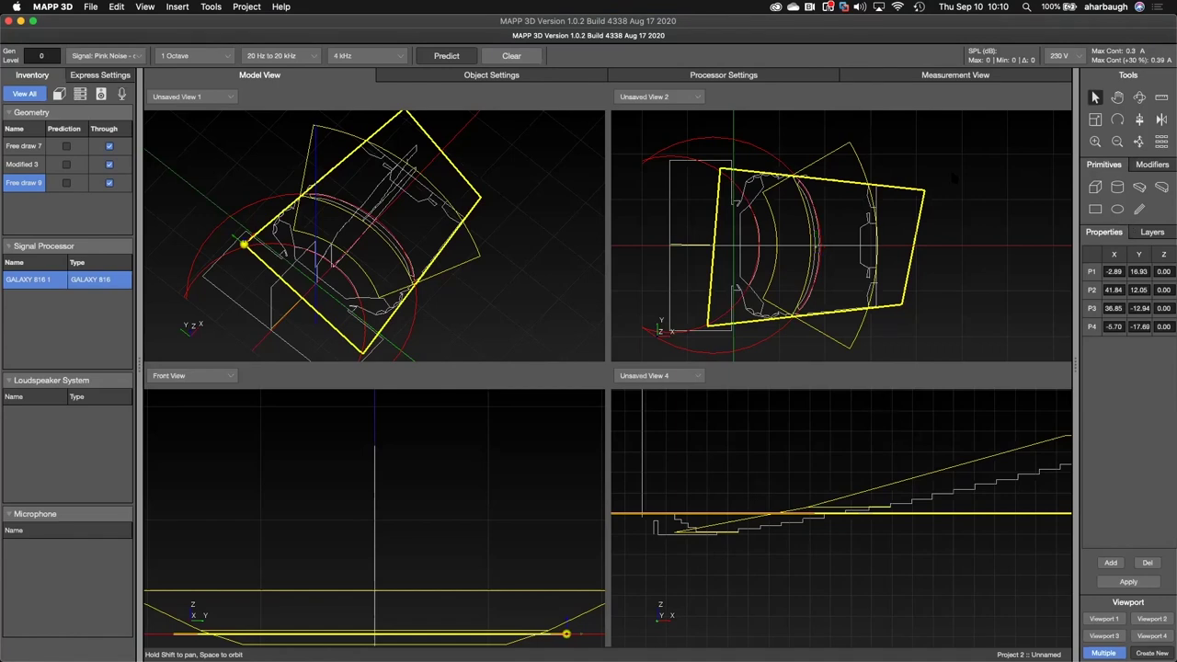
{"action": "left_click", "coordinate": [921, 208]}
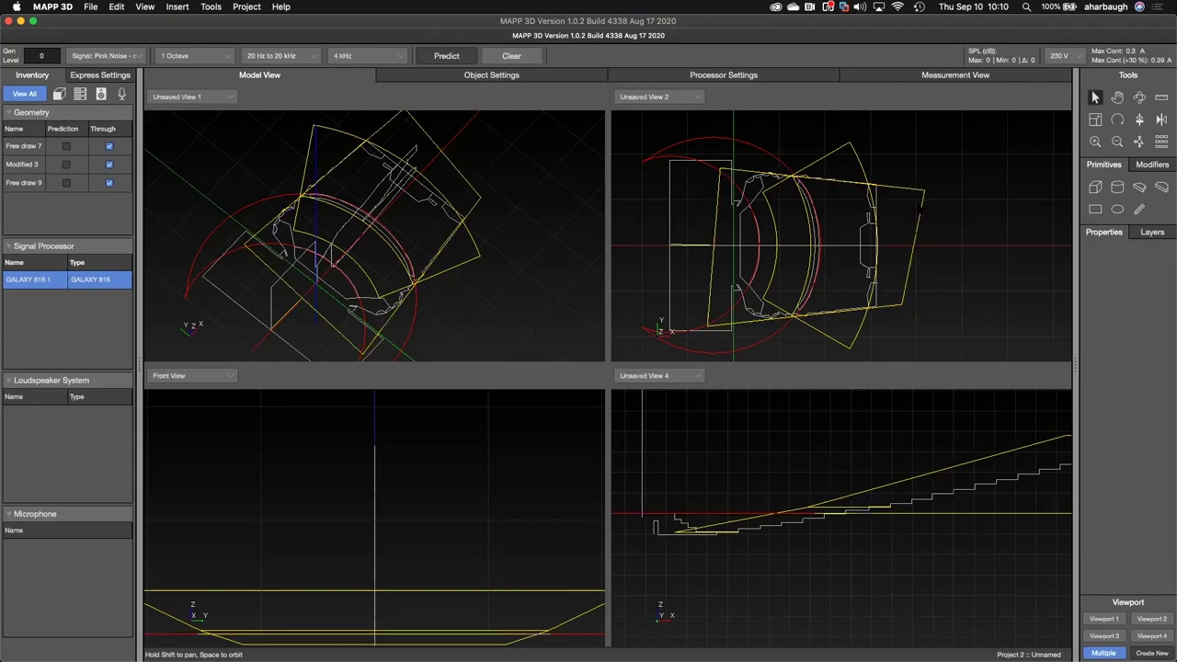
{"action": "left_click", "coordinate": [18, 184], "text": "shift"}
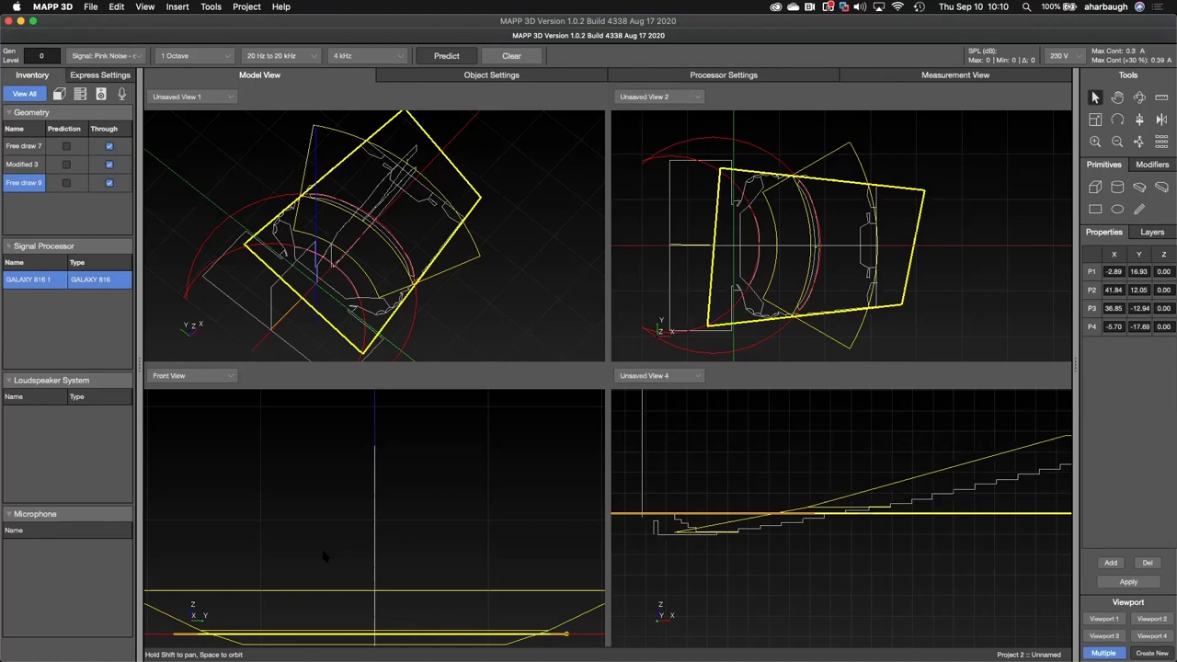
{"action": "key", "text": "super+2"}
{"action": "left_click", "coordinate": [264, 534]}
{"action": "type", "text": "-4"}
{"action": "key", "text": "Return"}
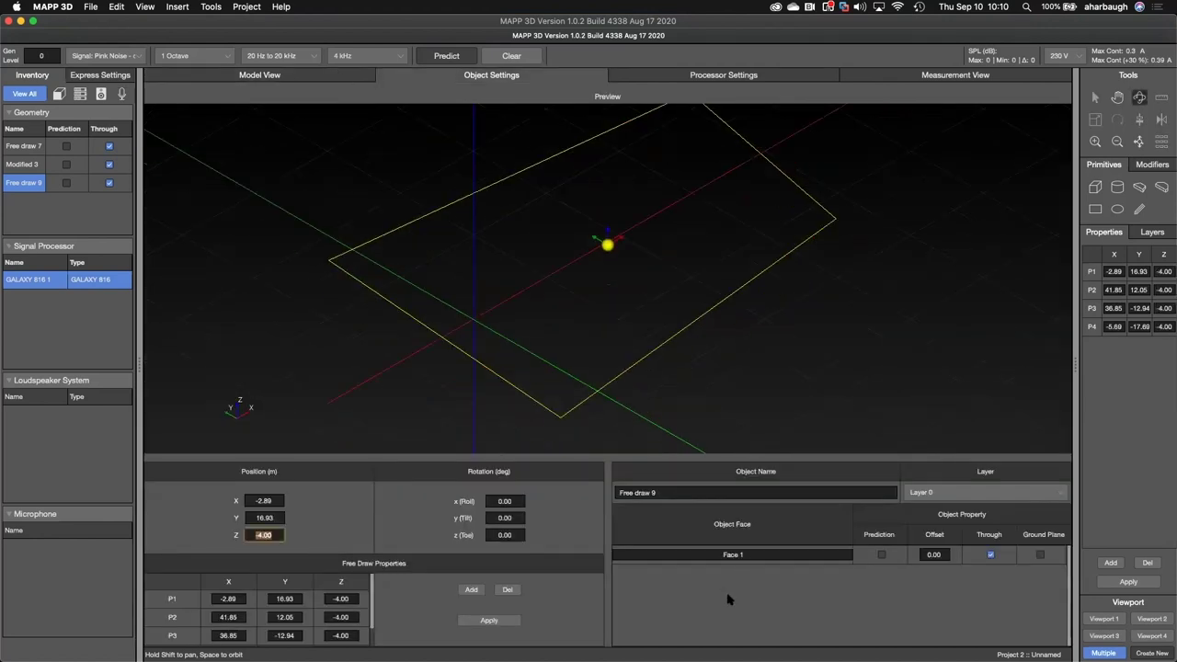
{"action": "key", "text": "super+1"}
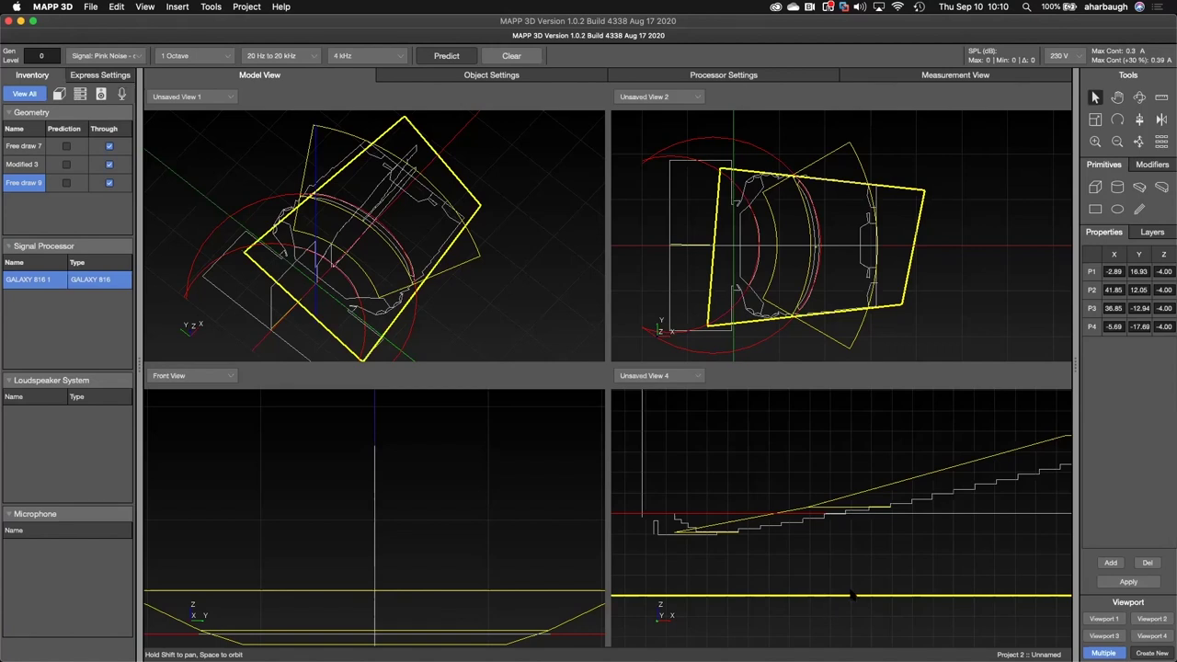
{"action": "scroll", "coordinate": [874, 588], "scroll_direction": "up", "scroll_amount": 3}
{"action": "scroll", "coordinate": [899, 581], "scroll_direction": "down", "scroll_amount": 1}
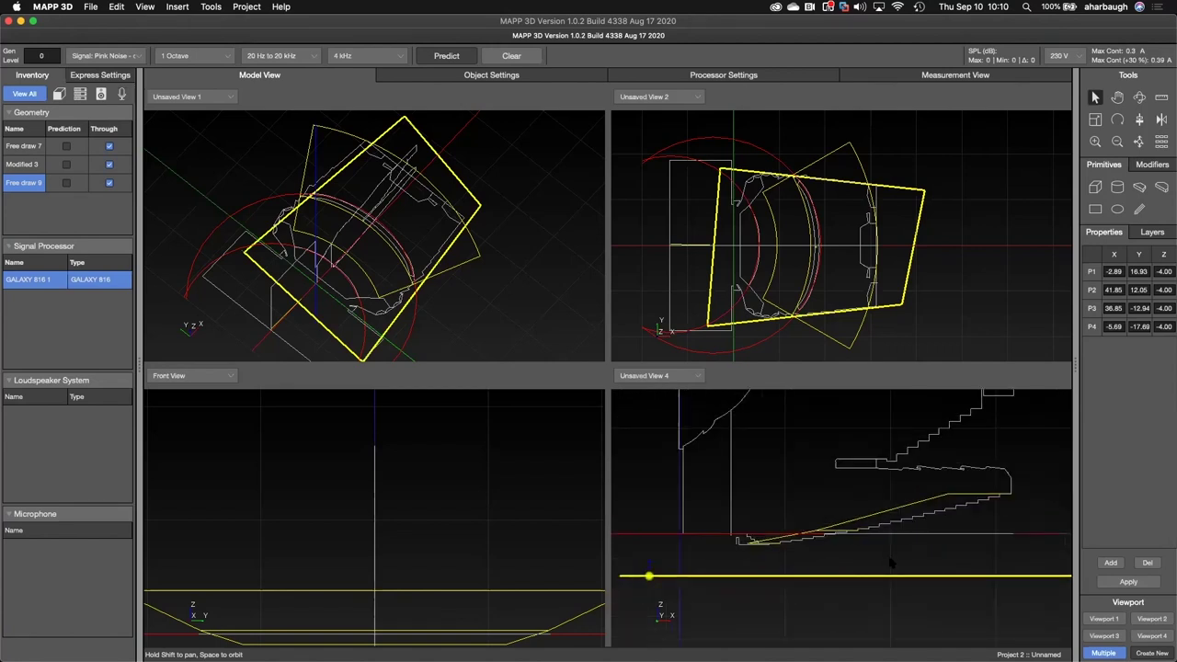
Extrude Free draw 9 by 15 m along Z_Axis to create the box Modified 4
{"action": "left_click", "coordinate": [1152, 165]}
{"action": "left_click", "coordinate": [1108, 182]}
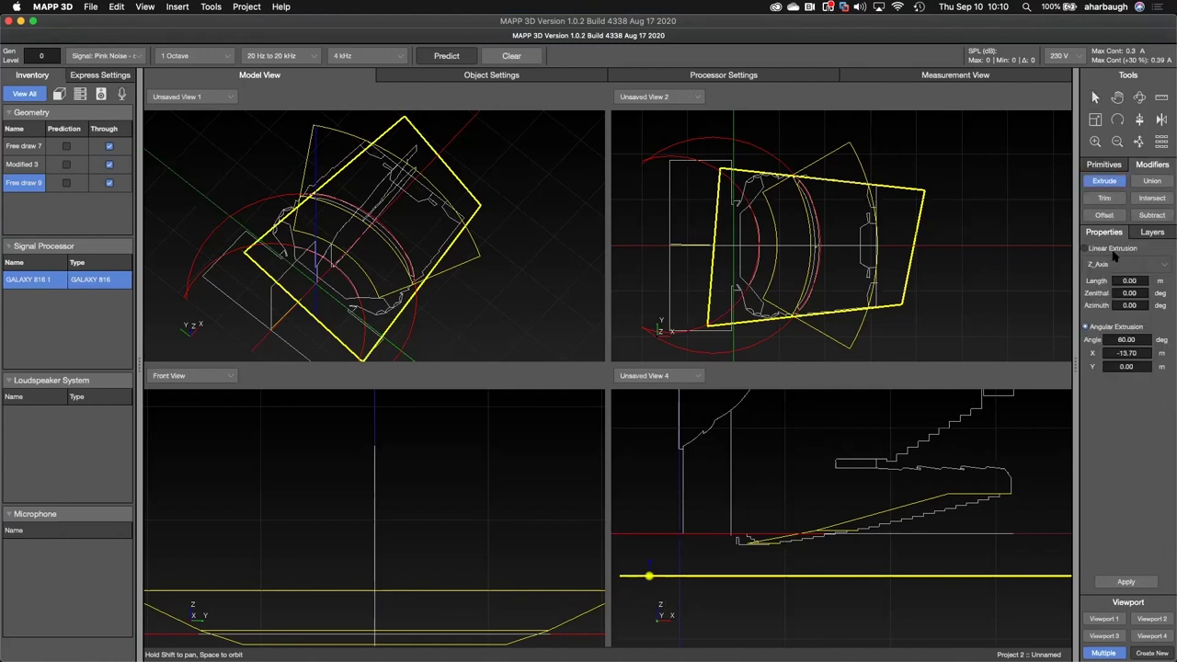
{"action": "left_click", "coordinate": [1135, 281]}
{"action": "type", "text": "15"}
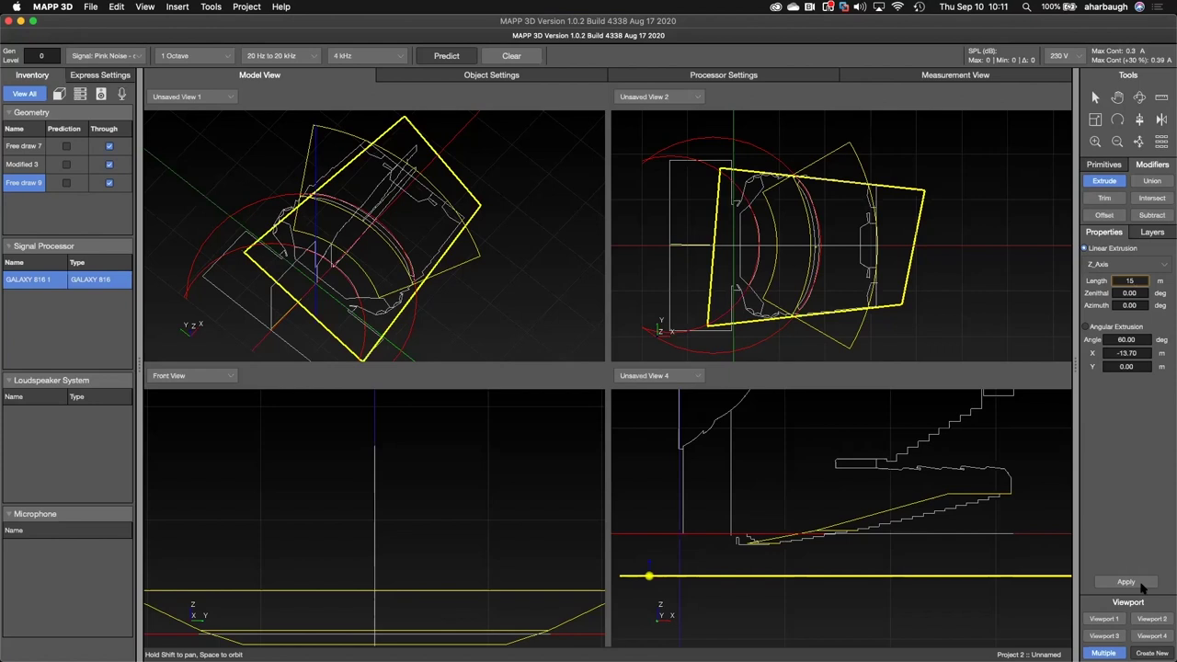
{"action": "left_click", "coordinate": [1140, 583]}
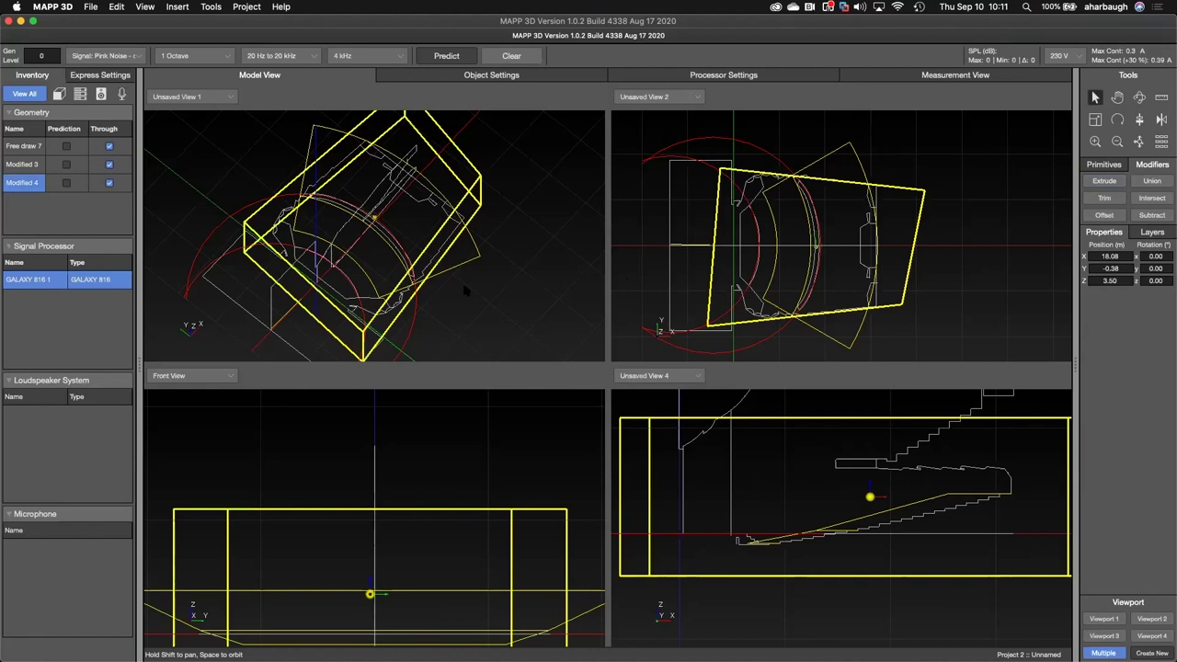
Switch to Isometric View 1 in a single large viewport, orbited toward the box's front
{"action": "left_click", "coordinate": [198, 101]}
{"action": "left_click", "coordinate": [193, 96]}
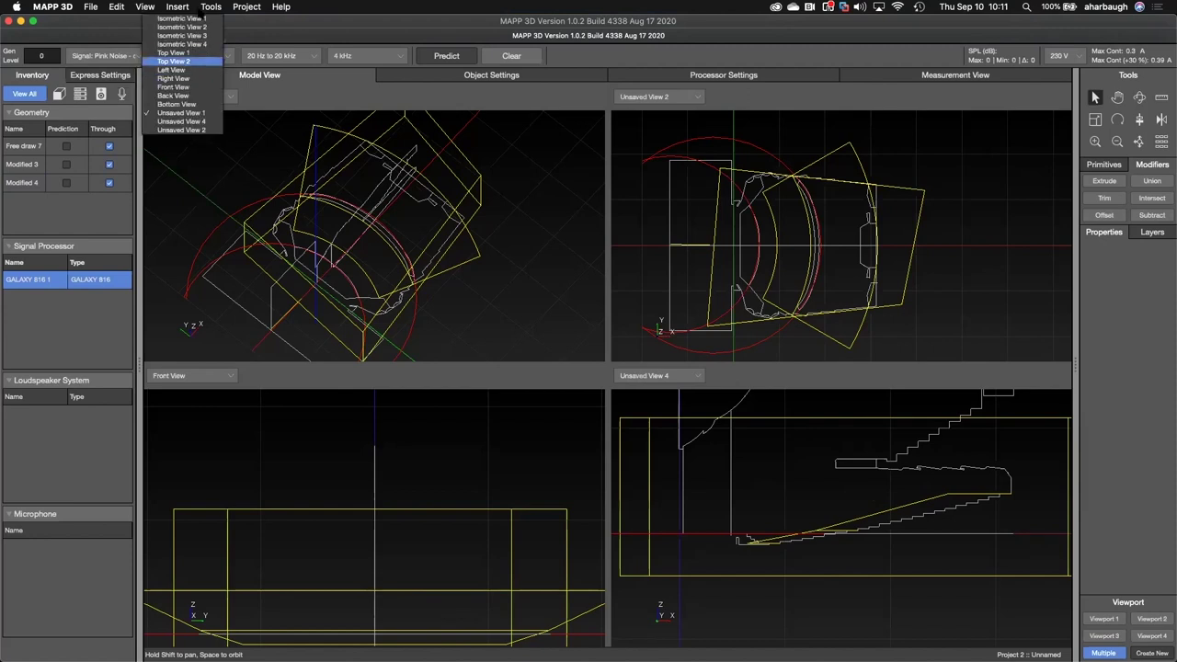
{"action": "left_click", "coordinate": [195, 18]}
{"action": "left_click", "coordinate": [1112, 623]}
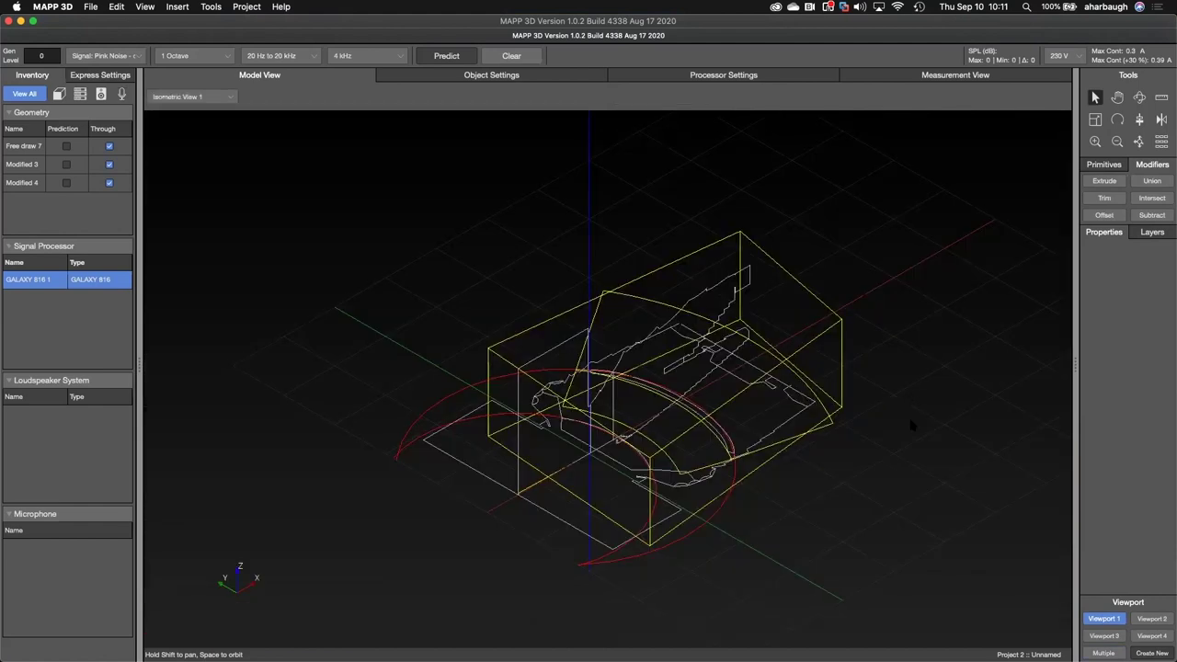
{"action": "scroll", "coordinate": [879, 442], "scroll_direction": "up", "scroll_amount": 3}
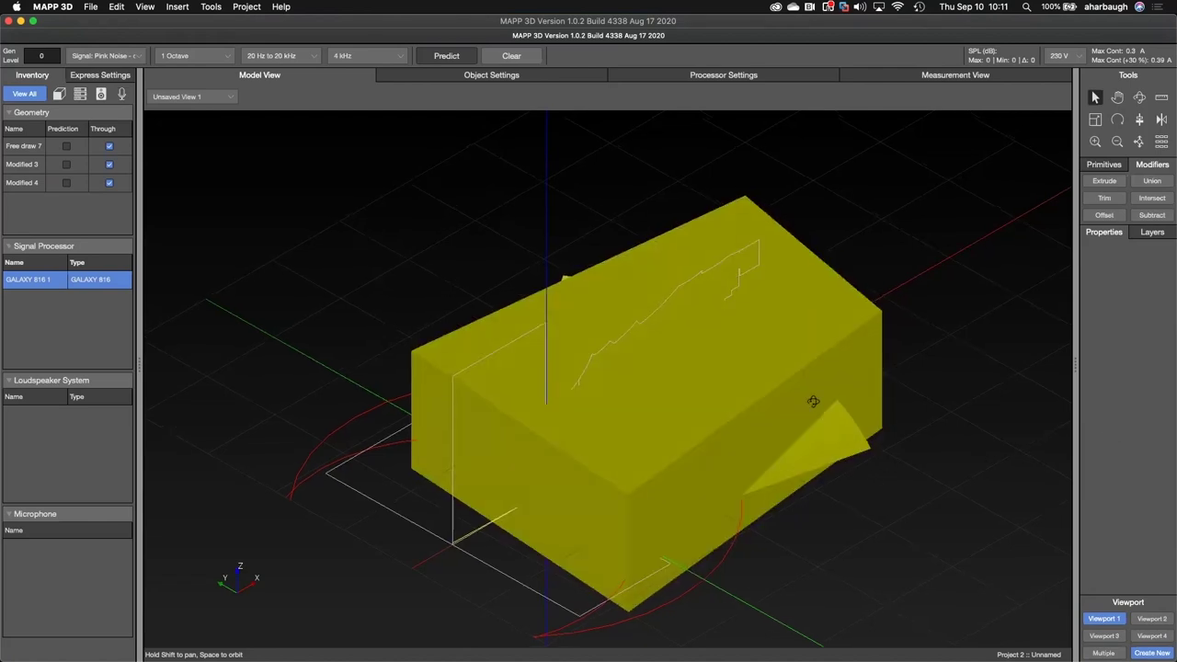
{"action": "middle_click_drag", "start_coordinate": [783, 386], "coordinate": [731, 425]}
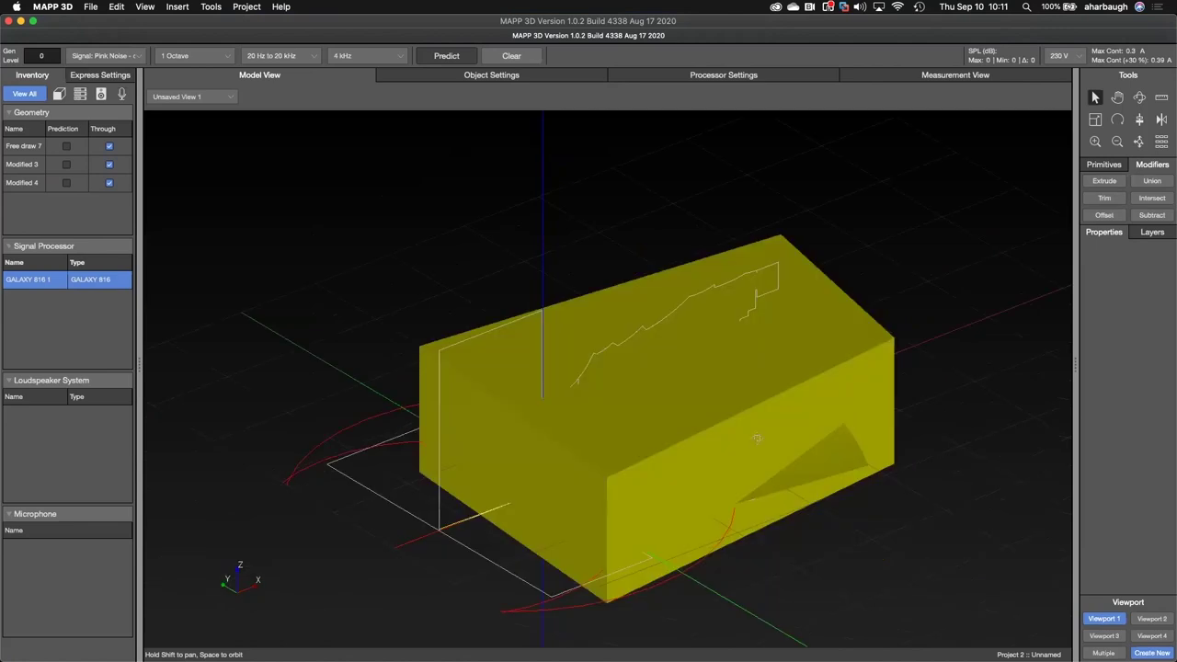
Marquee-select Modified 3 and Modified 4 together
{"action": "left_click", "coordinate": [681, 408]}
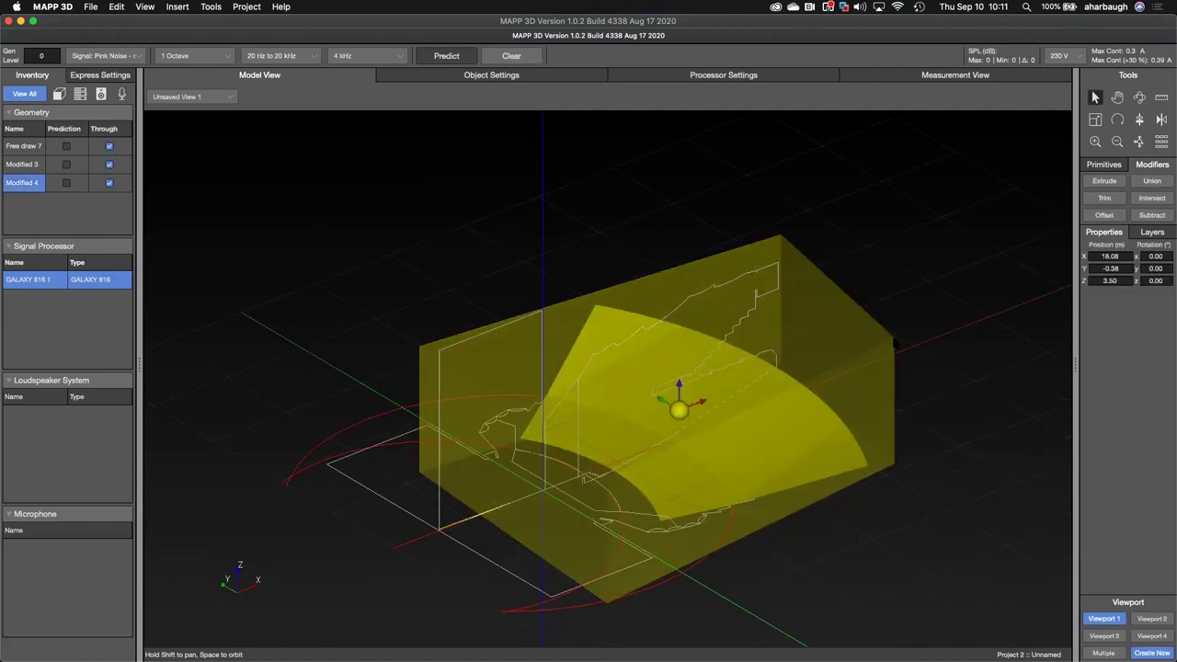
{"action": "left_click", "coordinate": [958, 452]}
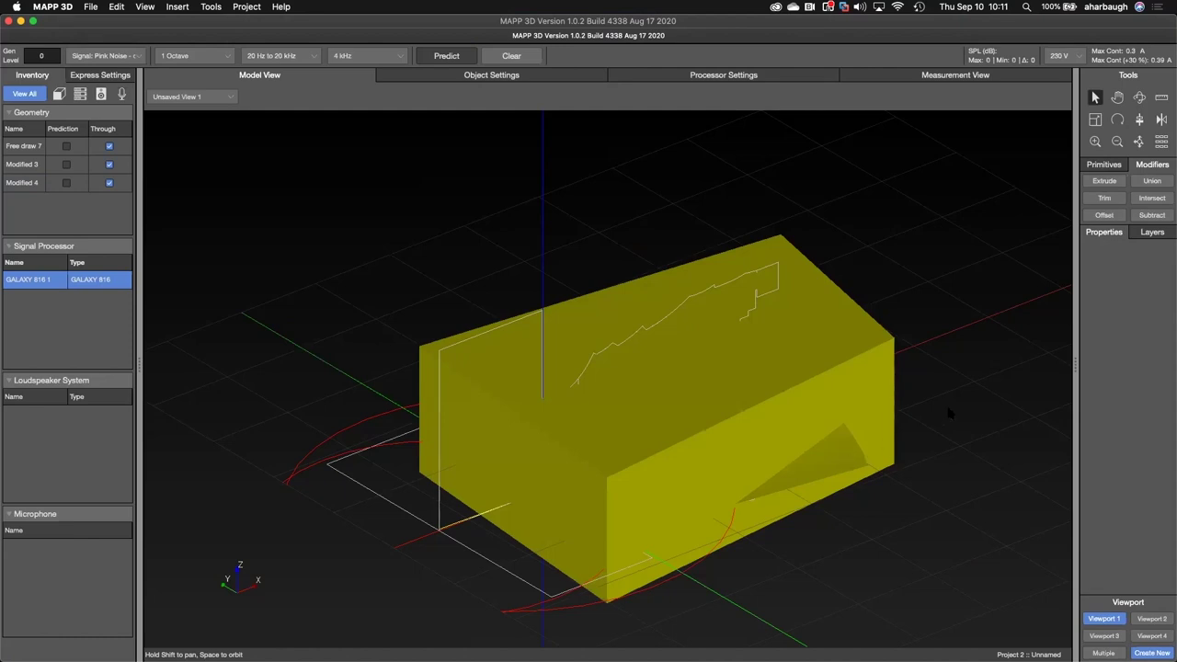
{"action": "left_click_drag", "start_coordinate": [946, 315], "coordinate": [886, 377]}
{"action": "left_click_drag", "start_coordinate": [823, 449], "coordinate": [825, 447]}
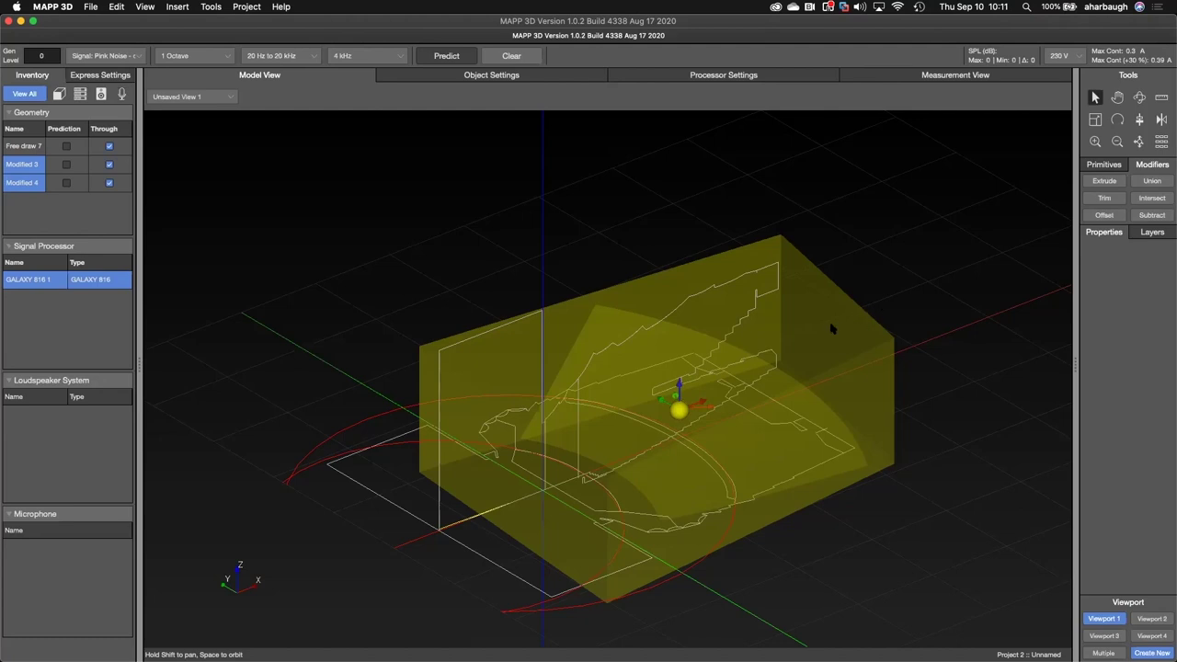
Intersect Modified 3 with the box Modified 4 to create trimmed surface Modified 5, then orbit to inspect it
{"action": "left_click", "coordinate": [1152, 199]}
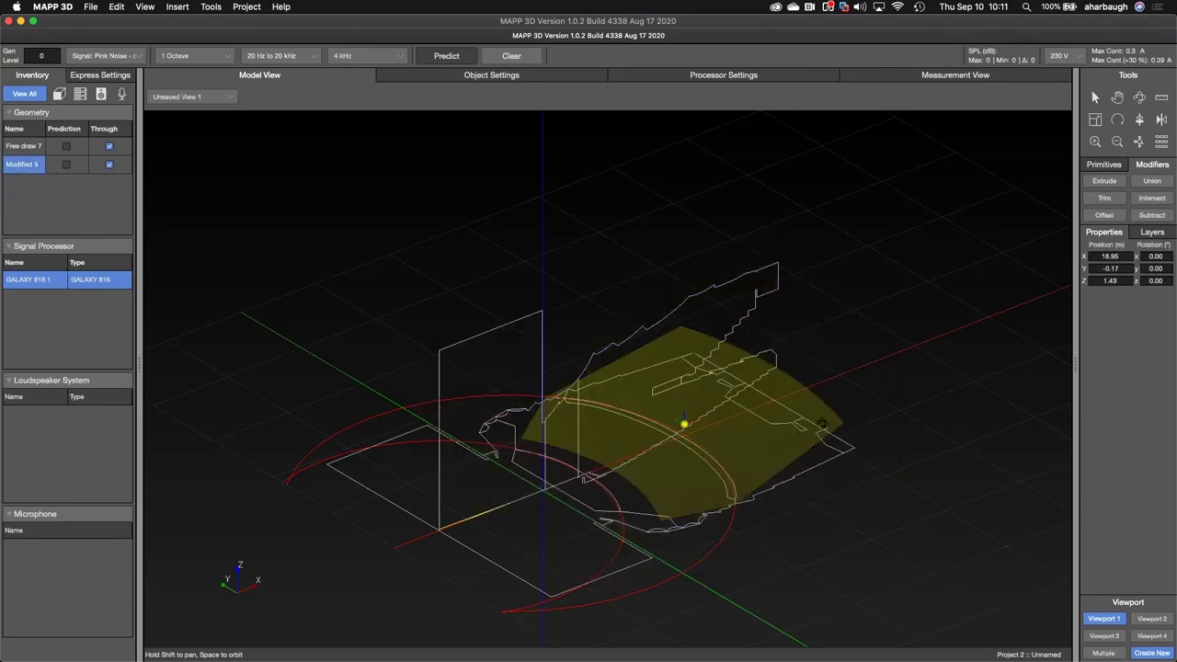
{"action": "left_click", "coordinate": [945, 298]}
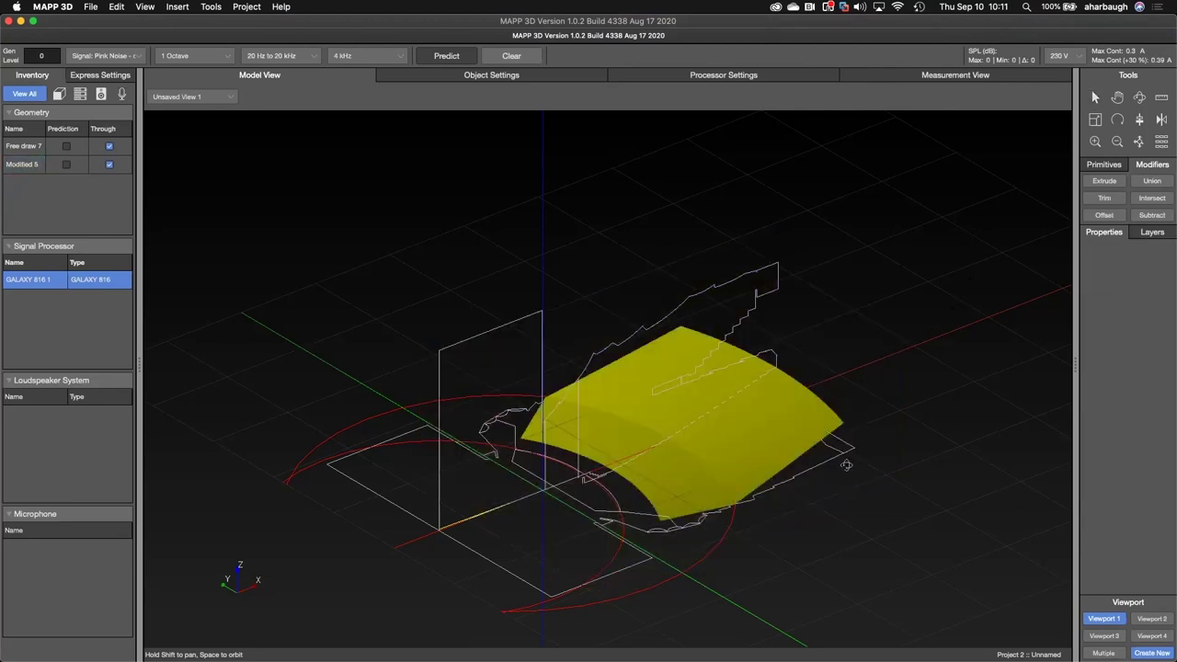
{"action": "mouse_move", "coordinate": [623, 454]}
{"action": "middle_mouse_down"}
{"action": "mouse_move", "coordinate": [672, 407]}
{"action": "mouse_move", "coordinate": [667, 330]}
{"action": "mouse_move", "coordinate": [685, 370]}
{"action": "mouse_move", "coordinate": [688, 437]}
{"action": "mouse_move", "coordinate": [633, 452]}
{"action": "middle_mouse_up"}
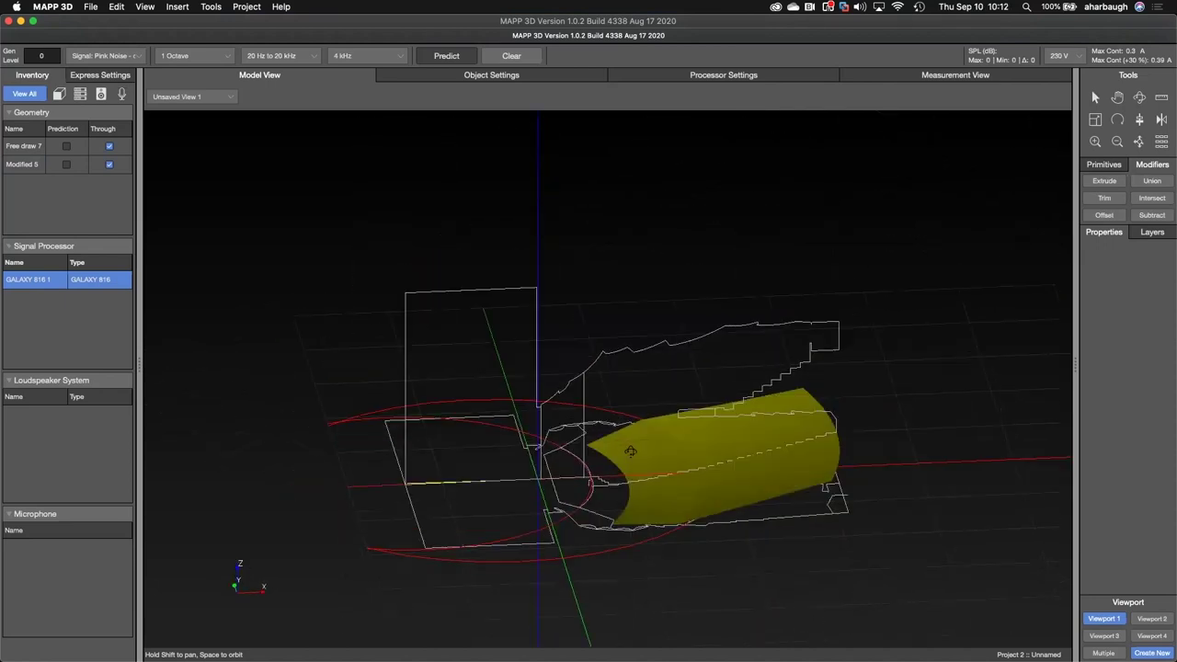
{"action": "middle_click_drag", "start_coordinate": [620, 321], "coordinate": [622, 451]}
{"action": "left_click", "coordinate": [629, 458]}
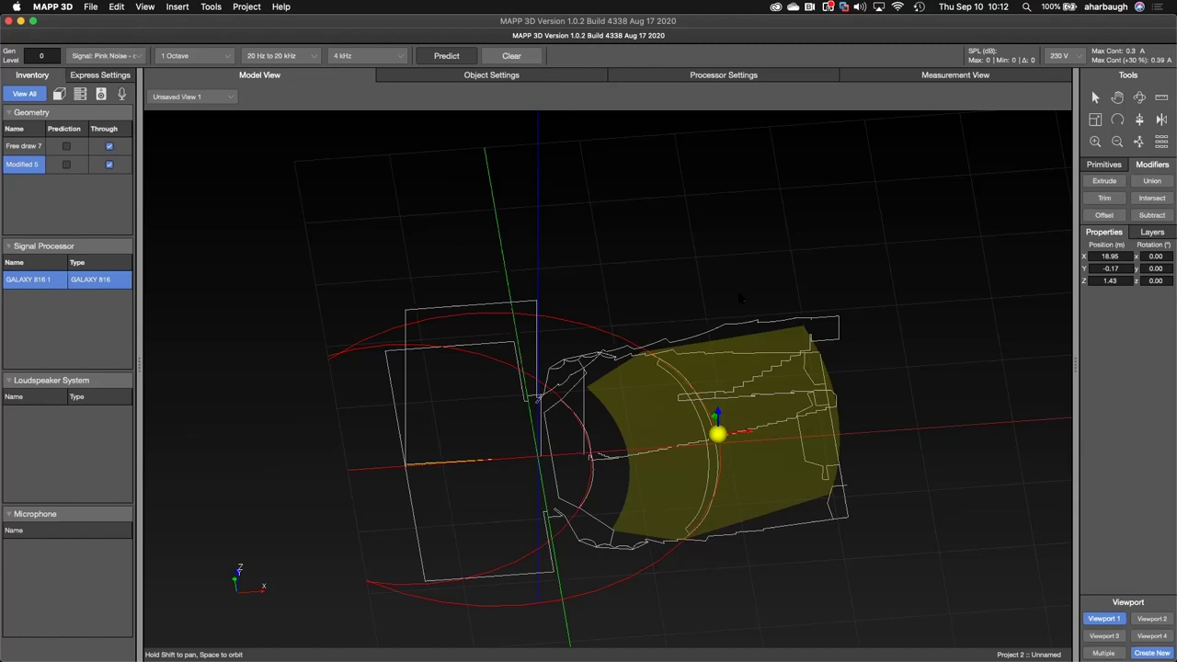
{"action": "left_click", "coordinate": [708, 265]}
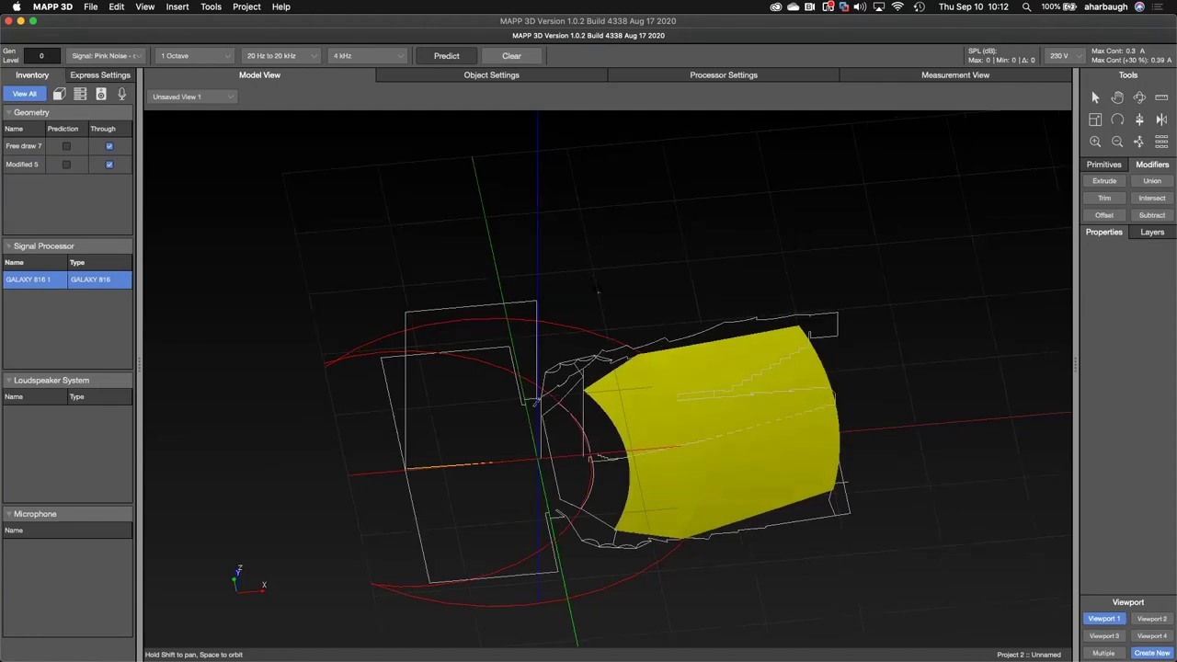
{"action": "left_click_drag", "start_coordinate": [584, 278], "coordinate": [622, 340]}
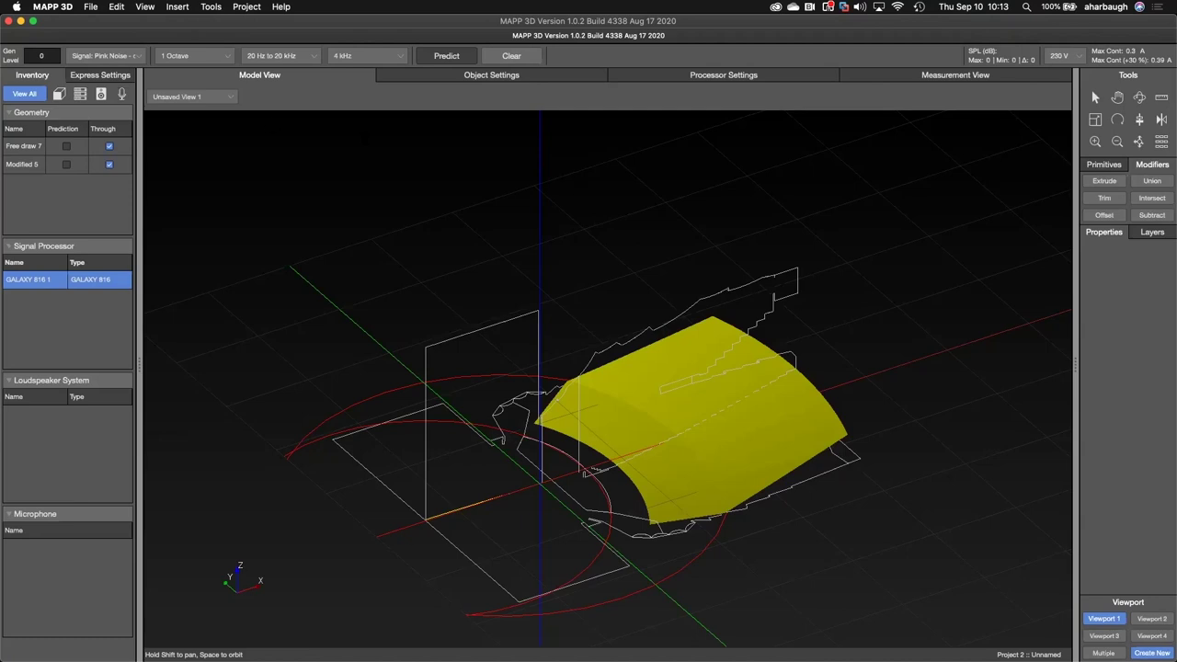
From the top view, set manual axis limits with X from -80 to 80 m, then pick the Ellipse primitive
{"action": "left_click", "coordinate": [206, 100]}
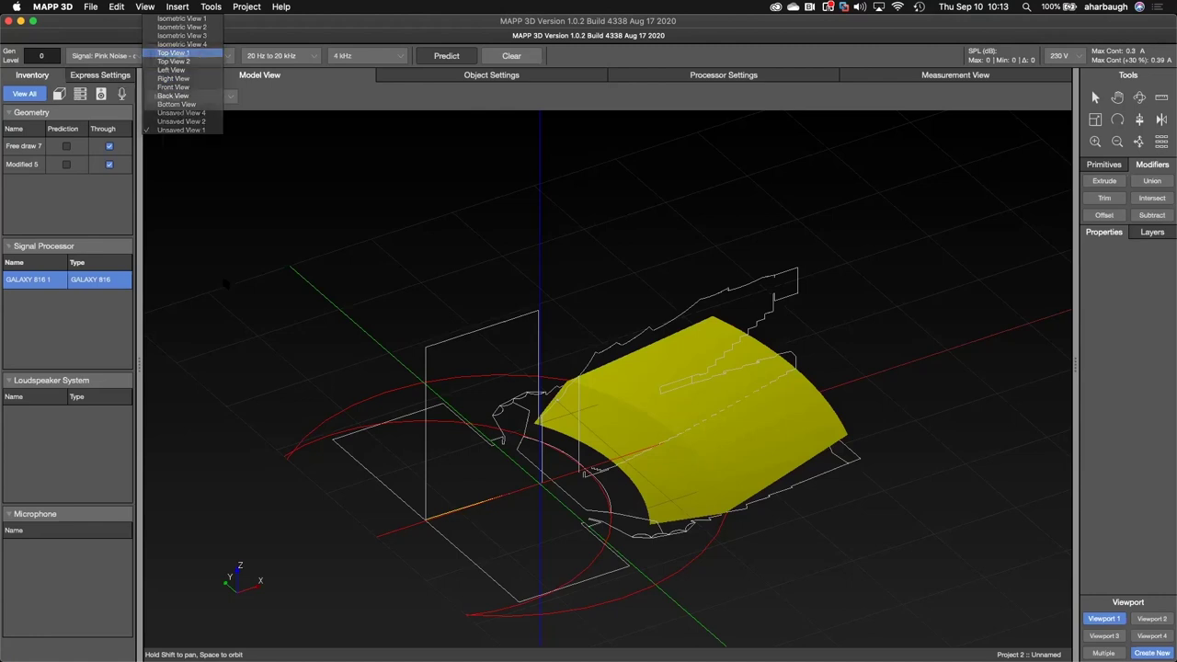
{"action": "left_click", "coordinate": [199, 54]}
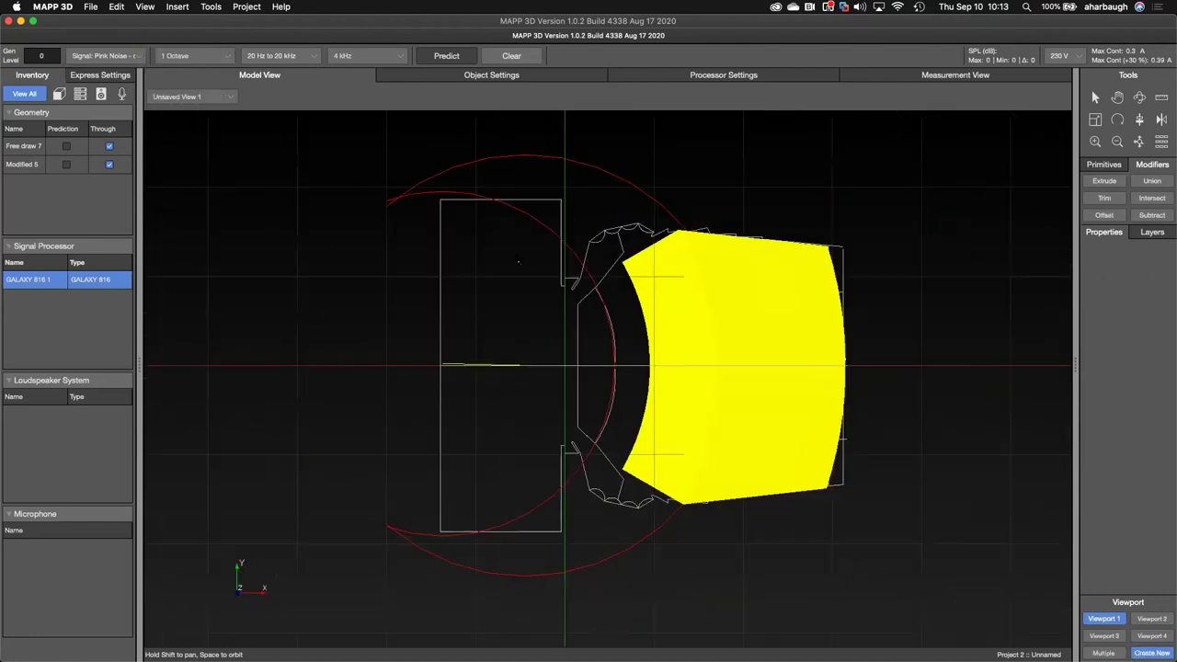
{"action": "right_click", "coordinate": [530, 315]}
{"action": "left_click", "coordinate": [530, 319]}
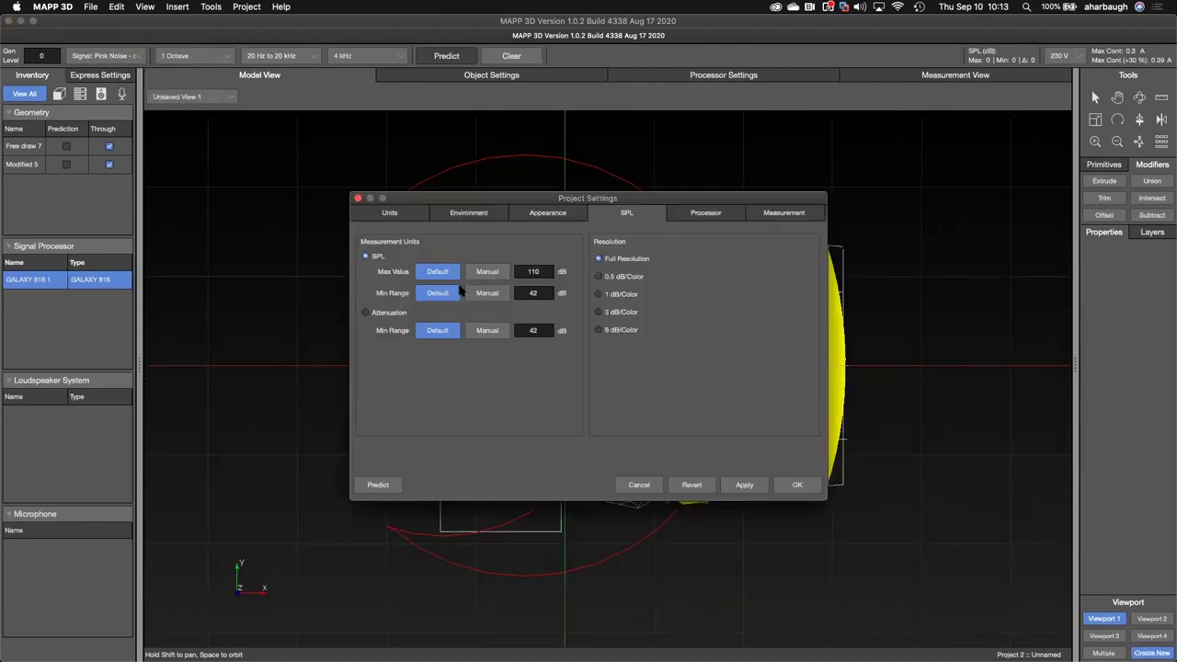
{"action": "left_click", "coordinate": [439, 261]}
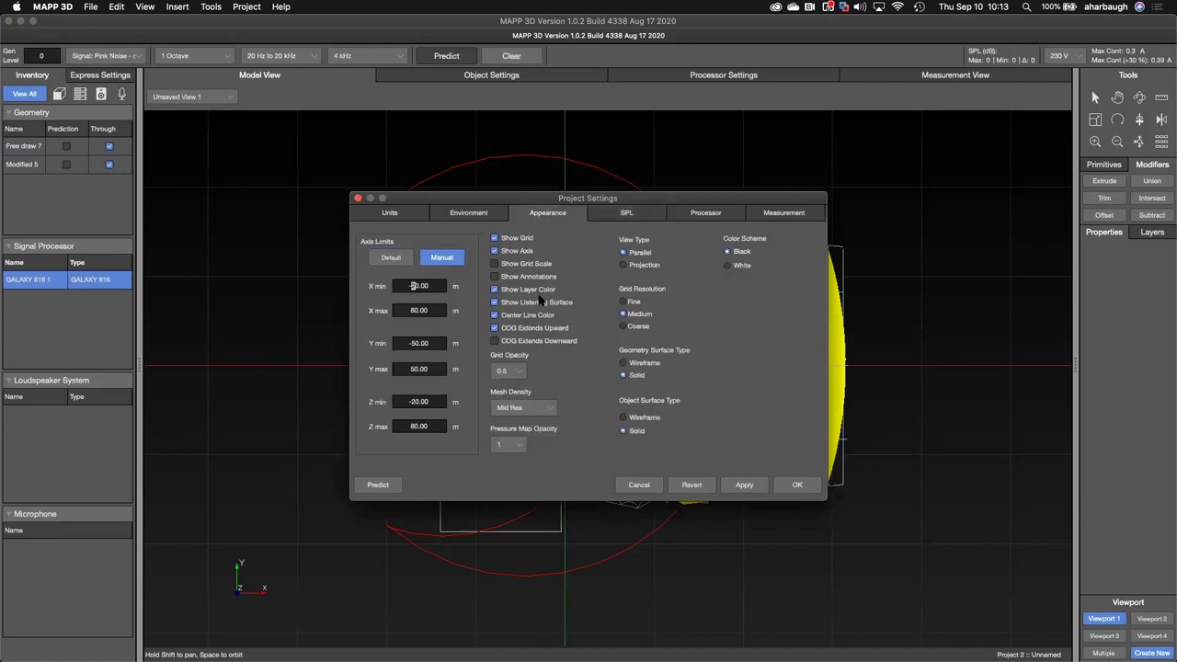
{"action": "left_click", "coordinate": [749, 483]}
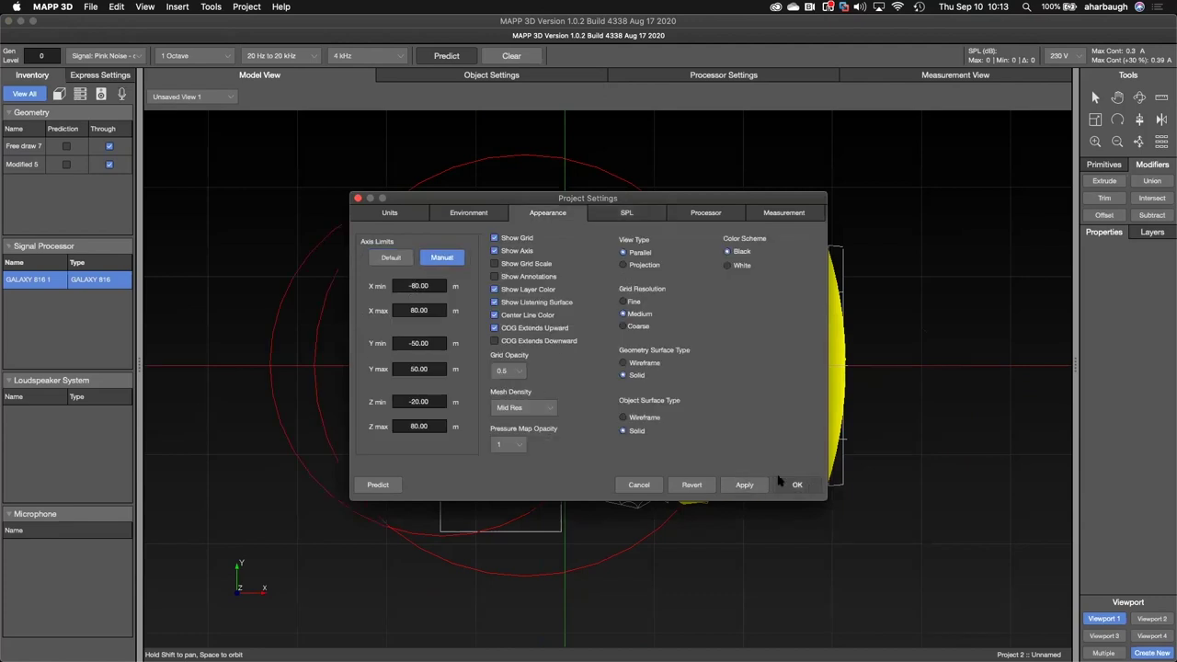
{"action": "left_click", "coordinate": [797, 484]}
{"action": "left_click", "coordinate": [1103, 164]}
{"action": "left_click", "coordinate": [1117, 209]}
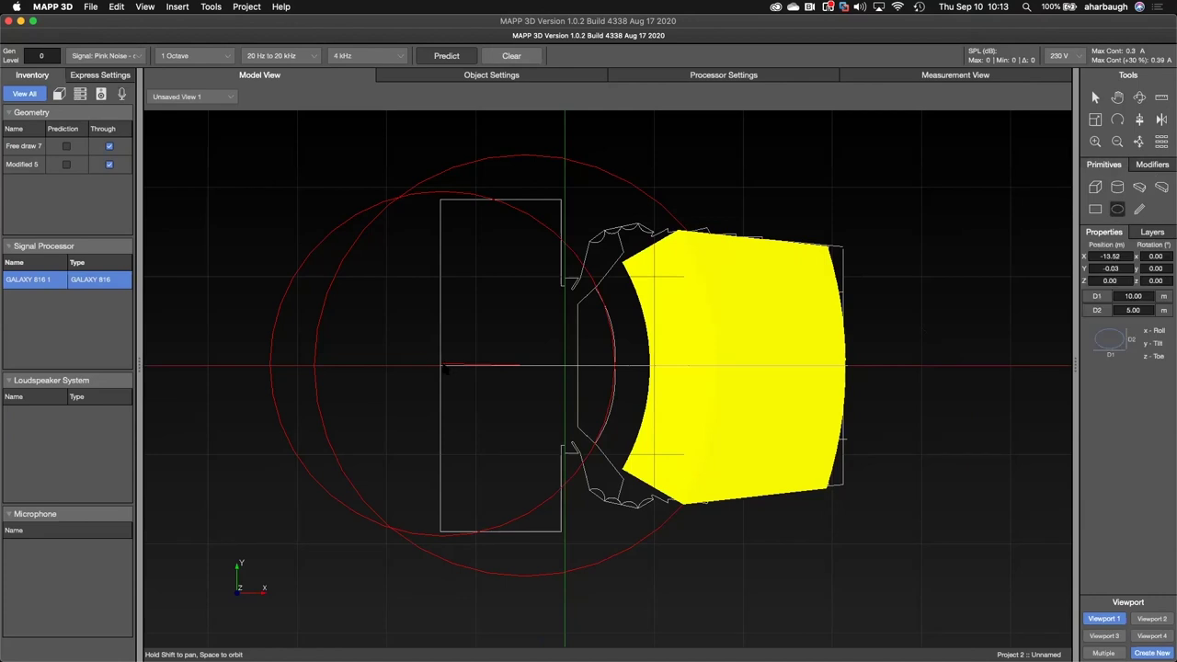
Place an ellipse sized 39 m for D1 and D2, then move it right toward the audience area
{"action": "left_click", "coordinate": [443, 366]}
{"action": "left_click", "coordinate": [1132, 296]}
{"action": "scroll", "coordinate": [1143, 299], "scroll_direction": "up", "scroll_amount": 10}
{"action": "scroll", "coordinate": [1143, 298], "scroll_direction": "up", "scroll_amount": 18}
{"action": "scroll", "coordinate": [1143, 297], "scroll_direction": "up", "scroll_amount": 1}
{"action": "left_click", "coordinate": [1145, 310]}
{"action": "scroll", "coordinate": [1146, 311], "scroll_direction": "up", "scroll_amount": 20}
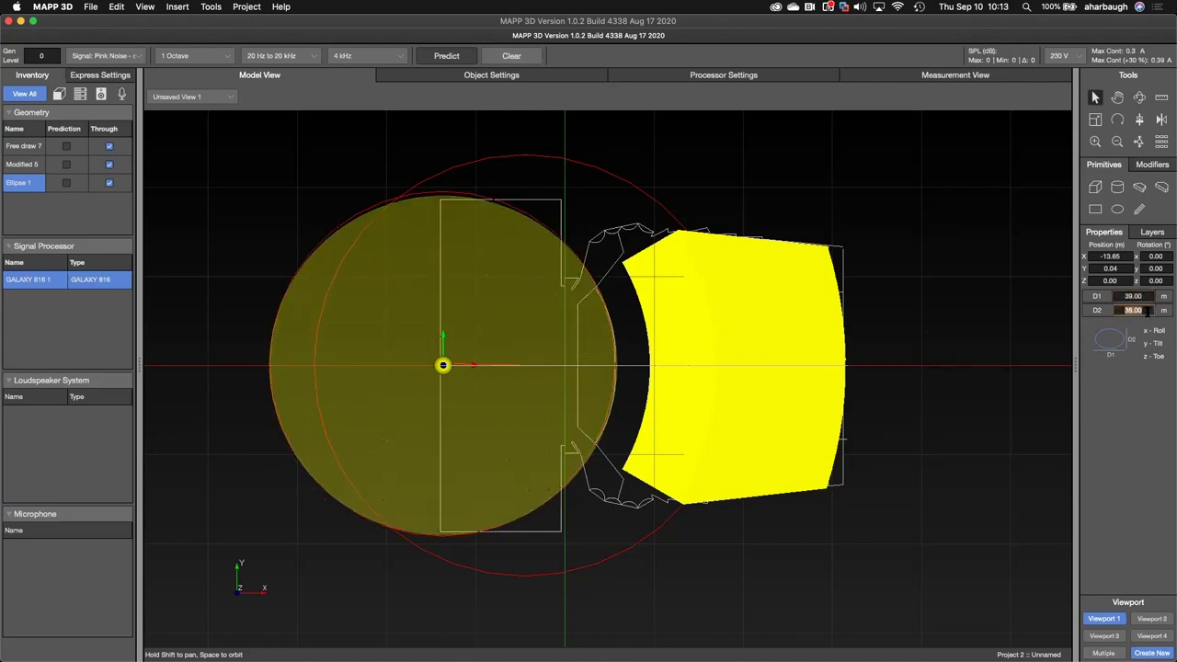
{"action": "left_click", "coordinate": [541, 253]}
{"action": "left_click", "coordinate": [499, 325]}
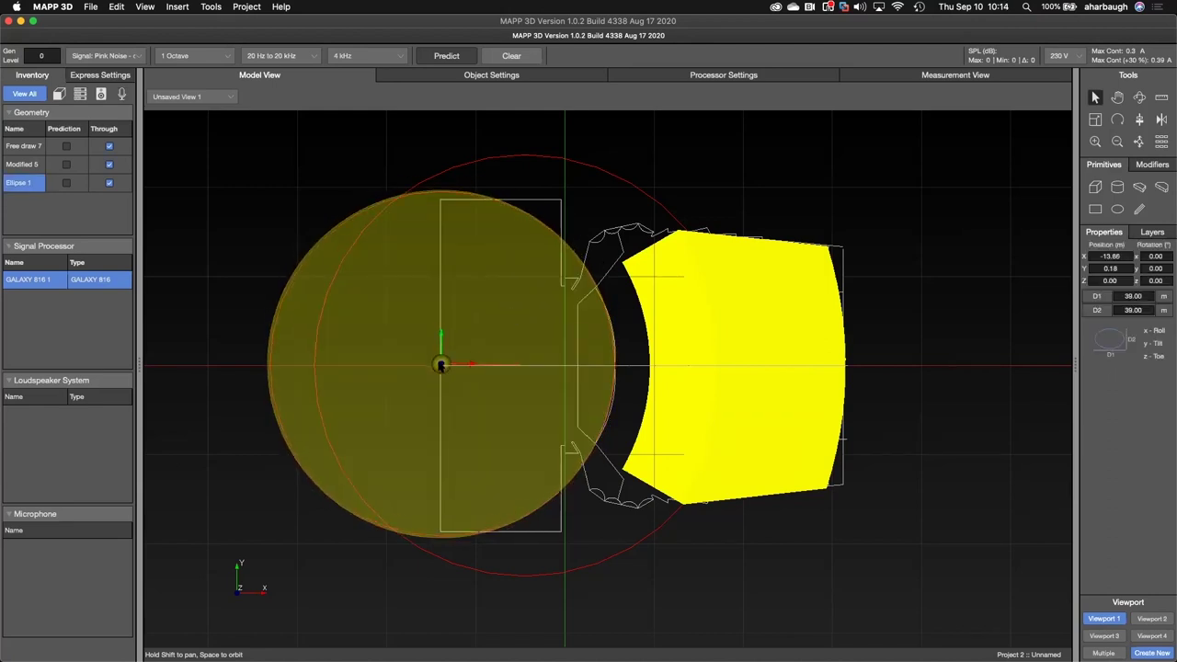
{"action": "left_click_drag", "start_coordinate": [440, 365], "coordinate": [577, 351]}
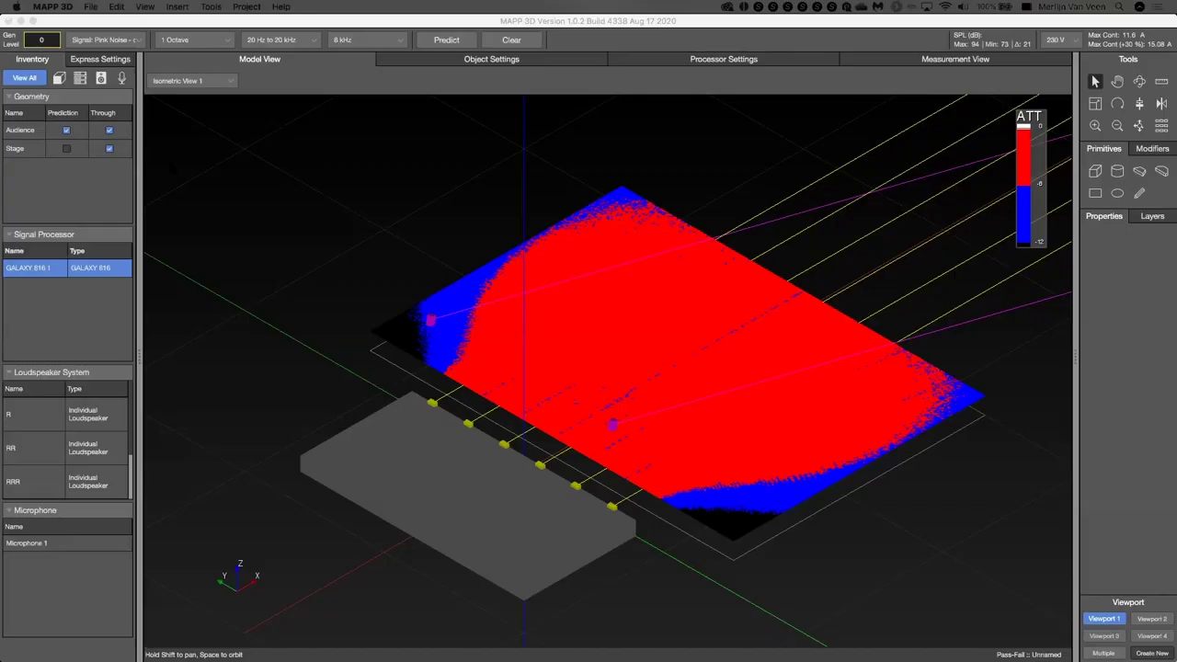
Open the Set Max SPL settings from the model view and go to the Appearance tab
{"action": "right_click", "coordinate": [351, 199]}
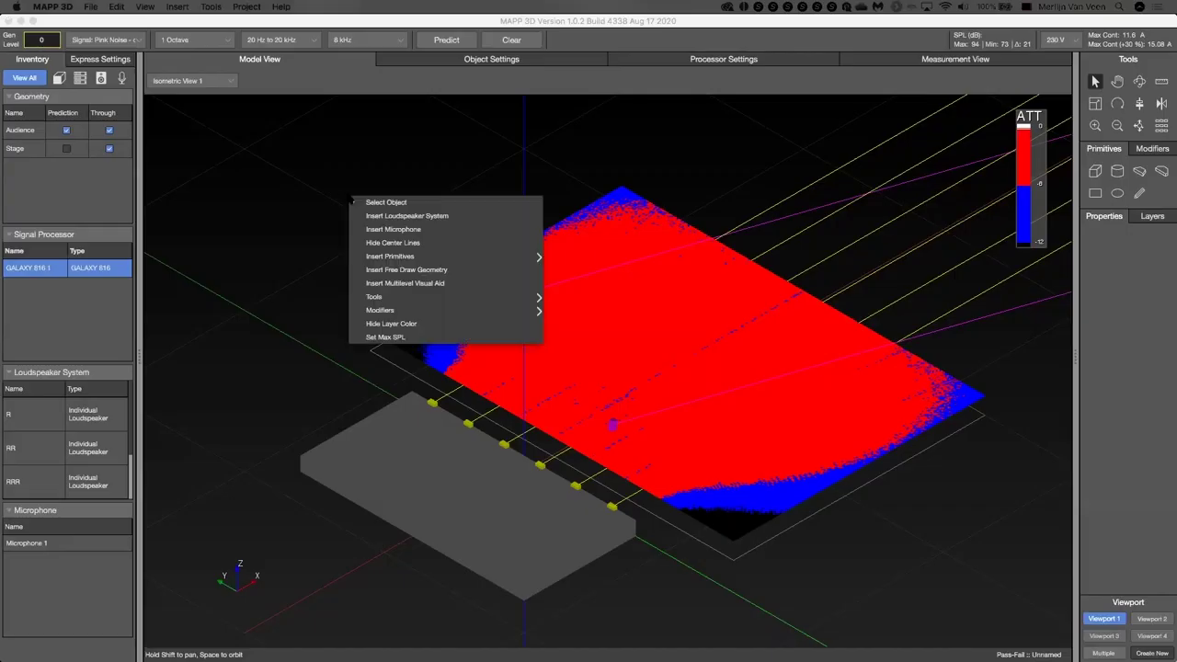
{"action": "left_click", "coordinate": [388, 336]}
{"action": "left_click", "coordinate": [534, 206]}
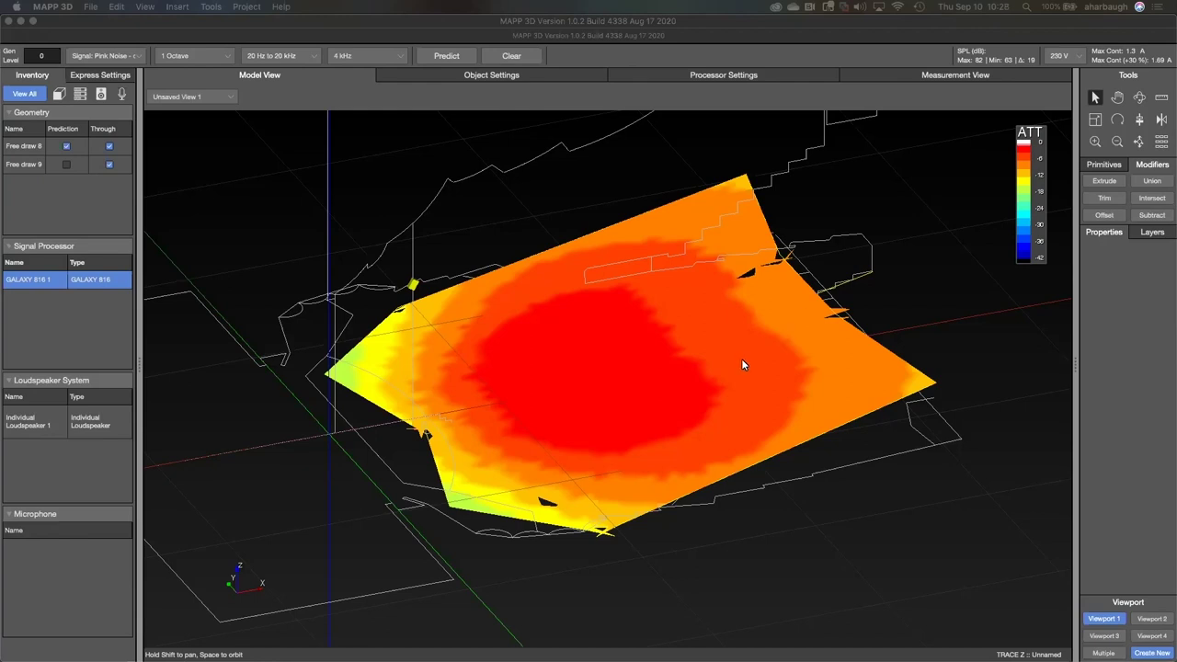
Adjust the zoom, then switch to Isometric View 1 and then Top View 1
{"action": "scroll", "coordinate": [616, 477], "scroll_direction": "up", "scroll_amount": 5}
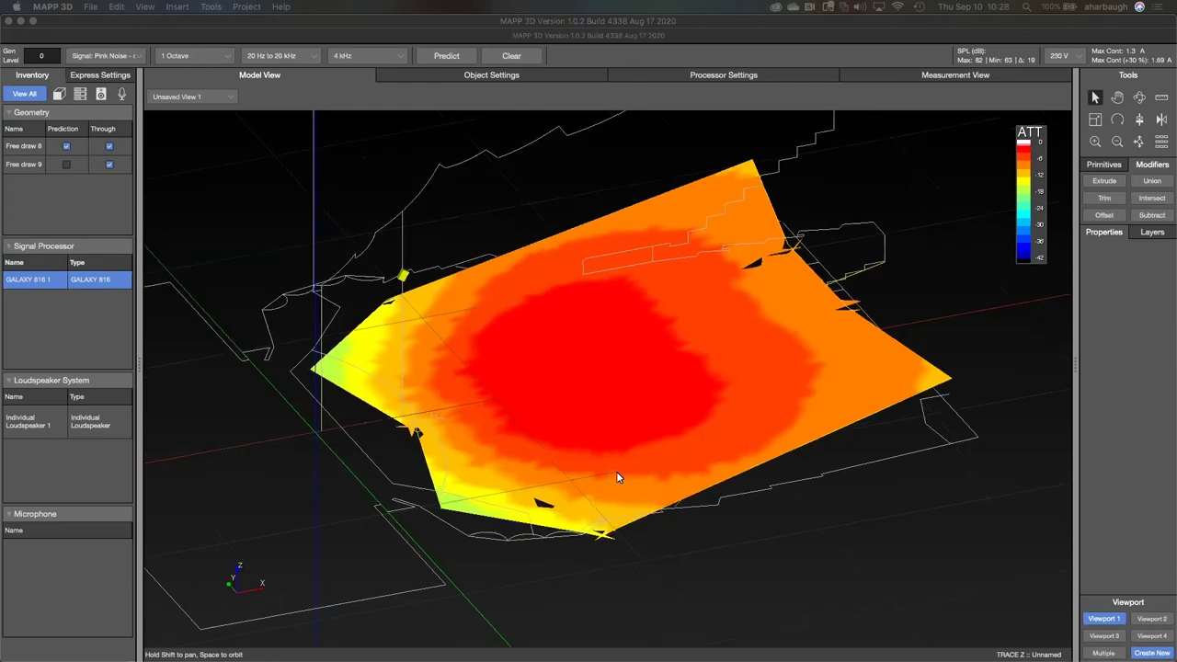
{"action": "scroll", "coordinate": [567, 488], "scroll_direction": "down", "scroll_amount": 3}
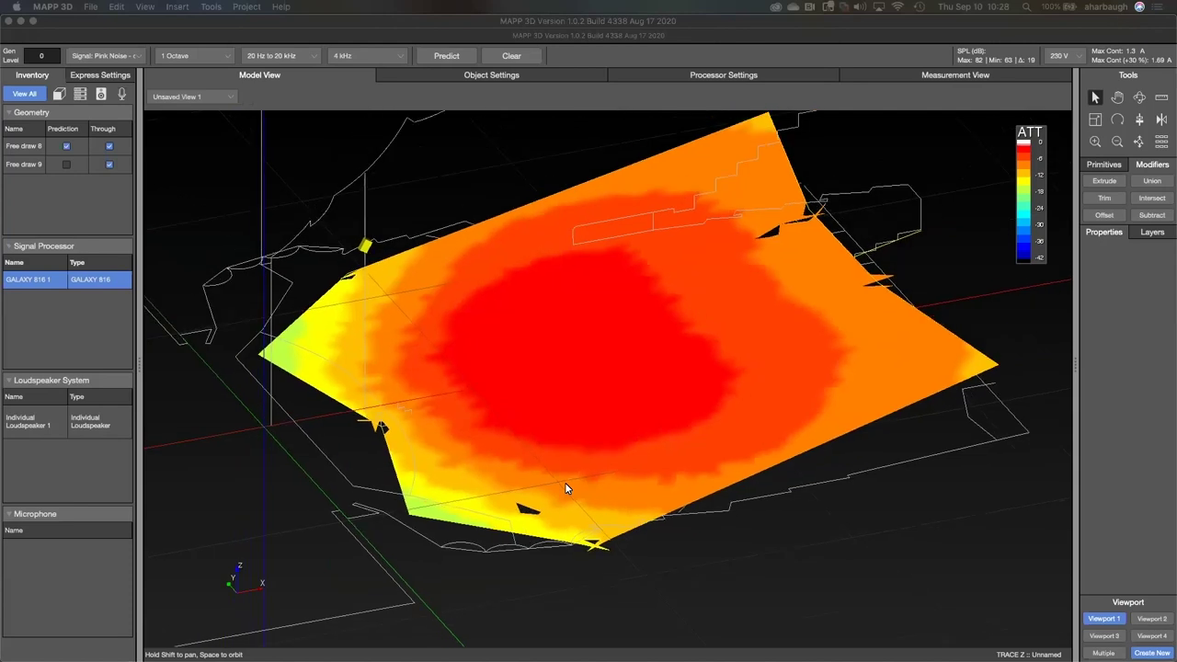
{"action": "scroll", "coordinate": [566, 489], "scroll_direction": "down", "scroll_amount": 1}
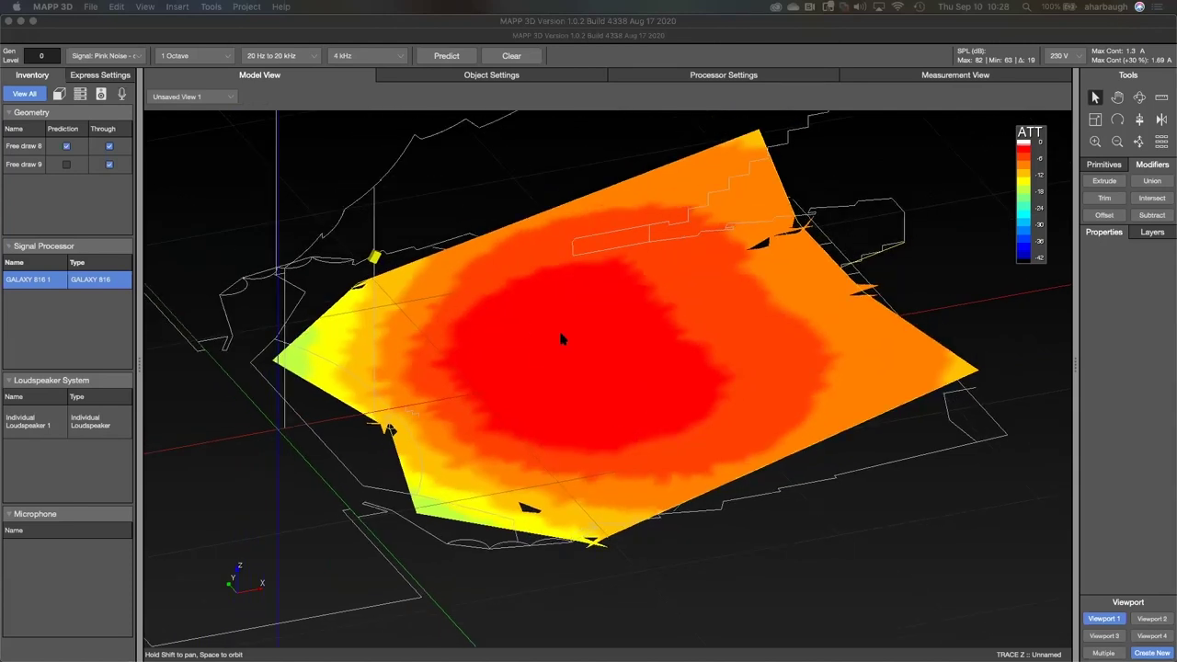
{"action": "scroll", "coordinate": [562, 339], "scroll_direction": "down", "scroll_amount": 2}
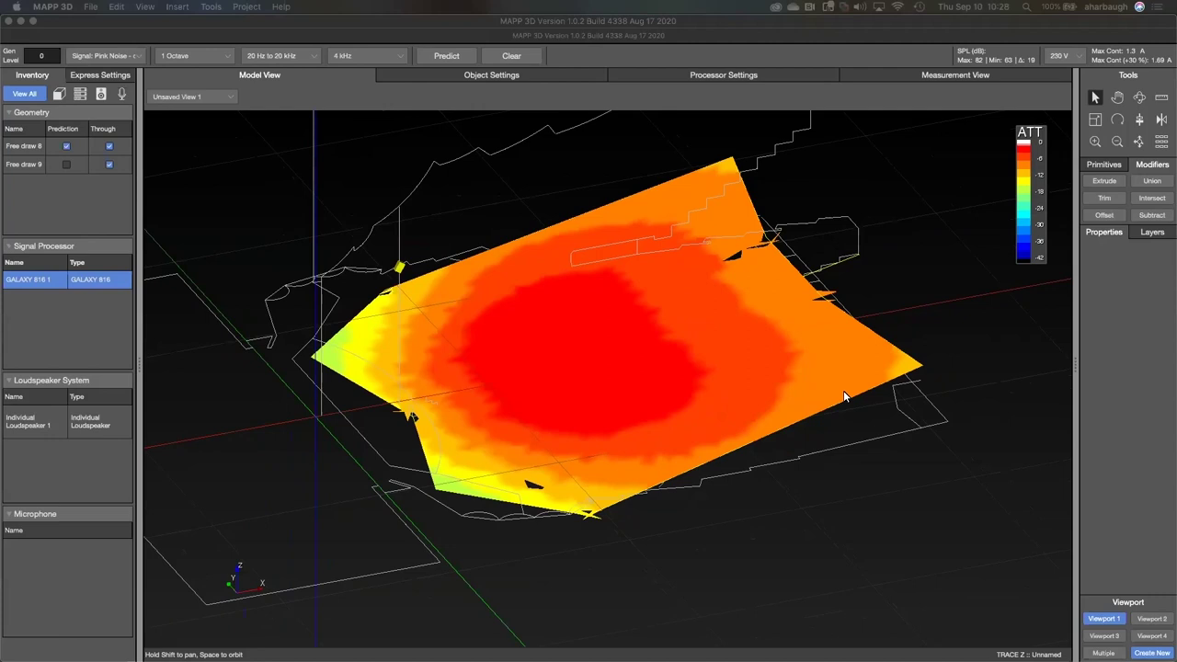
{"action": "left_click", "coordinate": [191, 97]}
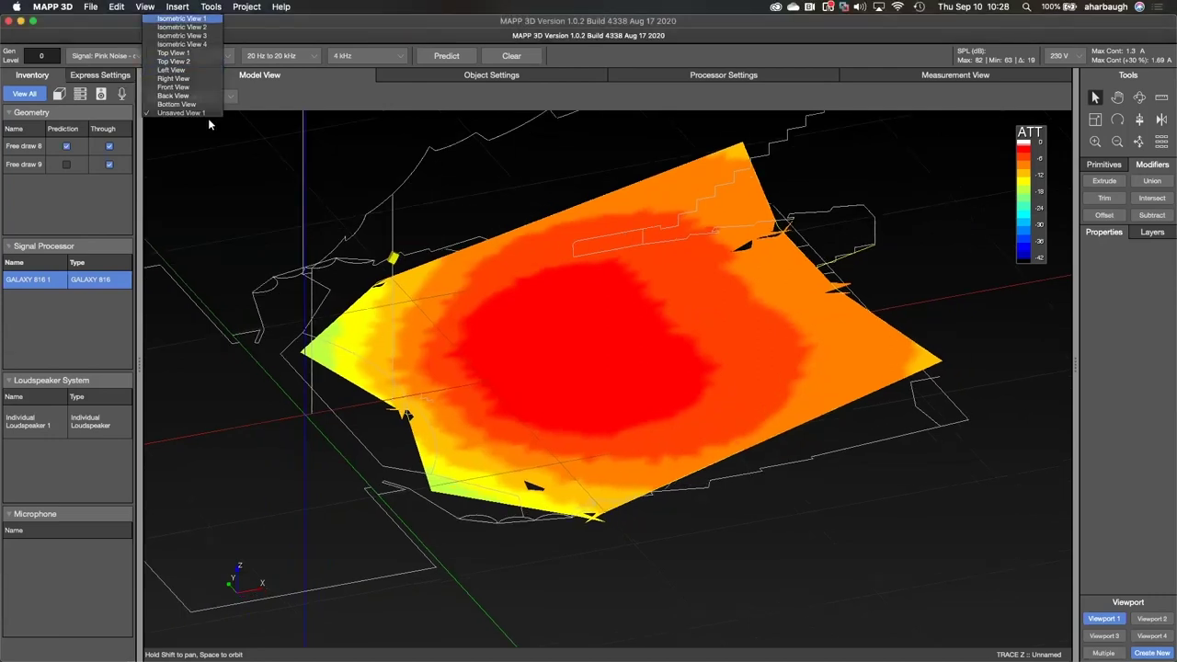
{"action": "left_click", "coordinate": [208, 118]}
{"action": "left_click", "coordinate": [207, 128]}
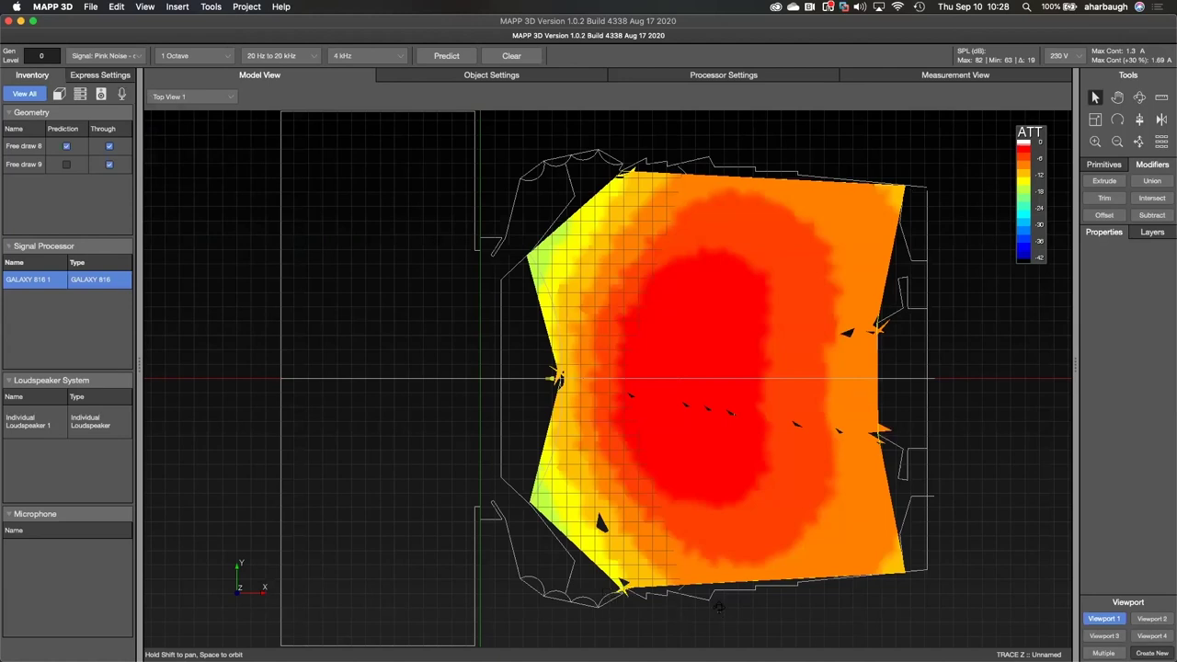
Select the Free draw 8 audience surface and zoom in on its attenuation map
{"action": "left_click", "coordinate": [934, 508]}
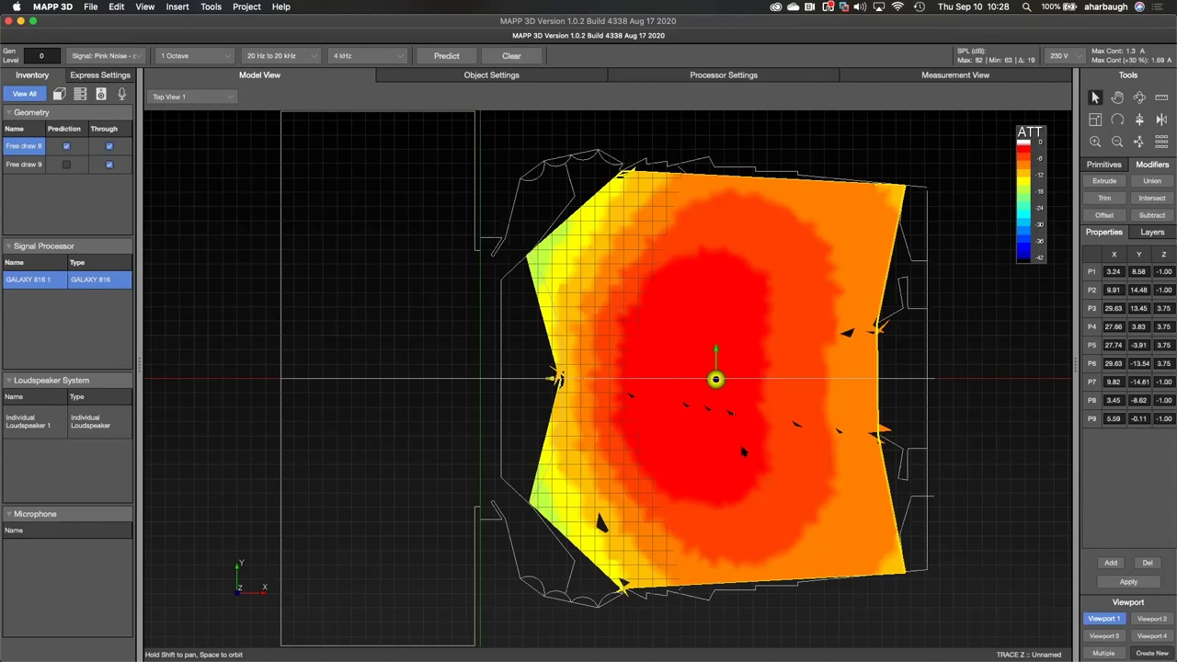
{"action": "scroll", "coordinate": [828, 428], "scroll_direction": "up", "scroll_amount": 5}
{"action": "scroll", "coordinate": [838, 428], "scroll_direction": "down", "scroll_amount": 3}
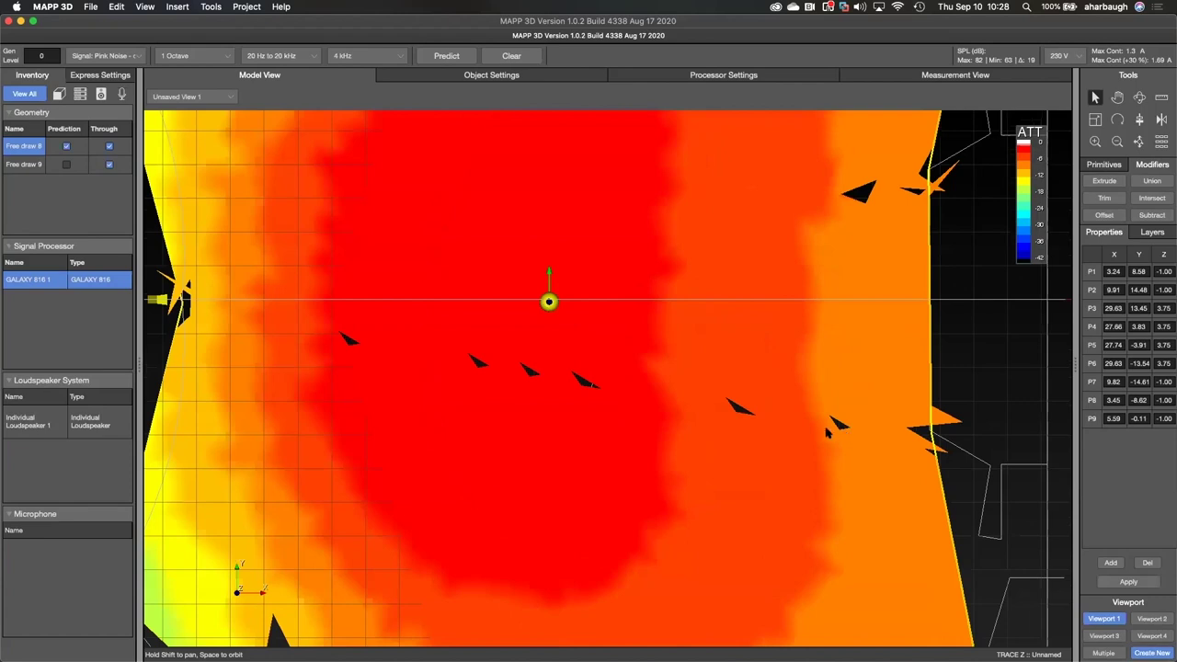
{"action": "scroll", "coordinate": [731, 517], "scroll_direction": "down", "scroll_amount": 2}
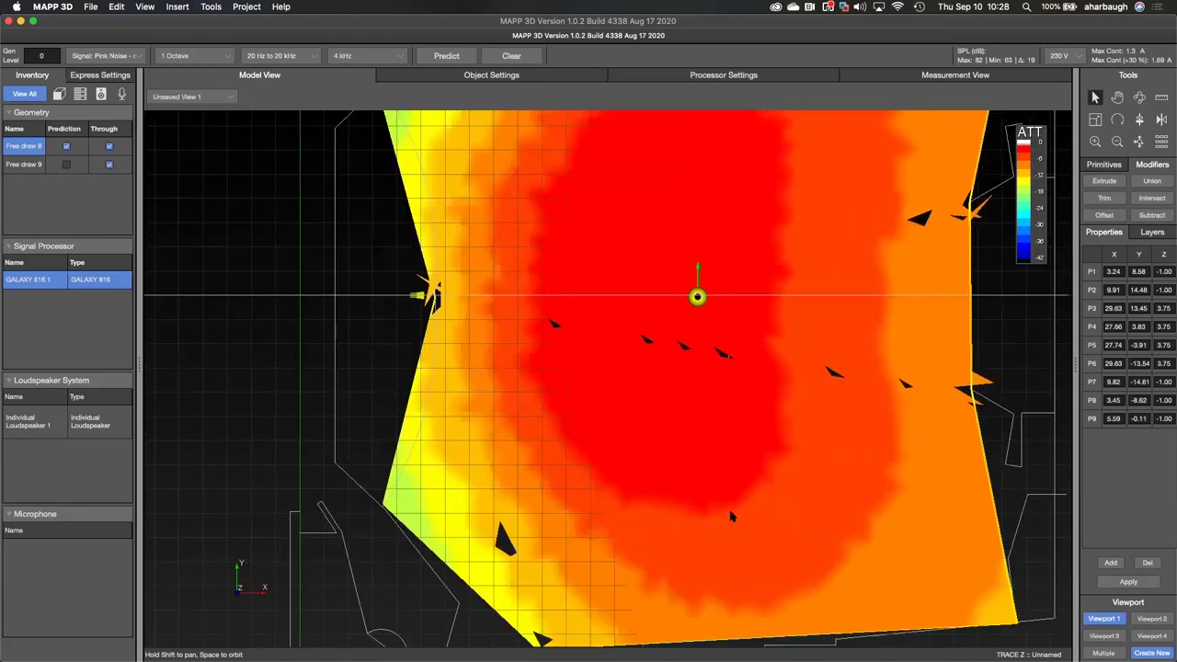
{"action": "scroll", "coordinate": [731, 517], "scroll_direction": "down", "scroll_amount": 3}
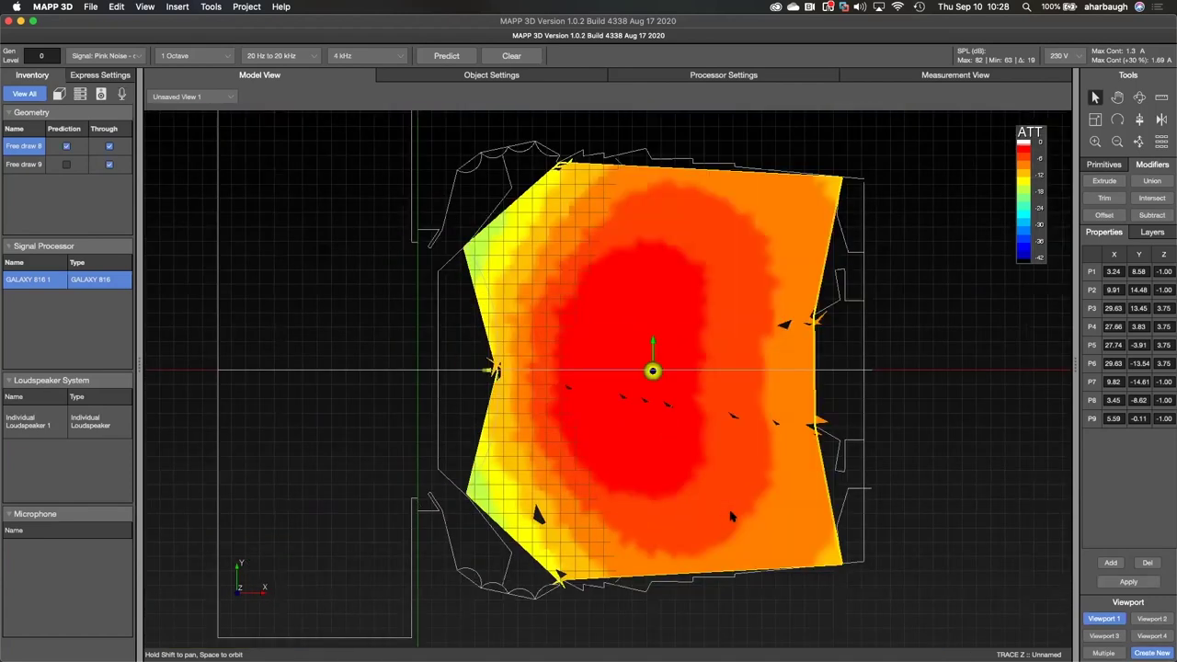
{"action": "scroll", "coordinate": [731, 517], "scroll_direction": "up", "scroll_amount": 1}
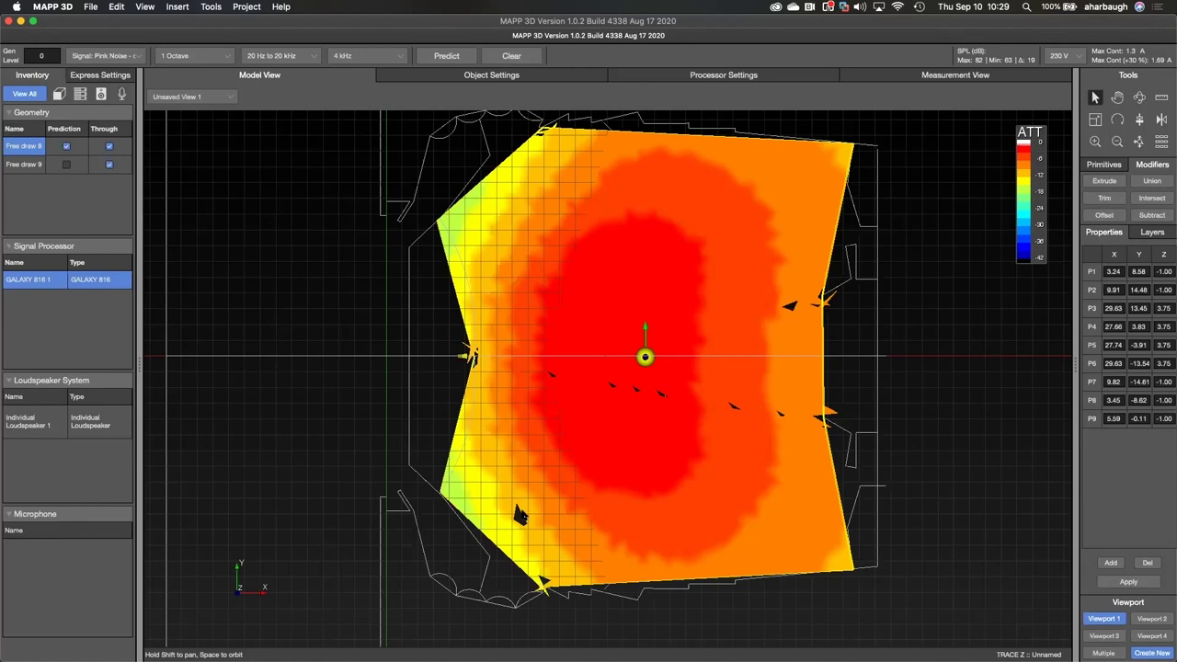
Orbit and tilt the view to see the coverage map in perspective
{"action": "left_click_drag", "start_coordinate": [581, 595], "coordinate": [919, 359]}
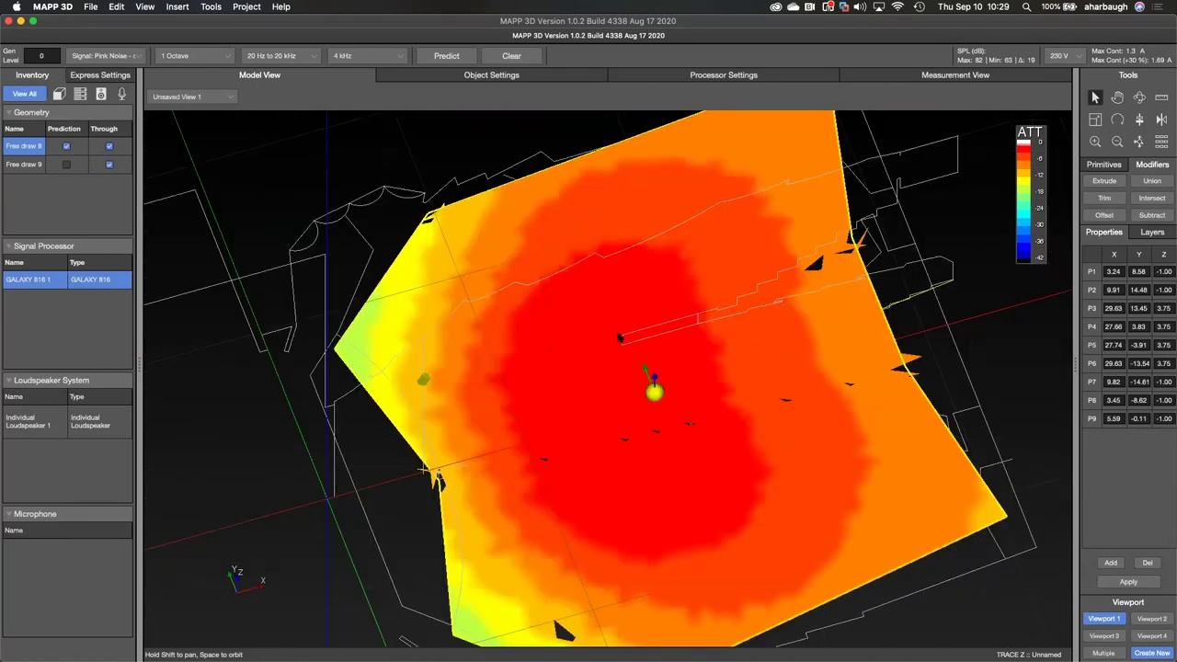
{"action": "left_click_drag", "start_coordinate": [664, 314], "coordinate": [720, 329]}
{"action": "scroll", "coordinate": [721, 330], "scroll_direction": "up", "scroll_amount": 5}
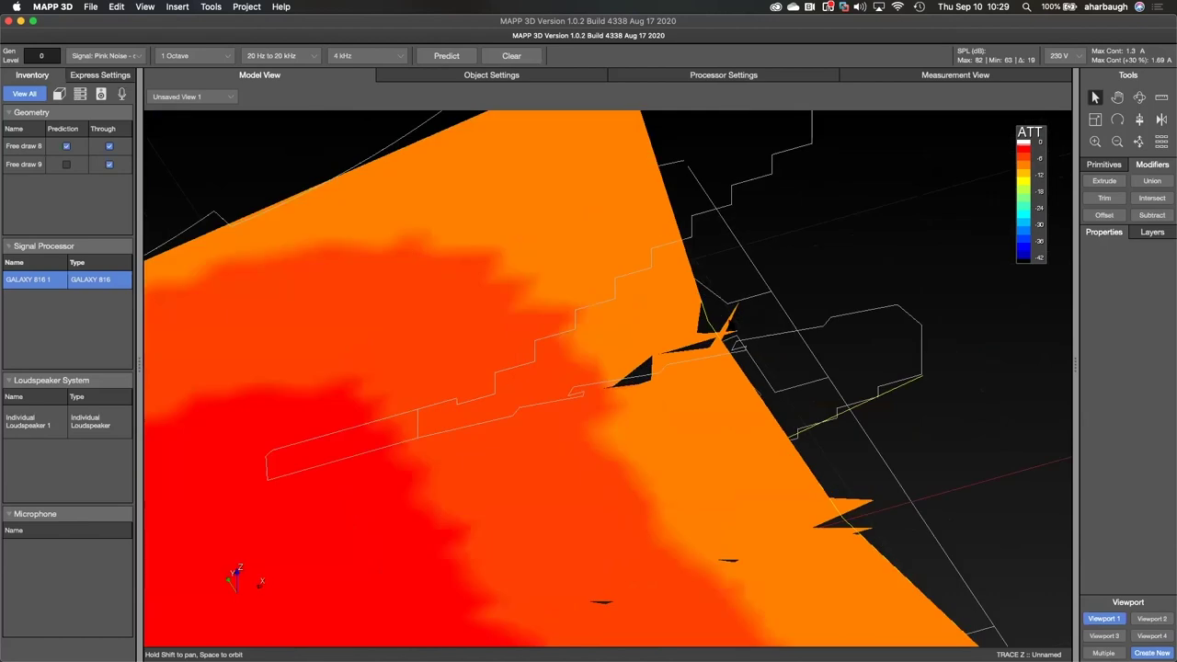
{"action": "scroll", "coordinate": [588, 325], "scroll_direction": "down", "scroll_amount": 4}
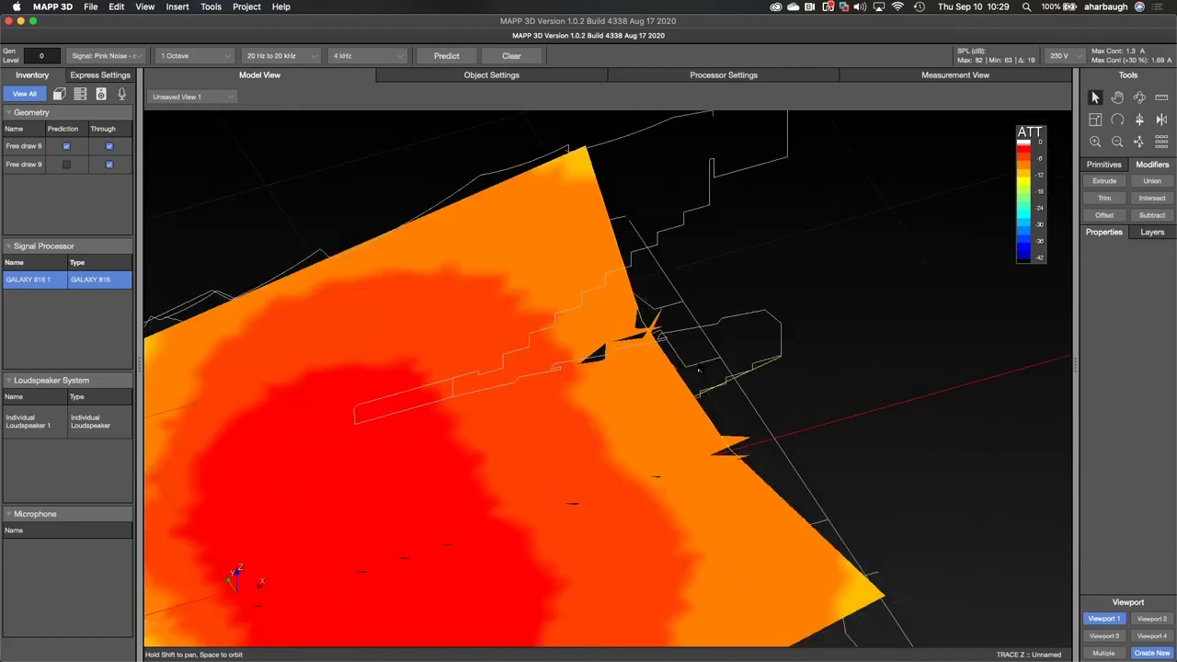
{"action": "scroll", "coordinate": [699, 370], "scroll_direction": "down", "scroll_amount": 2}
{"action": "scroll", "coordinate": [699, 371], "scroll_direction": "up", "scroll_amount": 1}
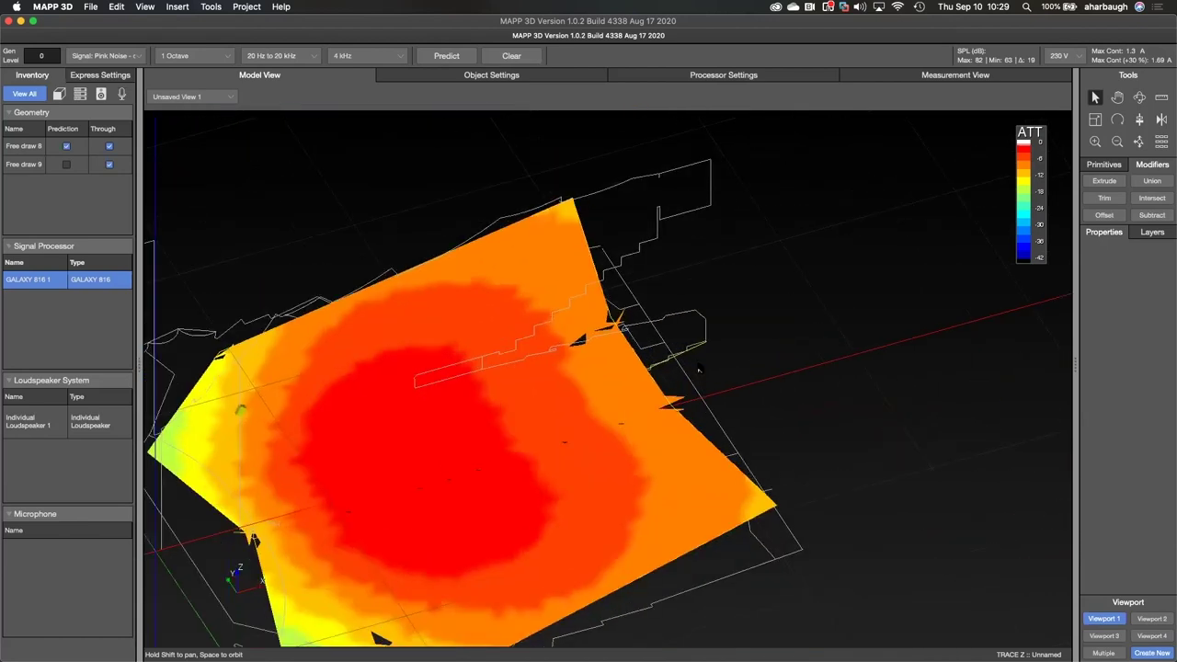